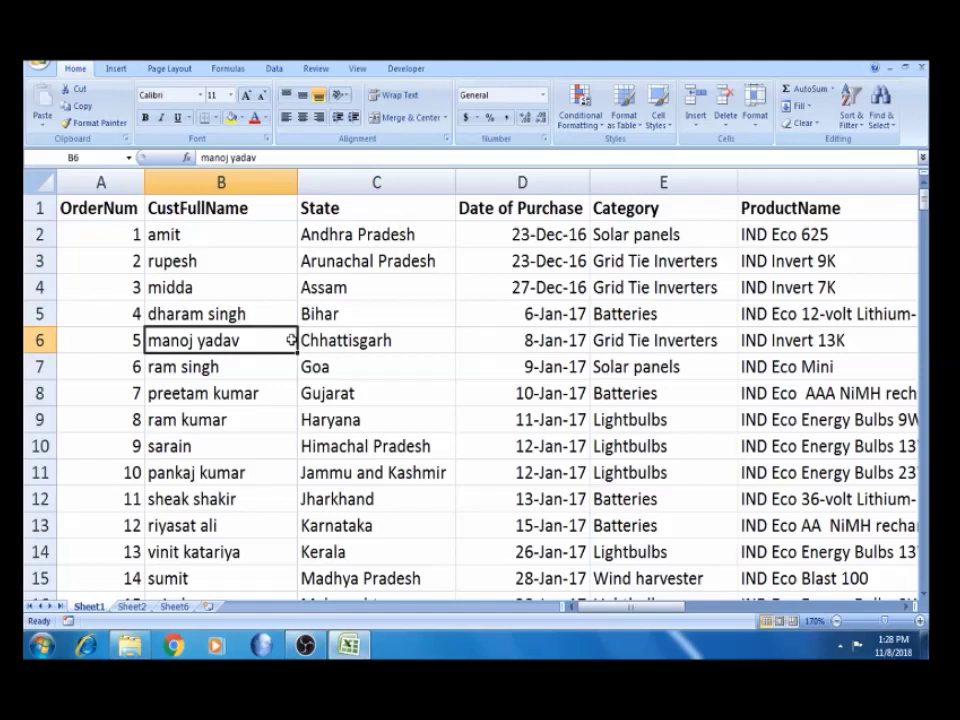
# Look over the order data's customer, State and OrderNum columns and select a cell in the table.
pyautogui.click(222, 257)
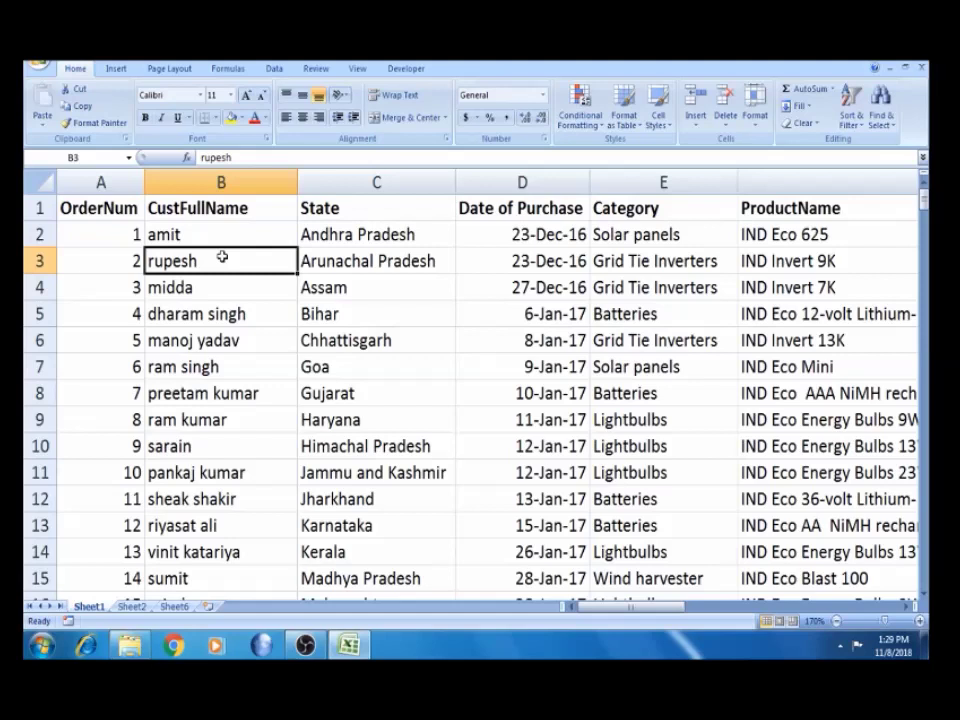
pyautogui.click(221, 330)
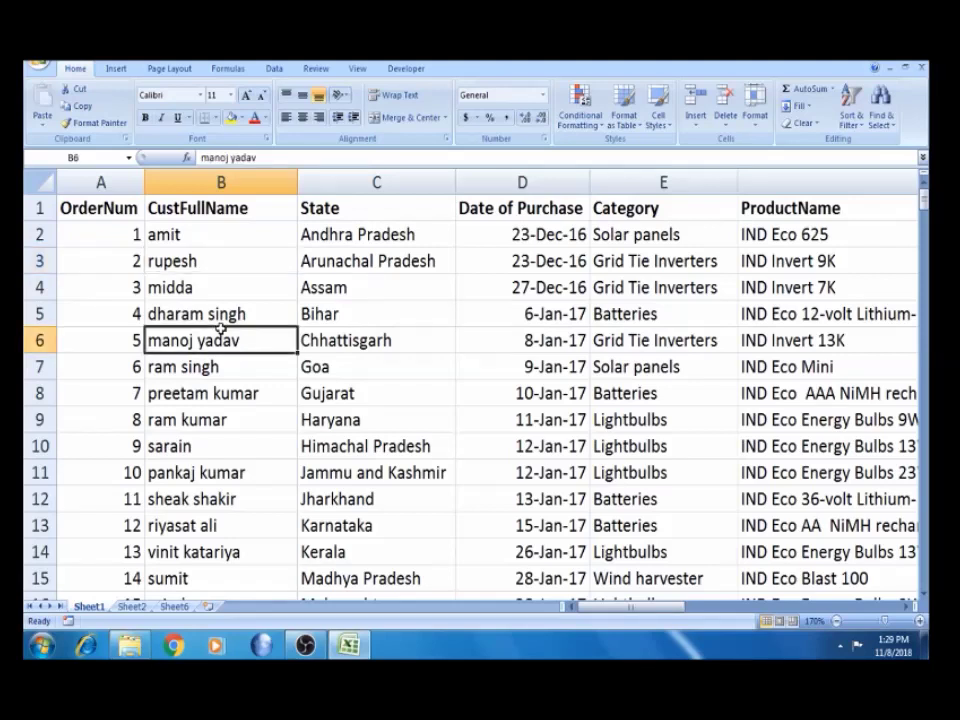
pyautogui.click(381, 207)
pyautogui.press('Left')
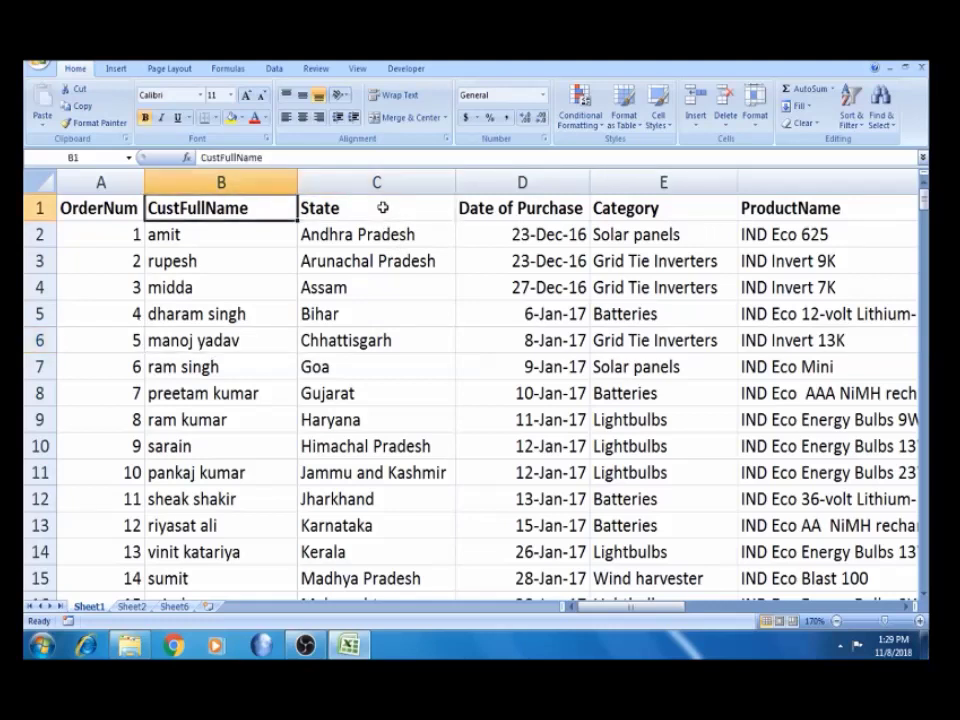
pyautogui.press('Left')
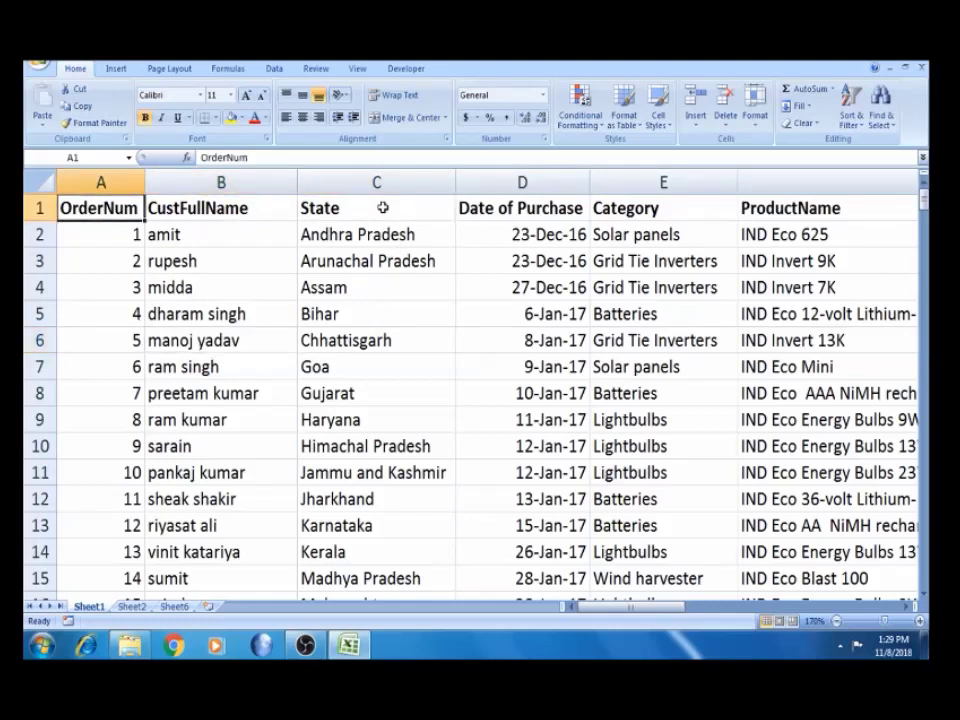
pyautogui.click(327, 312)
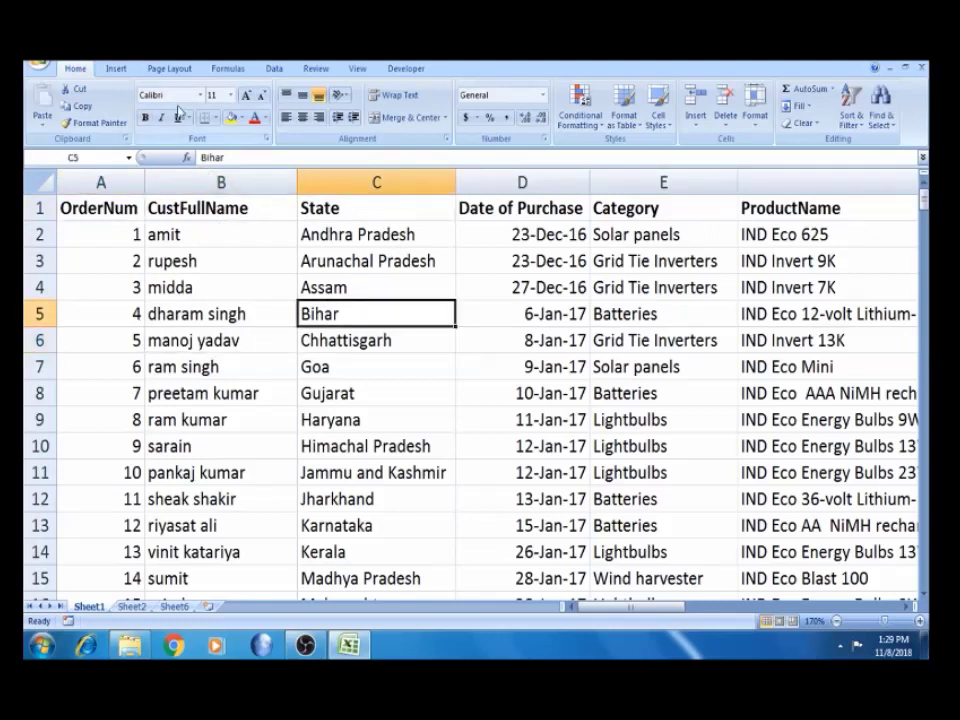
# Insert a PivotTable from the detected data range onto a new worksheet.
pyautogui.click(116, 68)
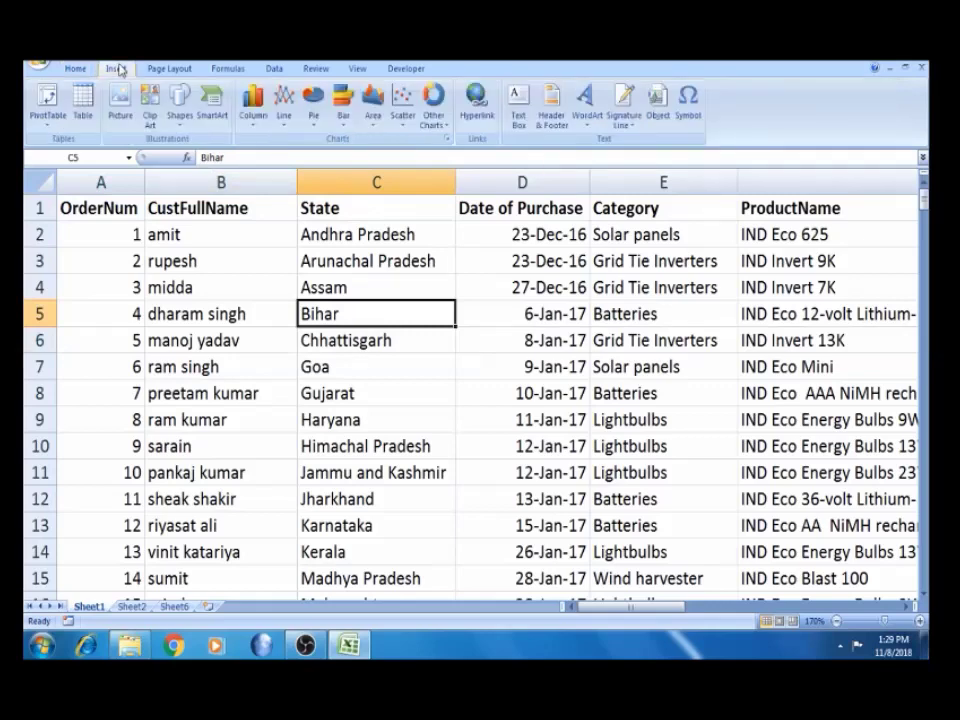
pyautogui.click(50, 122)
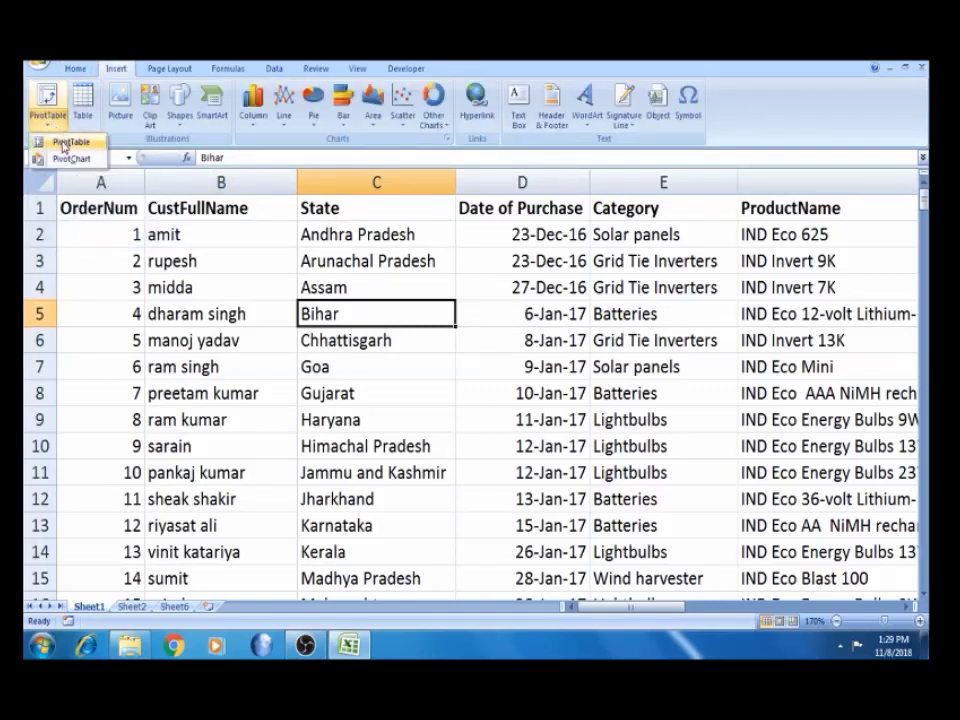
pyautogui.click(62, 143)
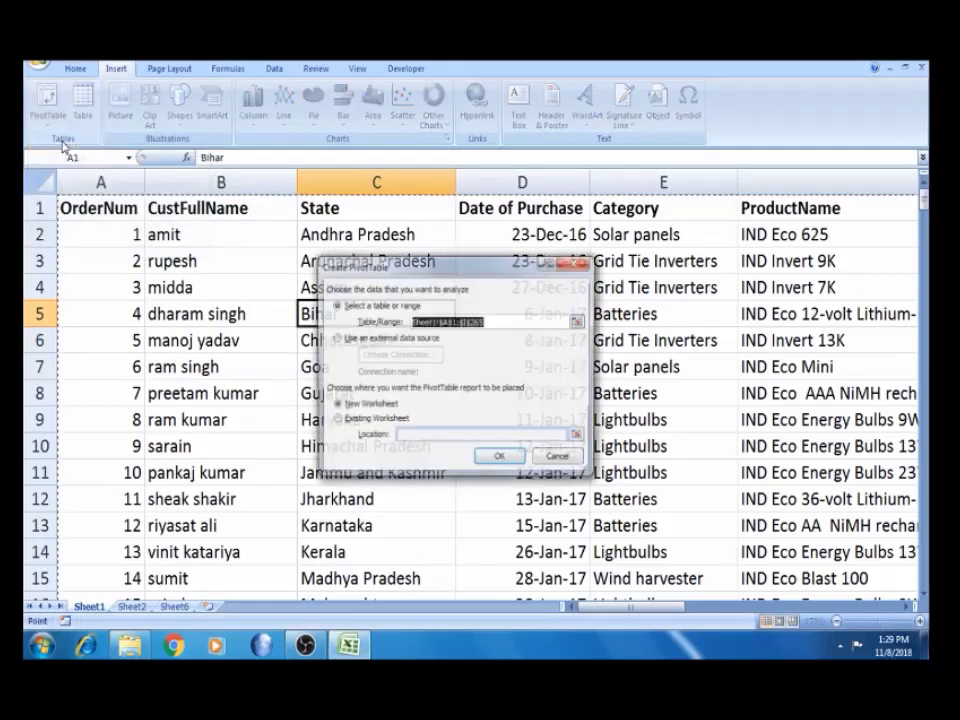
pyautogui.click(493, 461)
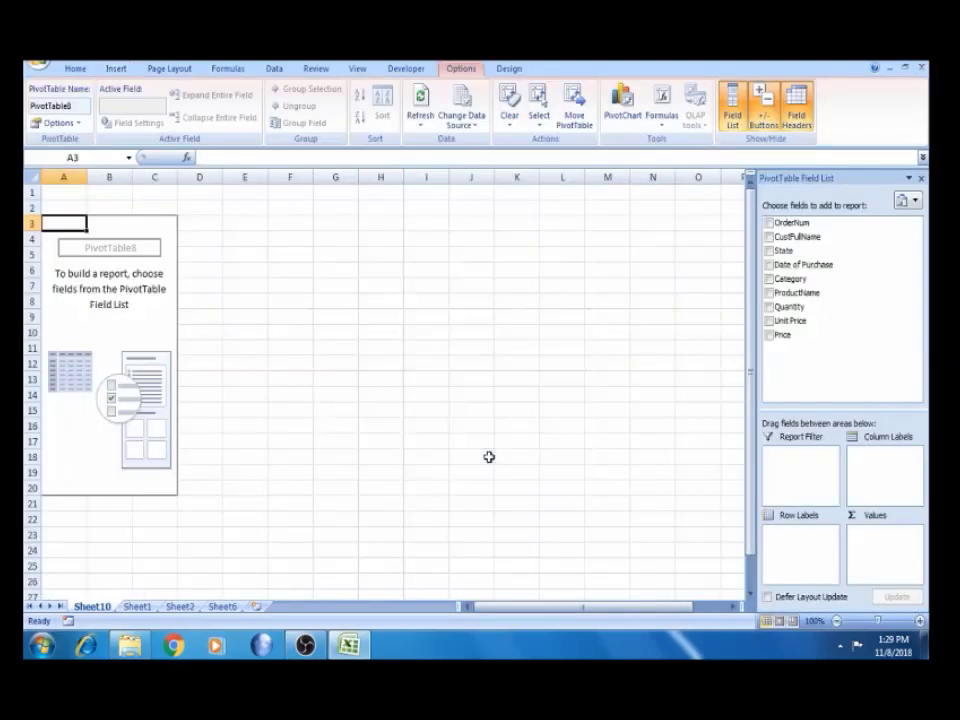
pyautogui.click(603, 342)
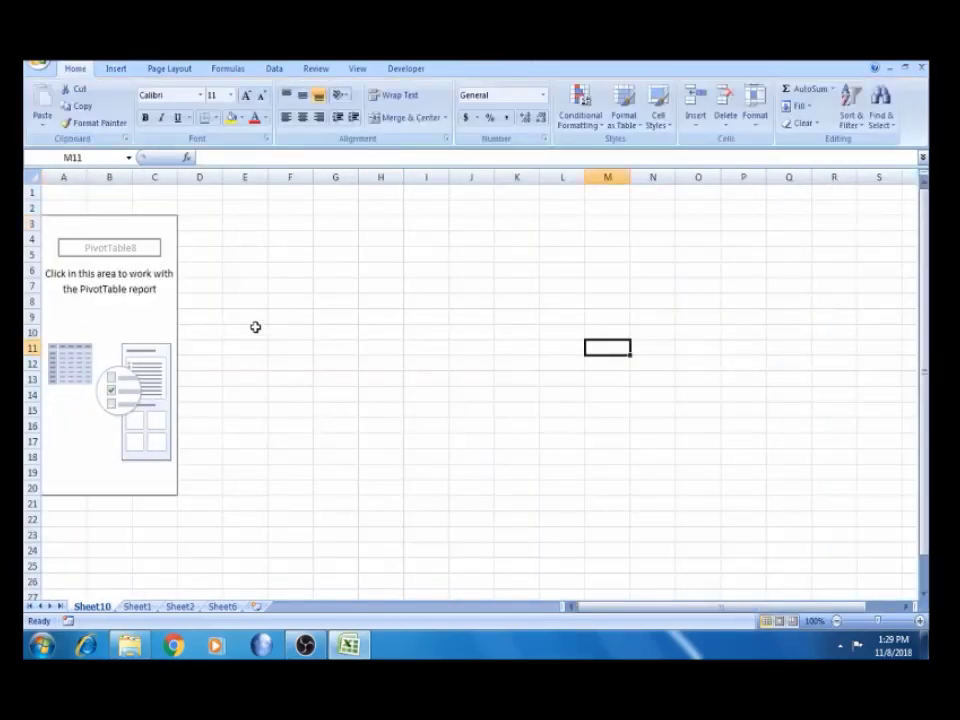
pyautogui.click(252, 350)
# Sum Price in the pivot, with Category as the row heading and State nested beneath each category.
pyautogui.click(145, 302)
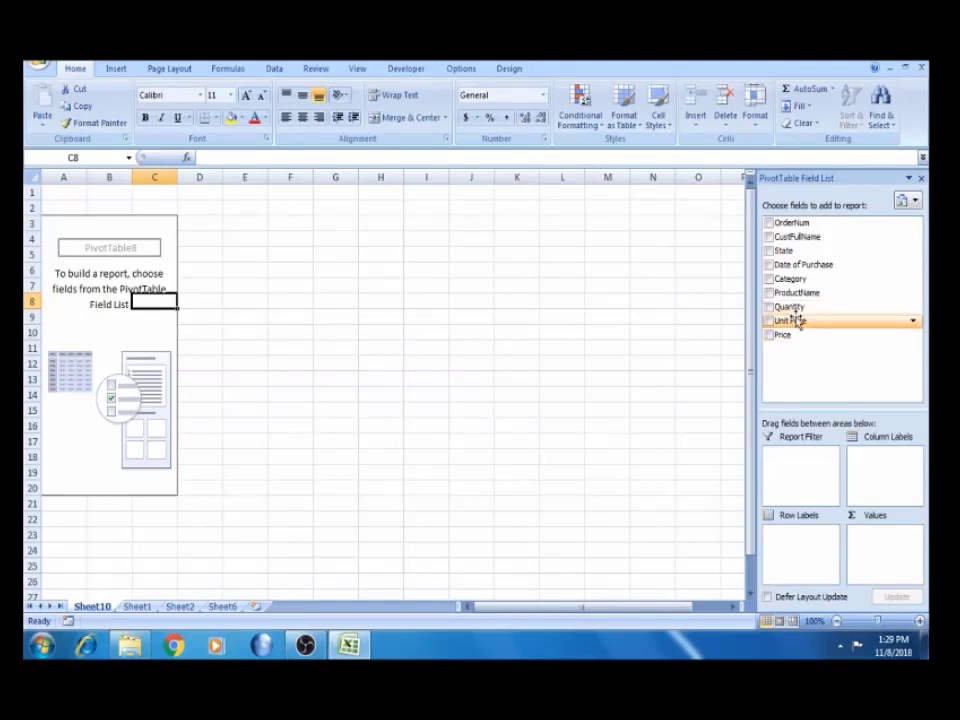
pyautogui.moveTo(796, 340); pyautogui.dragTo(876, 568)
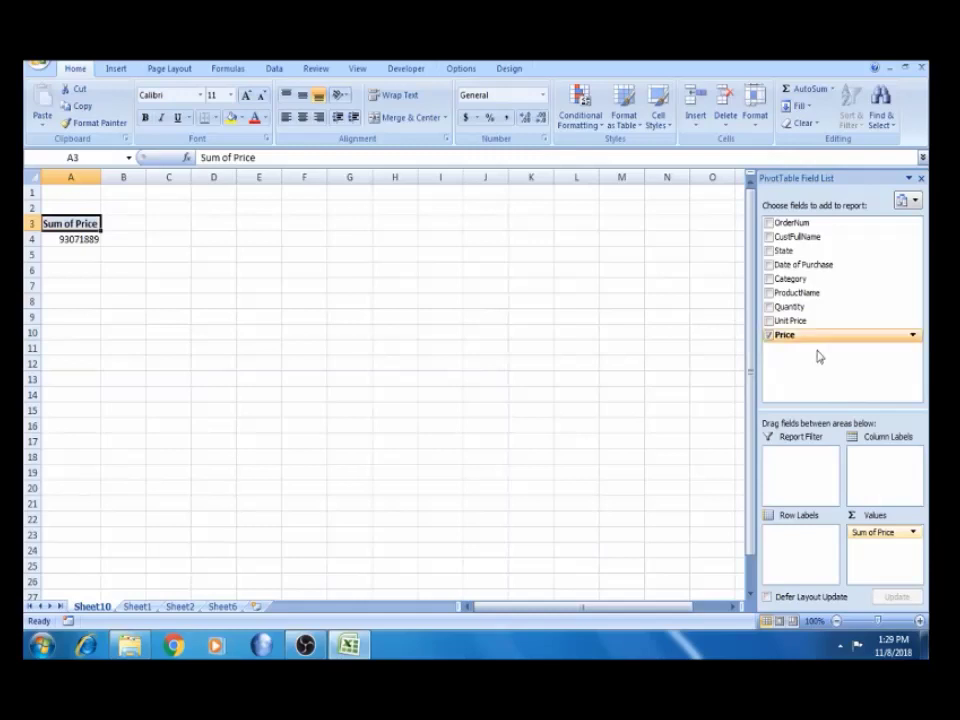
pyautogui.moveTo(800, 251); pyautogui.dragTo(796, 542)
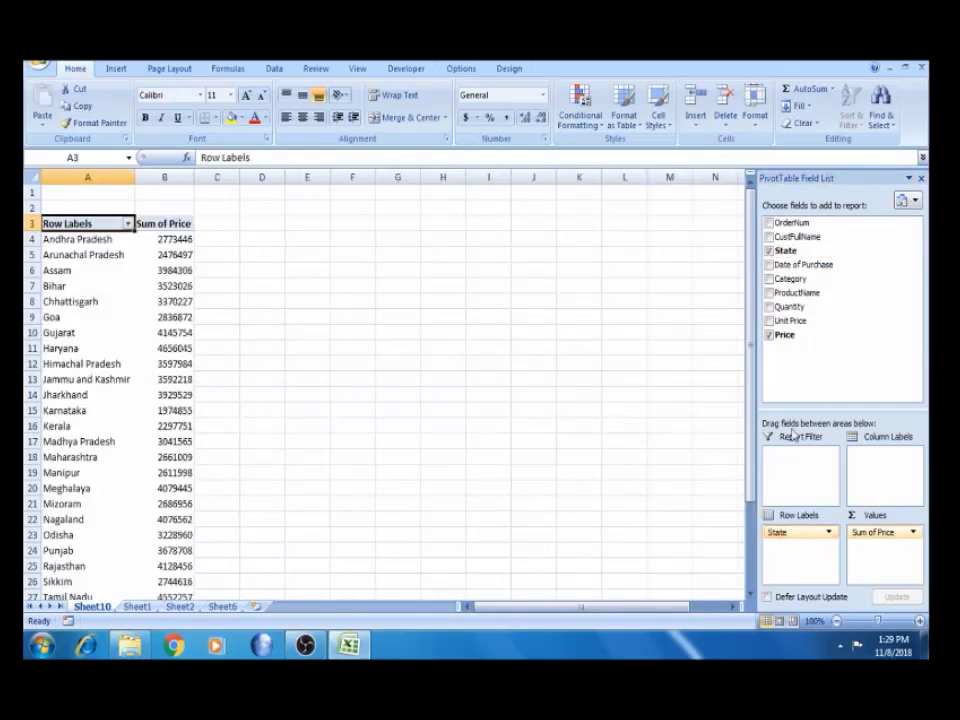
pyautogui.moveTo(790, 280); pyautogui.dragTo(793, 563)
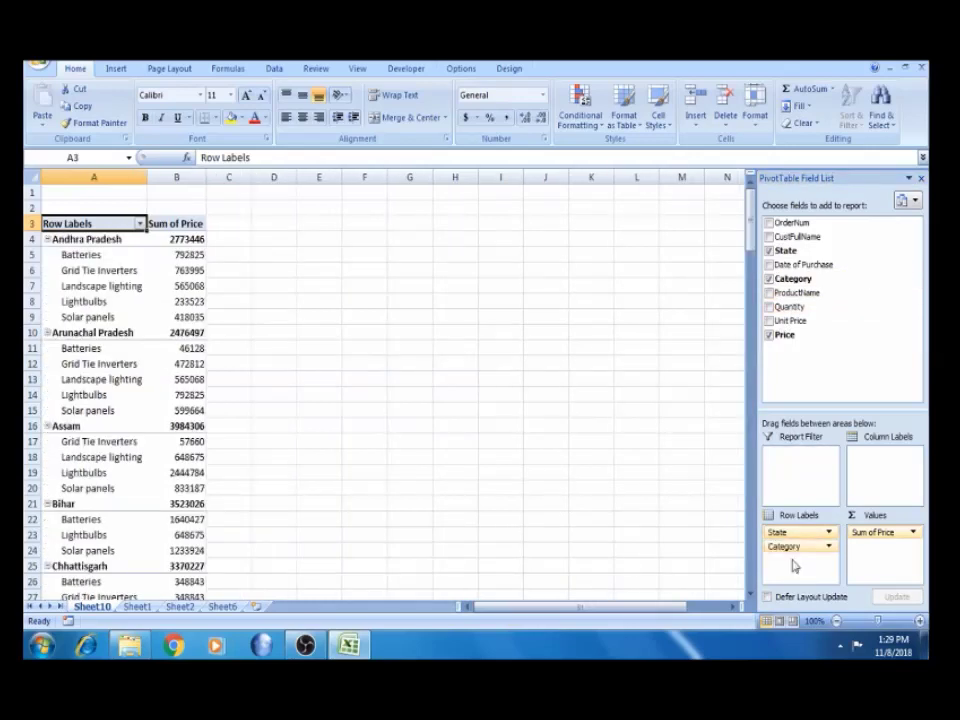
pyautogui.moveTo(777, 532); pyautogui.dragTo(794, 567)
pyautogui.click(126, 298)
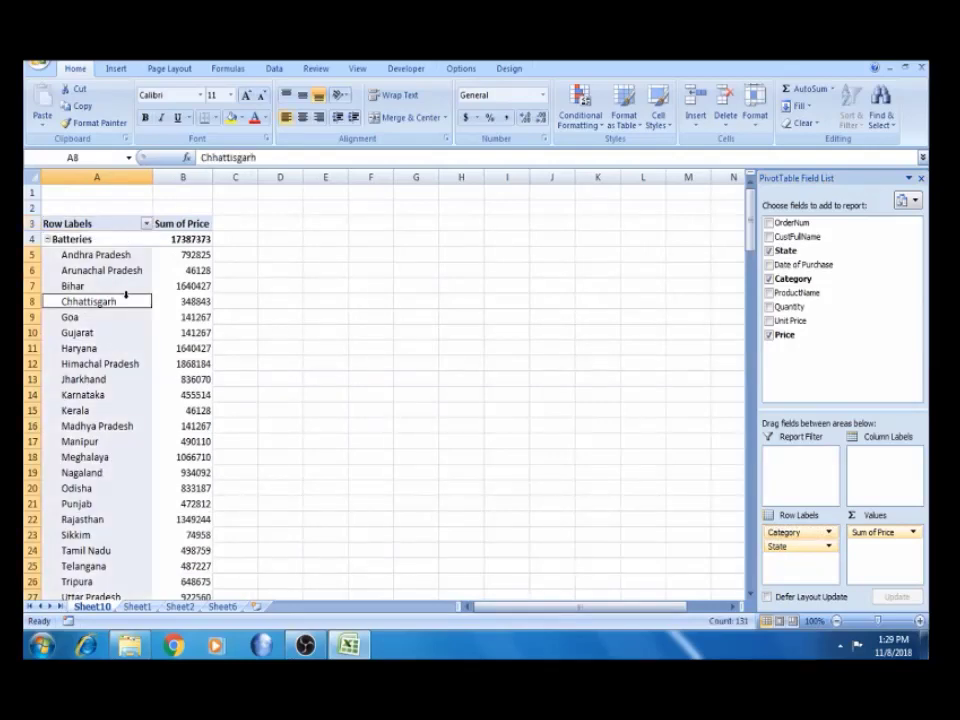
pyautogui.click(148, 409)
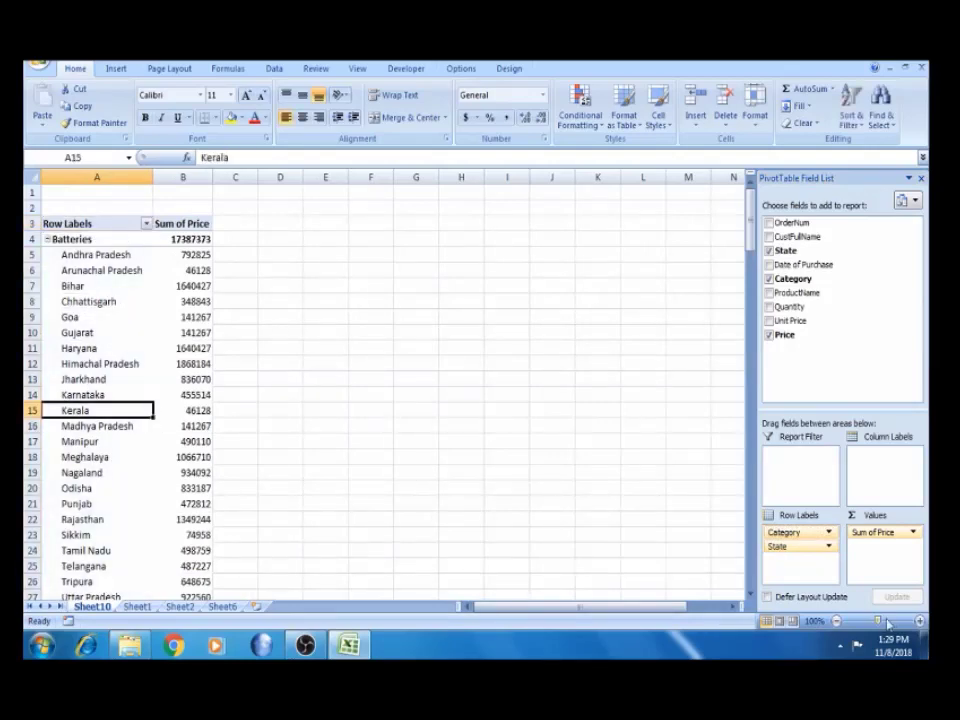
# Zoom the sheet to 140% and review the Batteries state totals, such as Bihar and Andhra Pradesh.
pyautogui.click(919, 621)
pyautogui.click(919, 621)
pyautogui.click(919, 621)
pyautogui.click(919, 621)
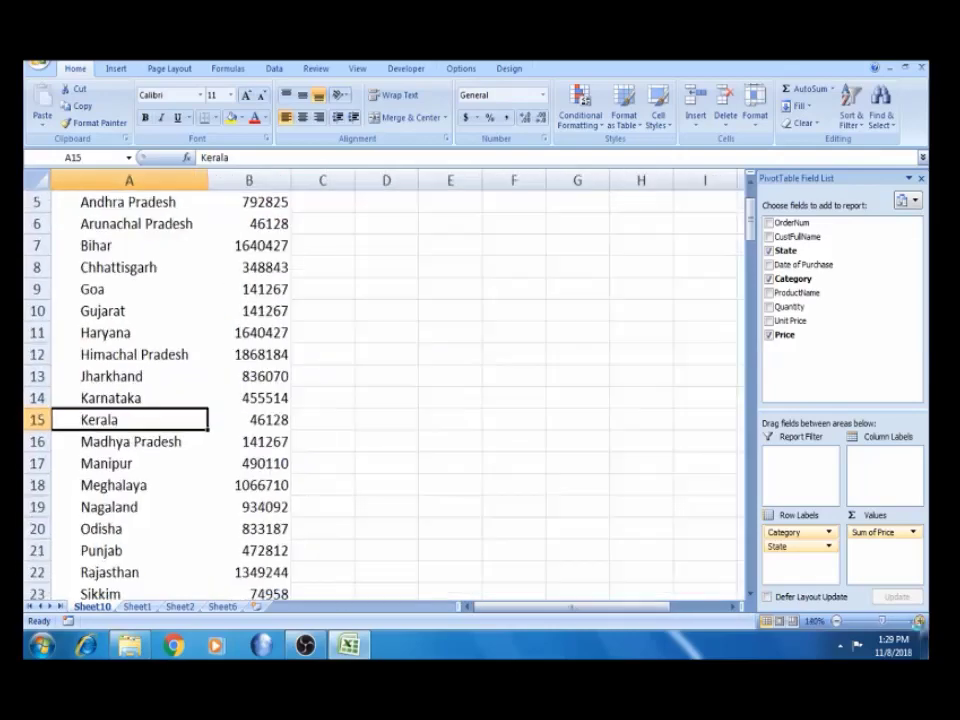
pyautogui.moveTo(750, 222); pyautogui.dragTo(750, 196)
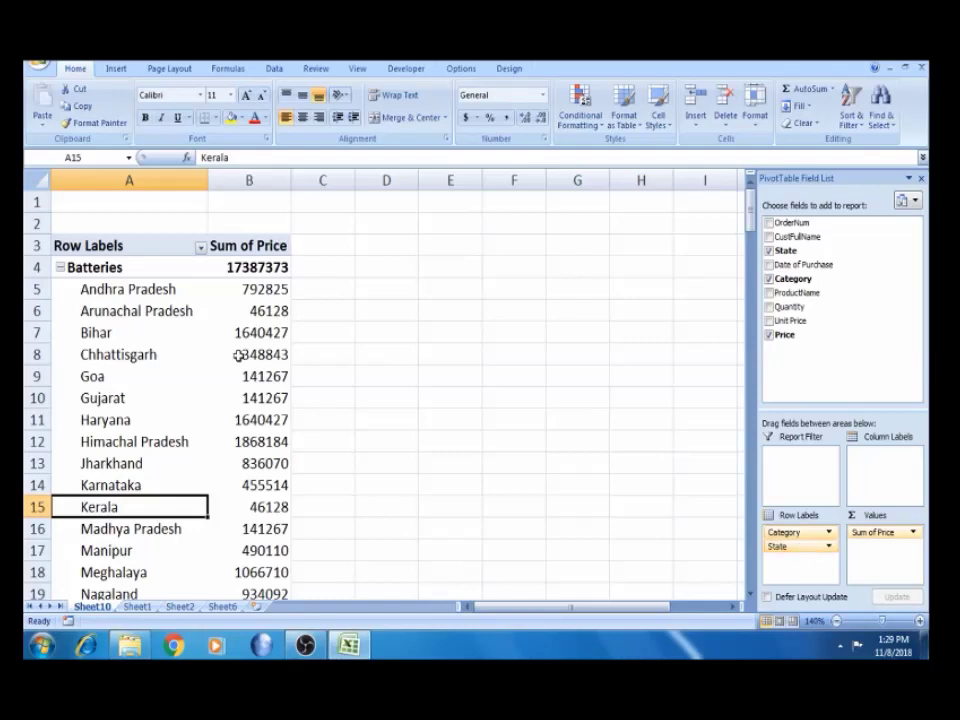
pyautogui.click(184, 330)
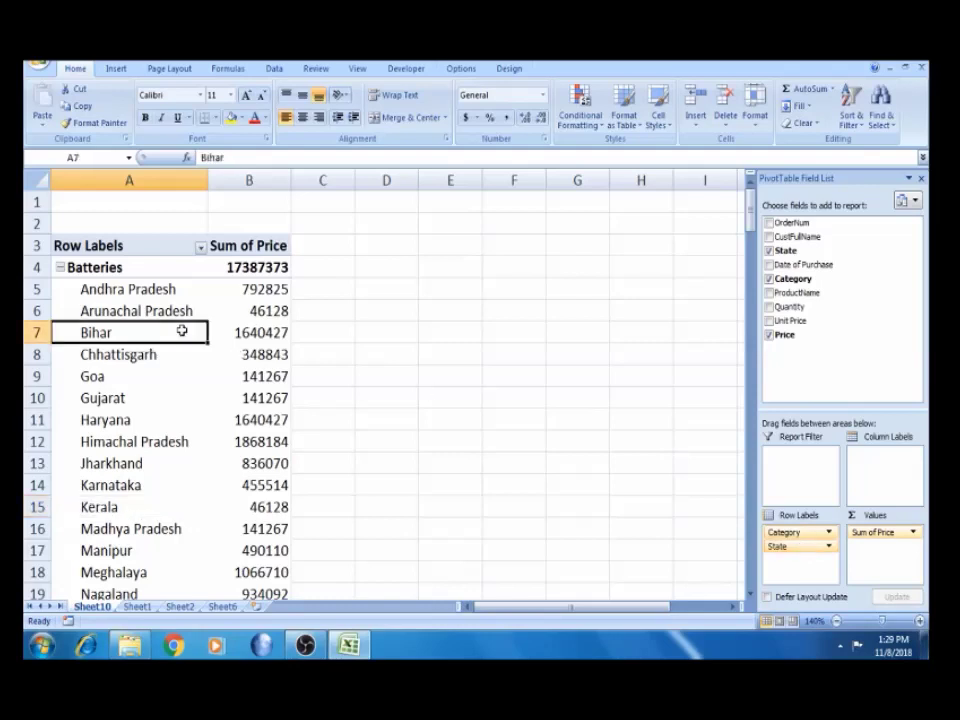
pyautogui.click(145, 270)
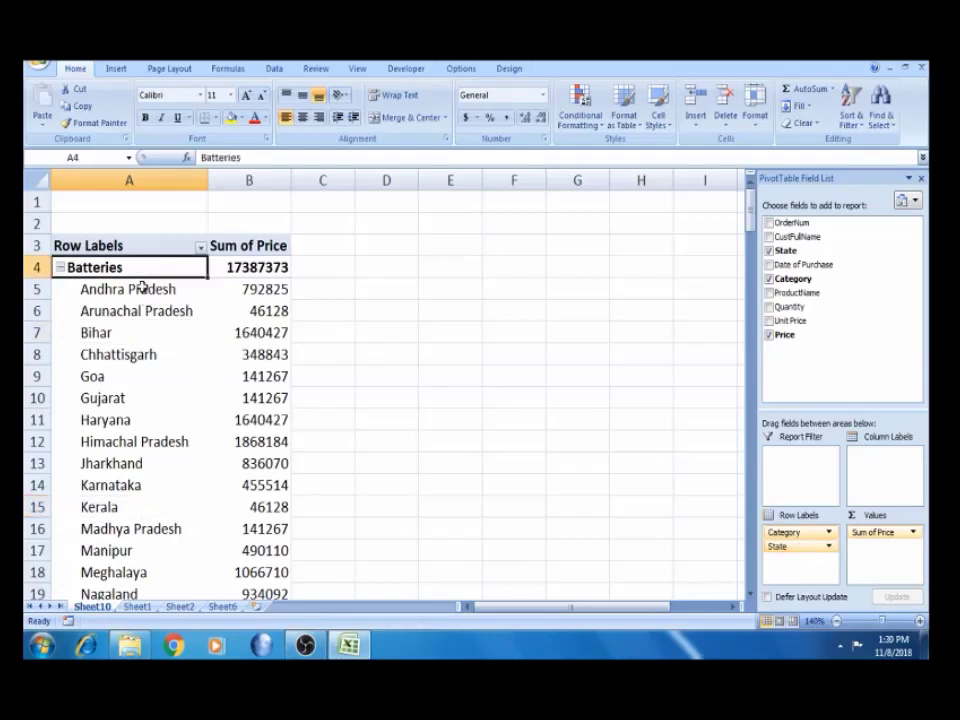
pyautogui.click(141, 287)
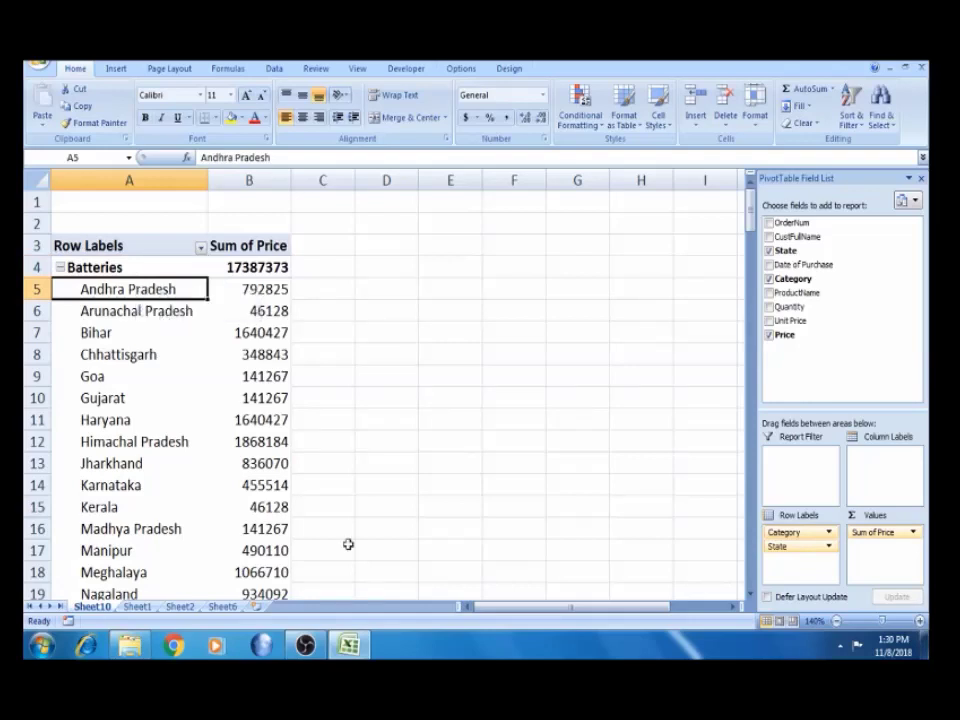
# Move Category below State so categories nest under each state, and add Unit Price to the values.
pyautogui.moveTo(785, 534); pyautogui.dragTo(793, 574)
pyautogui.click(160, 330)
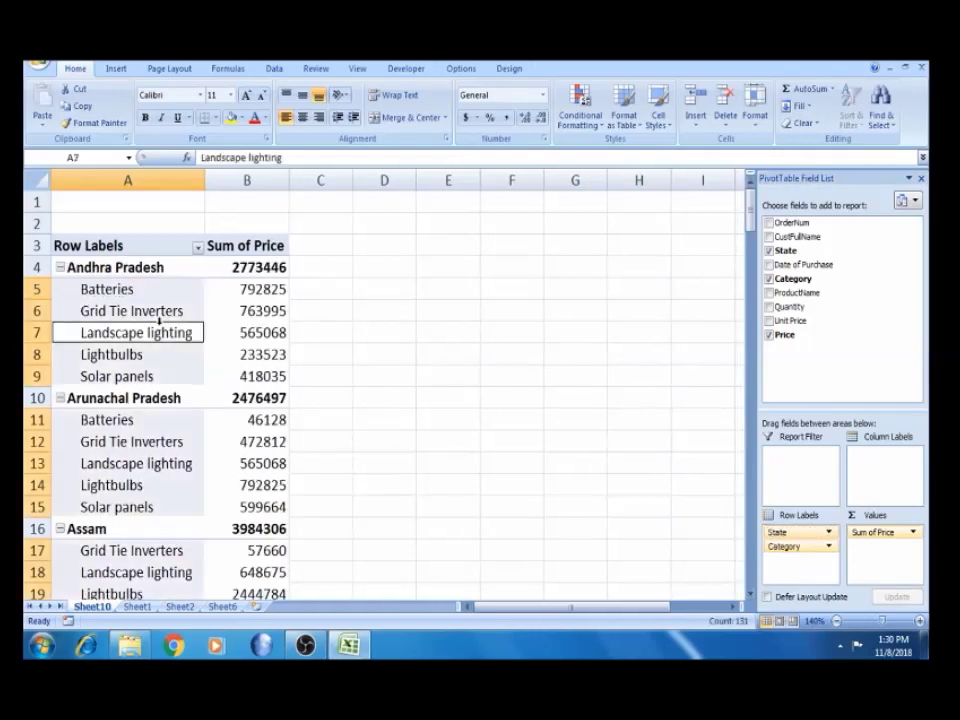
pyautogui.click(120, 266)
pyautogui.click(131, 390)
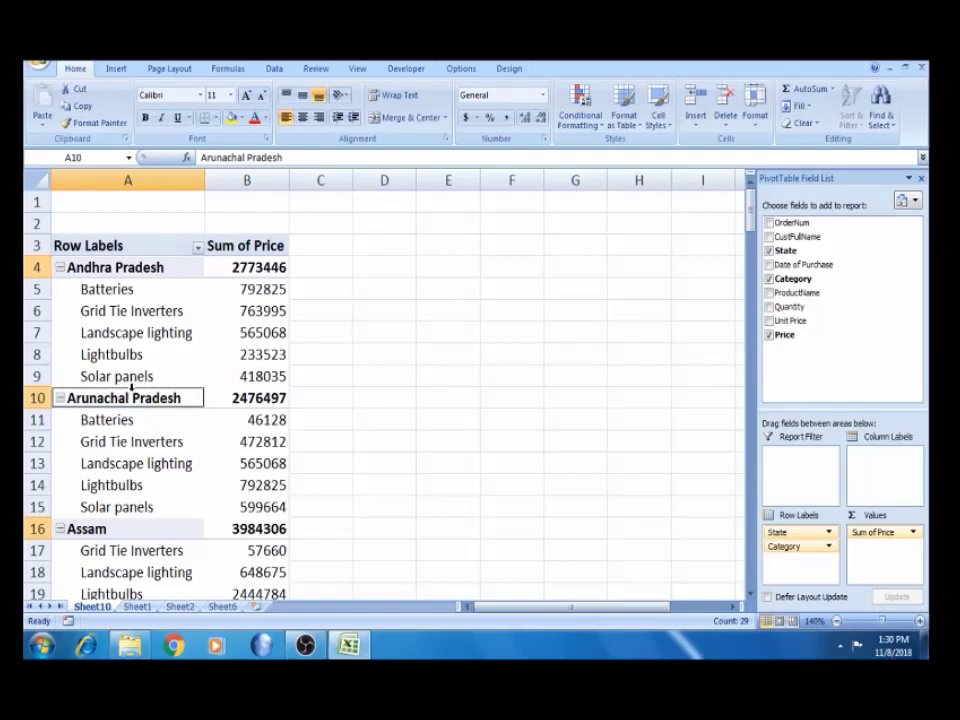
pyautogui.click(133, 367)
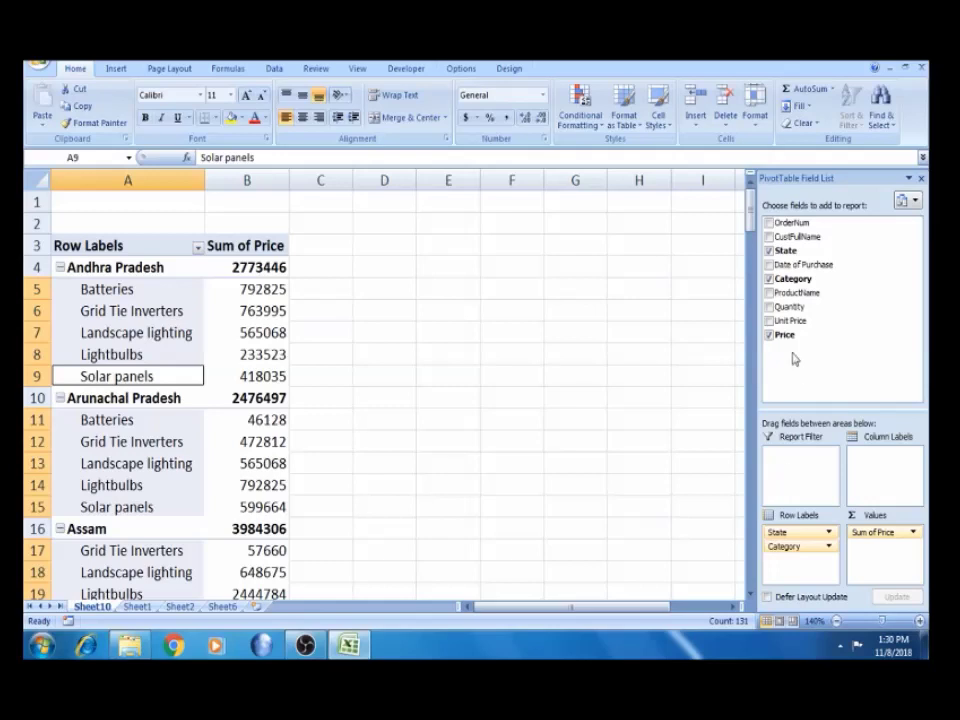
pyautogui.moveTo(790, 320); pyautogui.dragTo(876, 561)
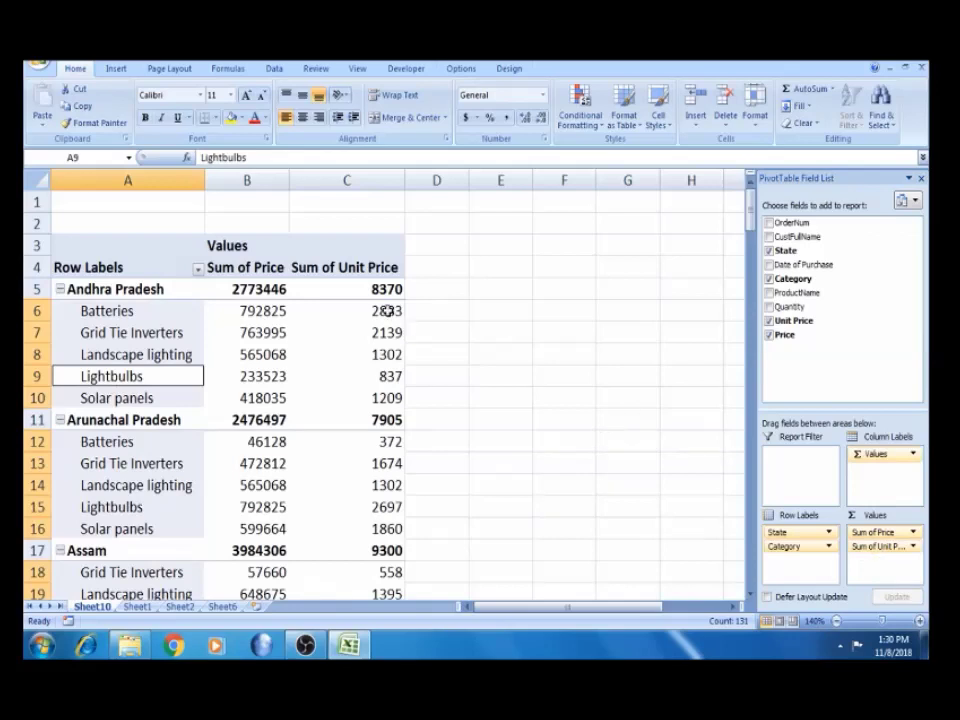
# Review the Sum of Unit Price totals for Batteries and Landscape lighting beside Sum of Price.
pyautogui.click(385, 289)
pyautogui.click(381, 332)
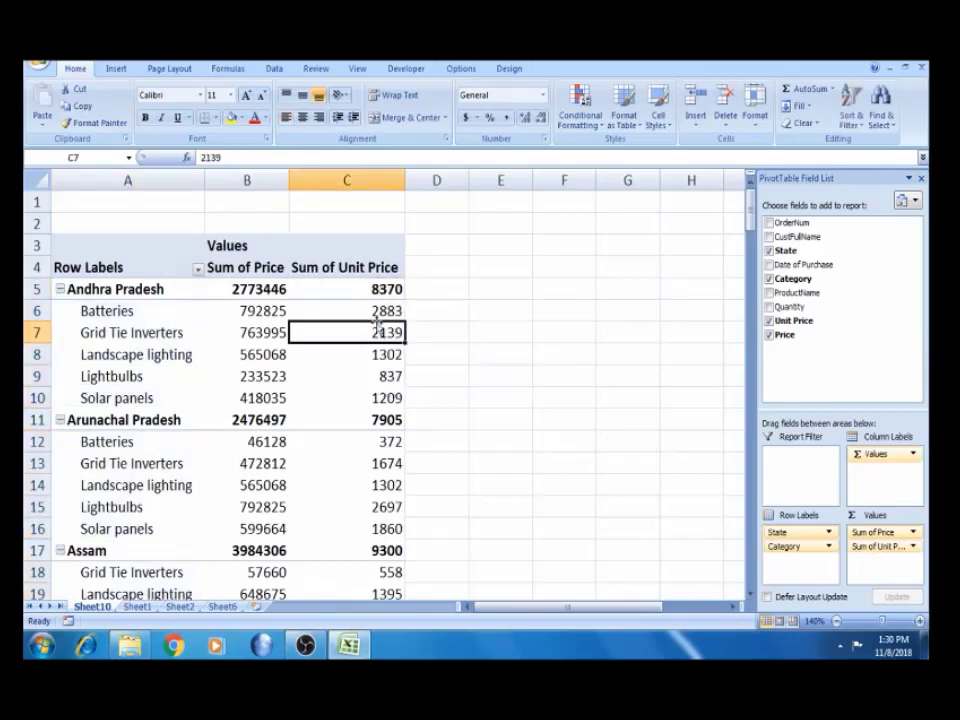
pyautogui.click(376, 314)
pyautogui.moveTo(376, 316)
pyautogui.click(370, 349)
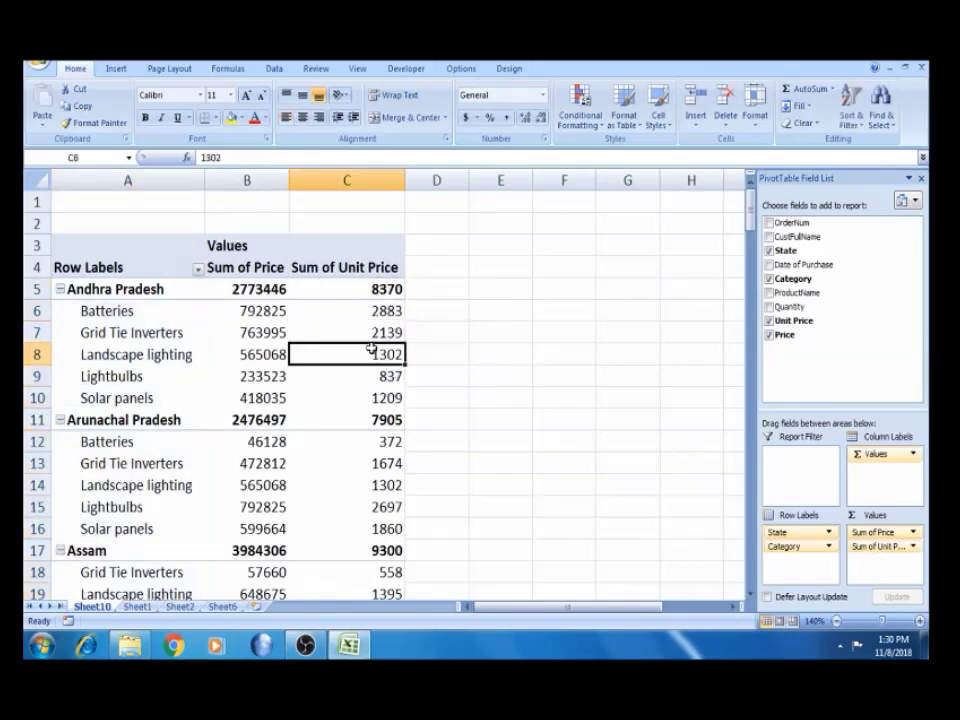
pyautogui.click(143, 355)
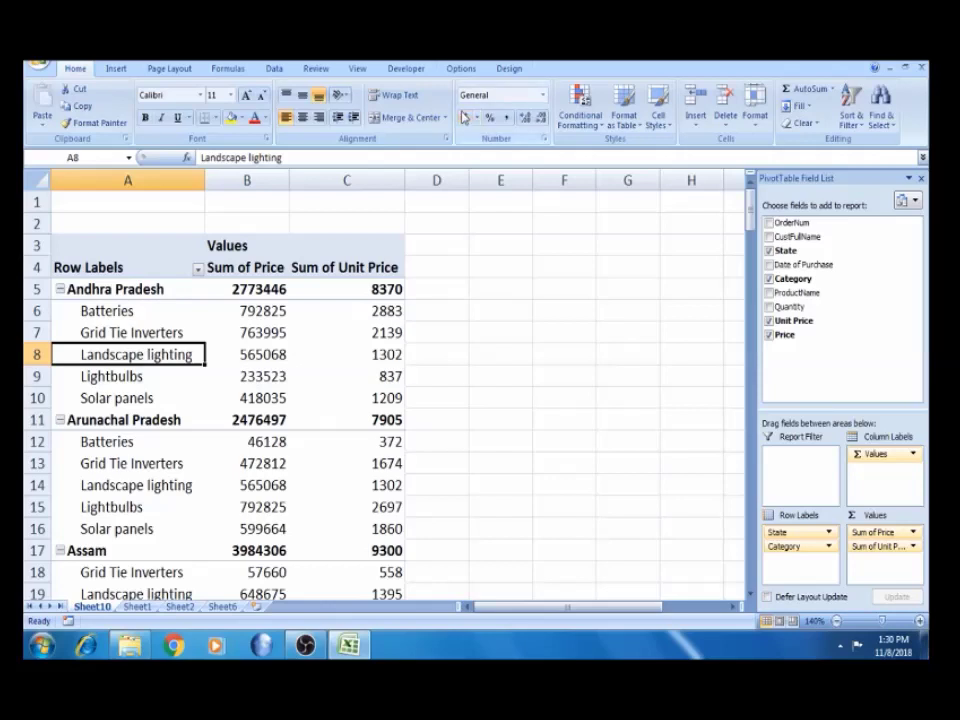
pyautogui.click(463, 76)
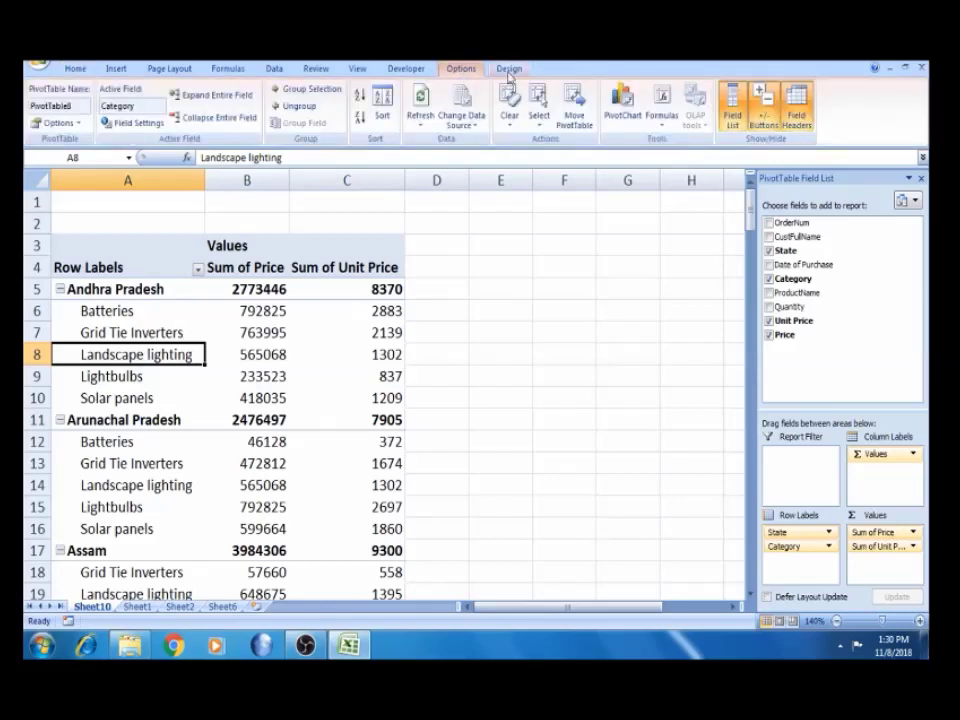
# Check that Andhra Pradesh's five category Price values add up to its 2773446 subtotal.
pyautogui.click(509, 72)
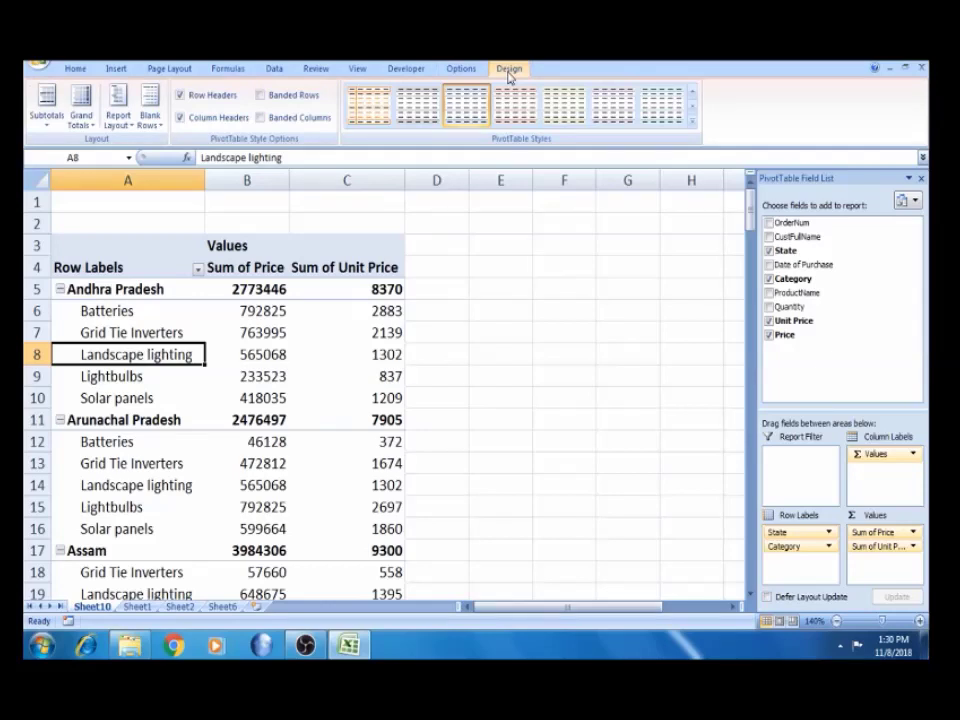
pyautogui.click(251, 332)
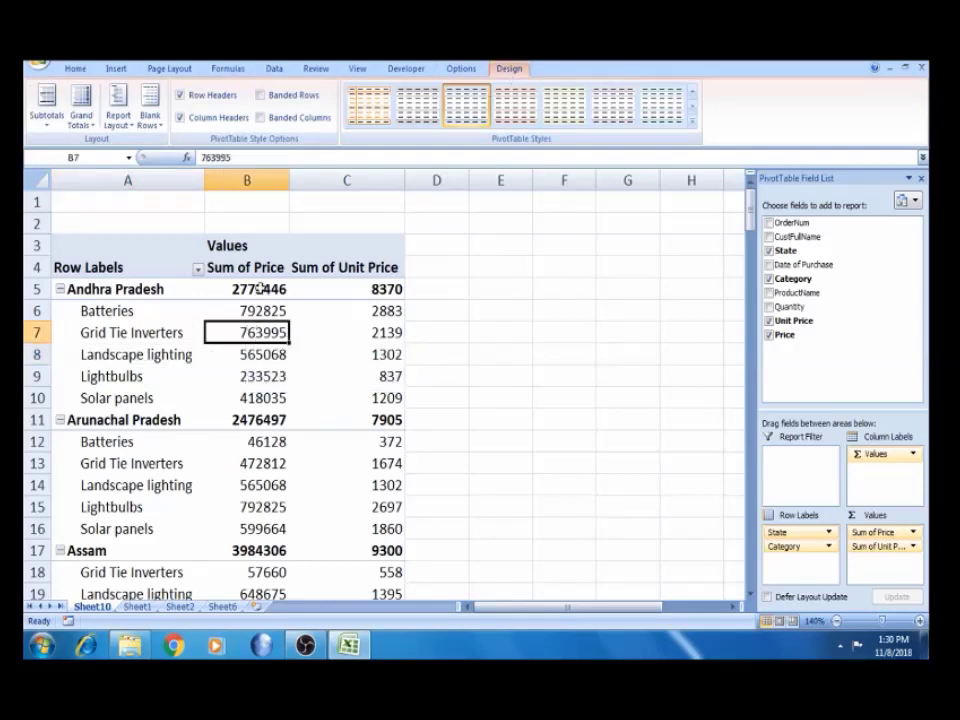
pyautogui.click(259, 289)
pyautogui.moveTo(259, 288)
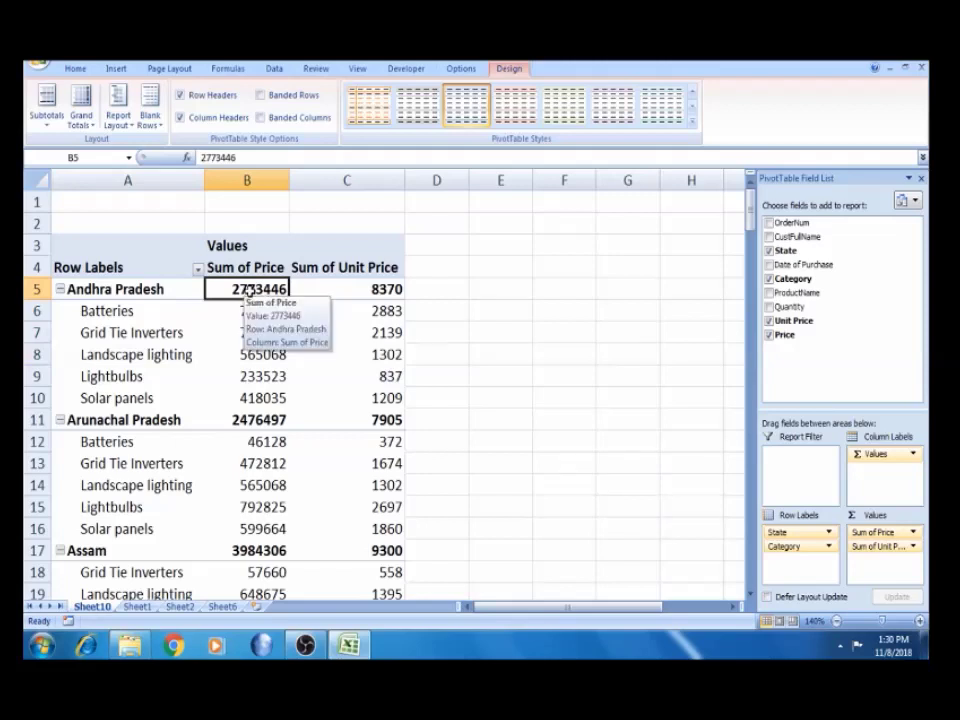
pyautogui.click(257, 307)
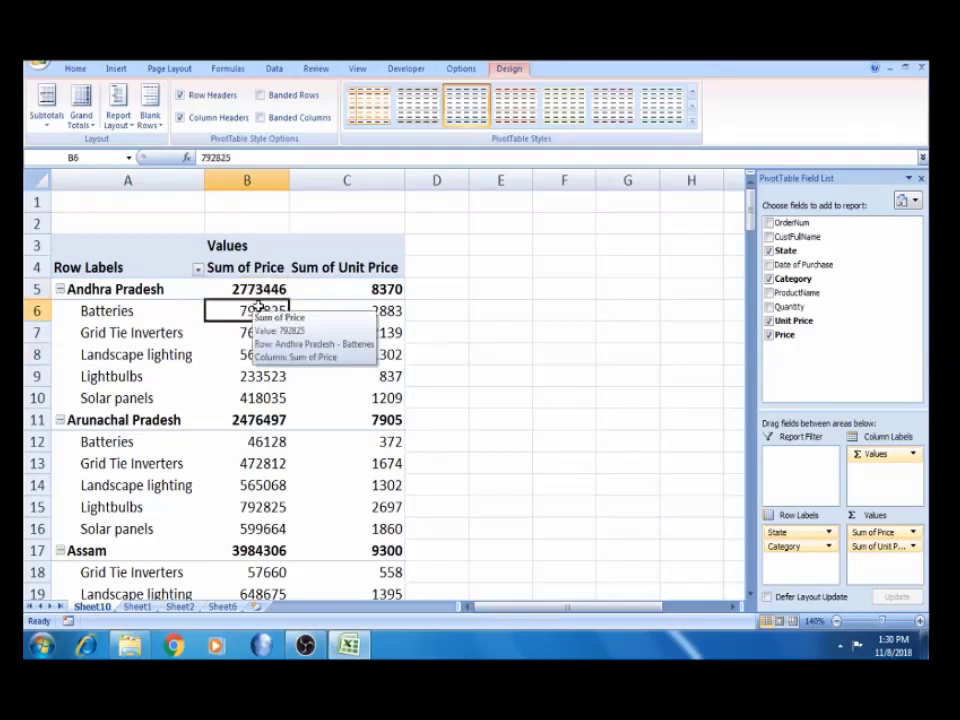
pyautogui.hotkey('shift', 'Down')
pyautogui.hotkey('shift', 'Down')
pyautogui.hotkey('shift', 'Down')
pyautogui.hotkey('shift', 'Down')
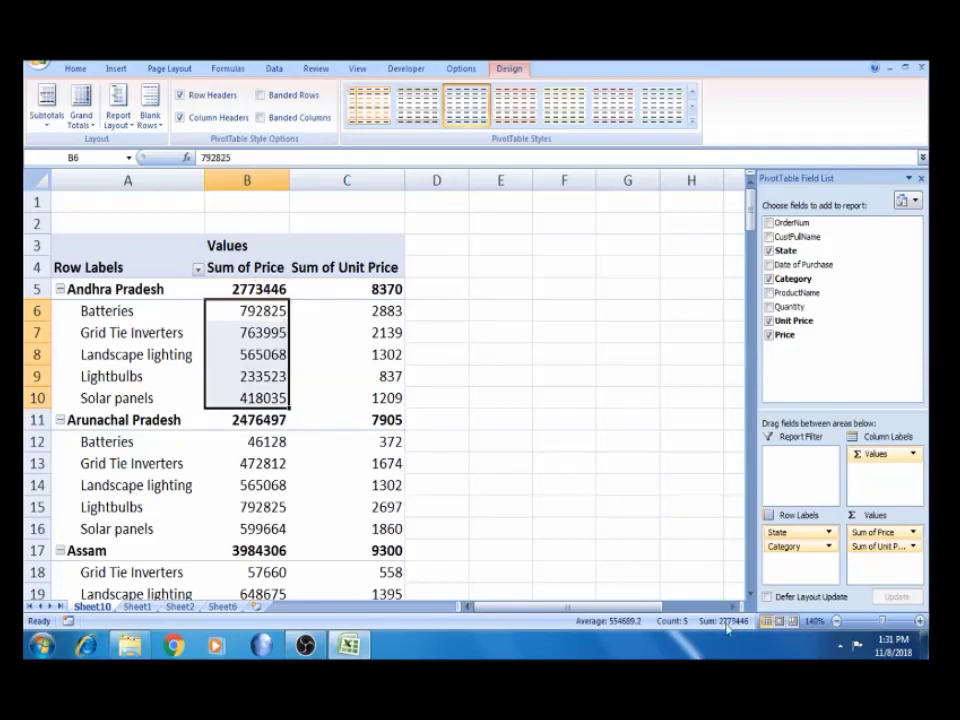
pyautogui.click(257, 289)
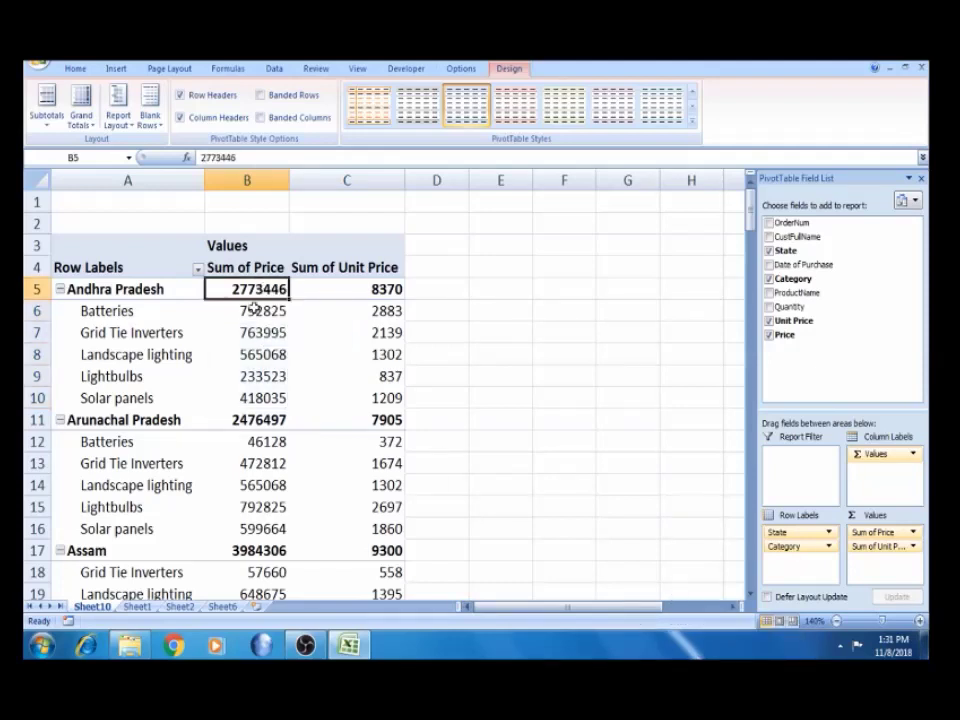
pyautogui.click(255, 310)
pyautogui.hotkey('shift', 'Down')
pyautogui.hotkey('shift', 'Down')
pyautogui.hotkey('shift', 'Down')
pyautogui.hotkey('shift', 'Down')
pyautogui.hotkey('shift', 'Down')
pyautogui.hotkey('shift', 'Up')
pyautogui.click(258, 289)
pyautogui.click(76, 69)
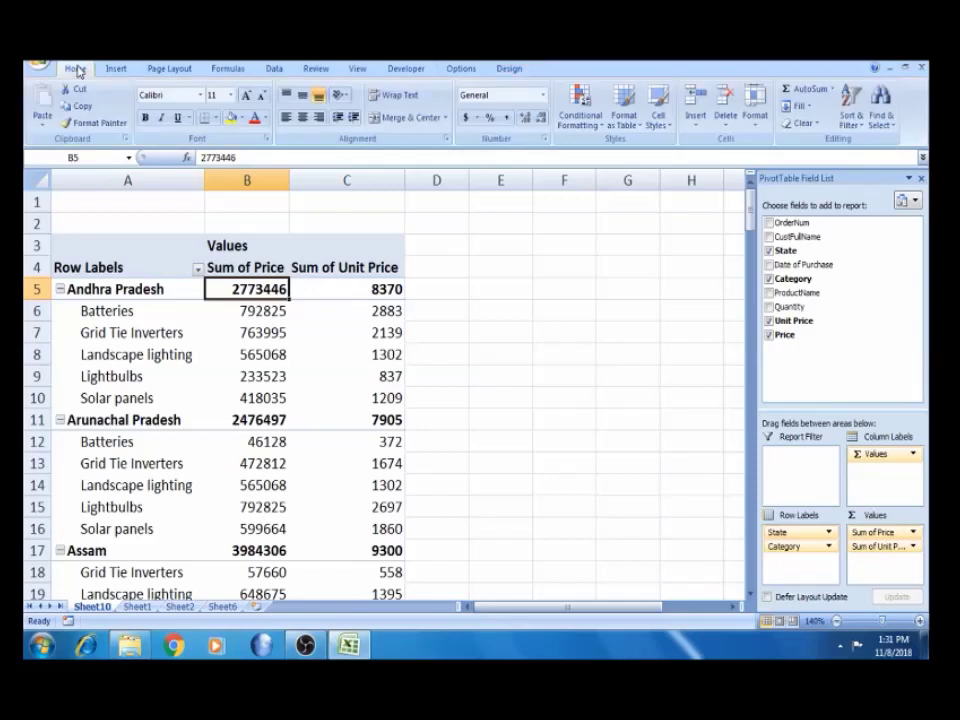
# Fill the Sum of Price subtotals for Andhra Pradesh, Arunachal Pradesh and Assam yellow.
pyautogui.click(230, 117)
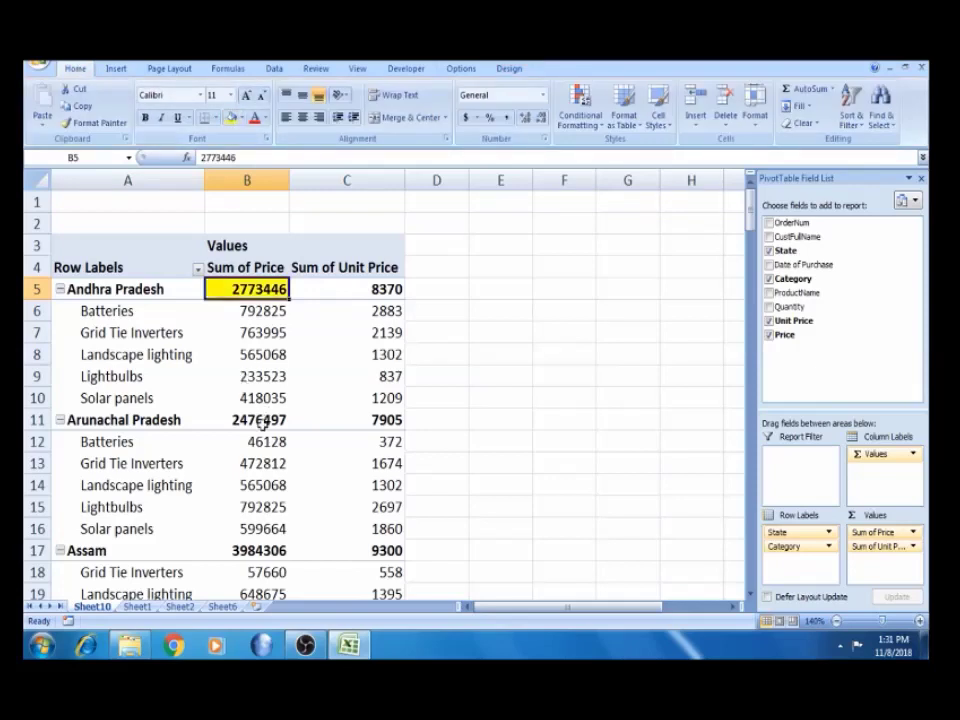
pyautogui.click(262, 424)
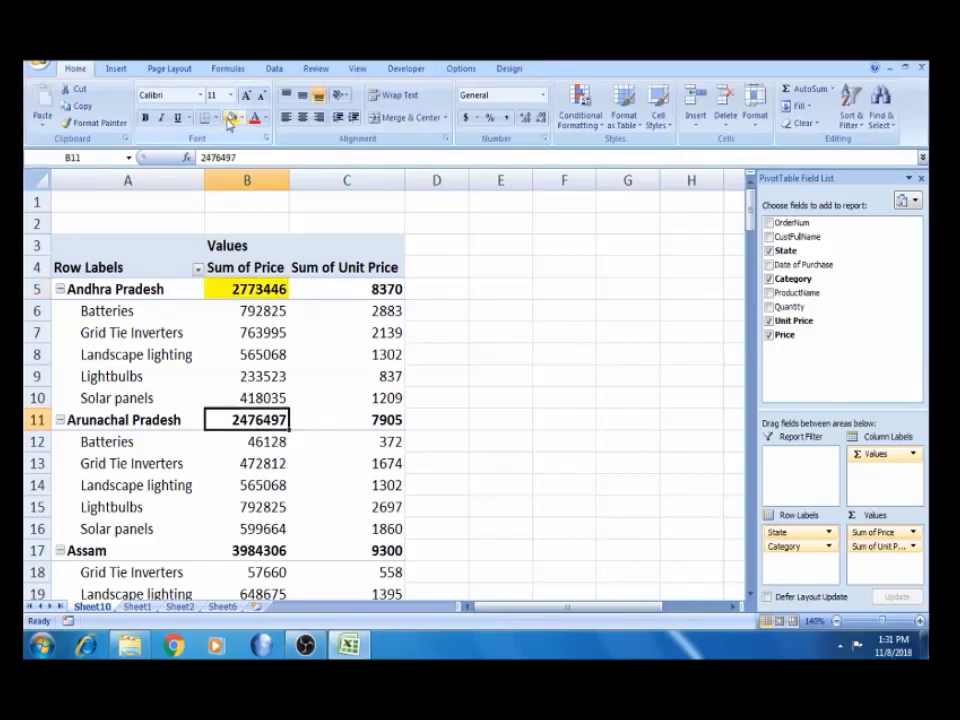
pyautogui.click(230, 117)
pyautogui.click(255, 547)
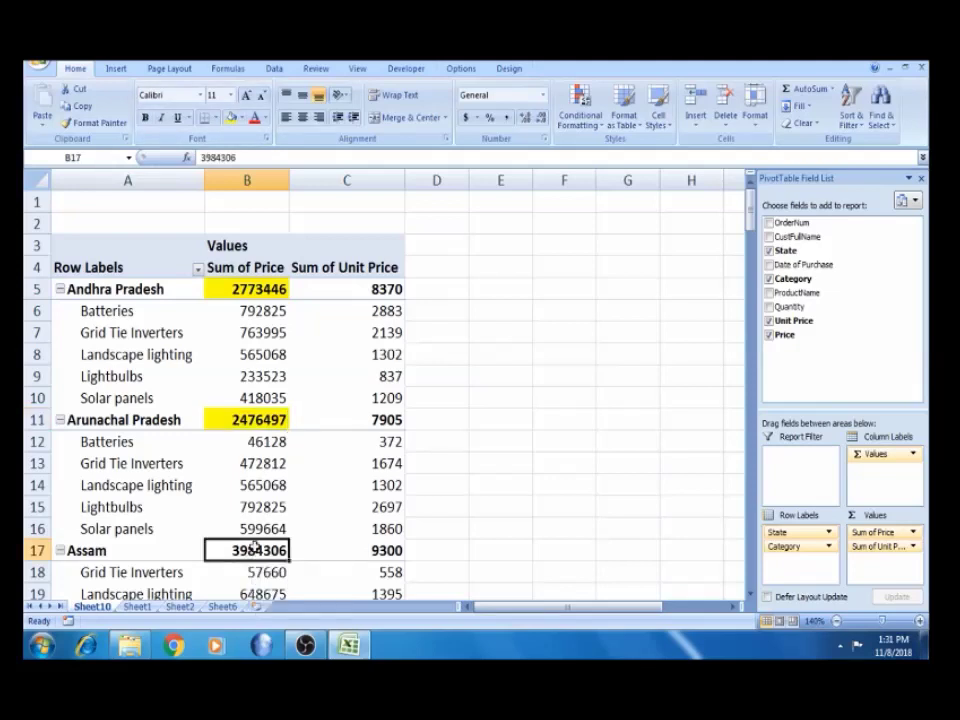
pyautogui.click(230, 117)
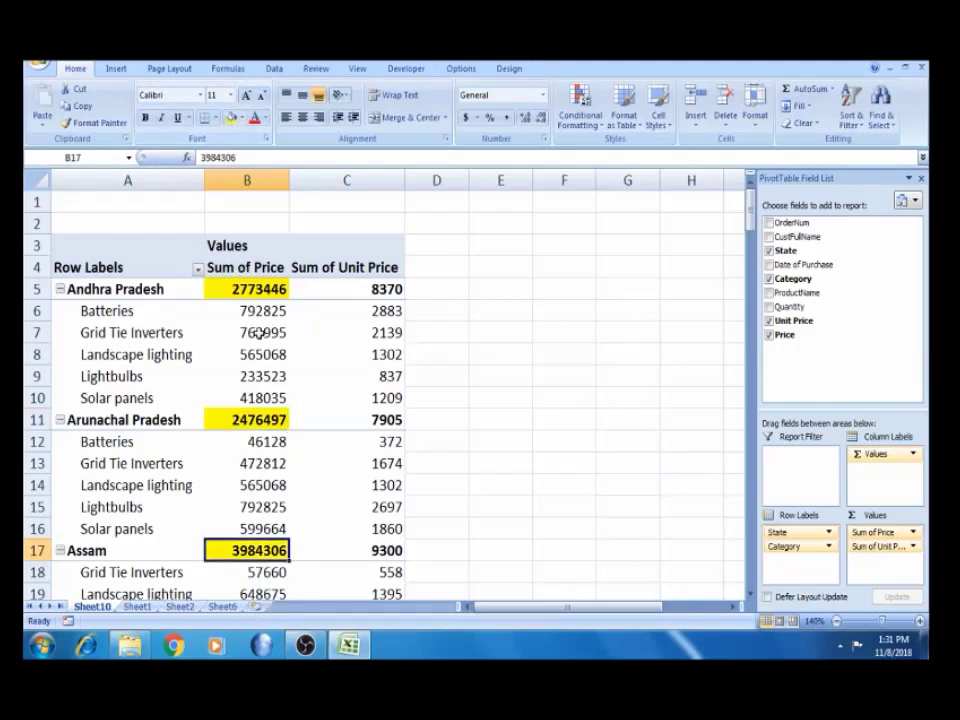
# Fill the matching Sum of Unit Price subtotals 8370, 7905 and 9300 yellow.
pyautogui.click(347, 287)
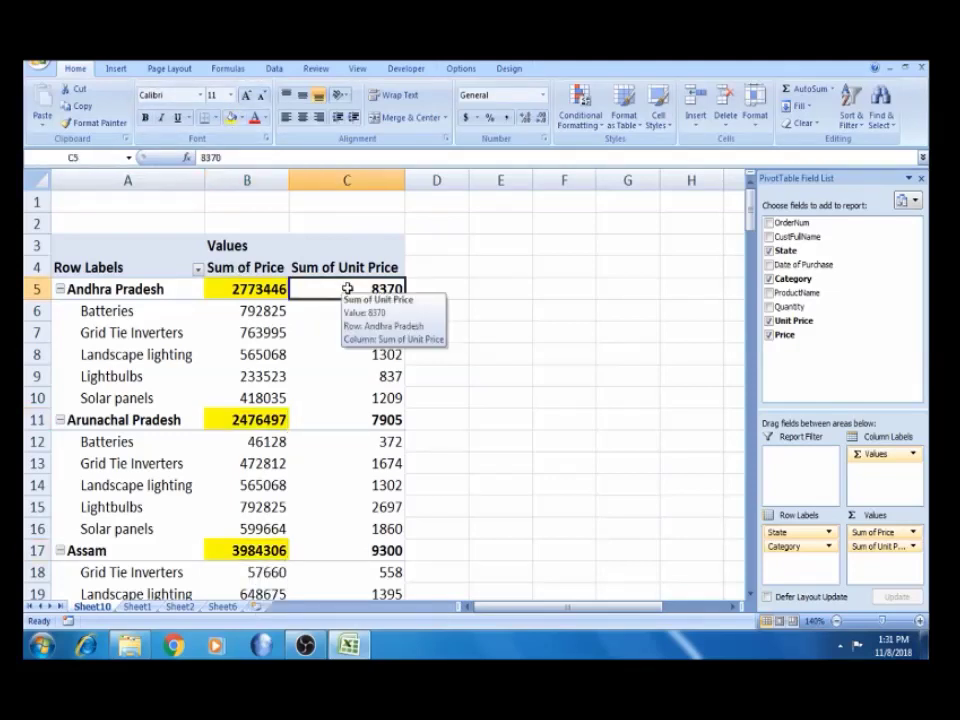
pyautogui.click(230, 117)
pyautogui.click(368, 419)
pyautogui.click(230, 117)
pyautogui.click(372, 550)
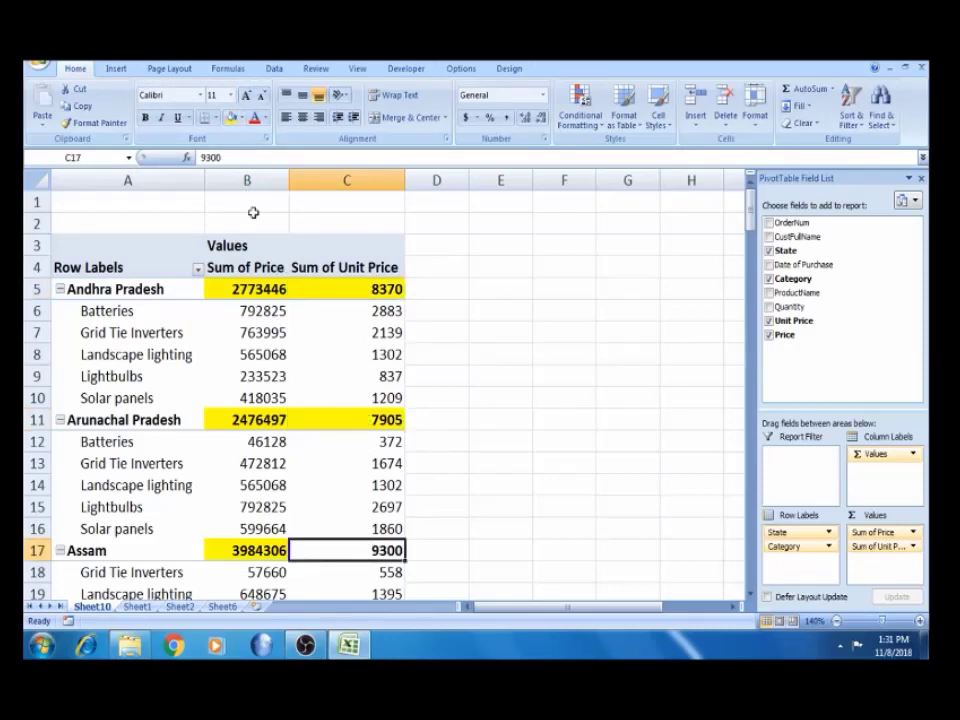
pyautogui.click(230, 117)
pyautogui.click(338, 331)
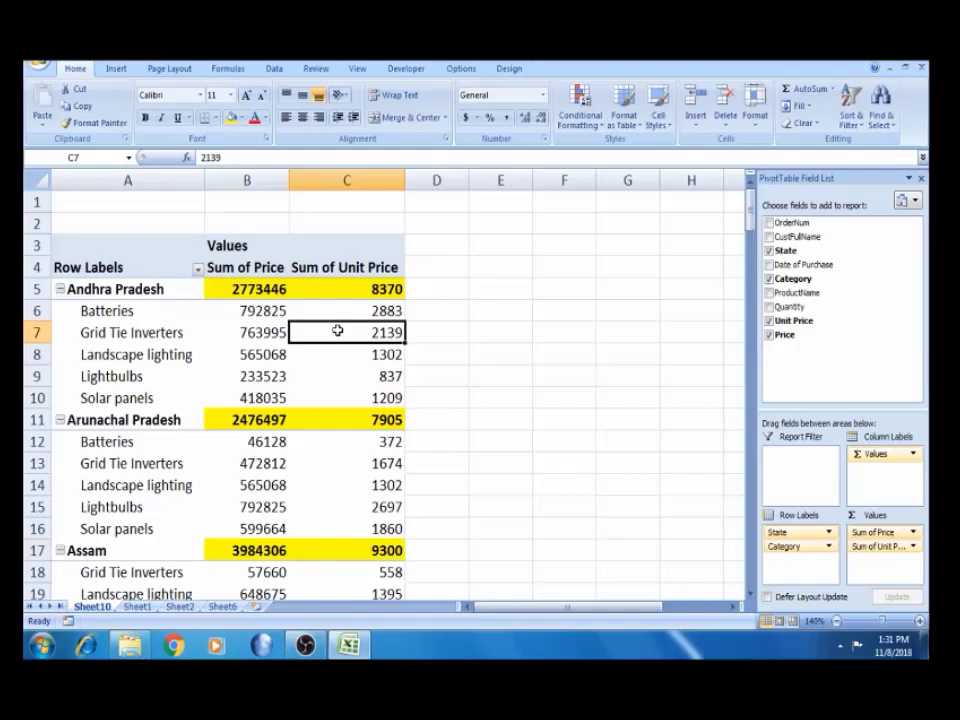
# Jump down to the pivot's Grand Total row at row 165 and select its label.
pyautogui.hotkey('ctrl', 'Down')
pyautogui.press('Up')
pyautogui.hotkey('ctrl', 'Up')
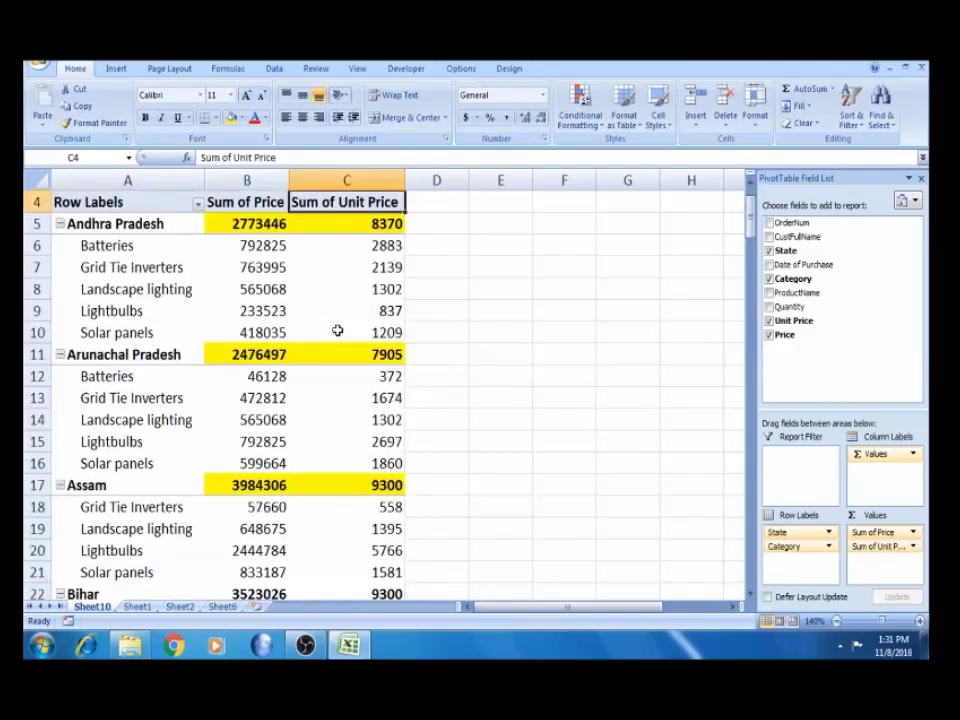
pyautogui.hotkey('ctrl', 'Down')
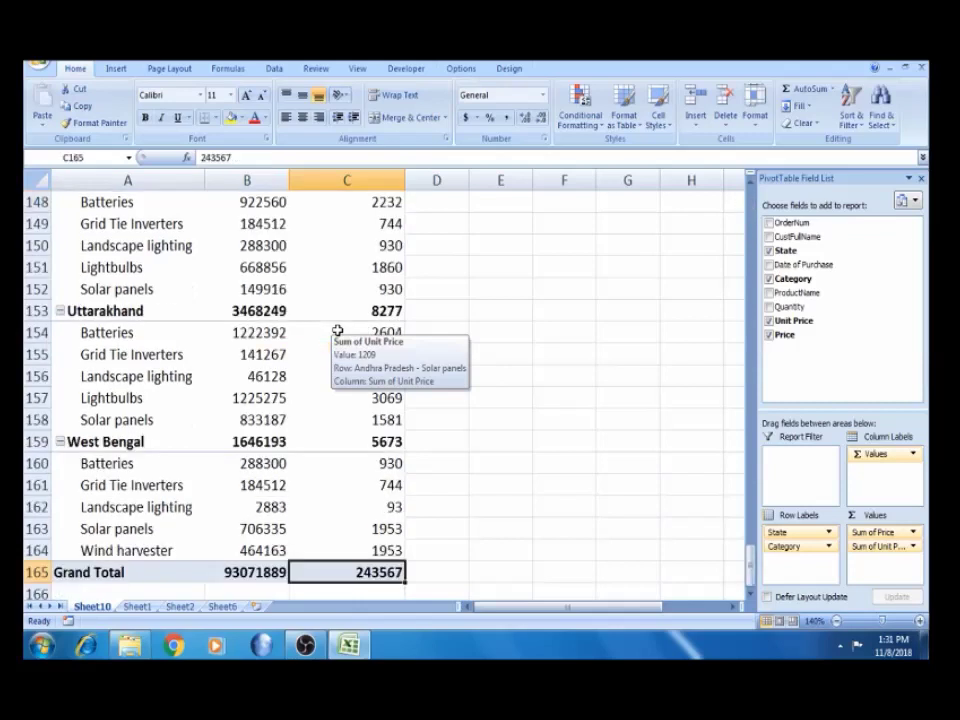
pyautogui.press('Left')
pyautogui.press('Left')
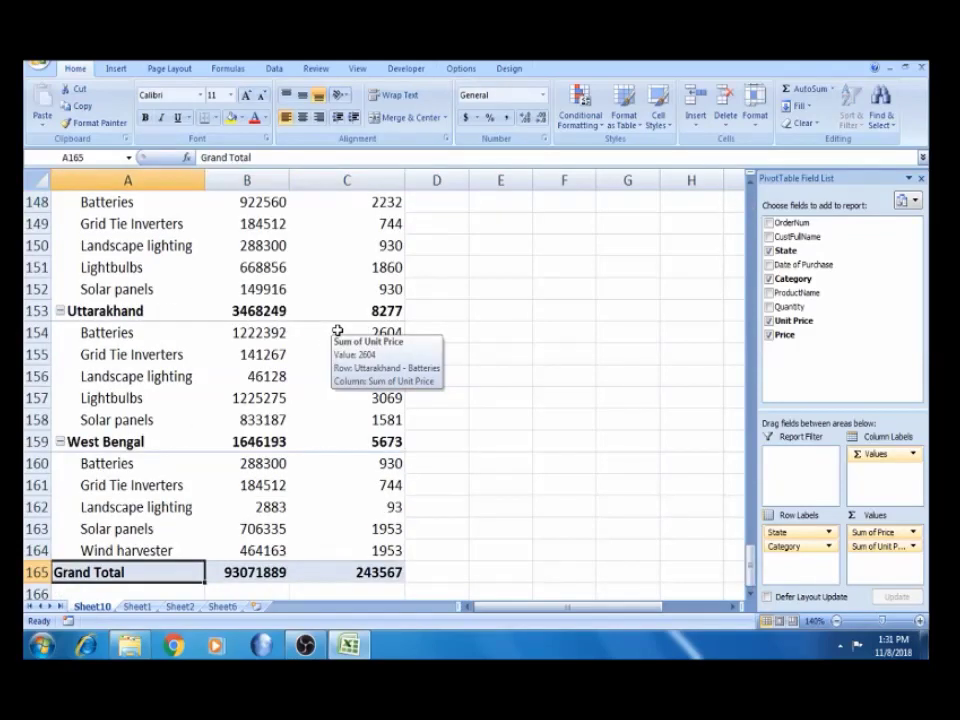
# Fill the Grand Total values 93071889 and 243567 light green.
pyautogui.press('Right')
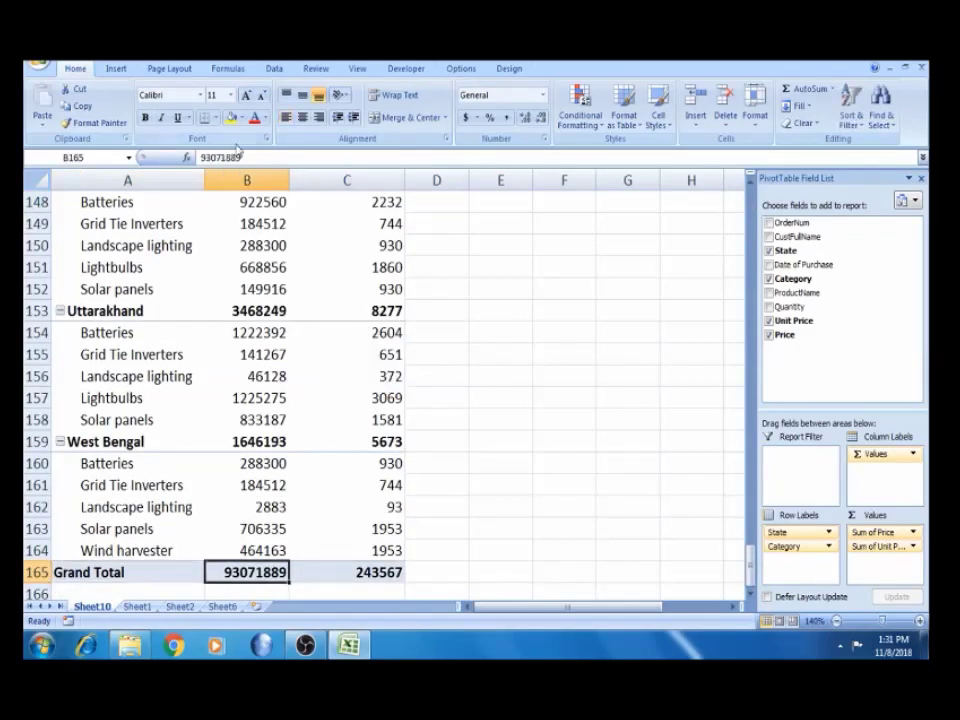
pyautogui.click(240, 119)
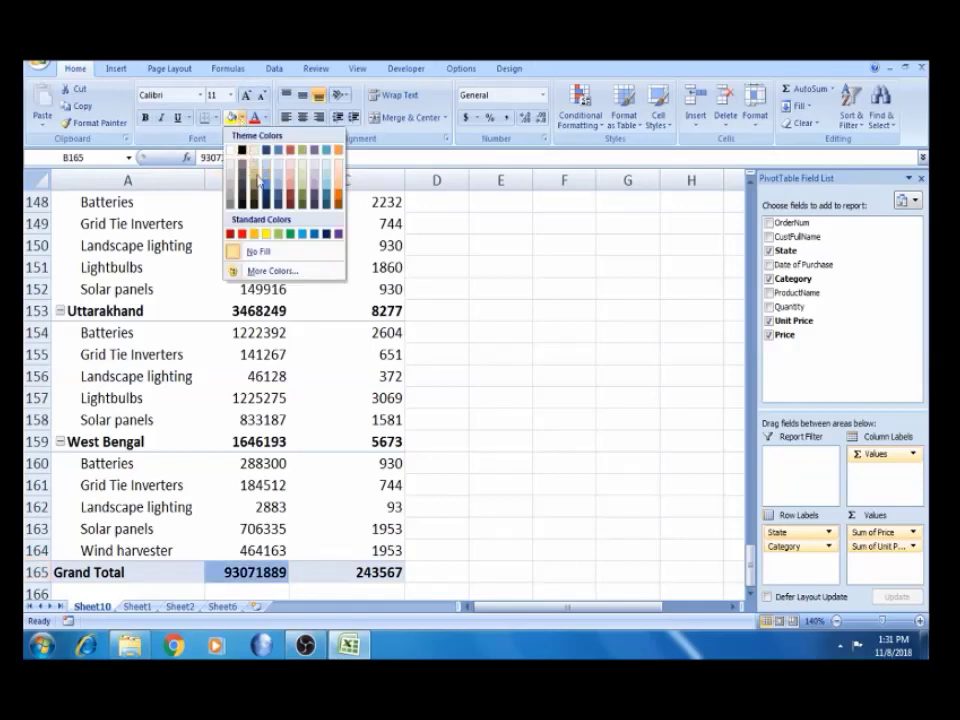
pyautogui.click(278, 233)
pyautogui.click(355, 571)
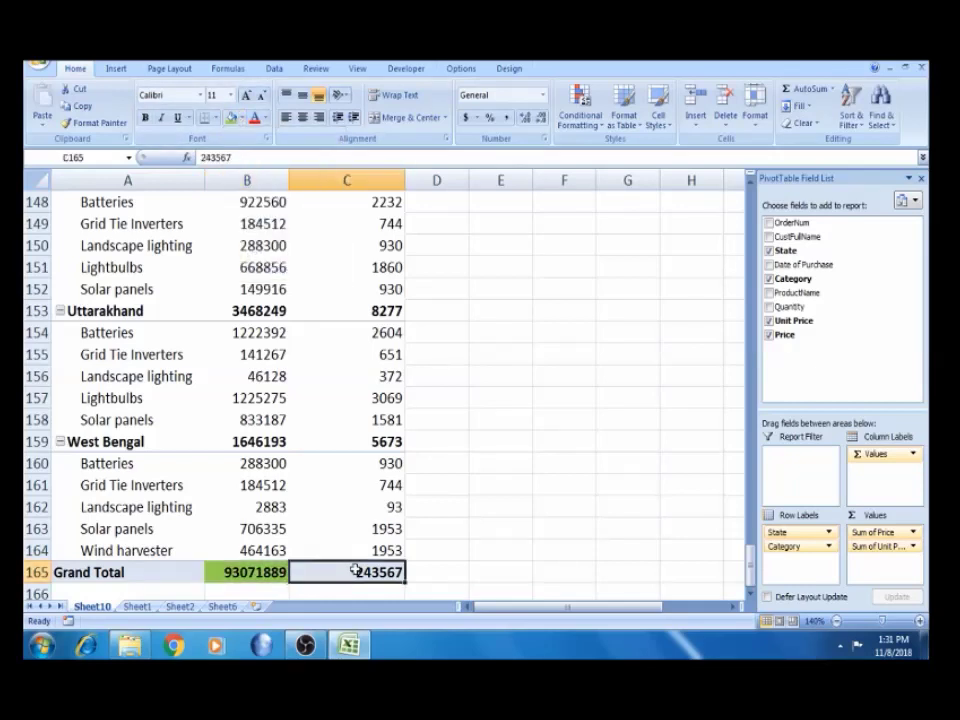
pyautogui.click(229, 120)
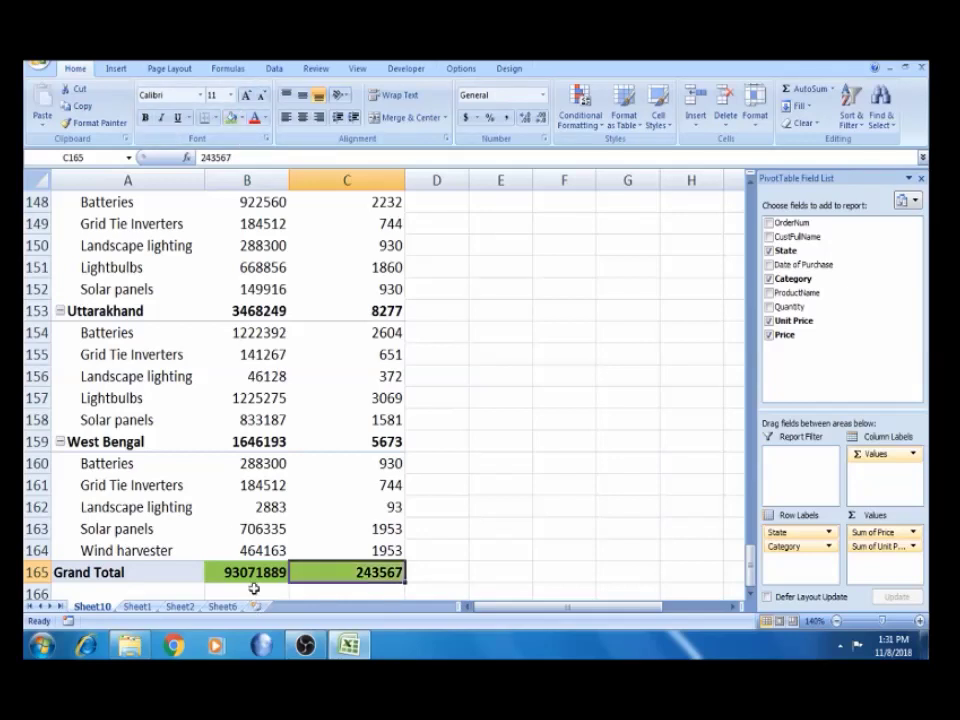
pyautogui.press('Left')
pyautogui.click(262, 441)
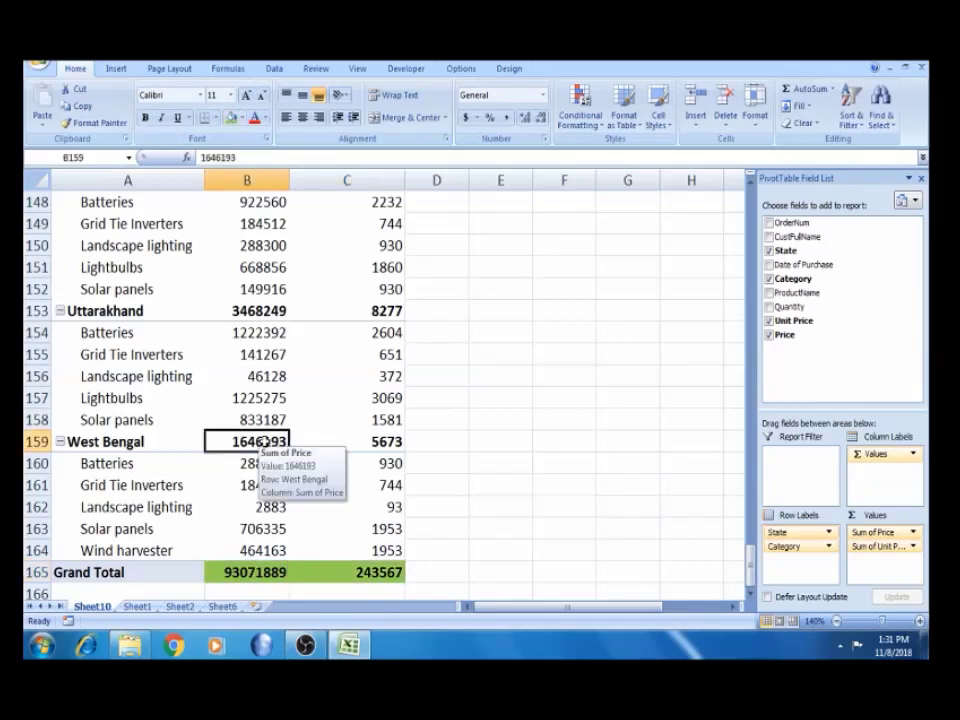
# Compare West Bengal's 1646193 subtotal with its category values, then jump back to the pivot's top.
pyautogui.click(137, 443)
pyautogui.click(263, 443)
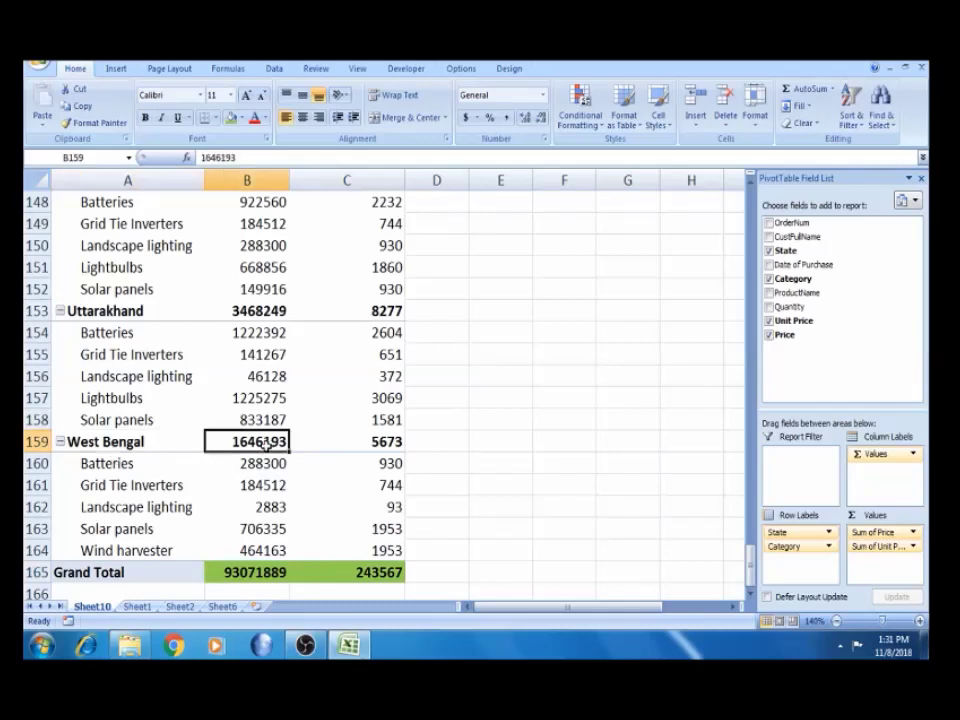
pyautogui.moveTo(265, 444)
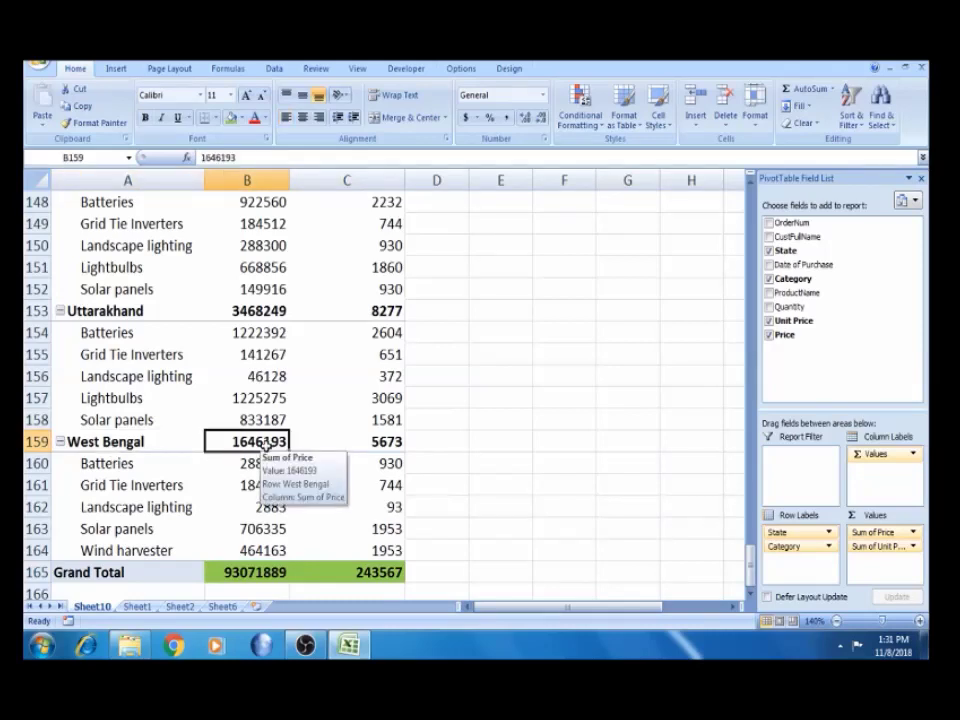
pyautogui.click(264, 568)
pyautogui.click(270, 463)
pyautogui.click(262, 441)
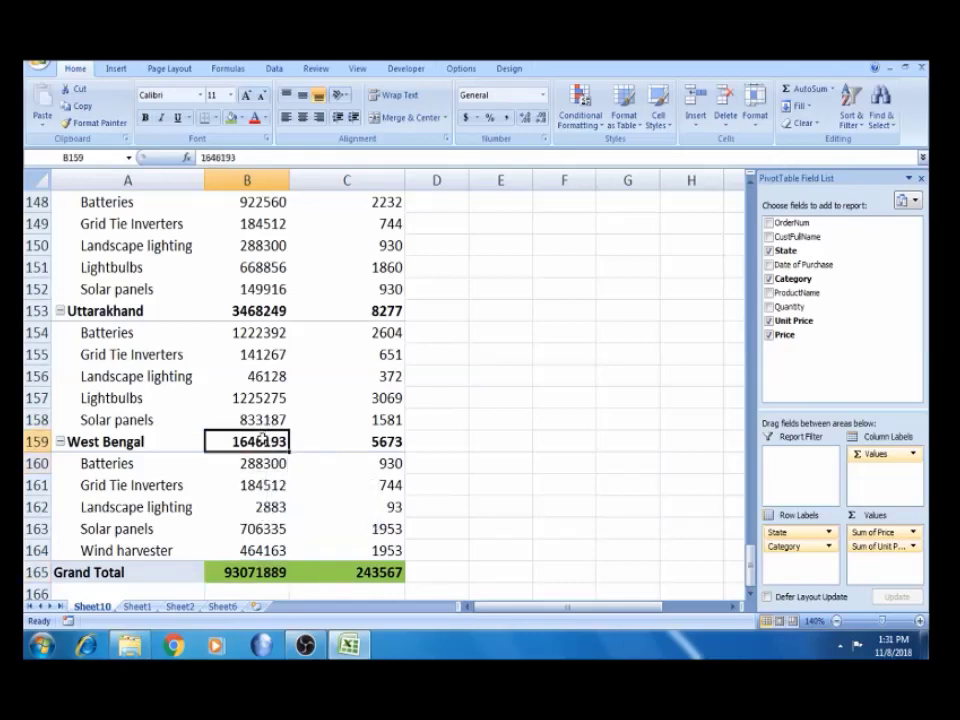
pyautogui.moveTo(262, 440)
pyautogui.press('Down')
pyautogui.hotkey('shift', 'Down')
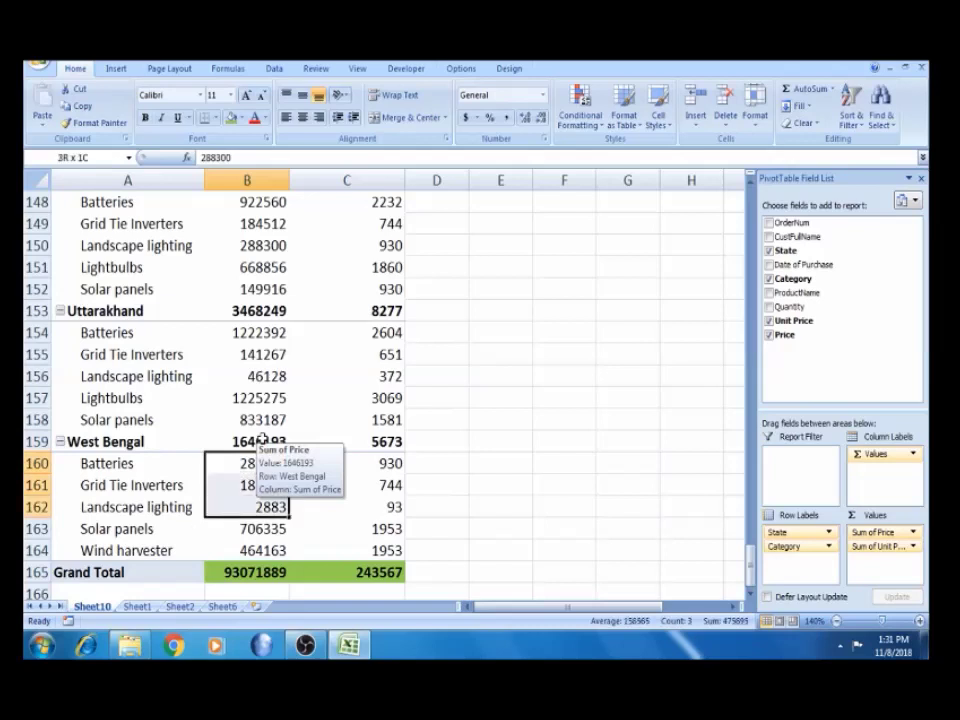
pyautogui.hotkey('shift', 'Down')
pyautogui.hotkey('shift', 'Down')
pyautogui.hotkey('shift', 'Down')
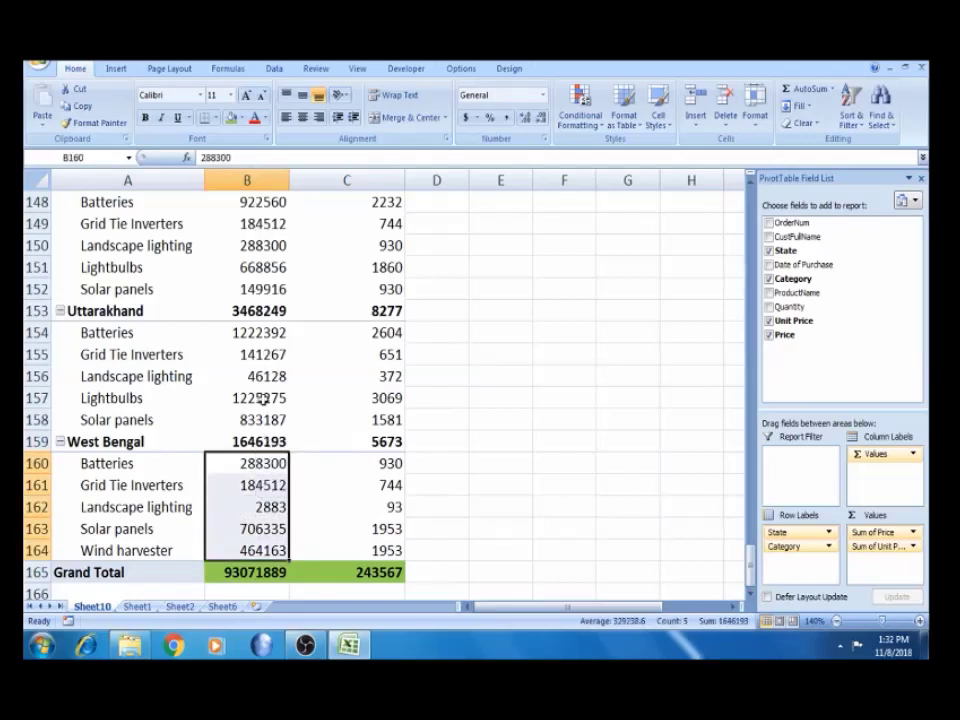
pyautogui.click(255, 576)
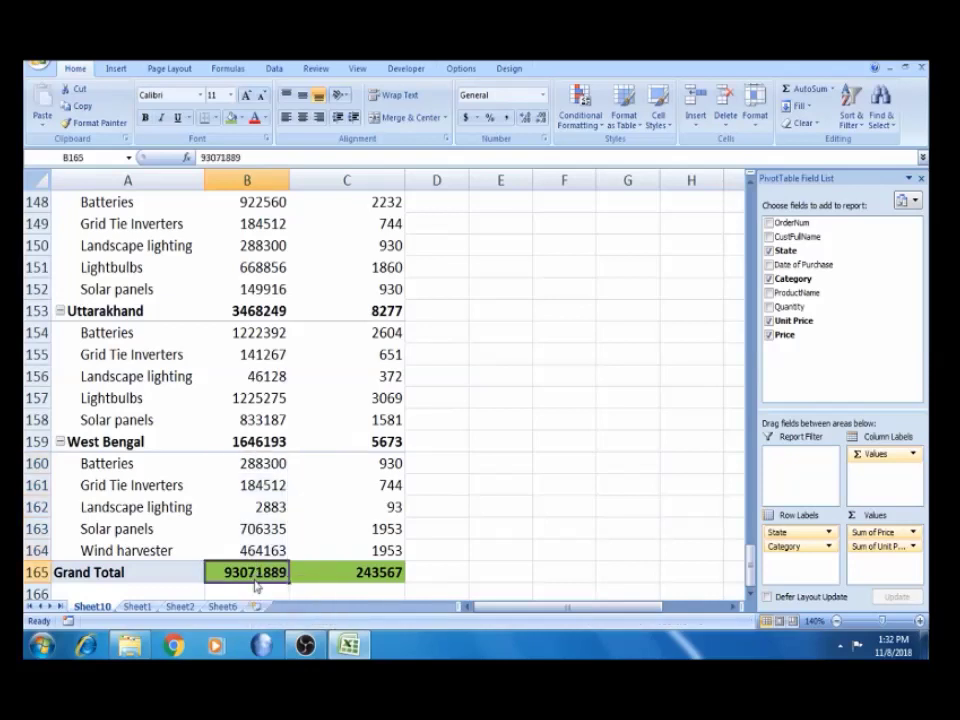
pyautogui.click(254, 522)
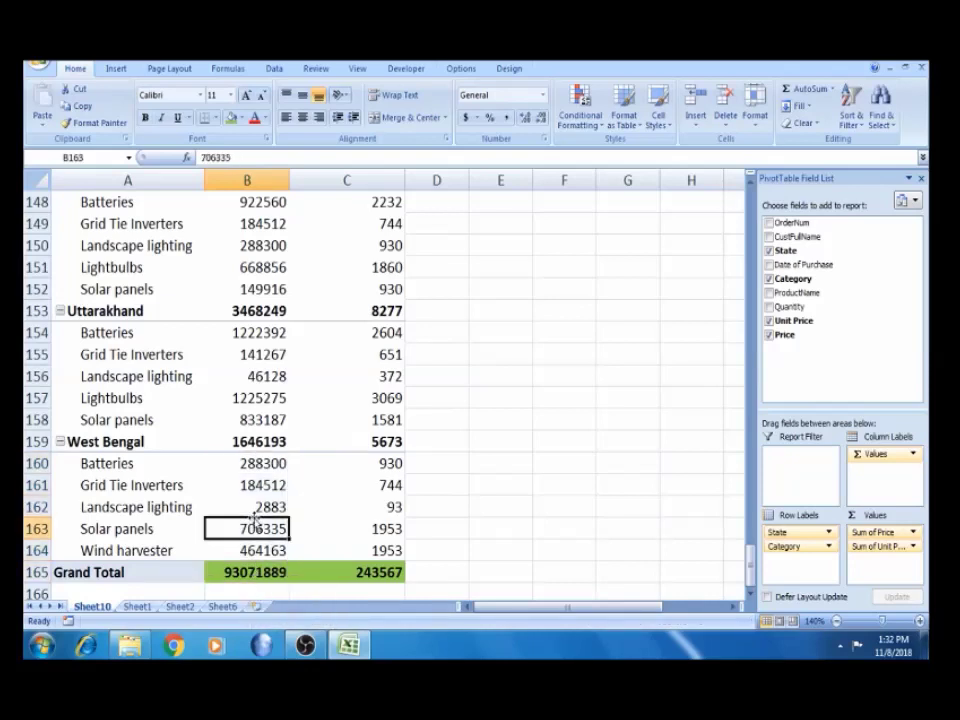
pyautogui.hotkey('ctrl', 'Up')
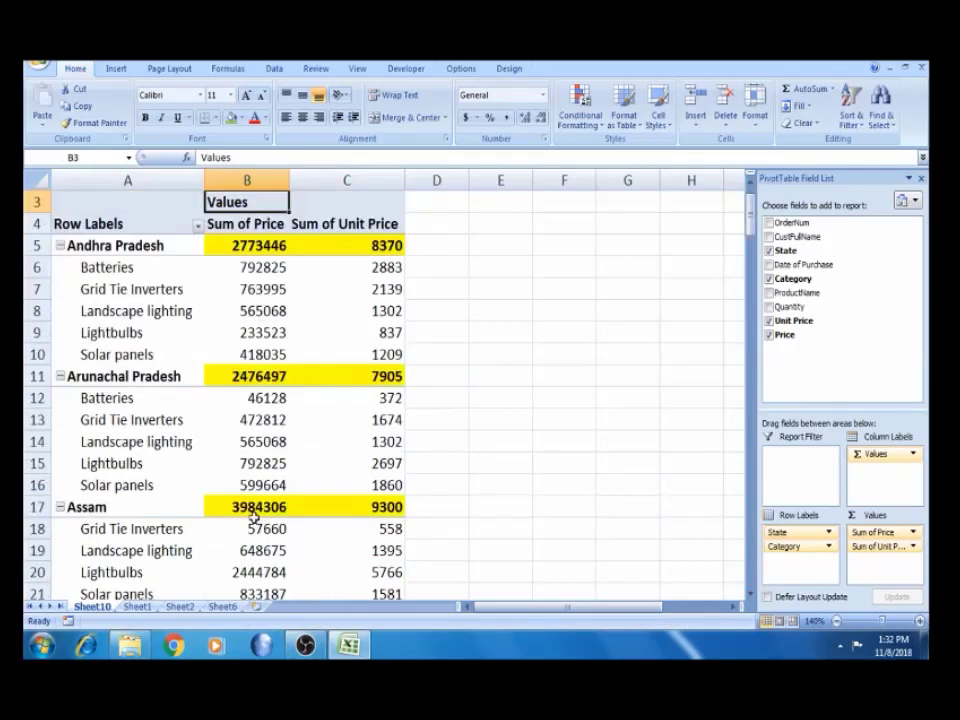
# Turn off subtotals so the pivot table's state rows no longer show them.
pyautogui.moveTo(254, 517)
pyautogui.click(272, 288)
pyautogui.click(509, 69)
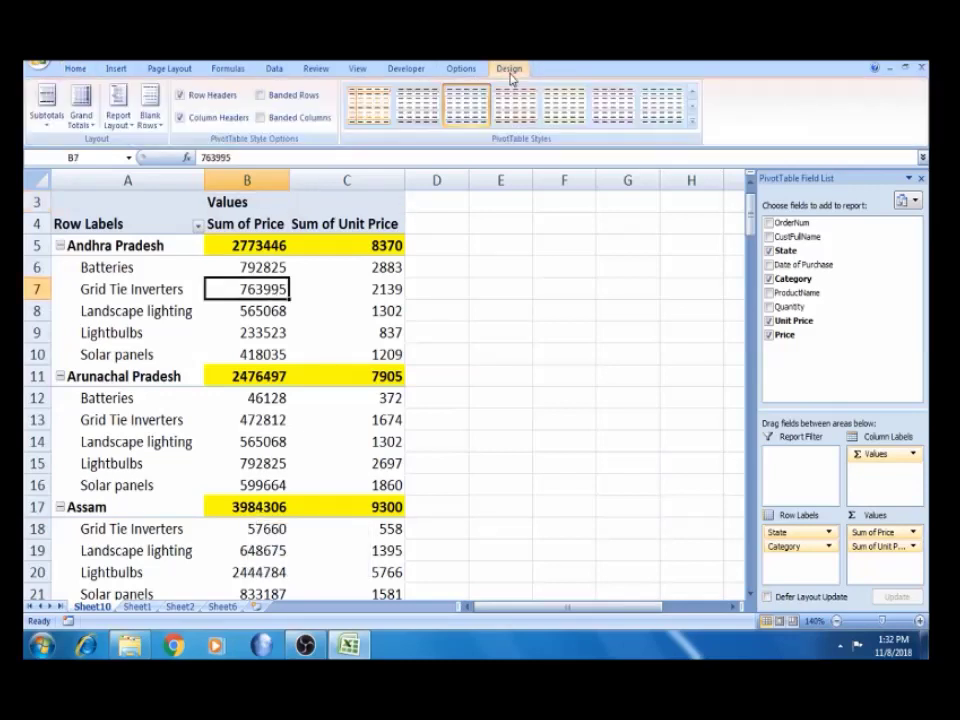
pyautogui.click(56, 122)
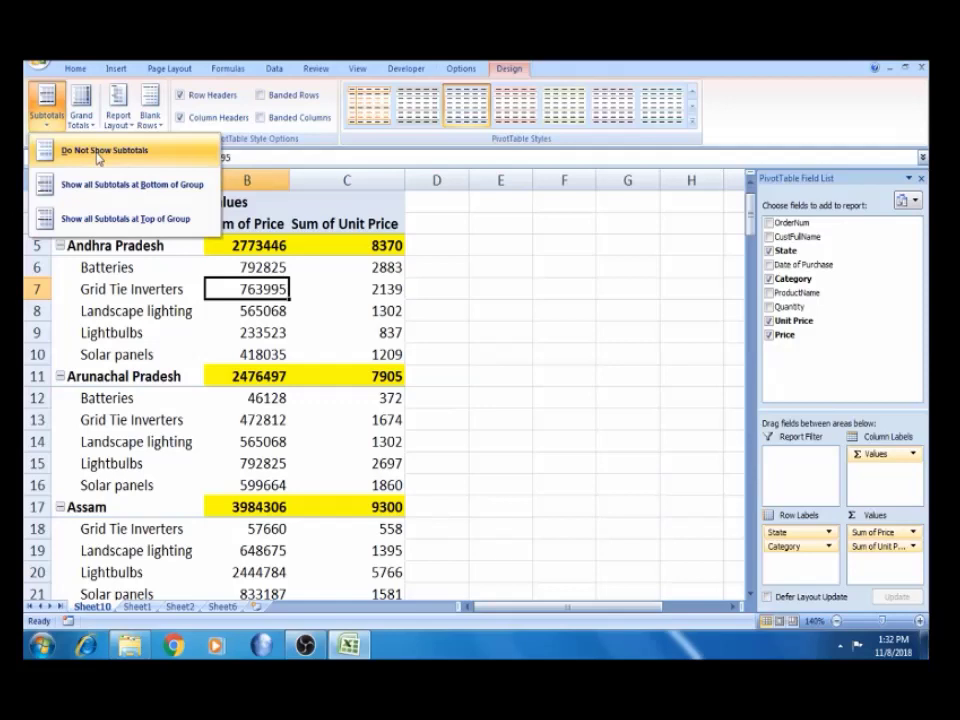
pyautogui.click(99, 151)
pyautogui.click(251, 244)
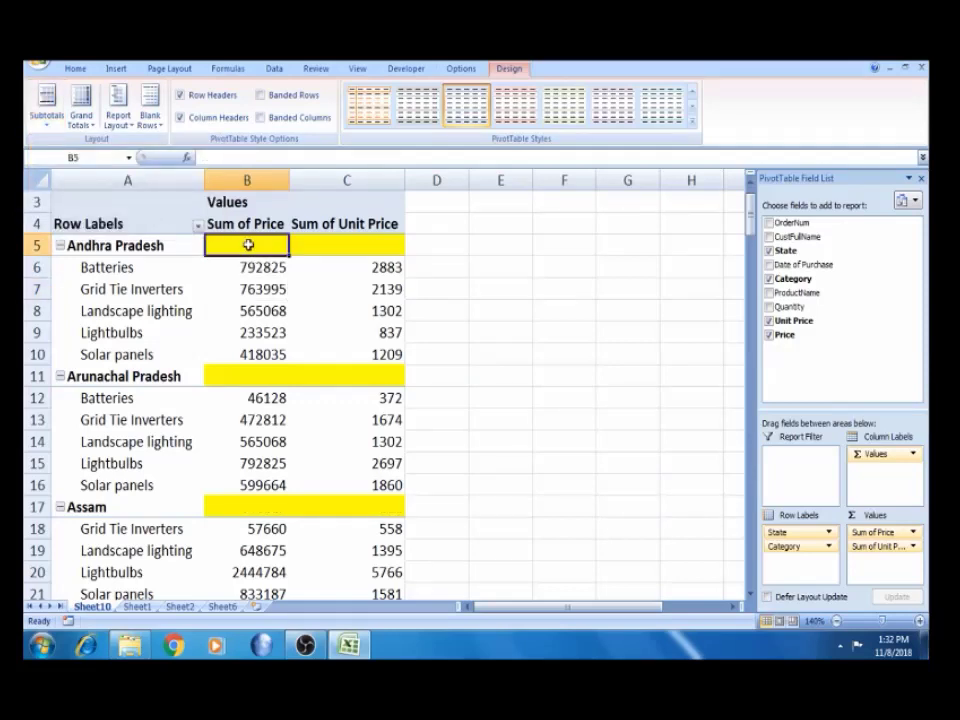
# Check that the Andhra Pradesh subtotal cells are now blank, then reopen the Subtotals choices.
pyautogui.click(338, 243)
pyautogui.click(281, 243)
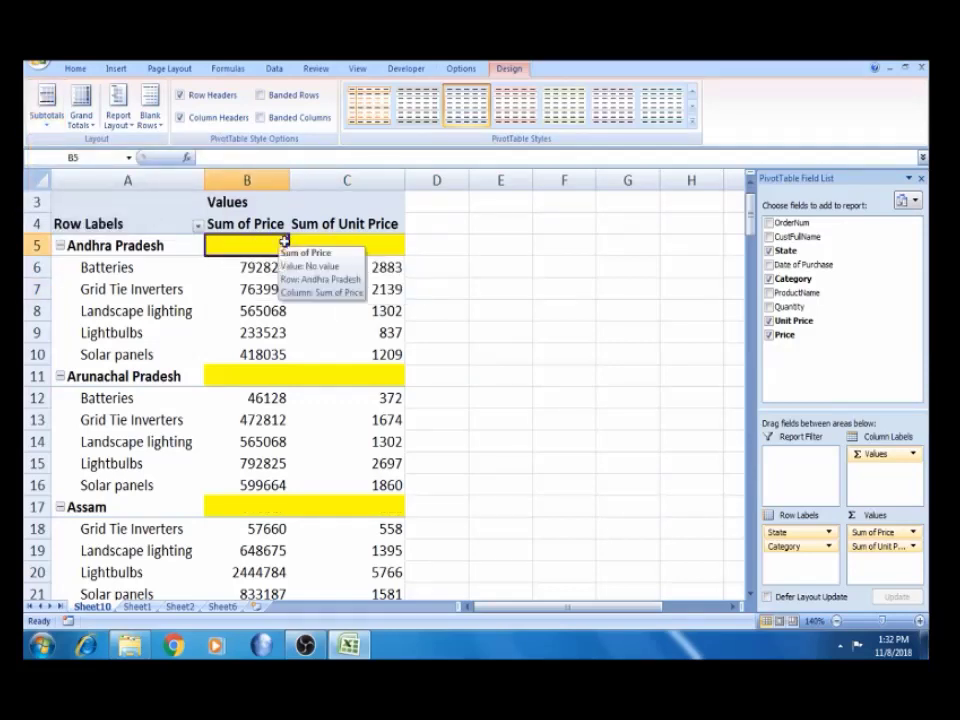
pyautogui.click(337, 246)
pyautogui.click(251, 245)
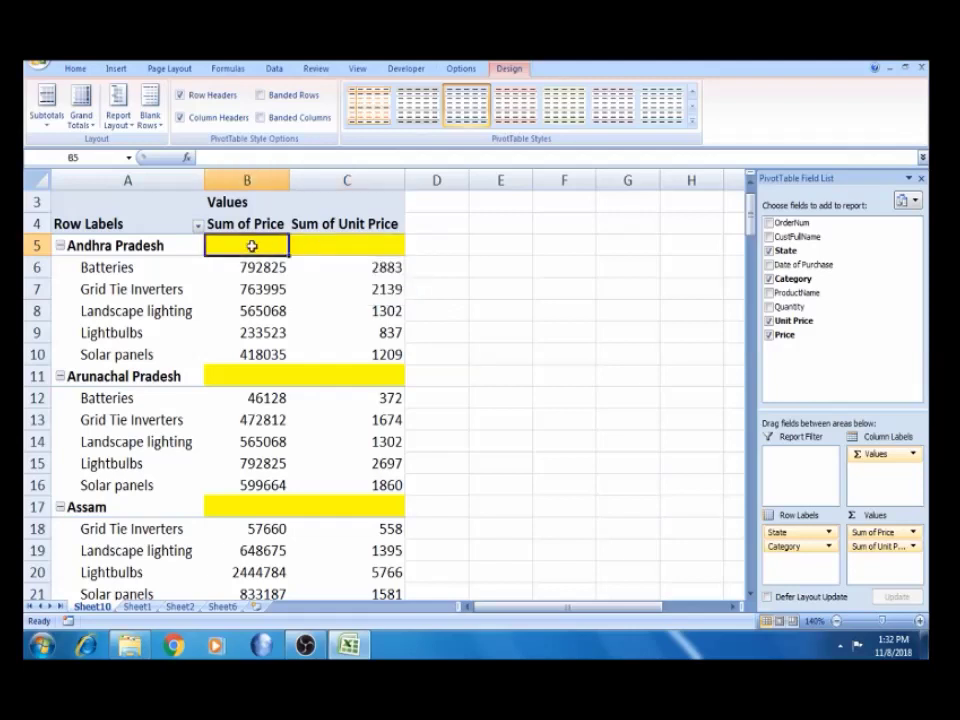
pyautogui.click(46, 102)
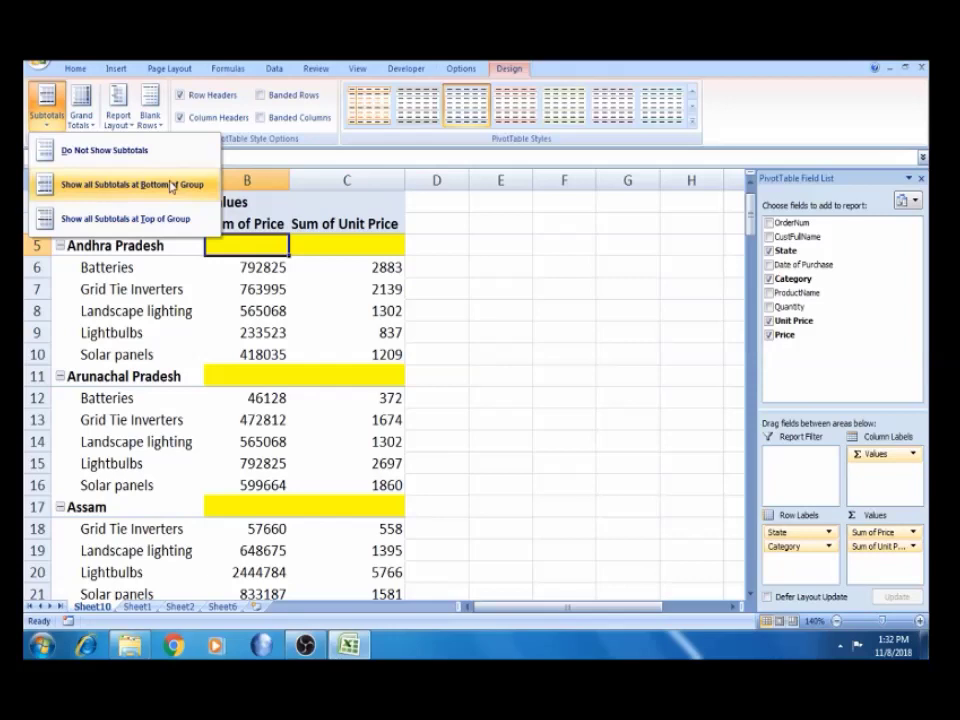
# Show subtotals at the bottom of each state group, e.g. Andhra Pradesh Total.
pyautogui.click(172, 186)
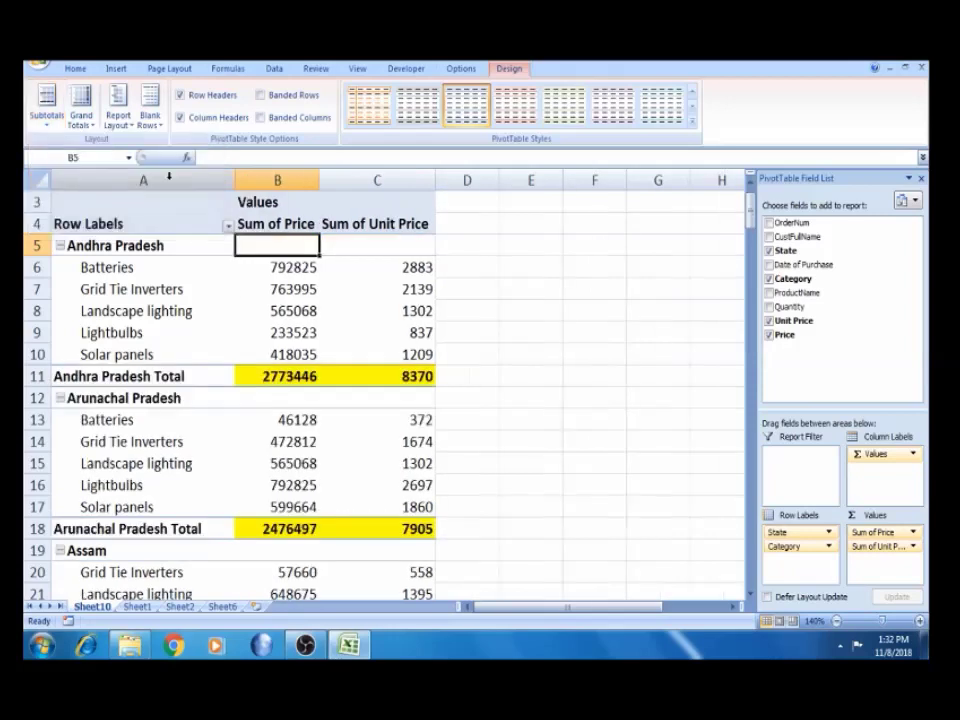
pyautogui.click(272, 376)
pyautogui.click(143, 370)
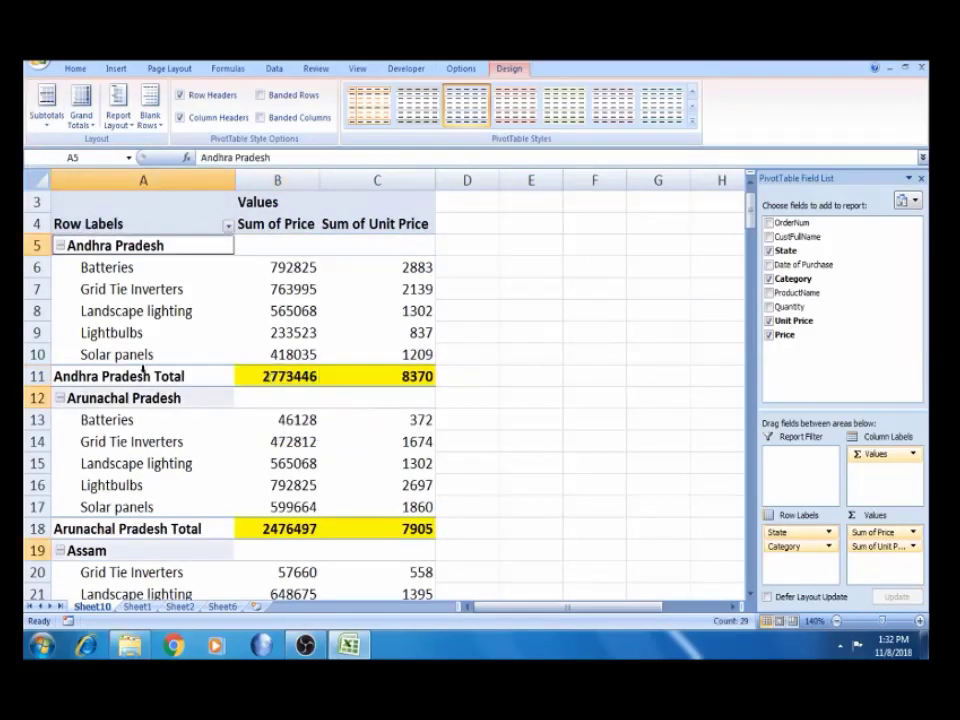
pyautogui.press('Up')
pyautogui.click(120, 246)
pyautogui.click(118, 268)
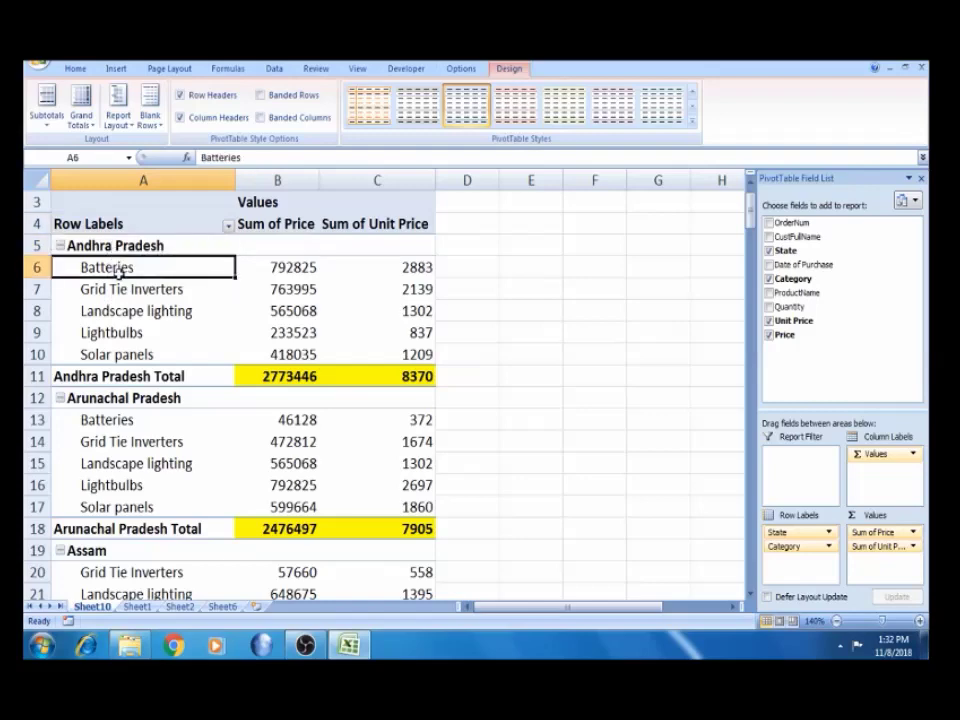
# Compare against the Assam and Arunachal Pradesh rows in the Sheet1 source data.
pyautogui.click(137, 606)
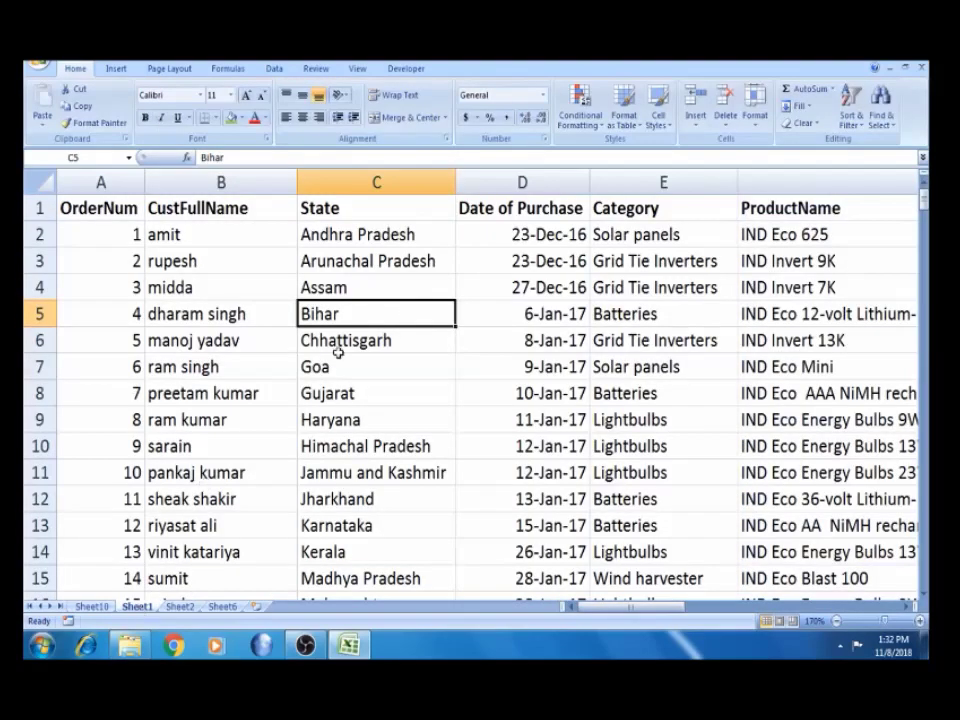
pyautogui.click(396, 280)
pyautogui.press('Right')
pyautogui.click(396, 280)
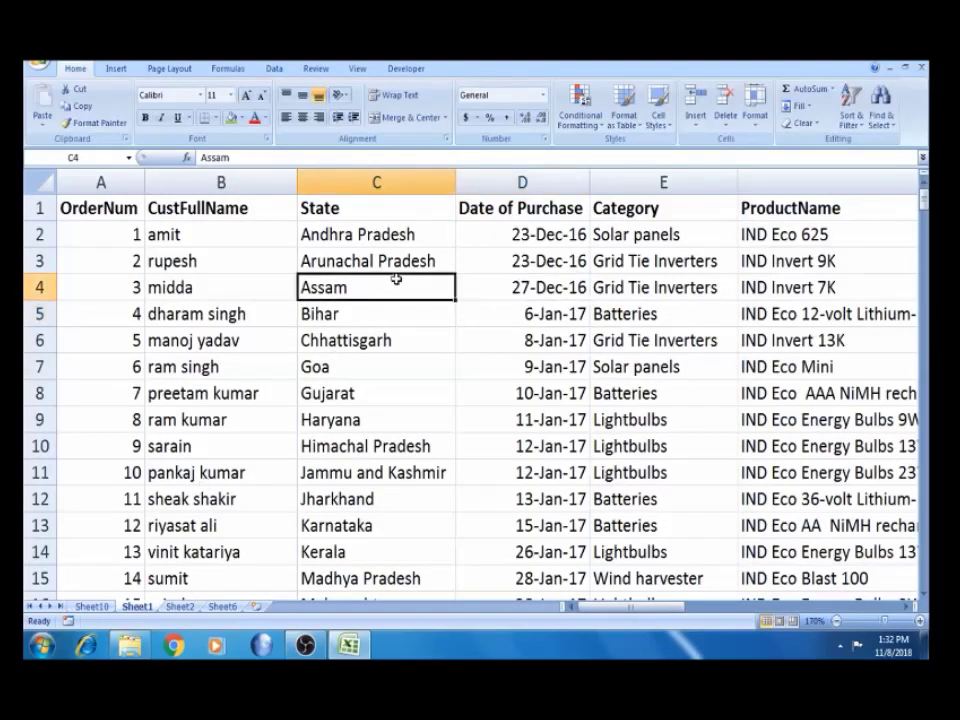
pyautogui.press('Up')
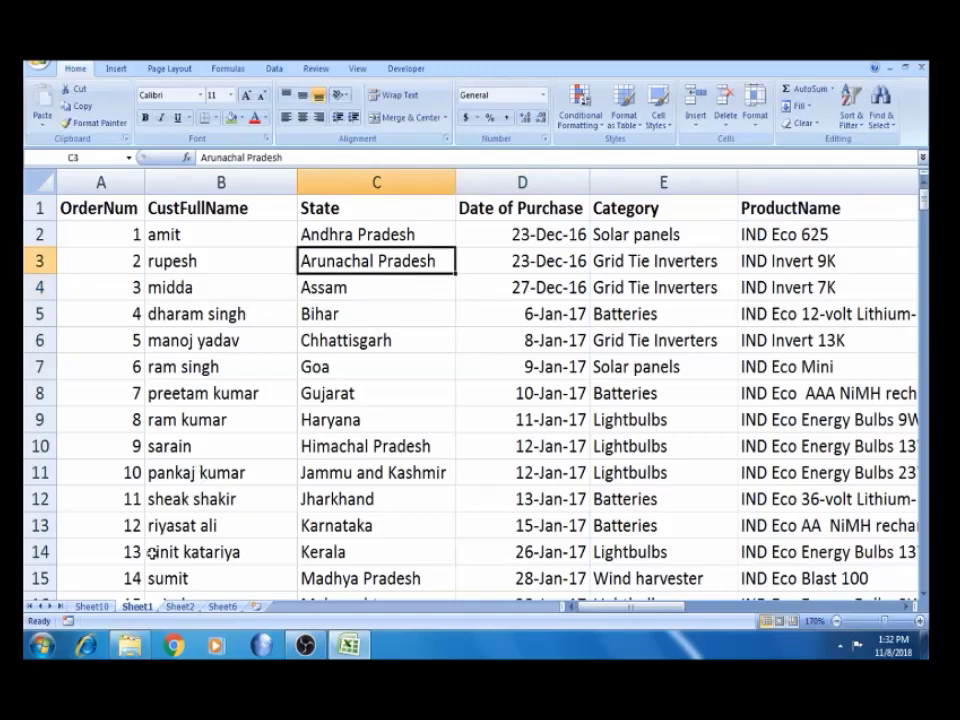
pyautogui.hotkey('ctrl', 'pageup')
# Inspect the Andhra Pradesh Total row values 2773446 and 8370 in the pivot table.
pyautogui.moveTo(131, 420); pyautogui.dragTo(135, 310)
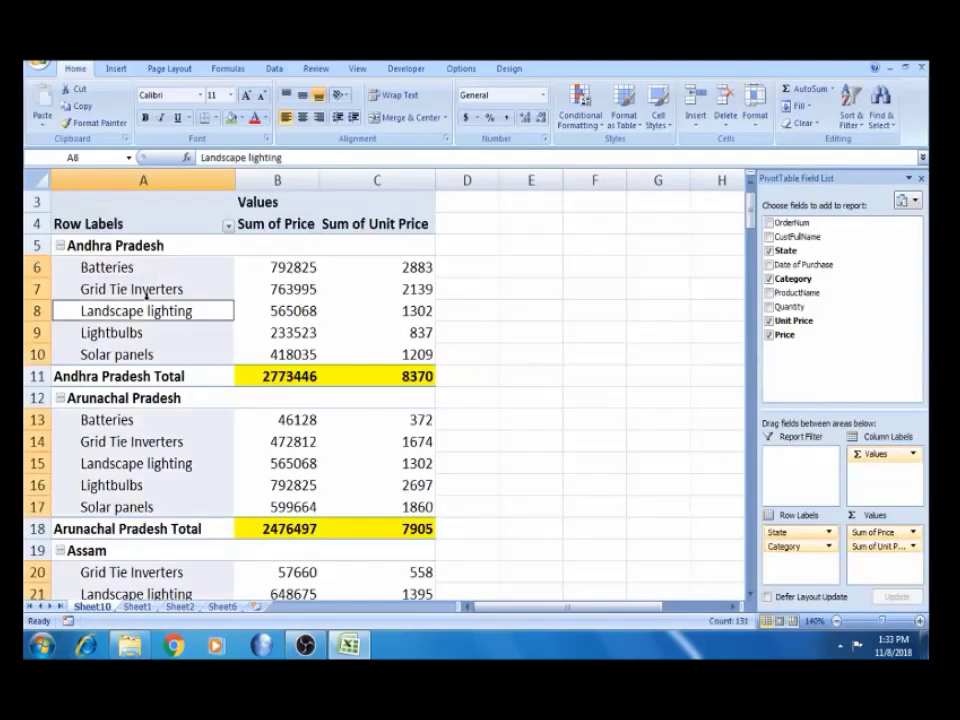
pyautogui.click(135, 283)
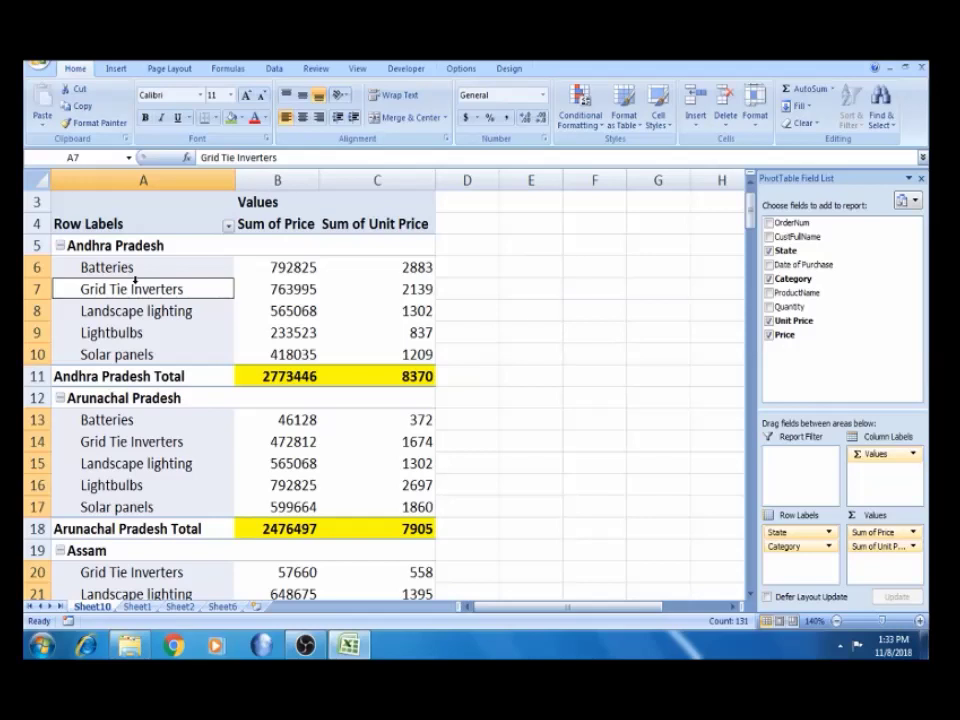
pyautogui.click(259, 356)
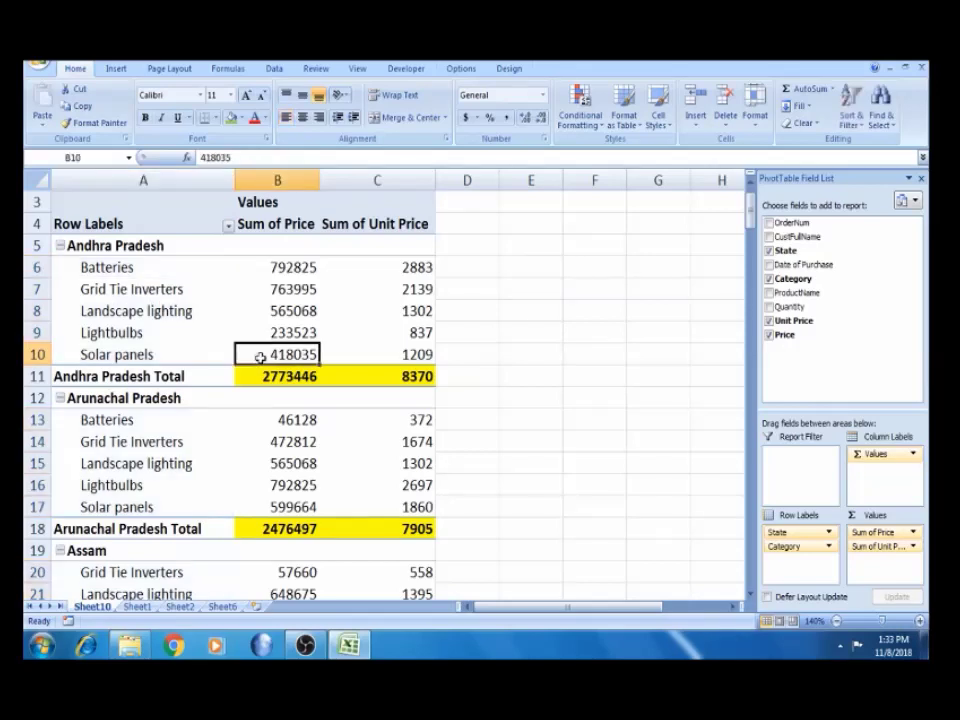
pyautogui.click(178, 375)
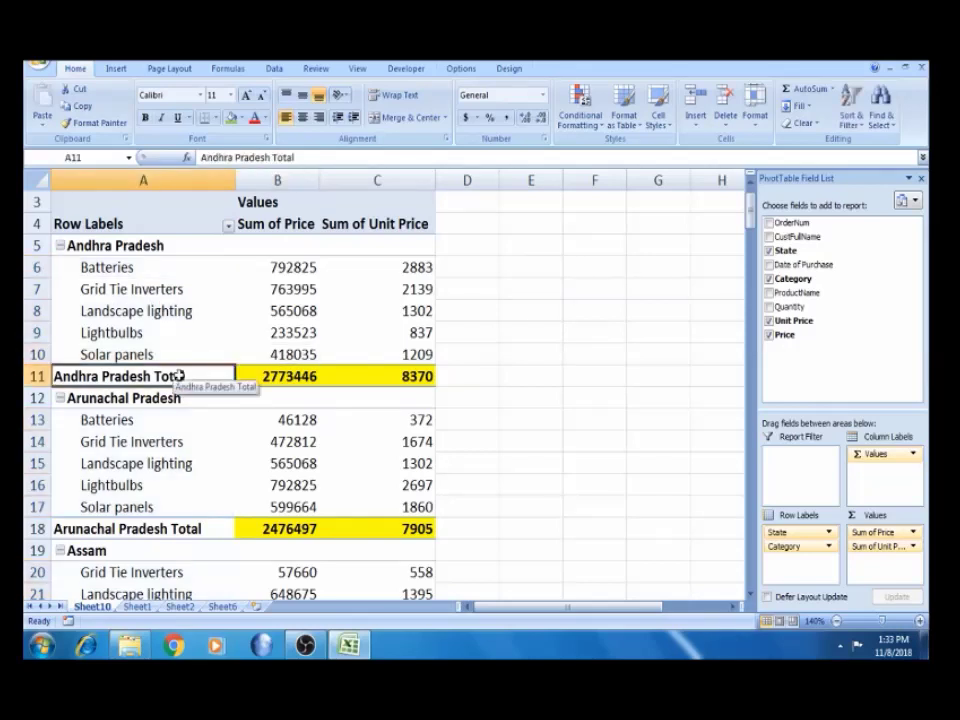
pyautogui.click(280, 374)
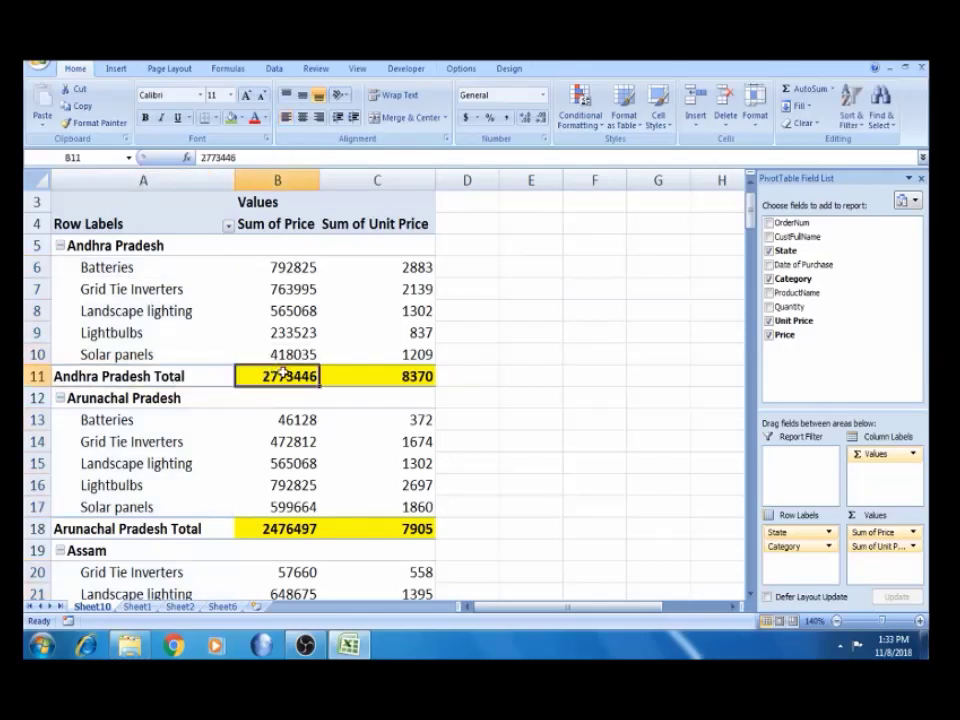
pyautogui.click(392, 376)
pyautogui.click(265, 375)
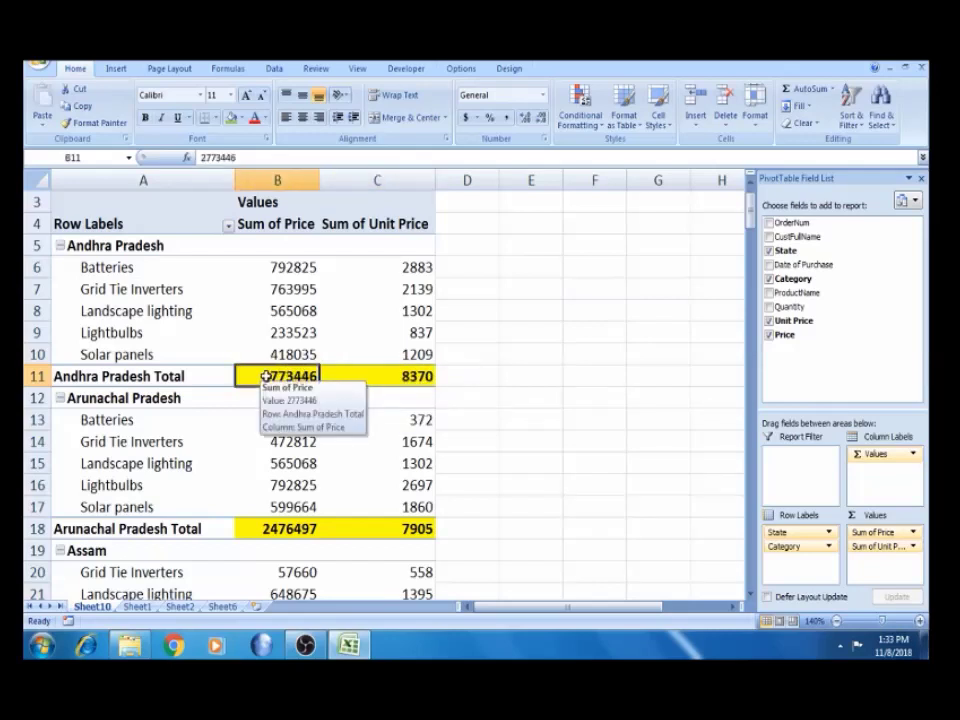
pyautogui.click(148, 377)
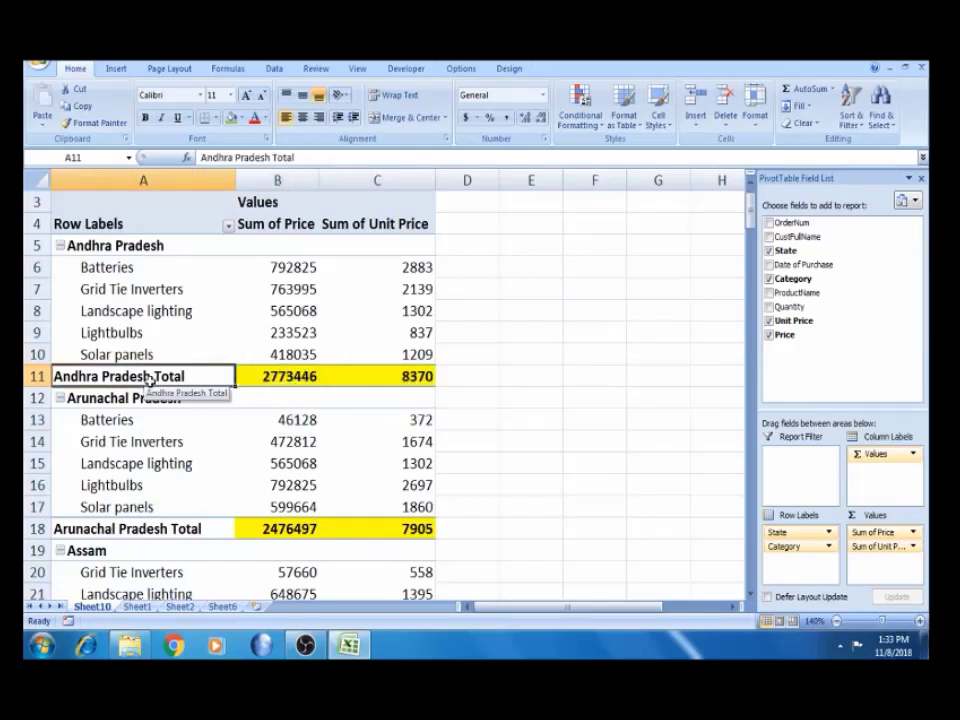
pyautogui.click(291, 375)
pyautogui.click(405, 372)
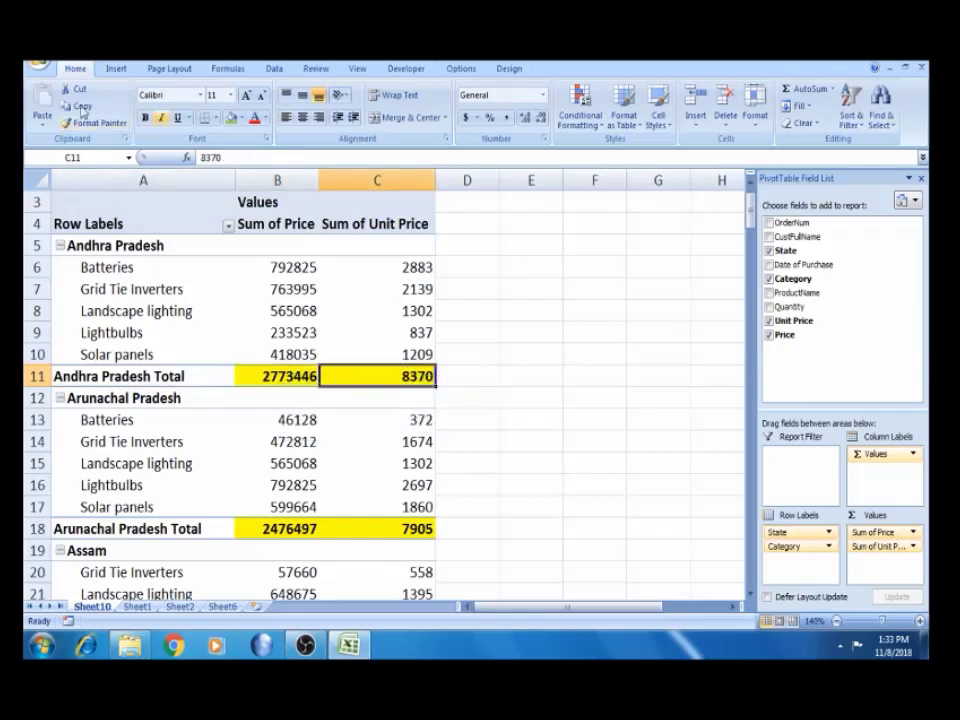
pyautogui.click(510, 69)
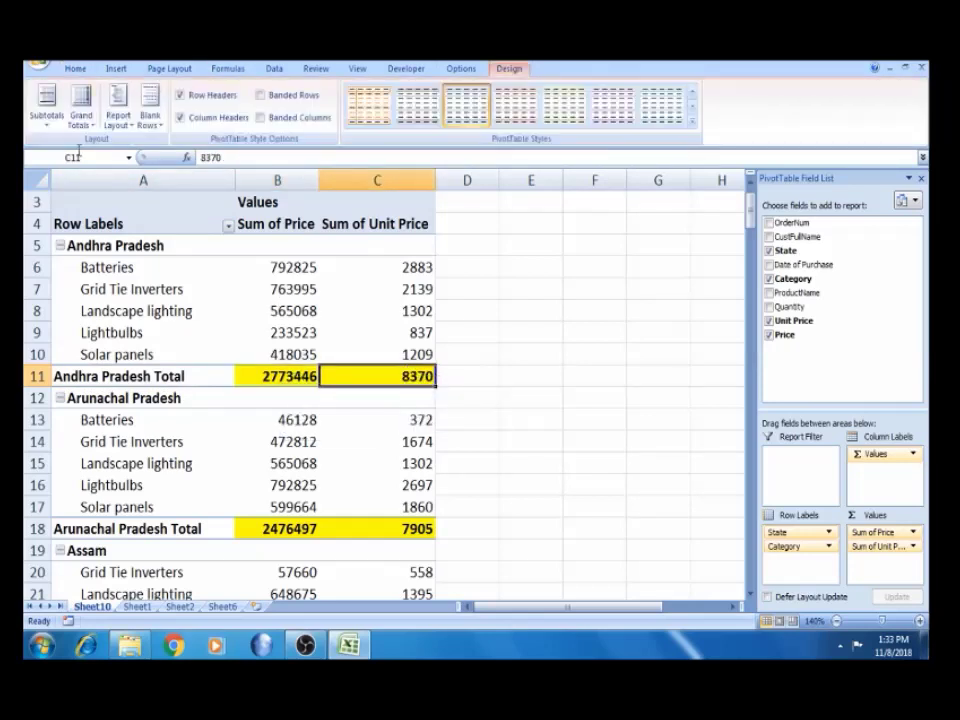
# Show subtotals at the top of each group, with Andhra Pradesh showing 2773446 and 8370.
pyautogui.click(47, 110)
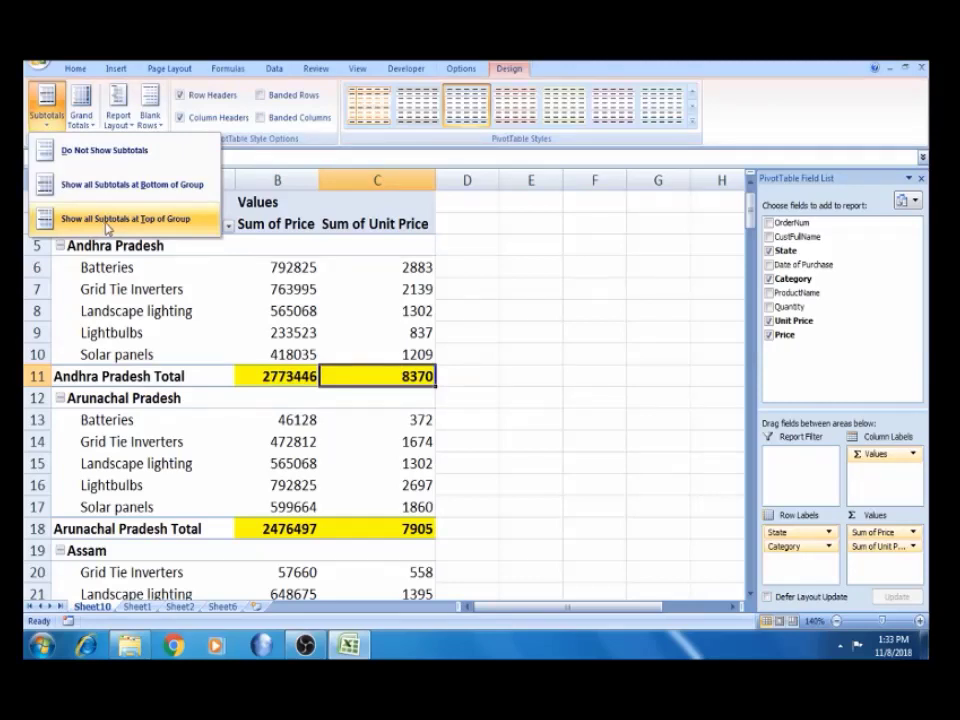
pyautogui.click(107, 218)
pyautogui.click(255, 241)
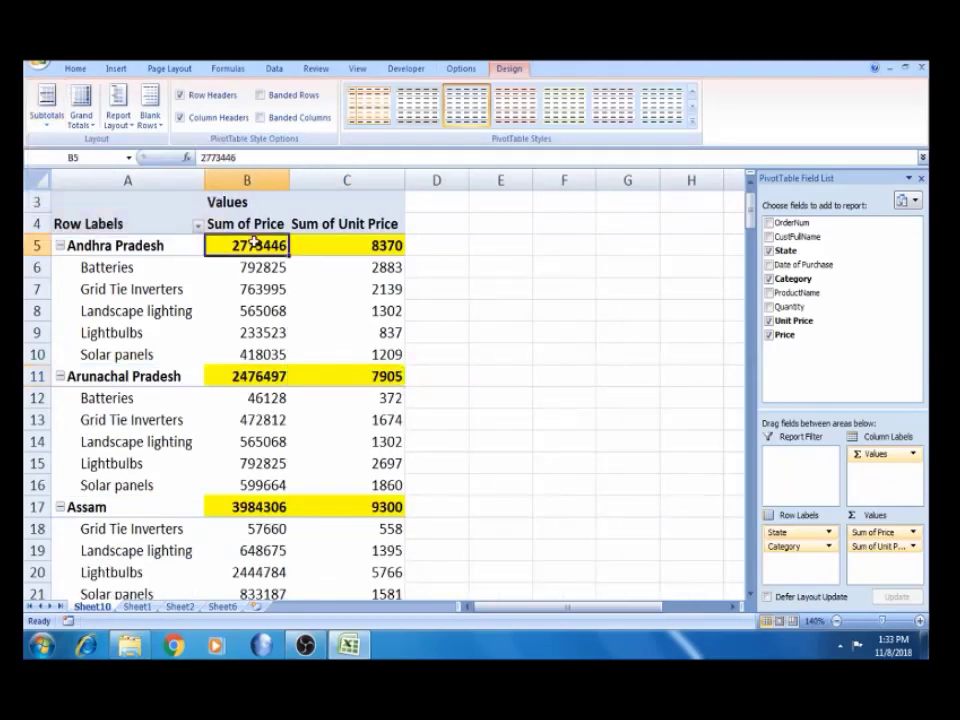
pyautogui.click(345, 245)
pyautogui.click(276, 245)
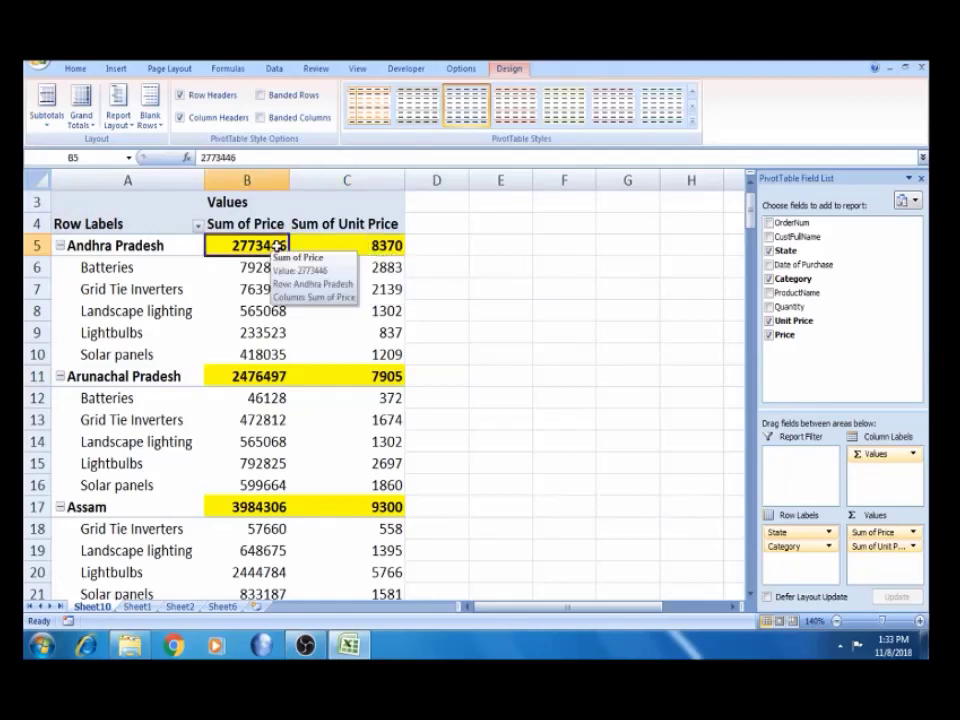
pyautogui.click(122, 288)
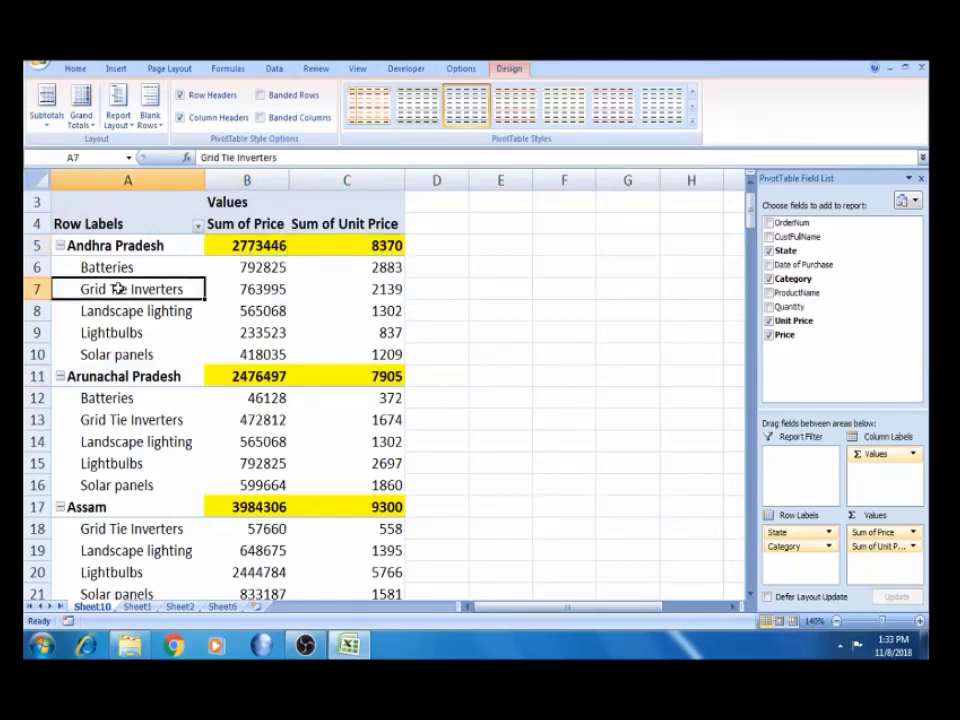
pyautogui.click(478, 377)
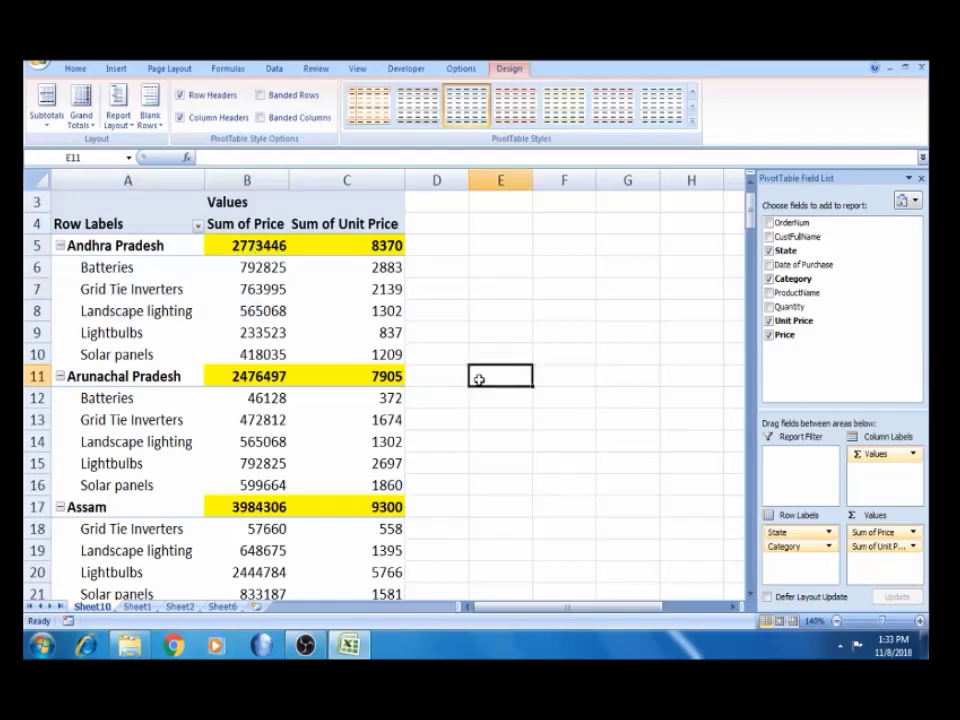
# Switch grand totals off for rows and columns and check the bottom of the pivot table.
pyautogui.click(129, 311)
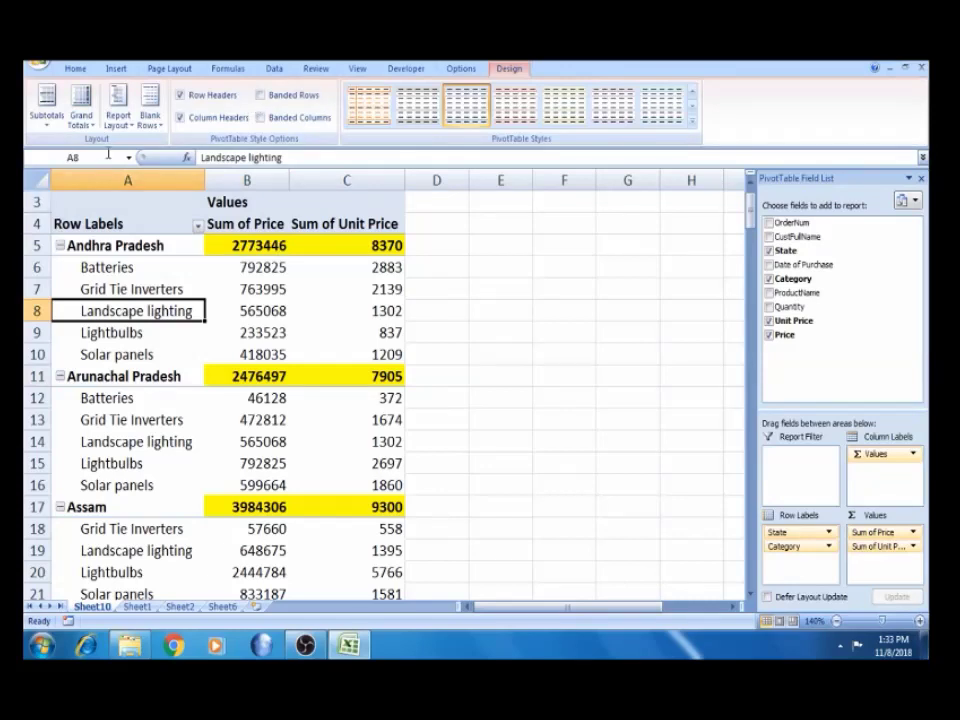
pyautogui.click(88, 122)
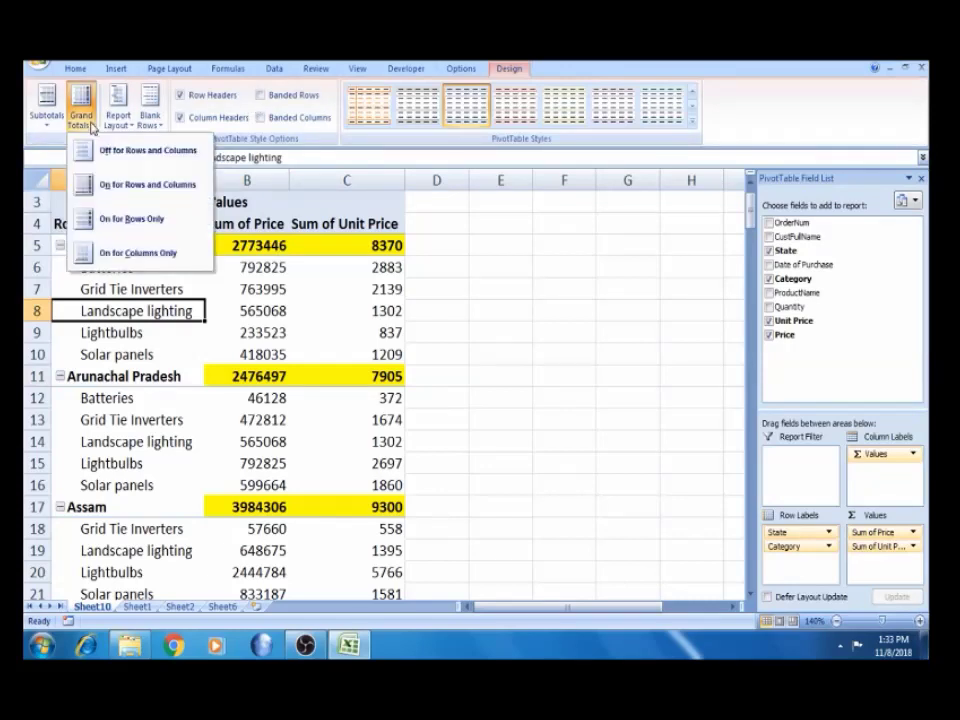
pyautogui.click(360, 243)
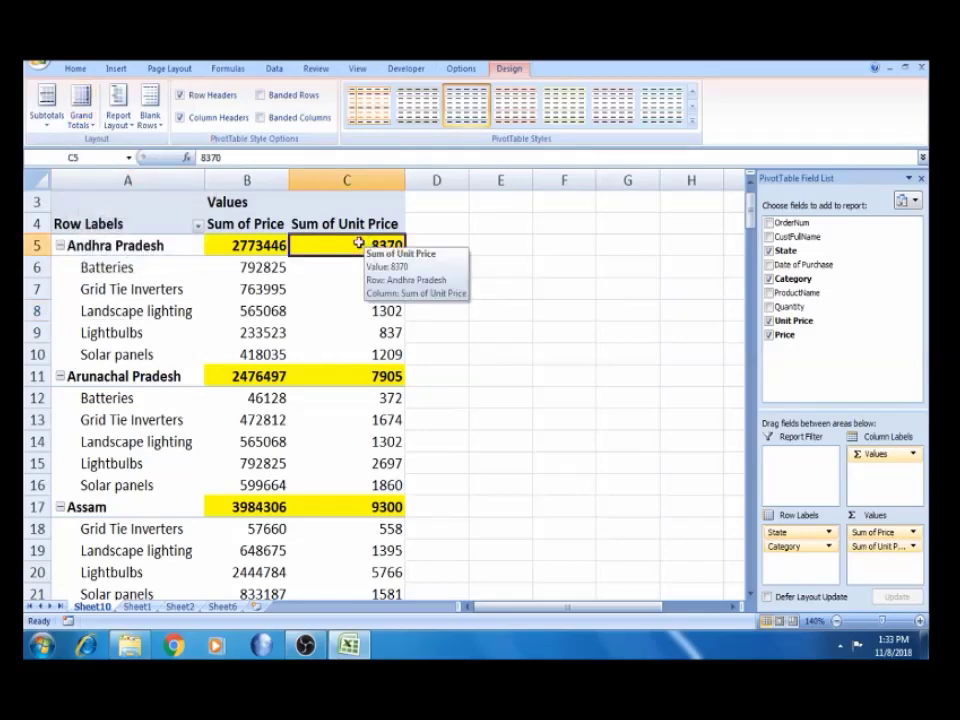
pyautogui.hotkey('ctrl', 'Down')
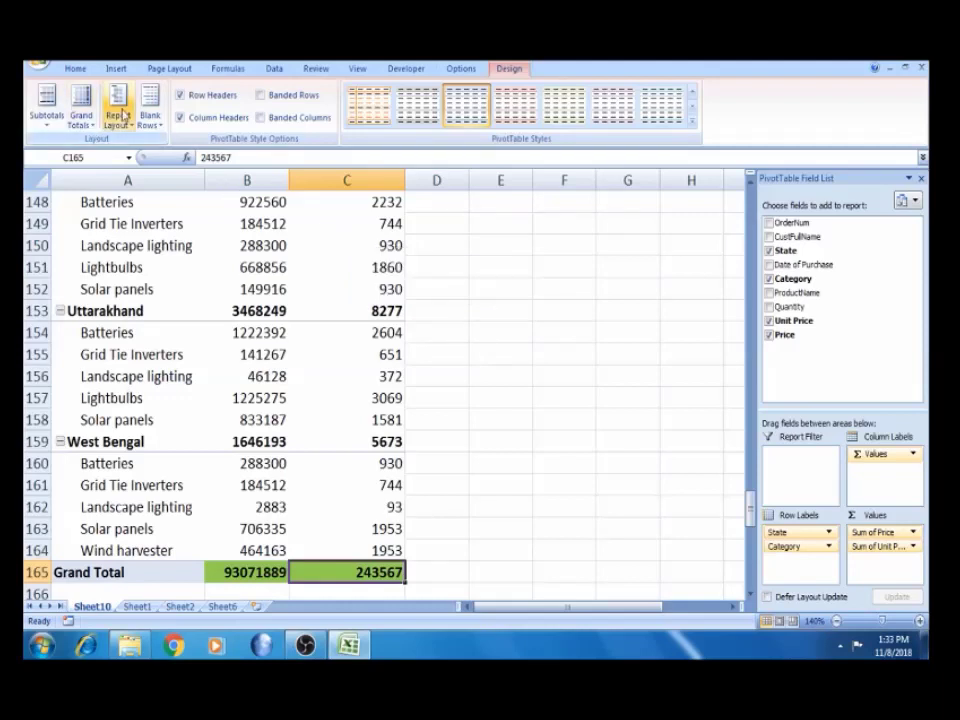
pyautogui.click(81, 127)
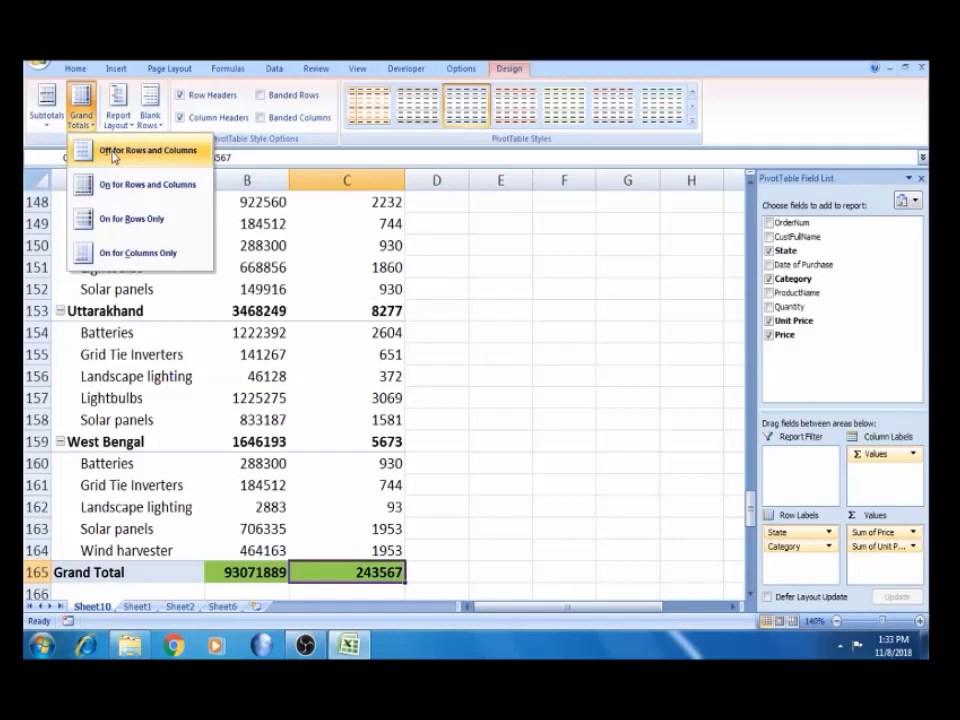
pyautogui.click(113, 156)
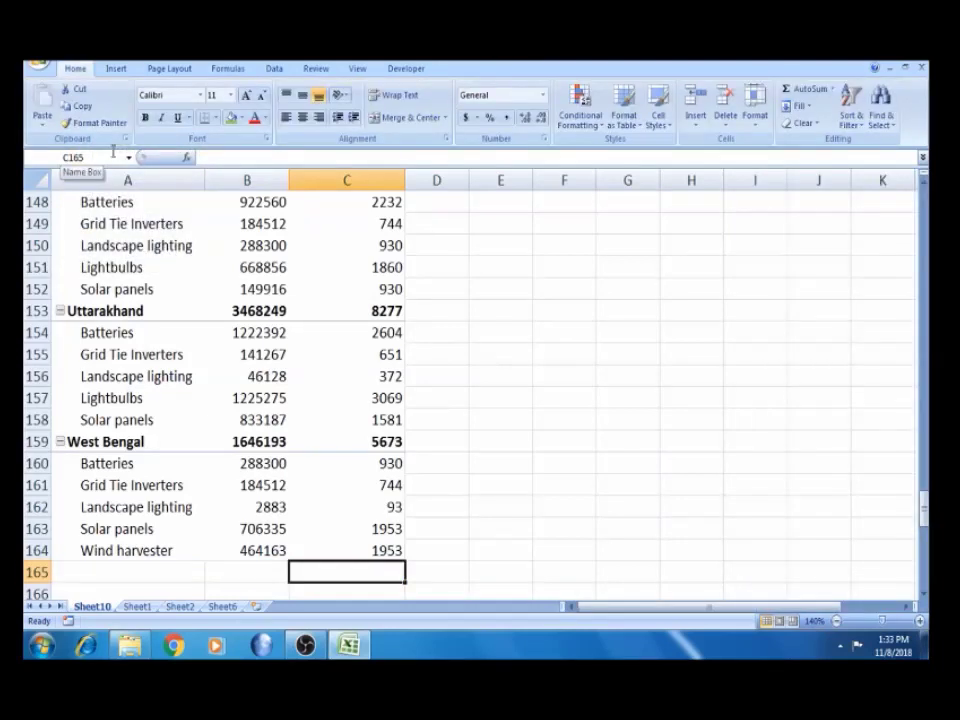
pyautogui.click(364, 540)
# Turn grand totals back on for rows and columns, restoring 93071889 and 243567.
pyautogui.click(508, 67)
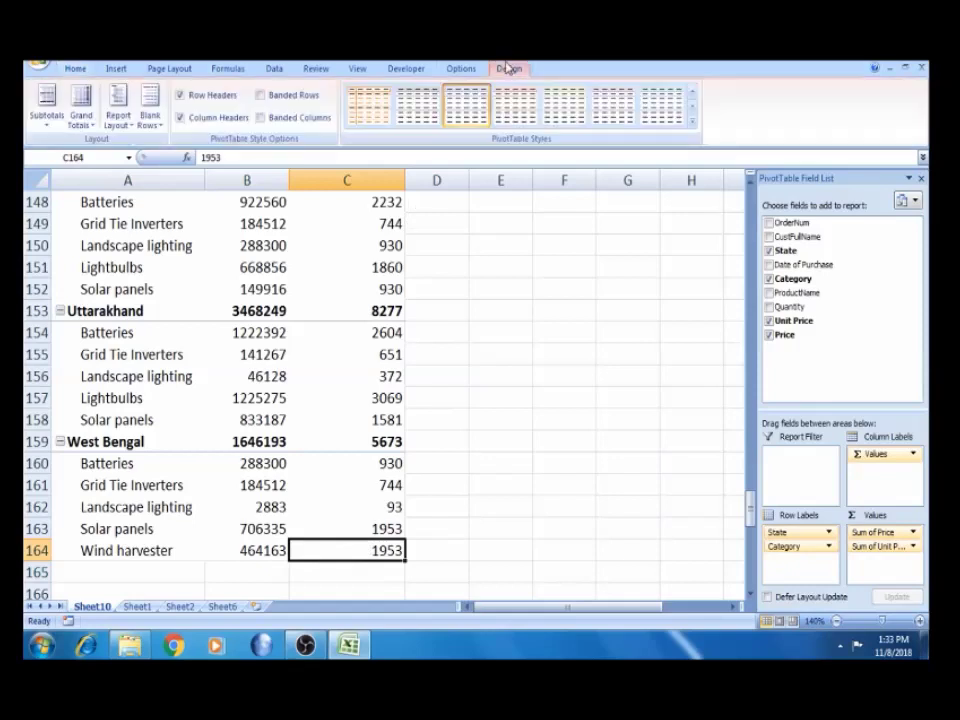
pyautogui.click(81, 110)
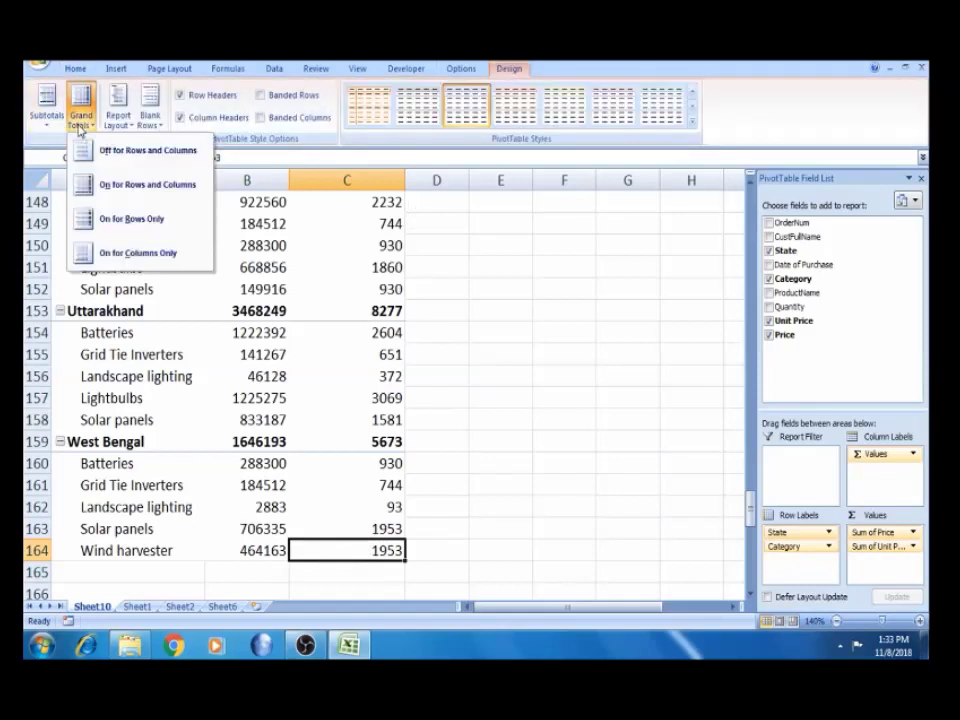
pyautogui.click(133, 190)
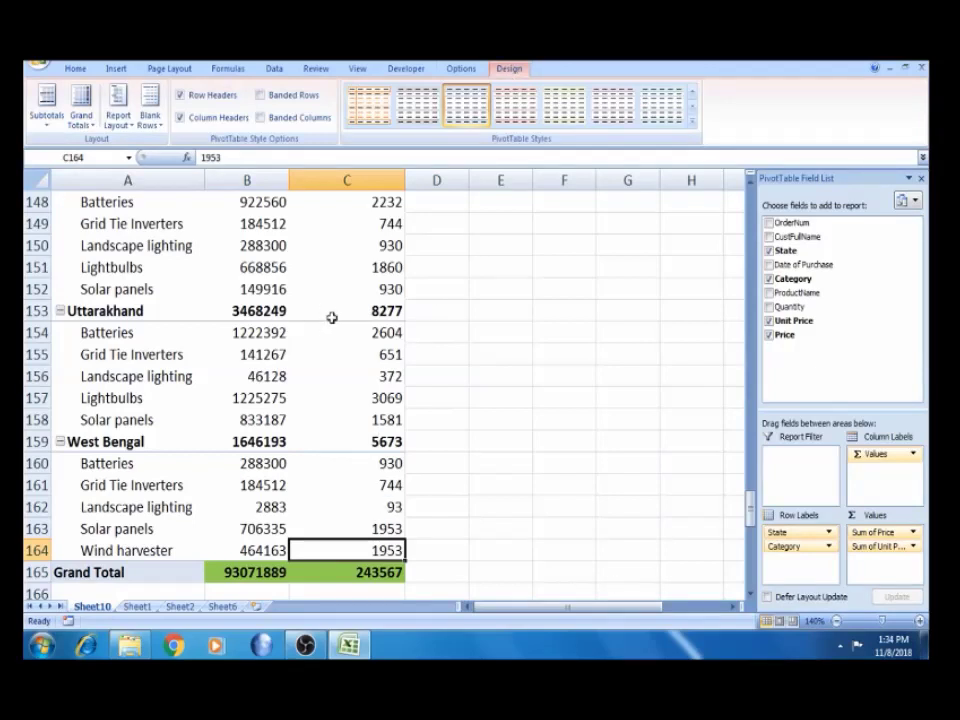
pyautogui.click(421, 335)
pyautogui.press('Left')
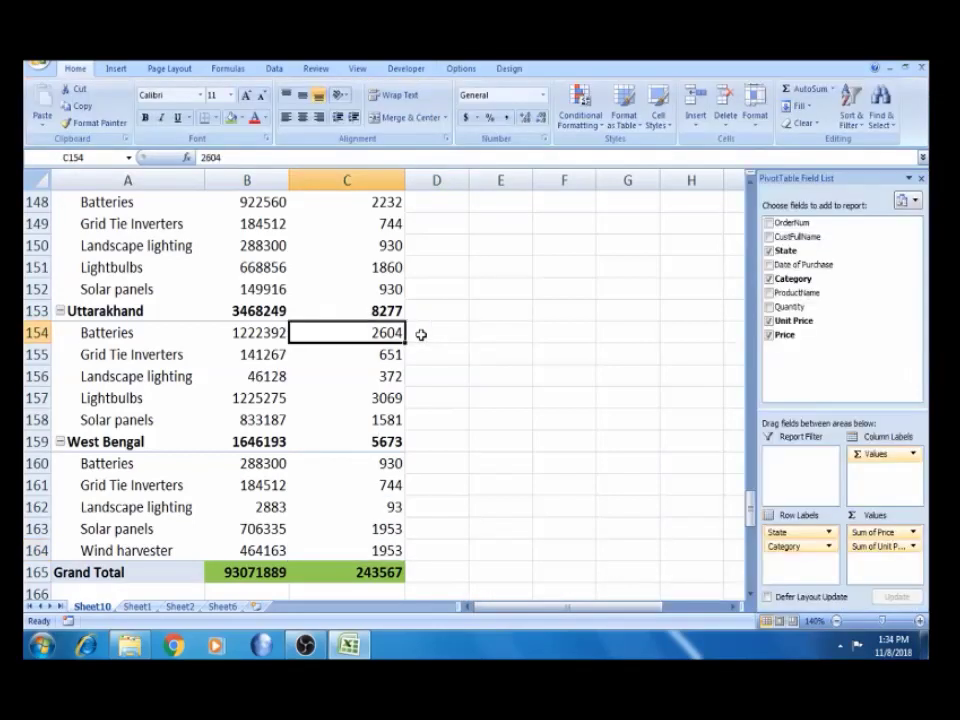
pyautogui.press('Left')
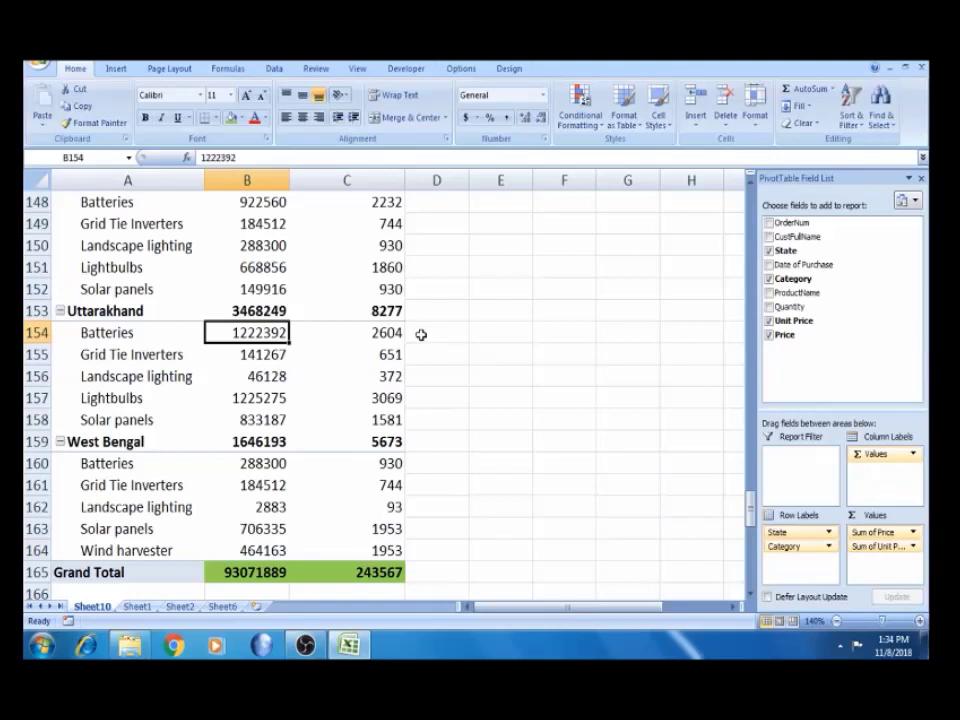
pyautogui.press('Right')
pyautogui.press('Right')
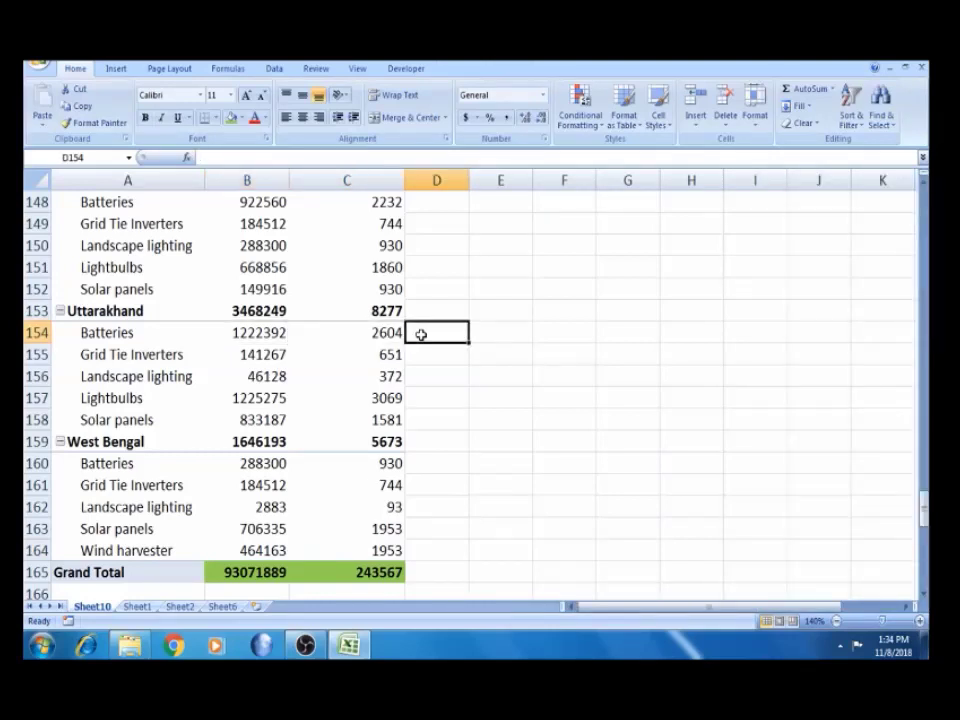
pyautogui.click(358, 335)
pyautogui.click(250, 340)
pyautogui.click(386, 316)
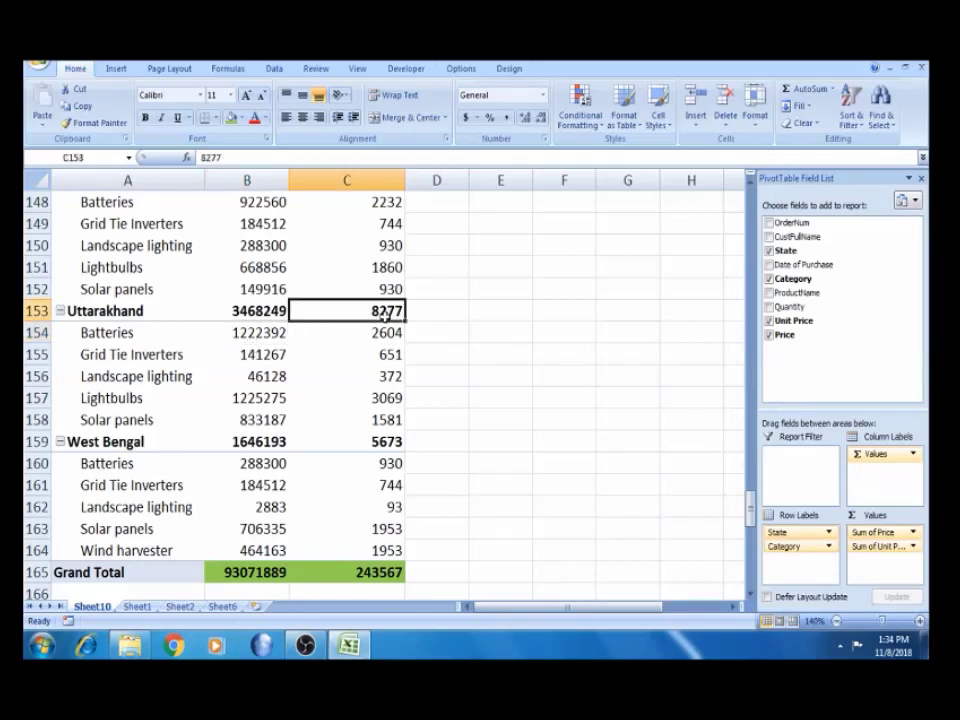
pyautogui.click(428, 340)
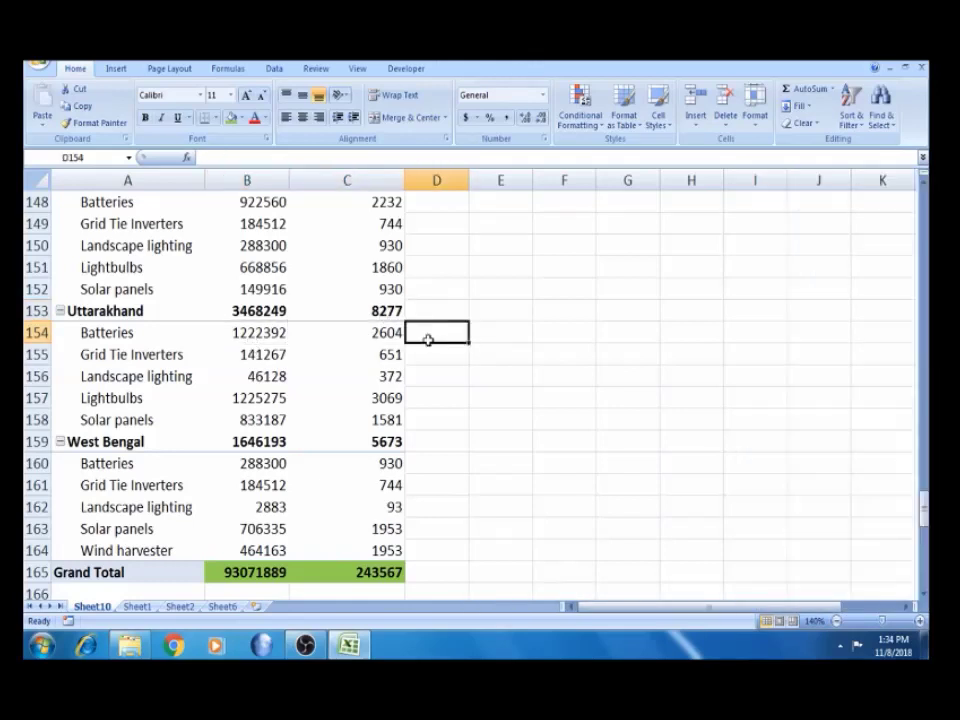
pyautogui.click(250, 341)
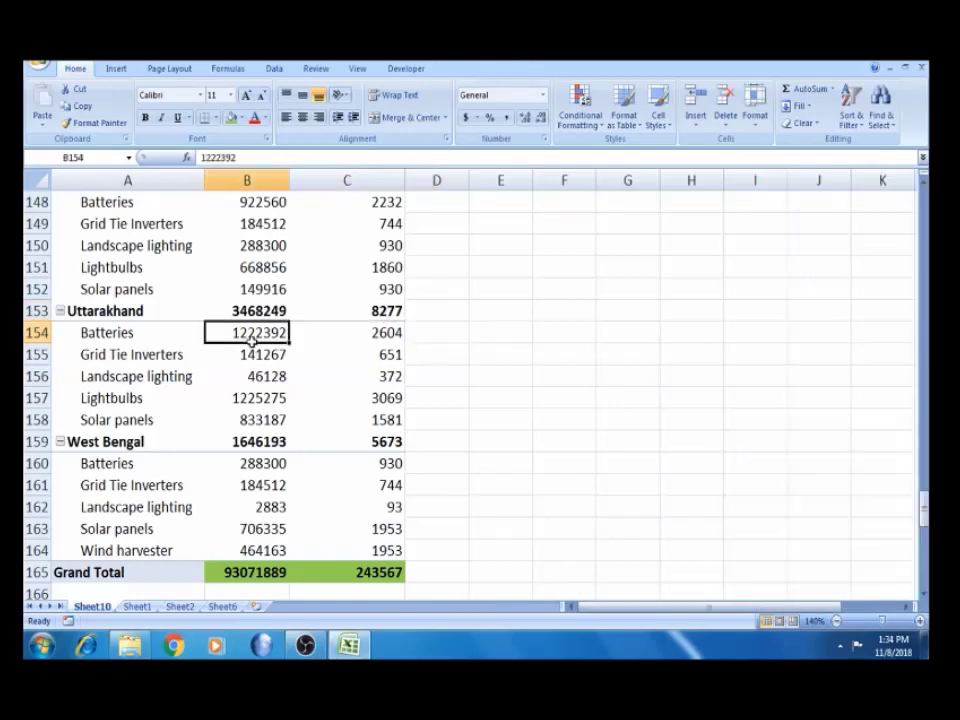
pyautogui.hotkey('shift', 'Right')
pyautogui.click(432, 340)
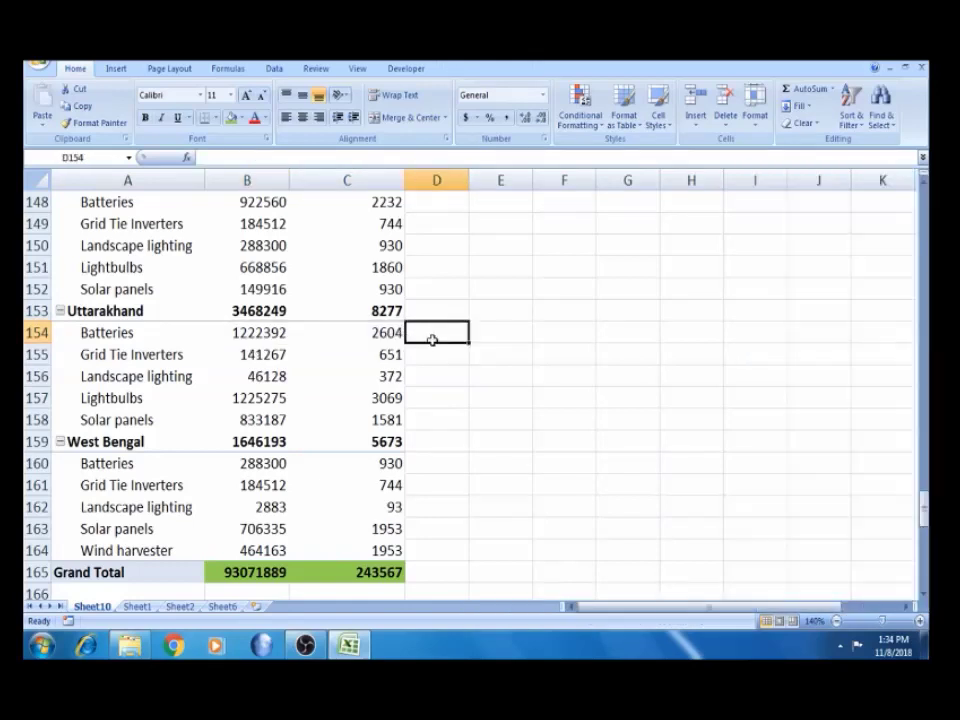
pyautogui.write('=')
pyautogui.click(258, 331)
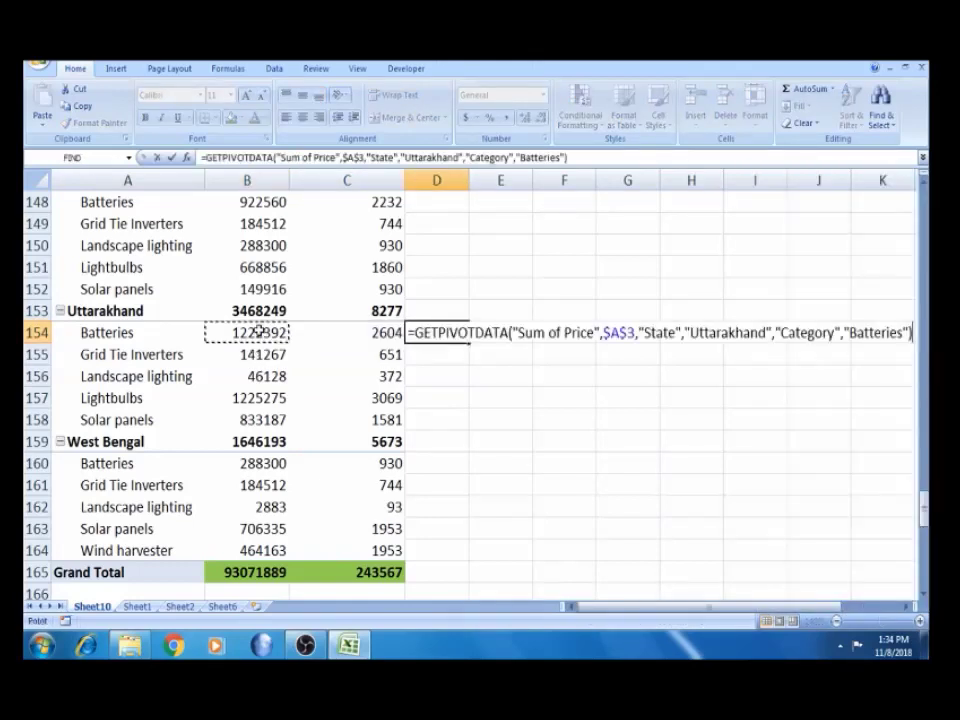
pyautogui.write('+')
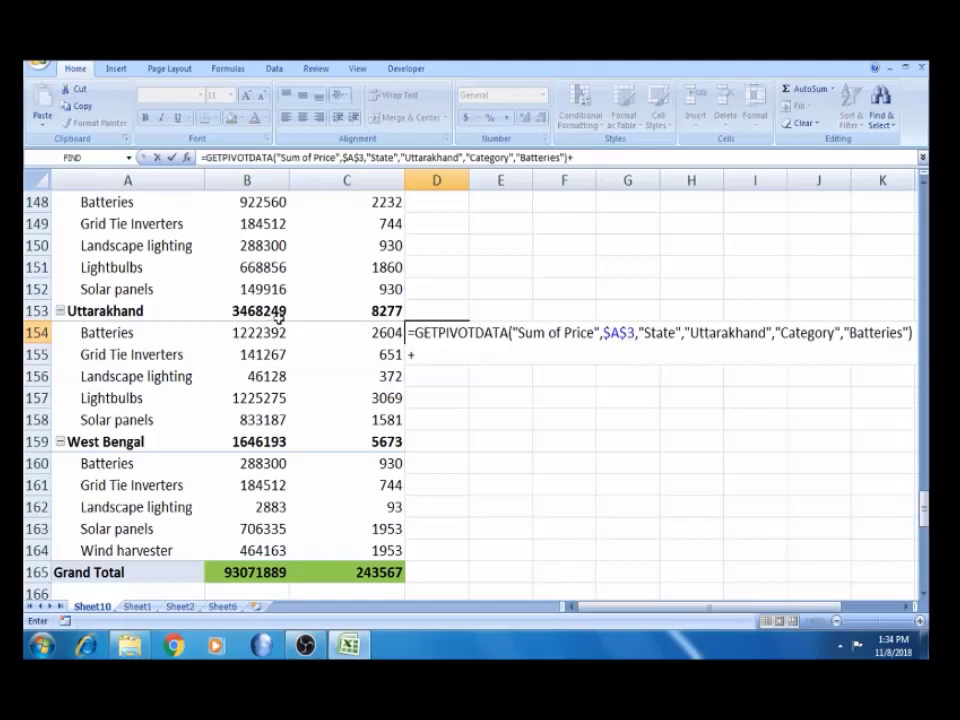
pyautogui.click(359, 329)
pyautogui.press('Return')
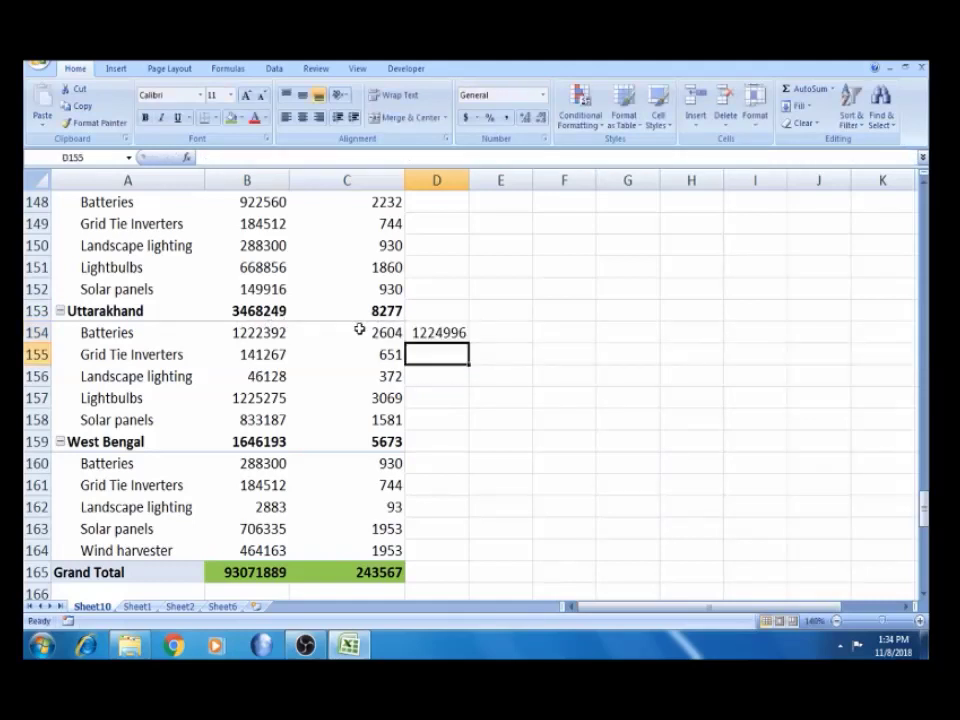
pyautogui.click(452, 332)
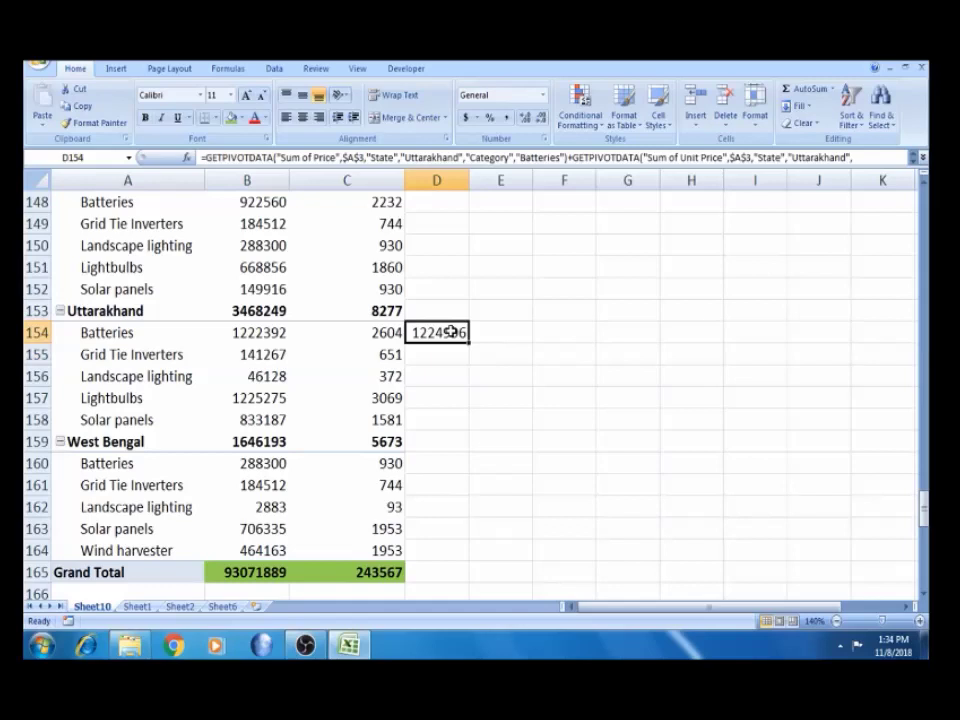
pyautogui.press('Delete')
pyautogui.click(316, 368)
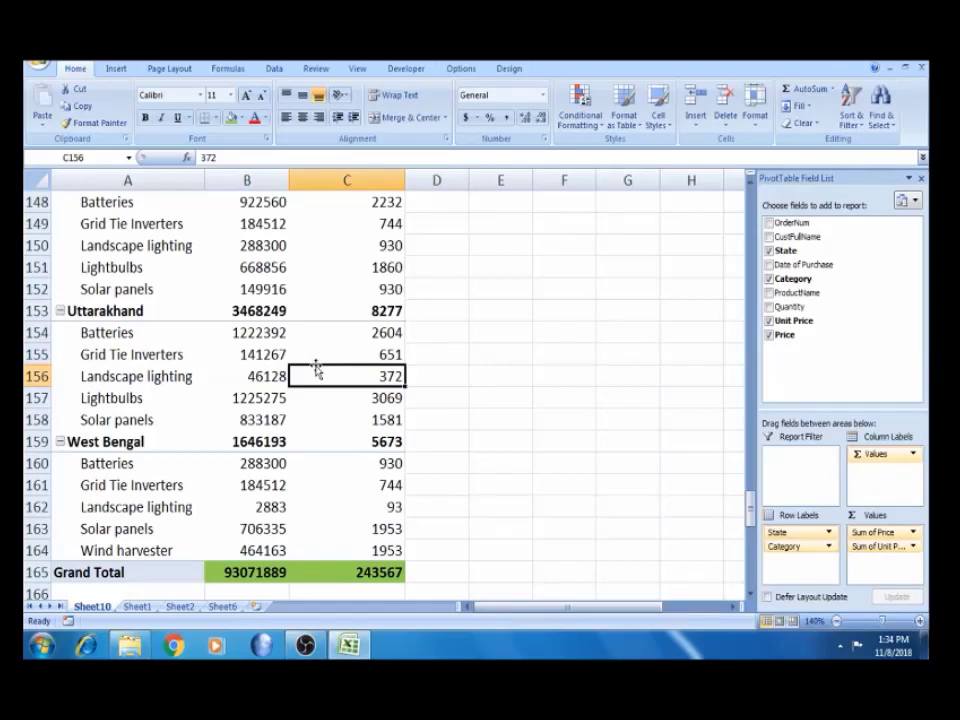
pyautogui.click(424, 330)
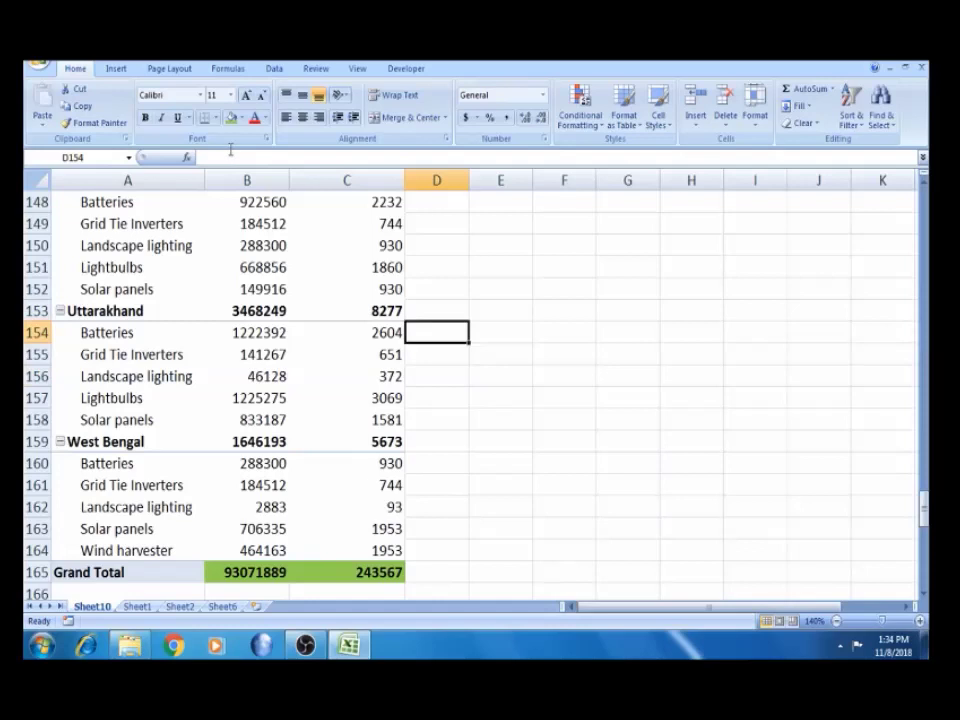
pyautogui.click(318, 265)
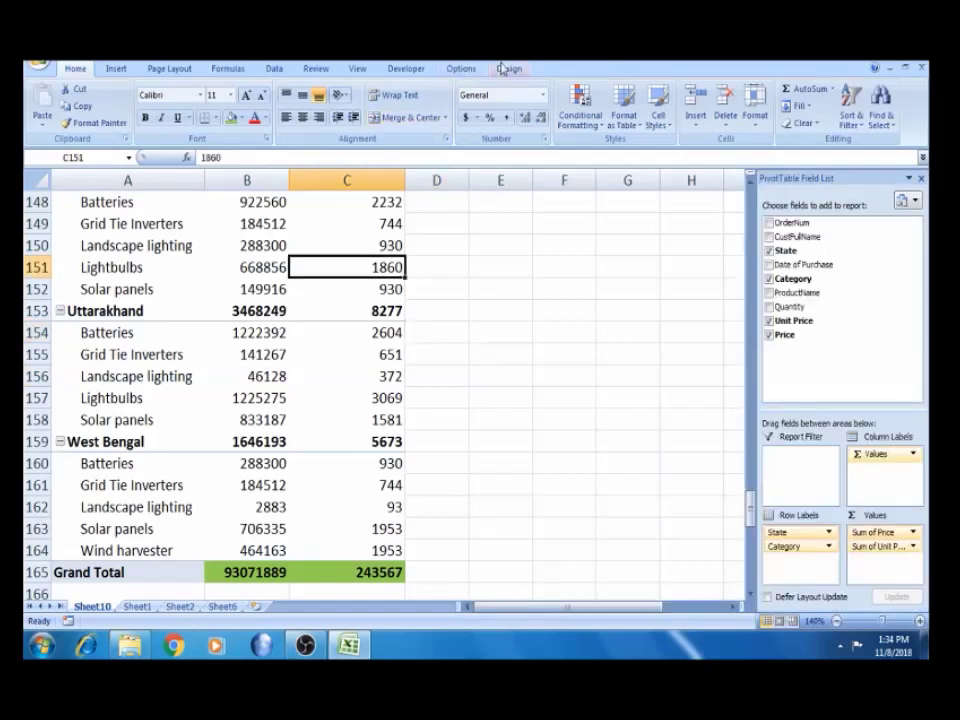
# Set grand totals to rows only and check the now-empty Grand Total row.
pyautogui.click(510, 68)
pyautogui.click(81, 108)
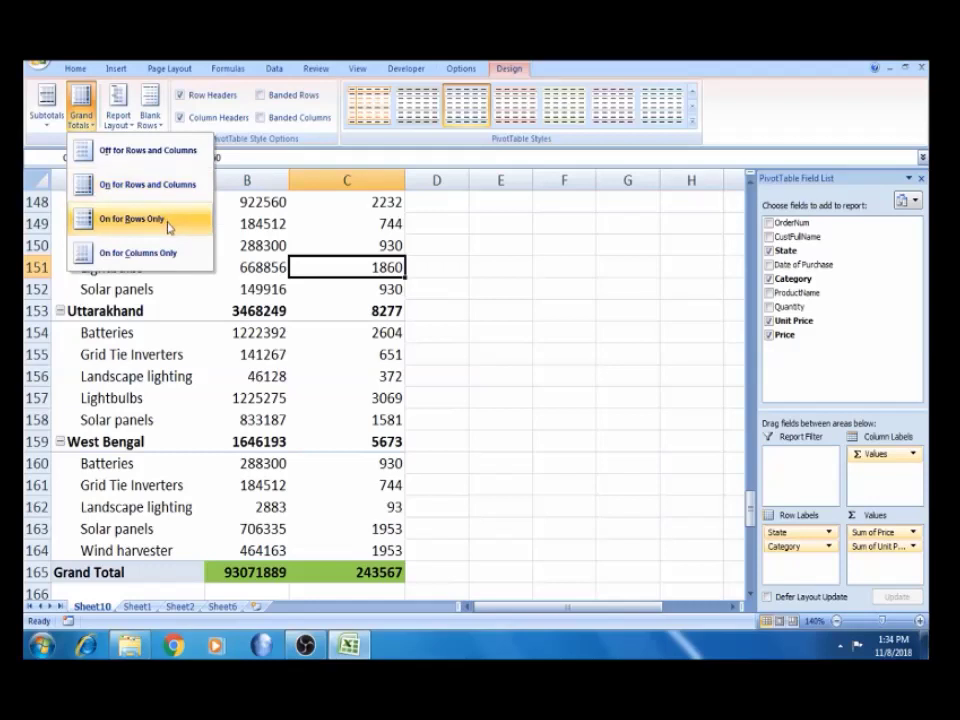
pyautogui.click(168, 226)
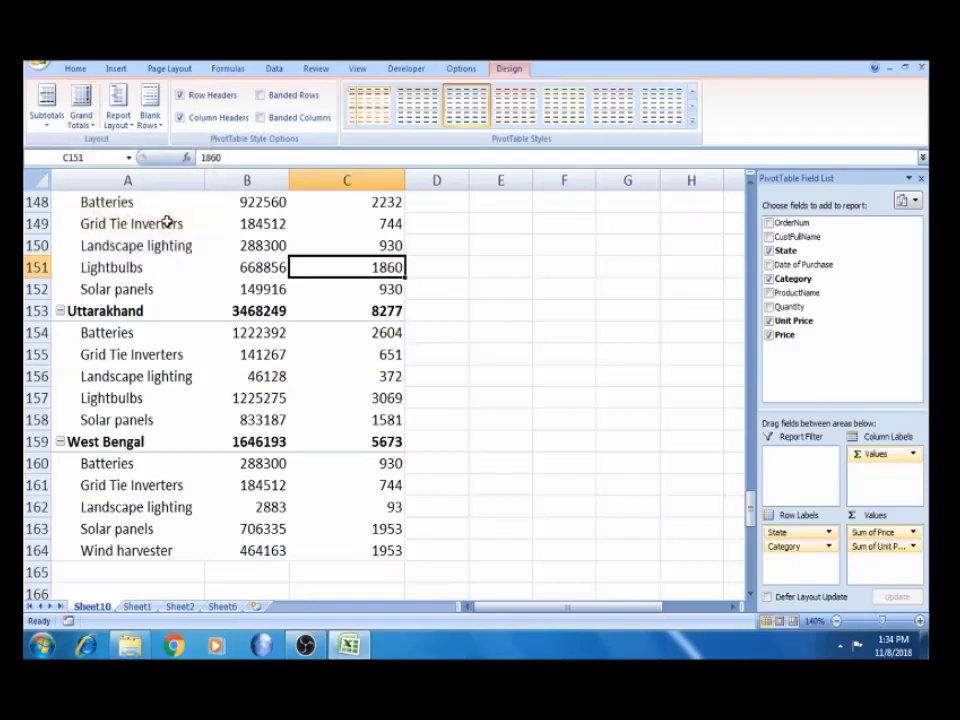
pyautogui.click(439, 268)
pyautogui.click(439, 287)
pyautogui.click(439, 269)
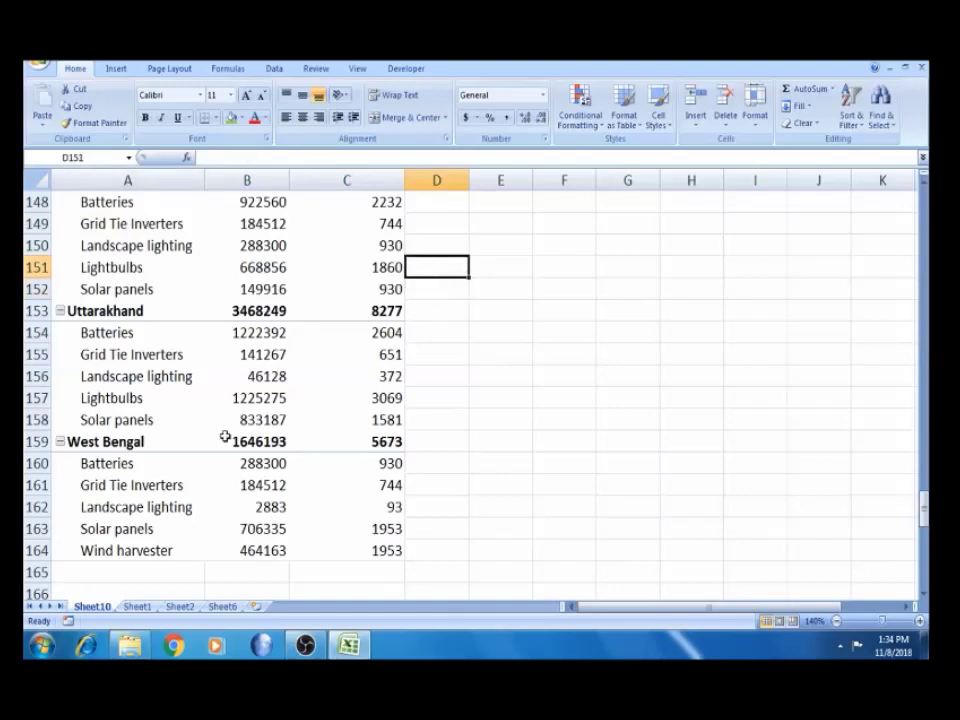
pyautogui.click(260, 571)
pyautogui.click(460, 420)
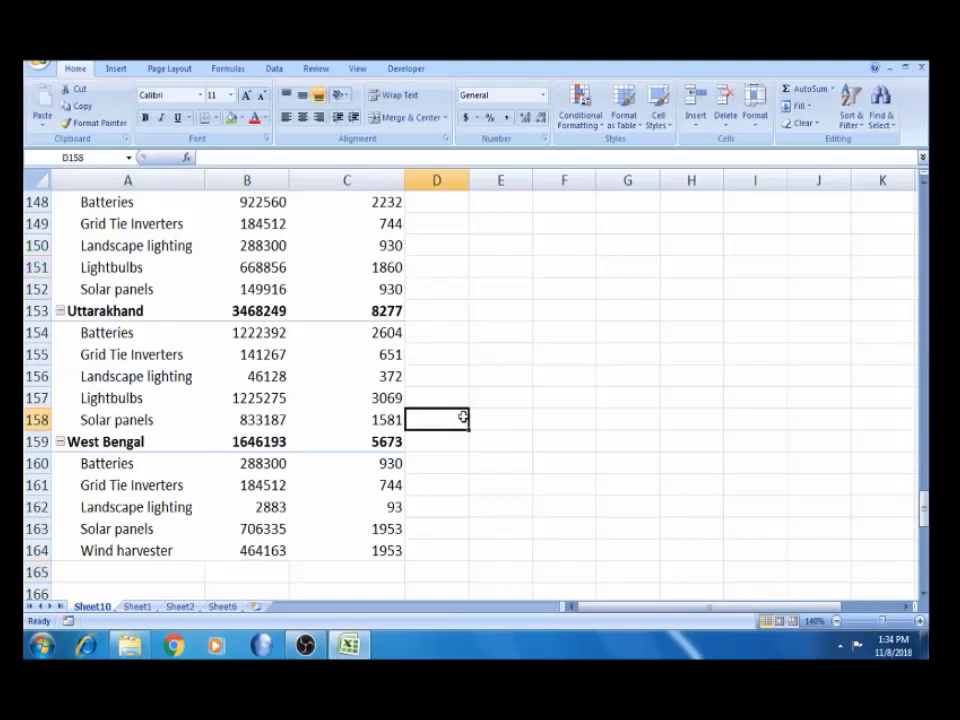
pyautogui.click(257, 573)
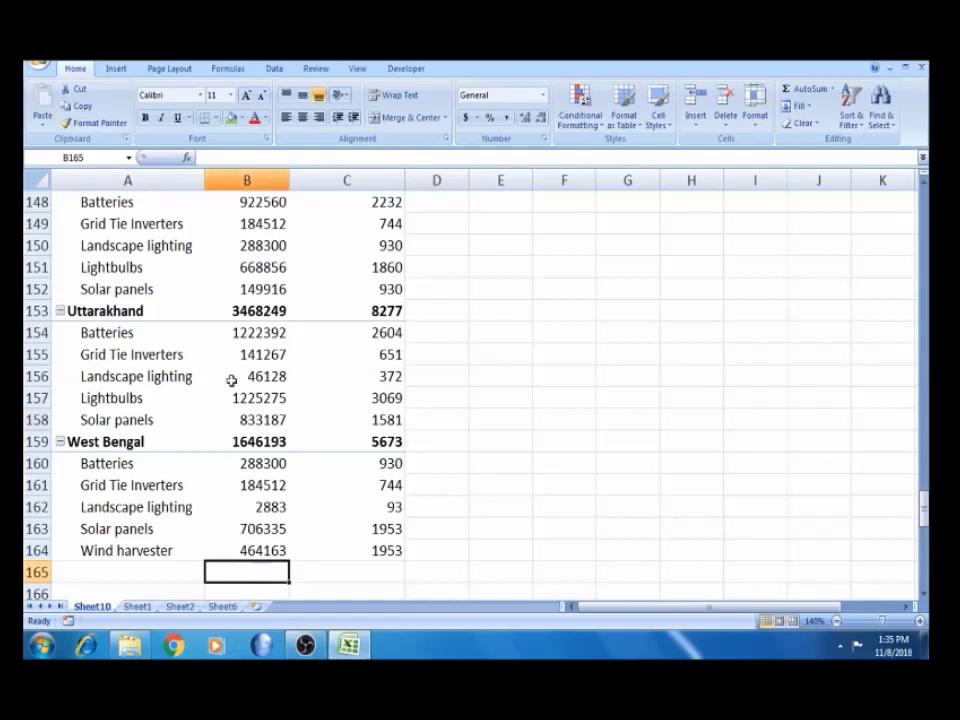
pyautogui.click(396, 72)
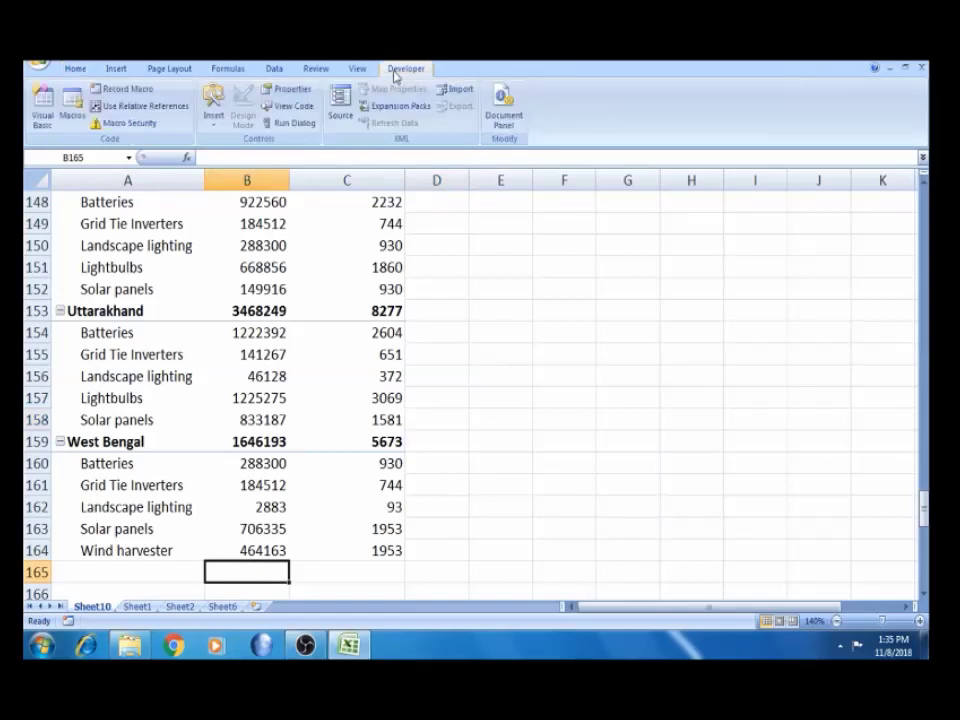
# Set grand totals to columns only, bringing back the 93071889 Grand Total row.
pyautogui.click(330, 354)
pyautogui.click(507, 69)
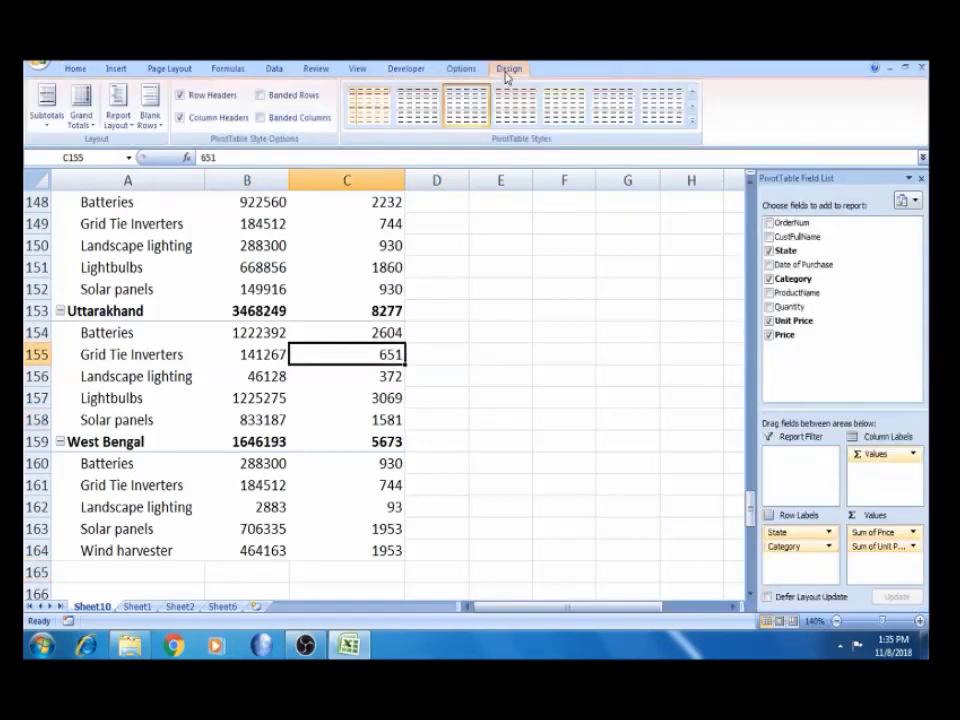
pyautogui.click(81, 108)
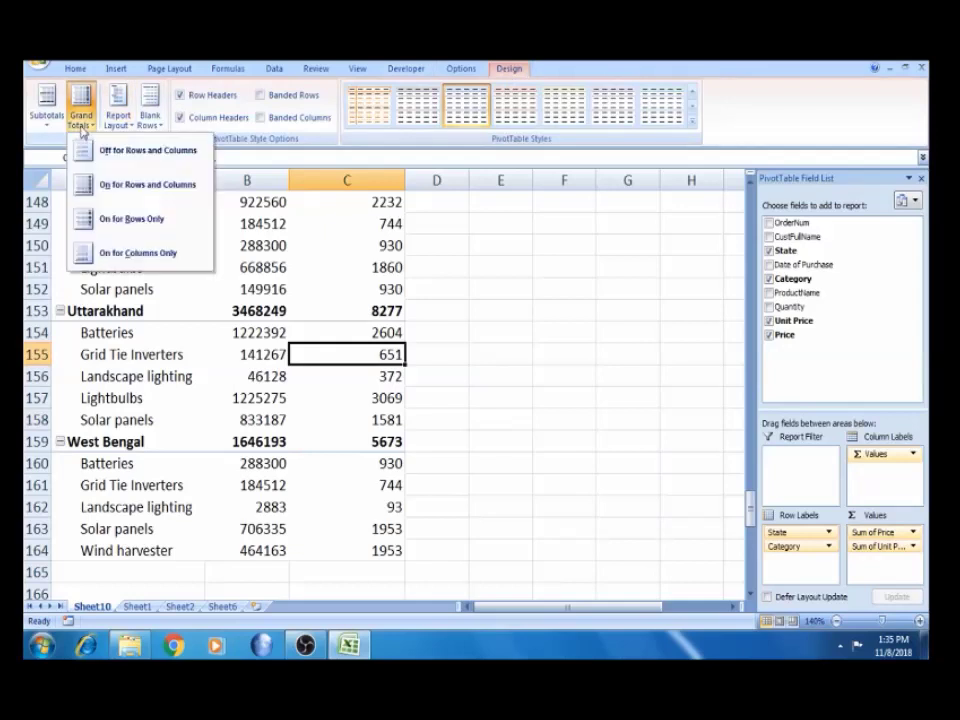
pyautogui.click(141, 253)
pyautogui.click(242, 569)
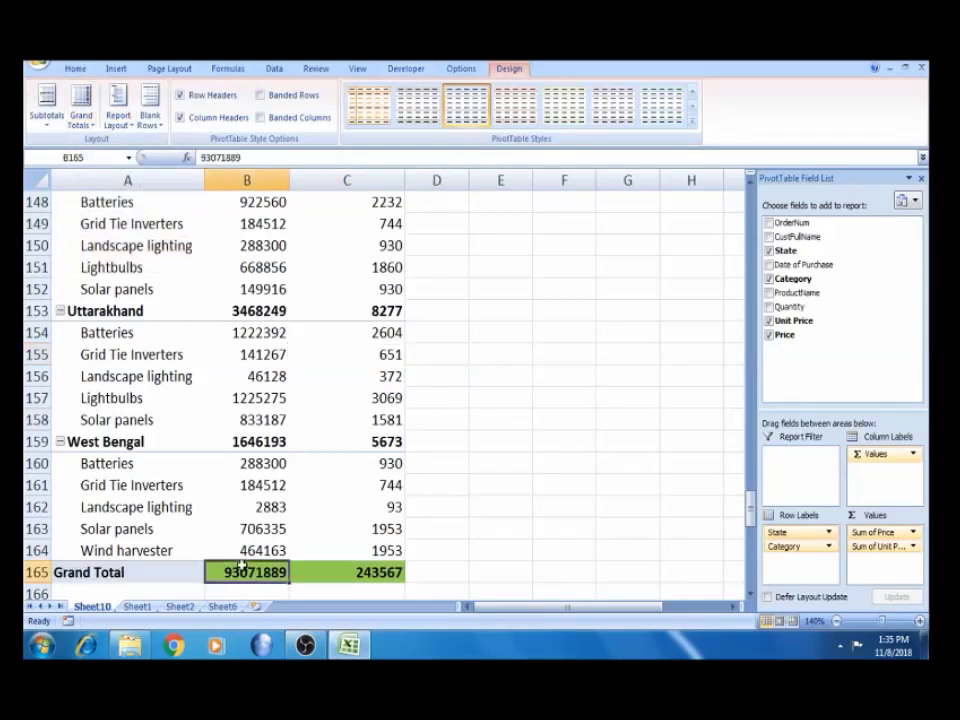
pyautogui.click(251, 504)
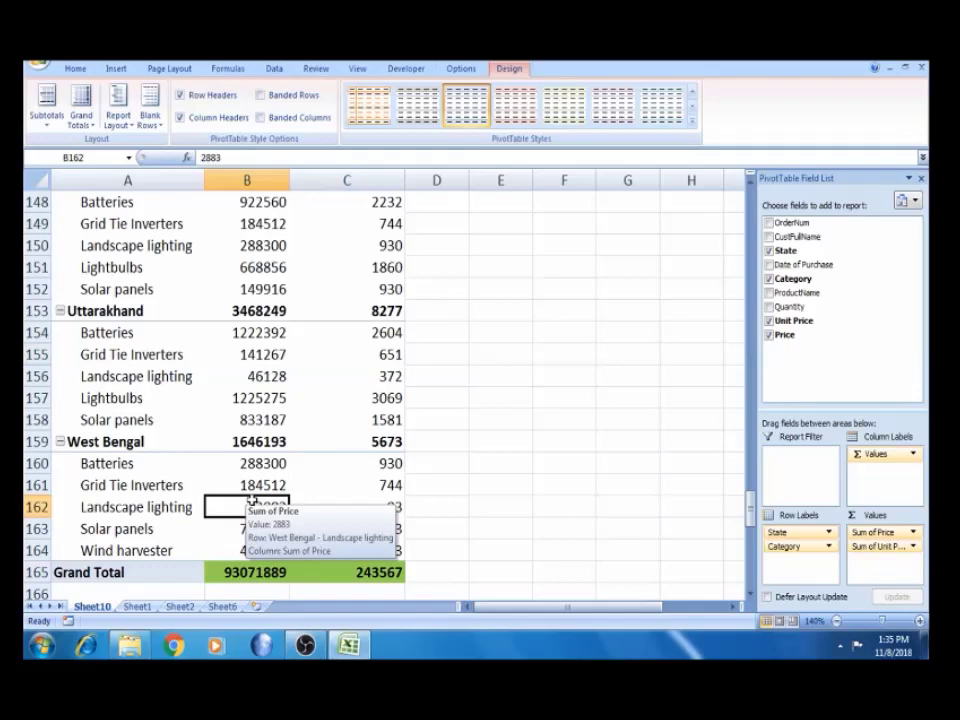
pyautogui.hotkey('ctrl', 'Up')
pyautogui.hotkey('ctrl', 'Up')
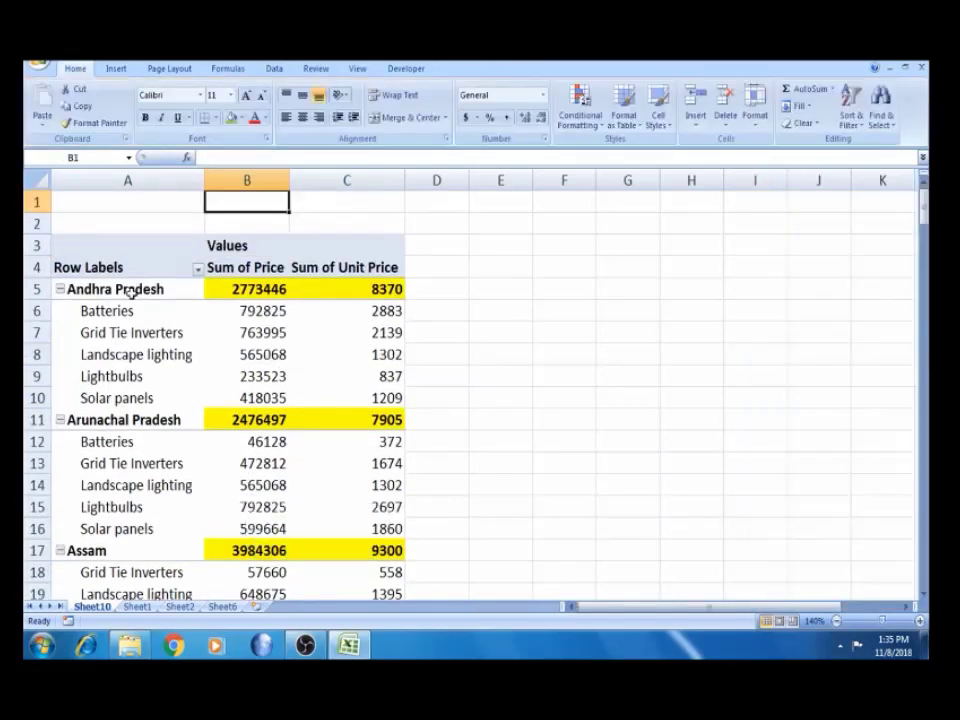
# Try the Compact and Outline report layouts on the pivot table.
pyautogui.click(176, 376)
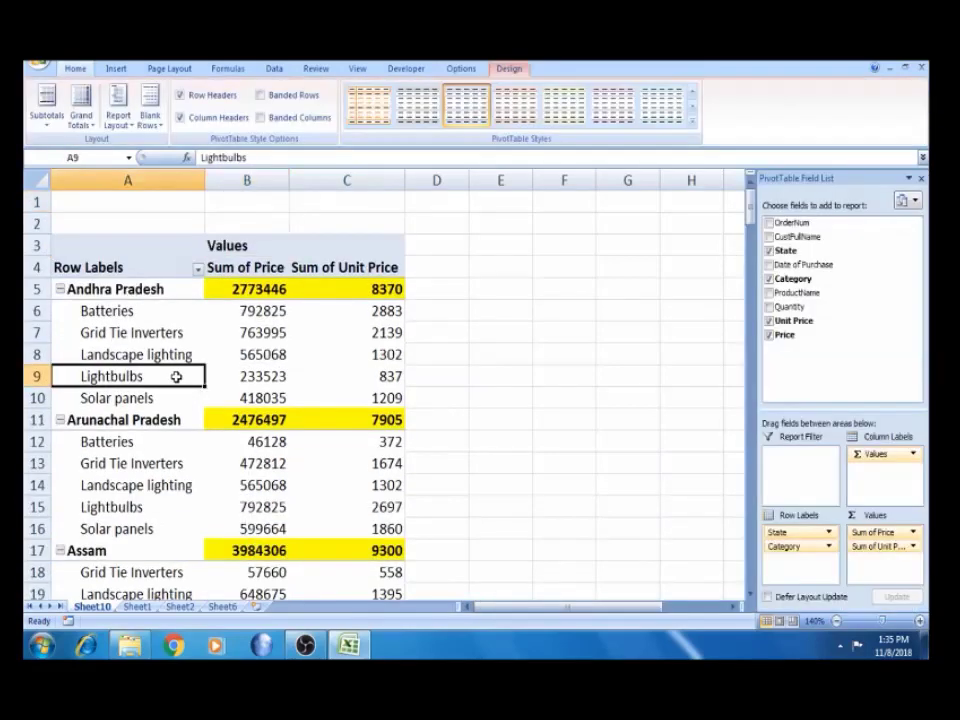
pyautogui.click(122, 120)
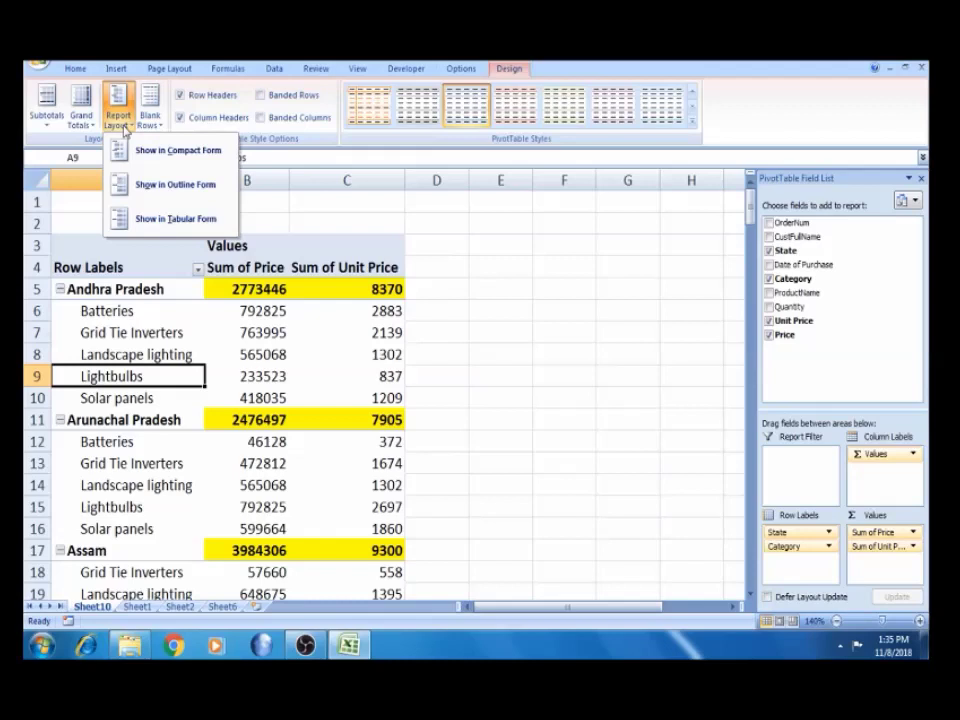
pyautogui.click(160, 151)
pyautogui.click(121, 122)
pyautogui.click(160, 186)
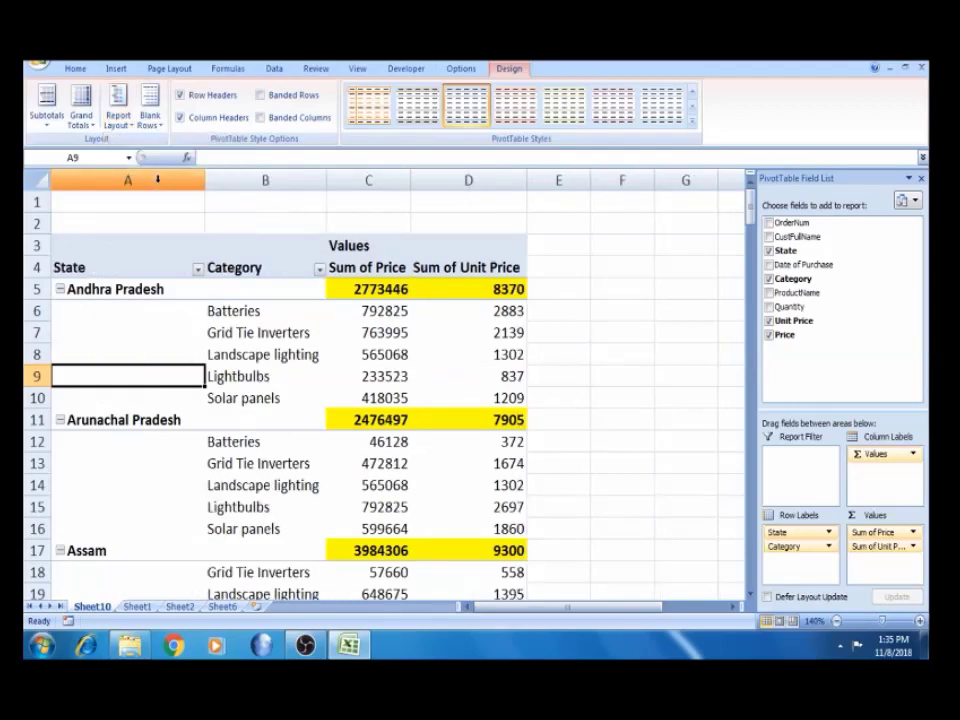
pyautogui.click(111, 289)
pyautogui.click(136, 318)
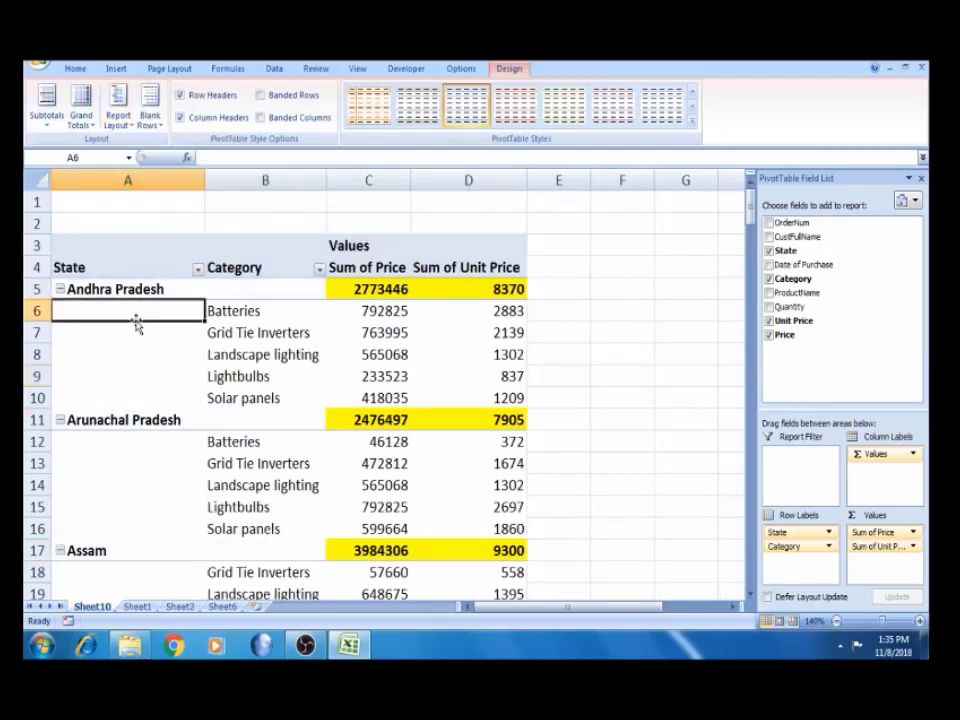
pyautogui.click(233, 324)
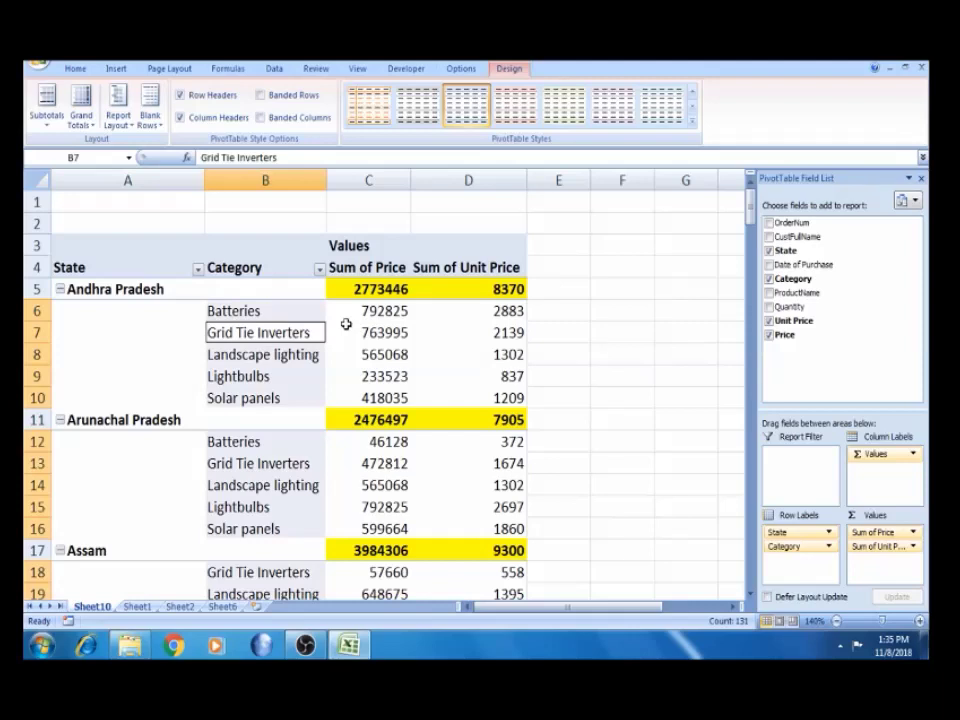
# Apply Tabular Form, placing categories beside each state with yellow total rows below.
pyautogui.click(118, 128)
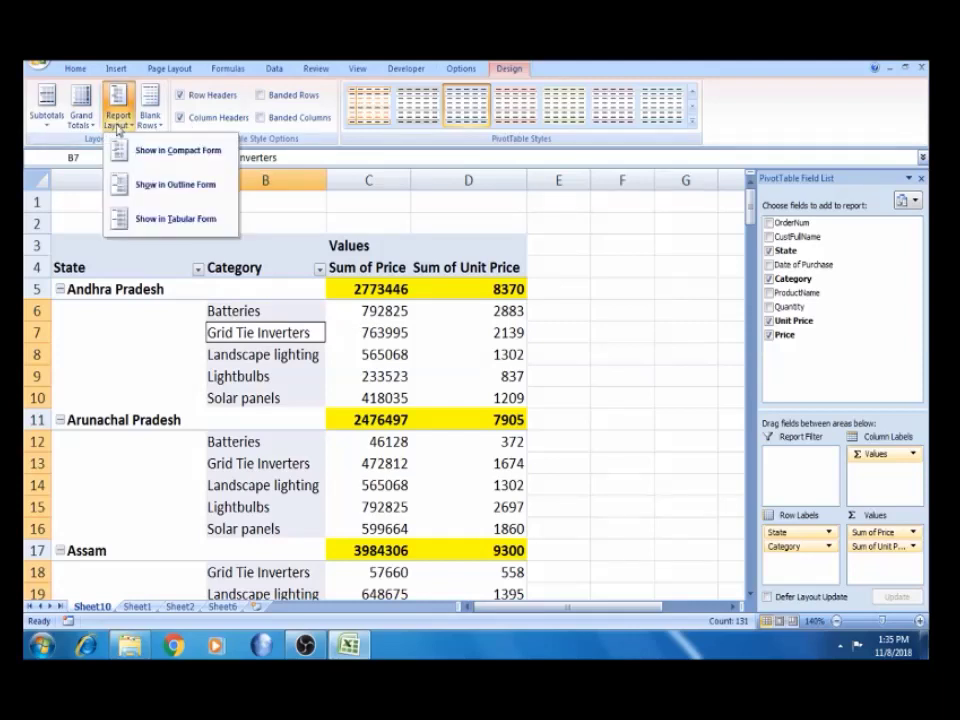
pyautogui.click(173, 220)
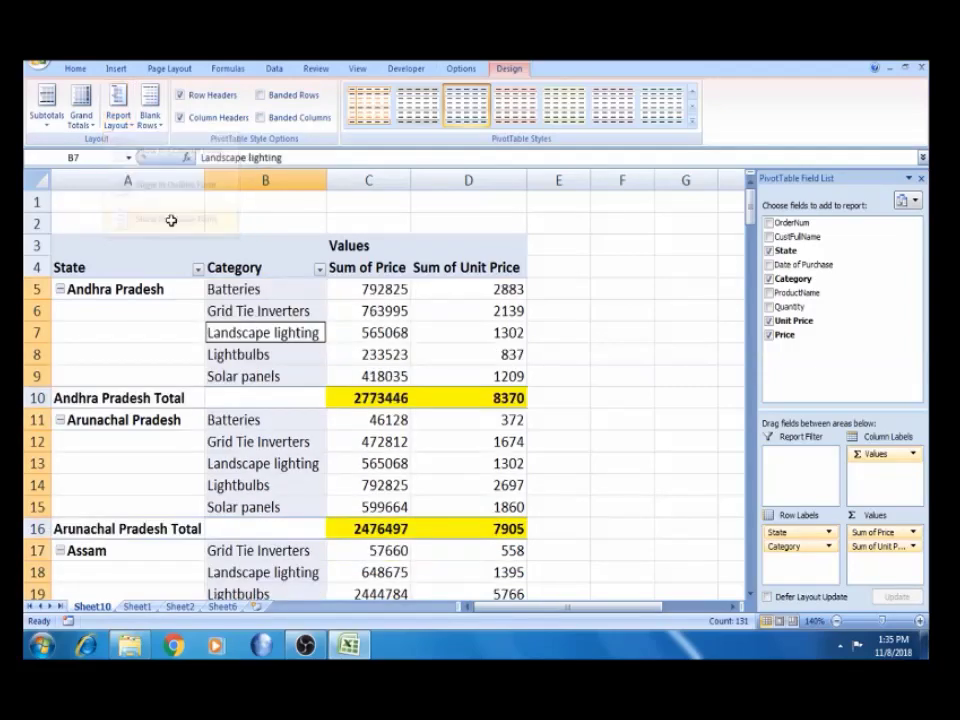
pyautogui.click(154, 346)
pyautogui.click(362, 336)
pyautogui.click(210, 309)
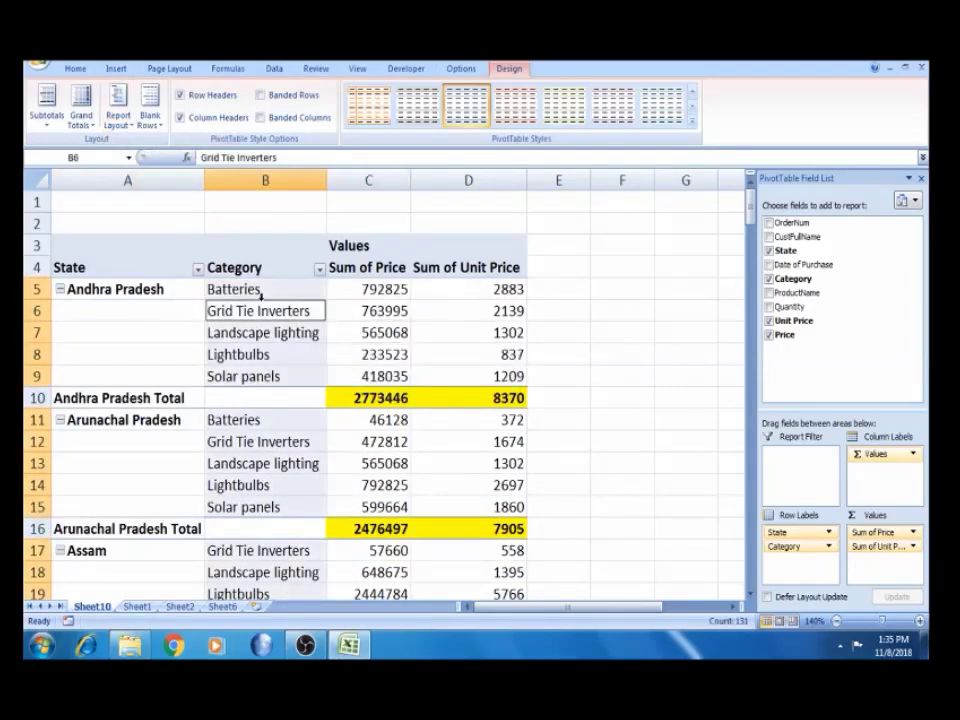
pyautogui.click(199, 307)
pyautogui.click(177, 268)
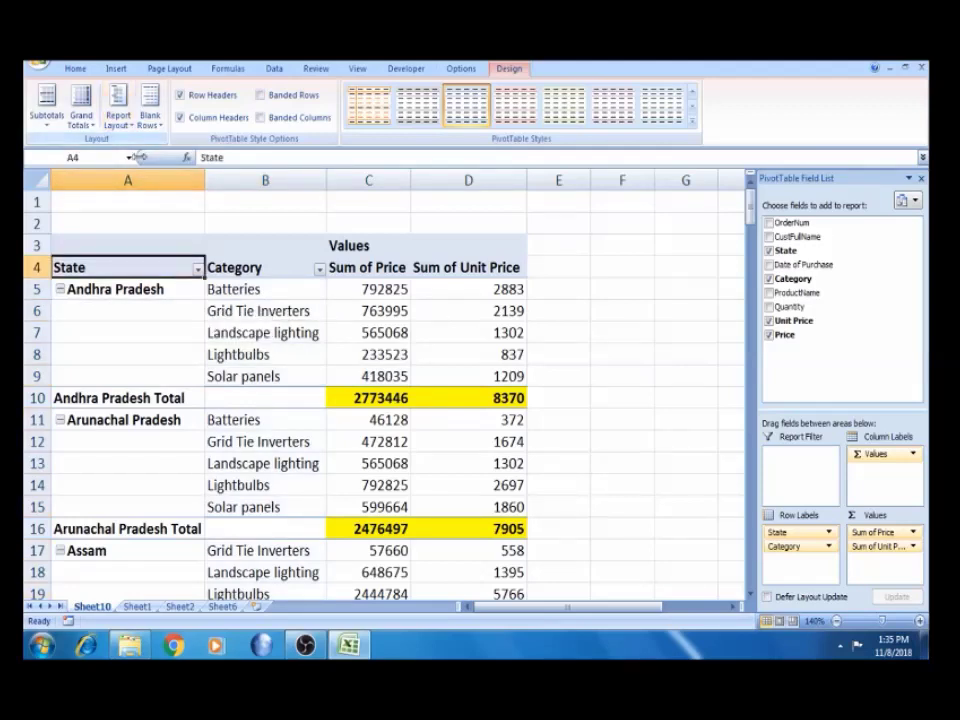
pyautogui.click(157, 314)
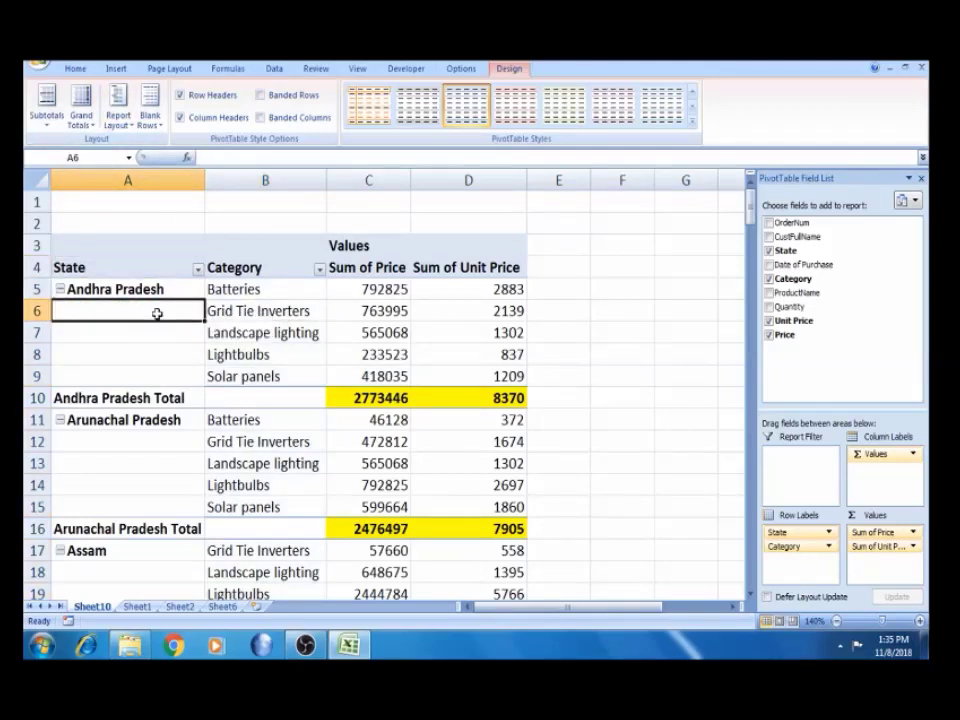
pyautogui.click(157, 129)
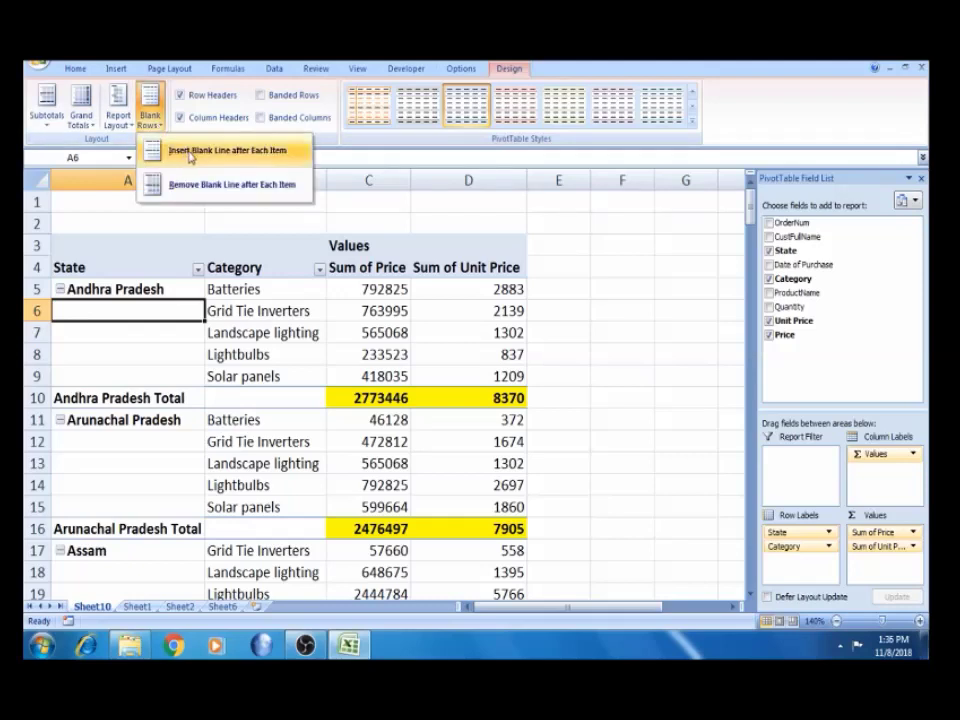
# Insert a blank line after each state's group in the pivot table.
pyautogui.click(147, 289)
pyautogui.click(135, 288)
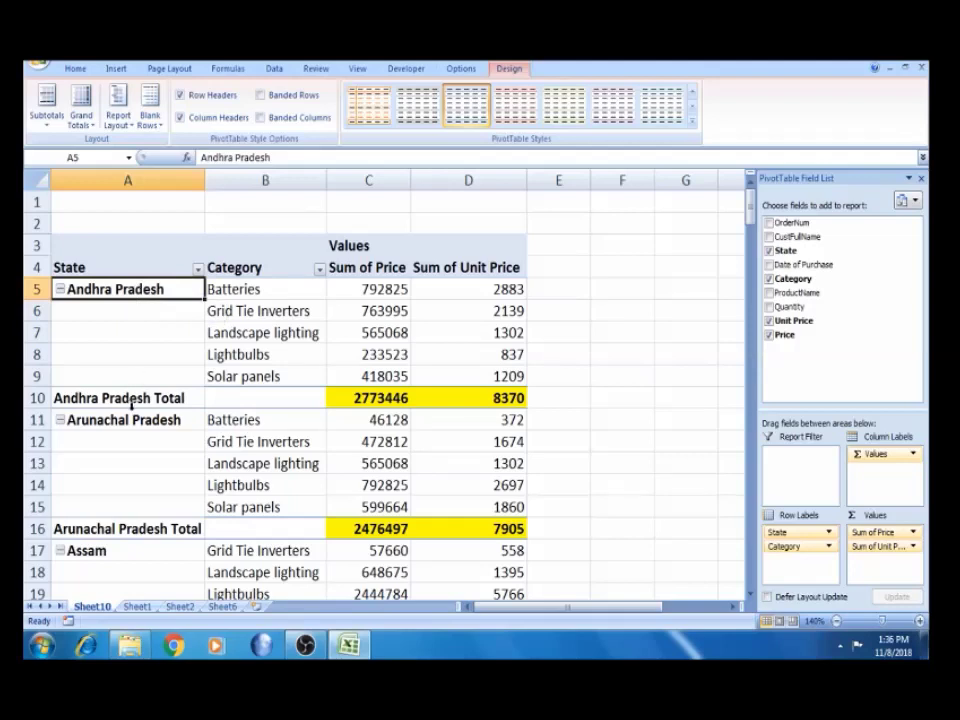
pyautogui.click(126, 420)
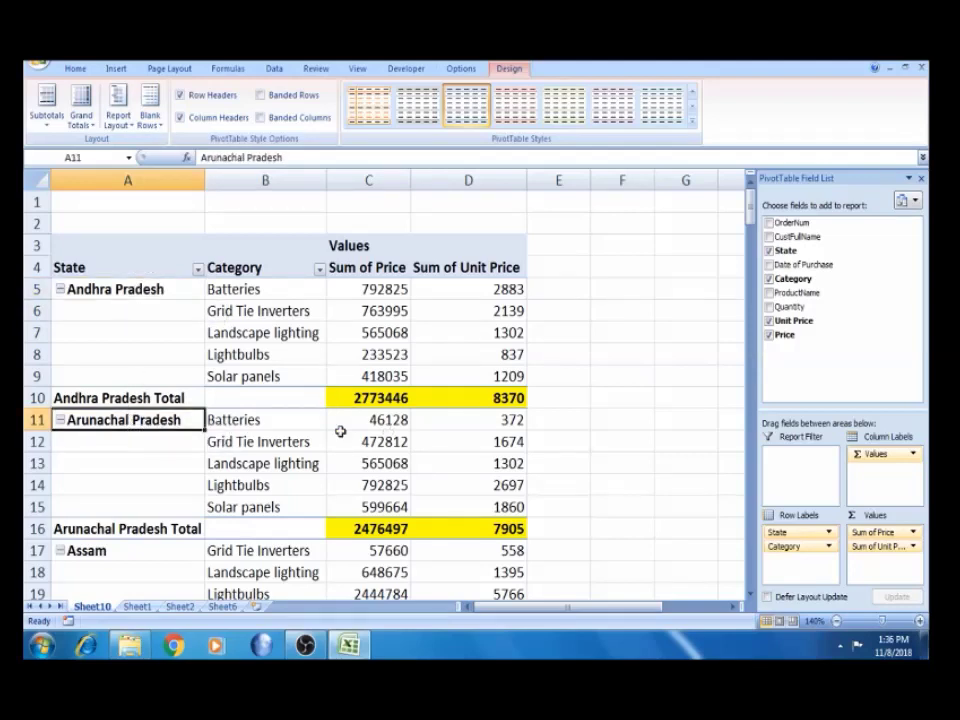
pyautogui.click(155, 120)
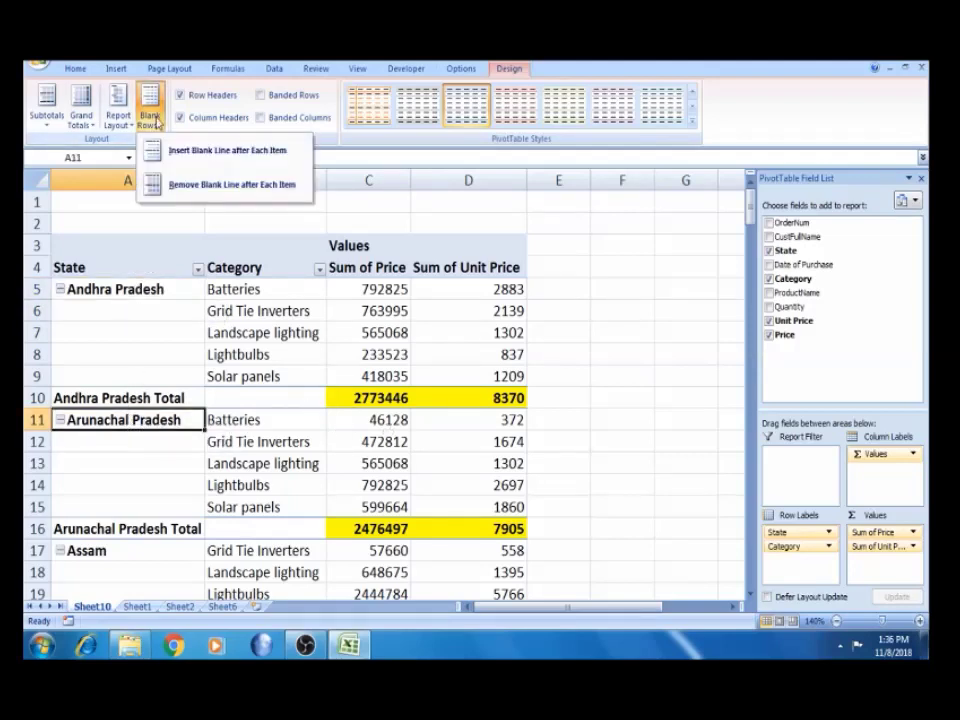
pyautogui.click(200, 150)
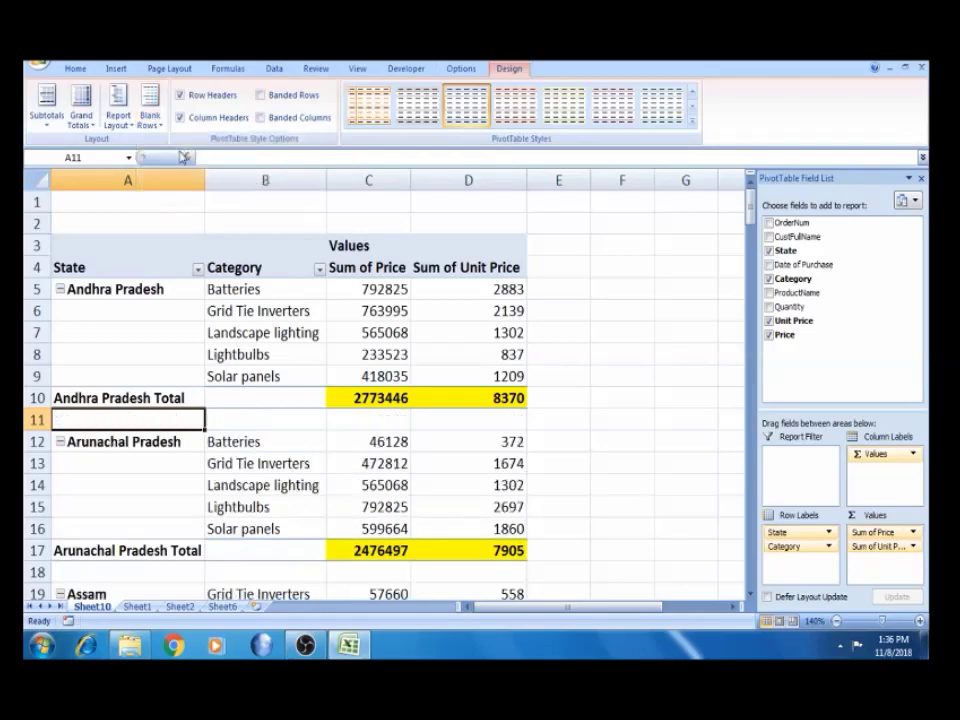
# Check the new empty rows, such as the one below Andhra Pradesh Total.
pyautogui.click(252, 421)
pyautogui.click(345, 421)
pyautogui.click(454, 420)
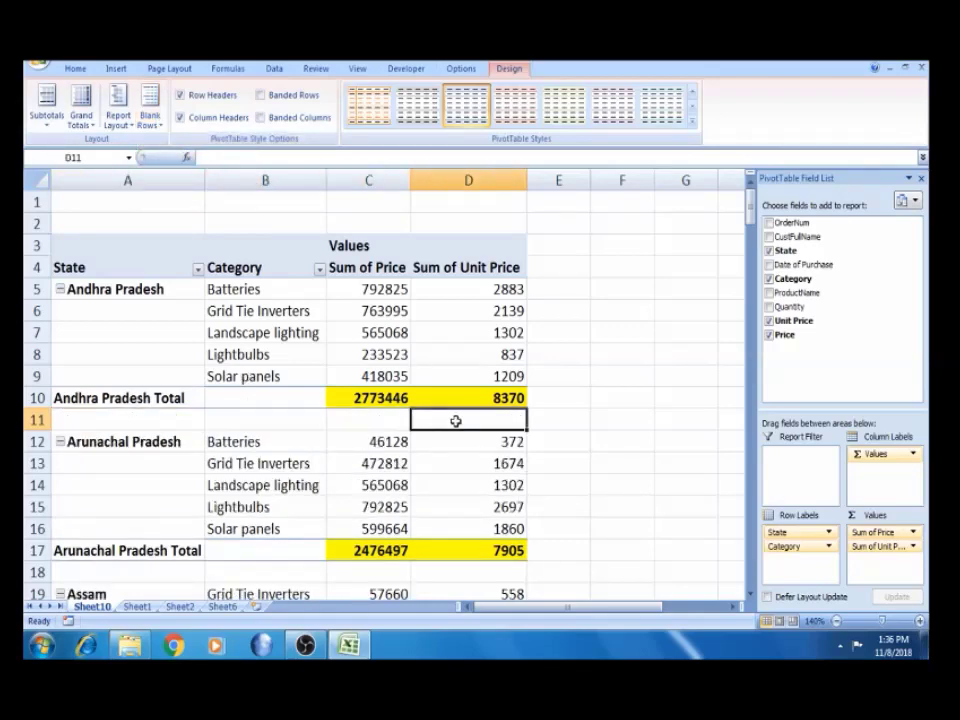
pyautogui.click(297, 570)
pyautogui.press('Down')
pyautogui.press('Down')
pyautogui.press('Down')
pyautogui.press('Down')
pyautogui.press('Down')
pyautogui.press('Down')
pyautogui.press('Down')
pyautogui.press('Down')
pyautogui.press('Down')
pyautogui.press('Up')
pyautogui.press('Up')
pyautogui.press('Up')
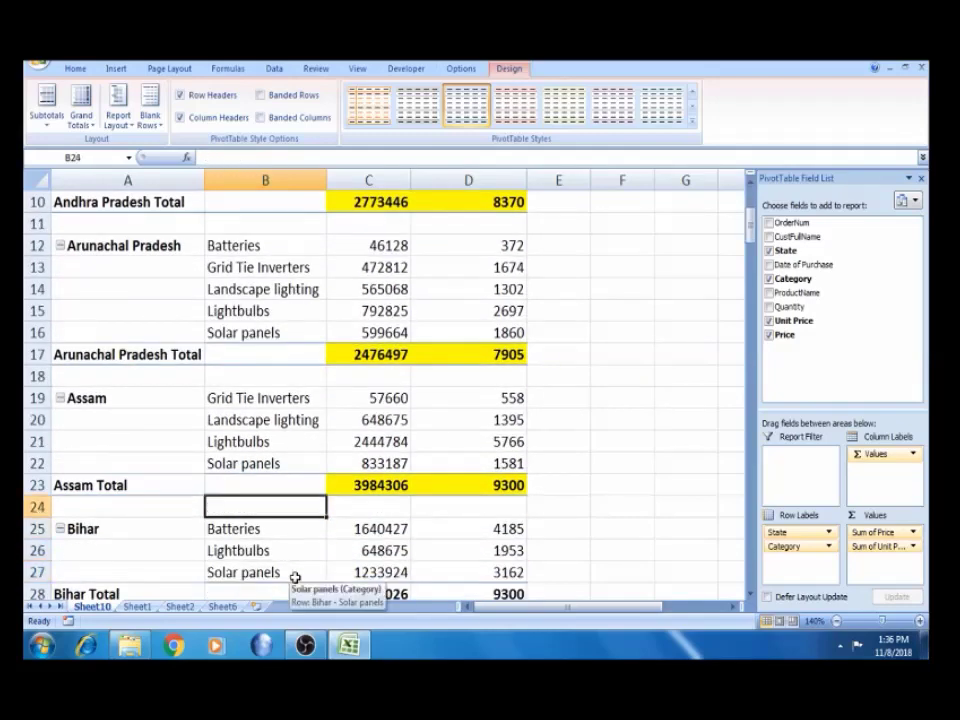
pyautogui.press('Up')
pyautogui.press('Up')
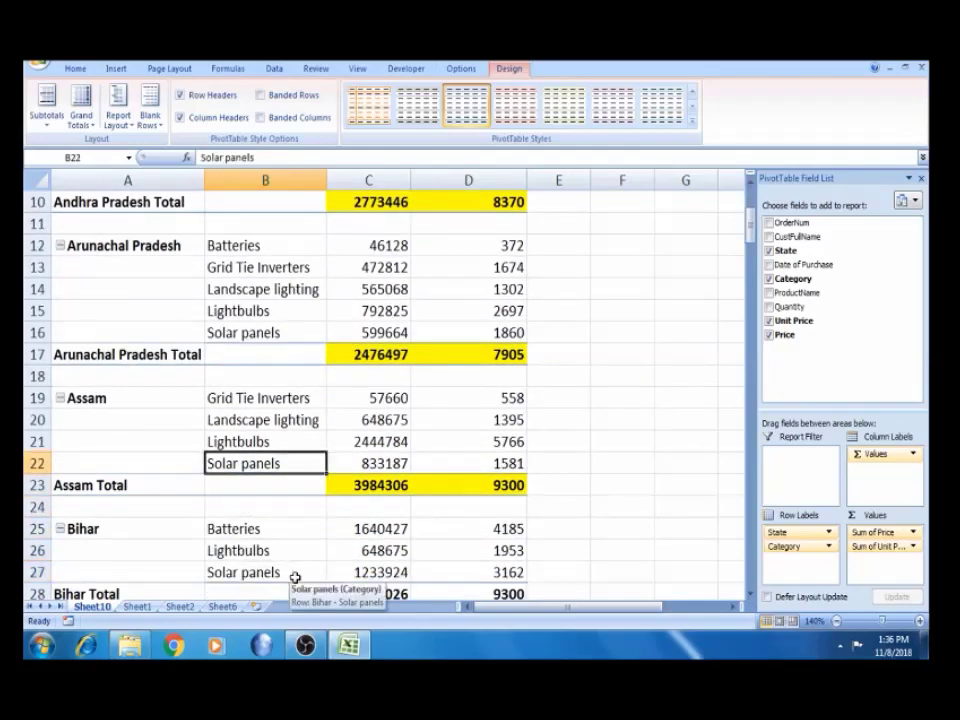
pyautogui.press('Down')
pyautogui.press('Down')
pyautogui.press('Up')
pyautogui.press('Up')
pyautogui.press('Up')
pyautogui.press('Up')
pyautogui.press('Up')
pyautogui.press('Up')
pyautogui.press('Up')
pyautogui.click(208, 312)
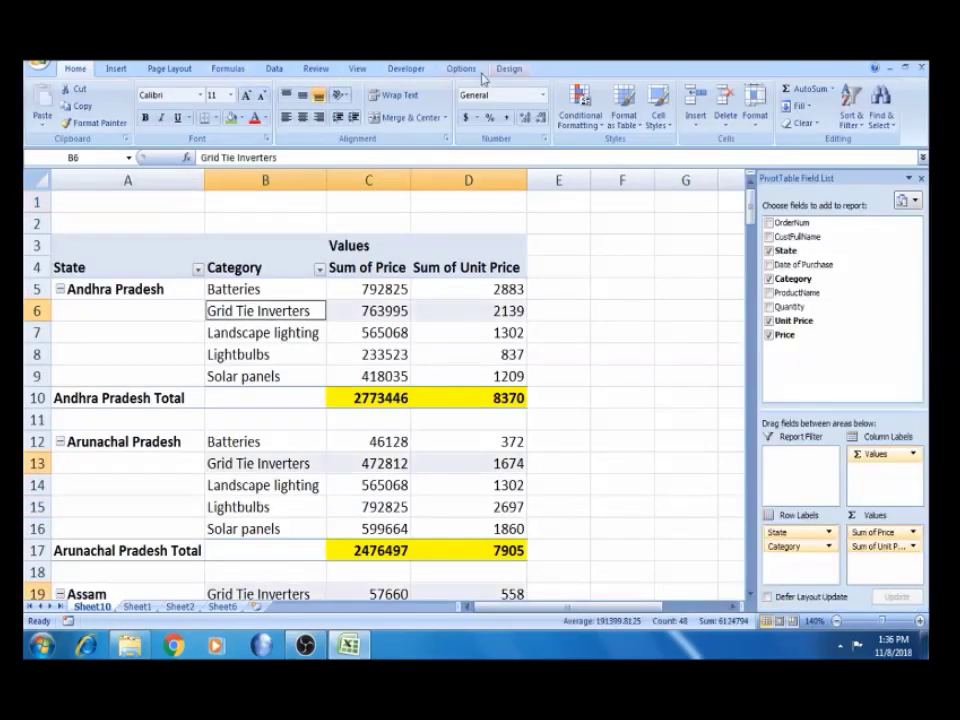
# Remove the blank lines after each state, then insert them again to compare.
pyautogui.click(509, 69)
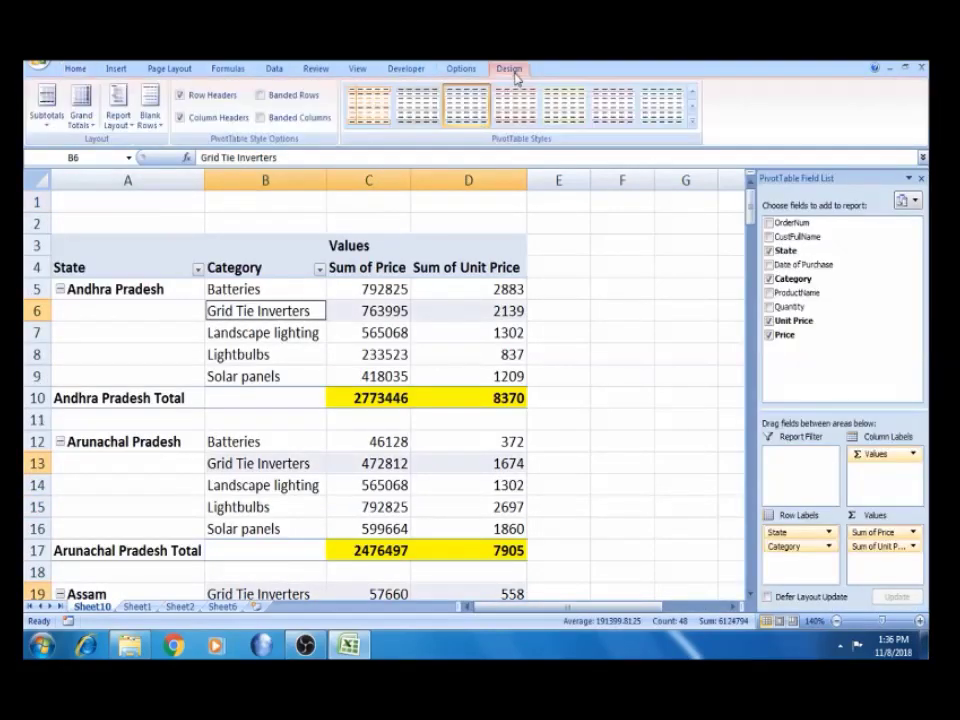
pyautogui.click(155, 120)
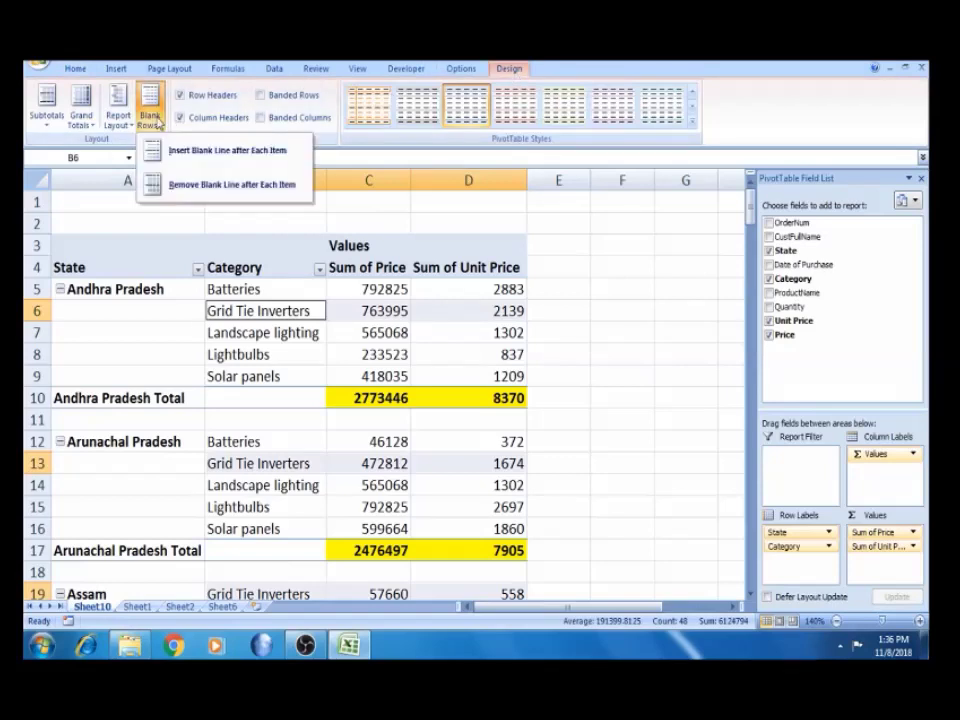
pyautogui.click(203, 186)
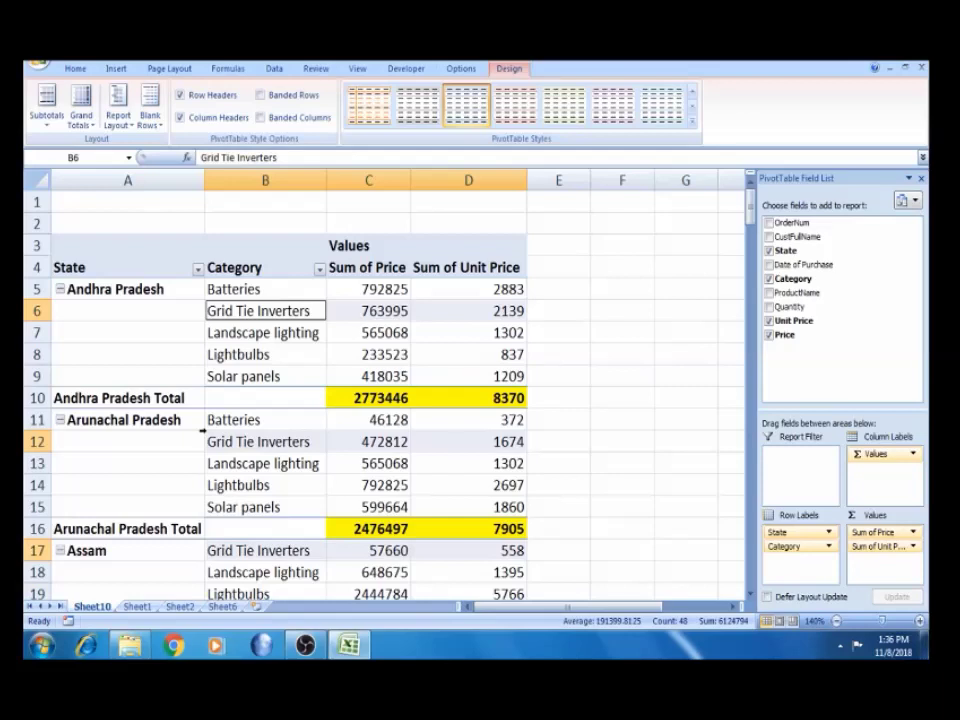
pyautogui.click(150, 100)
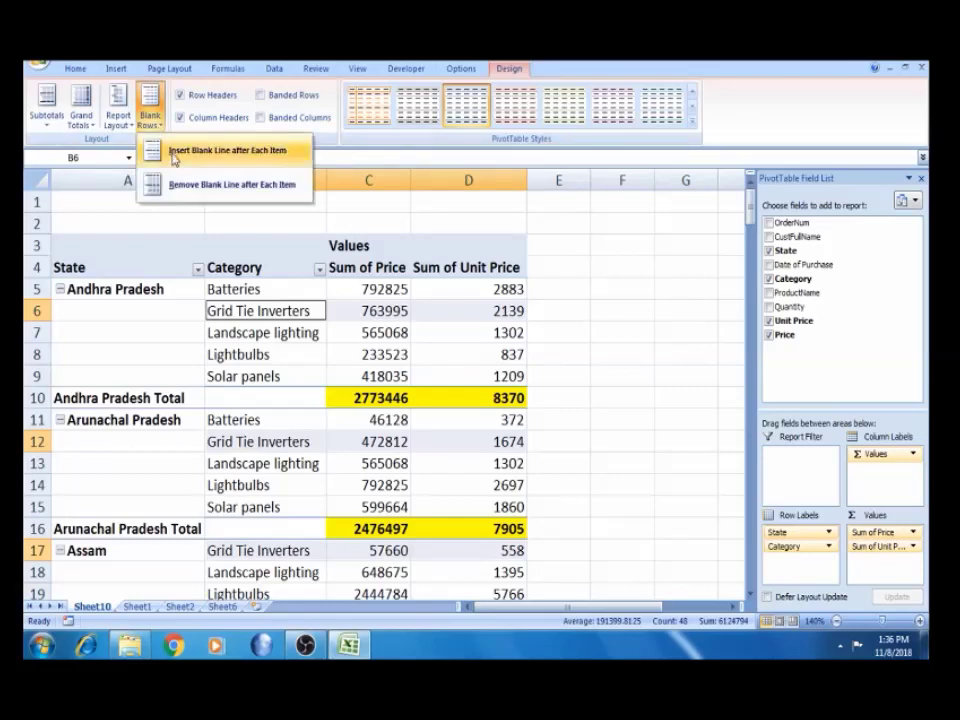
pyautogui.click(174, 155)
pyautogui.click(246, 421)
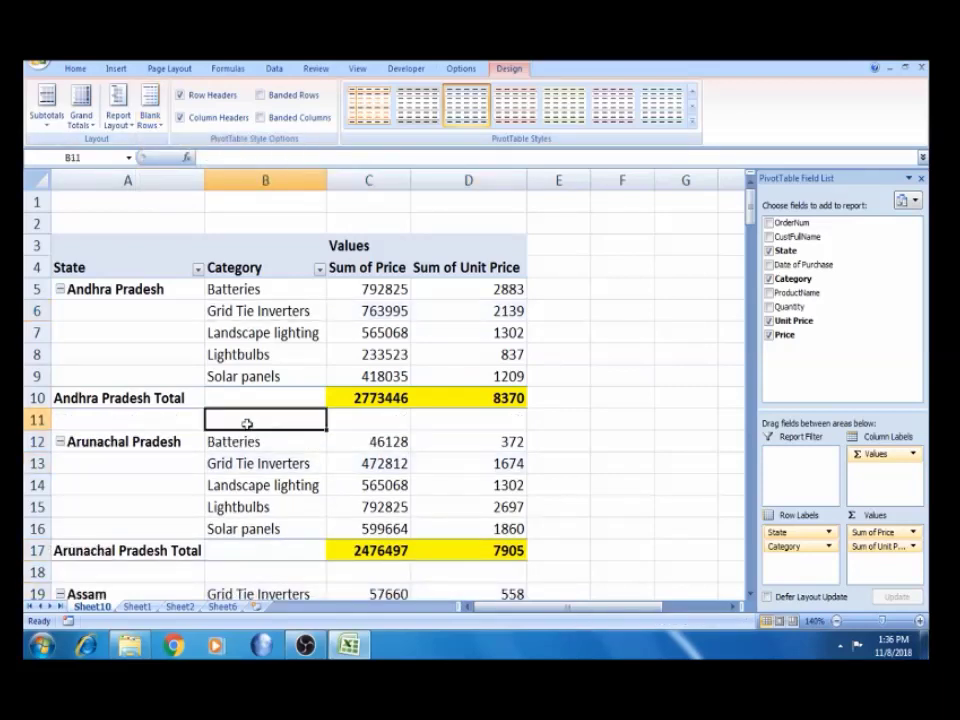
pyautogui.click(266, 304)
pyautogui.click(120, 331)
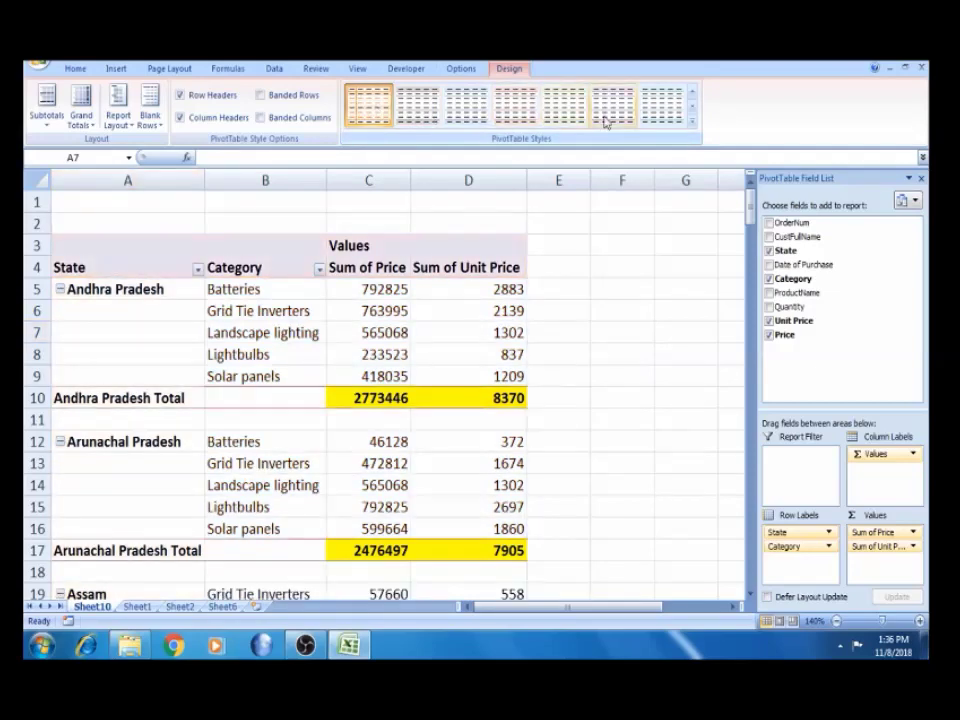
# Apply the purple Medium pivot style, then switch to the first light grey style.
pyautogui.click(691, 122)
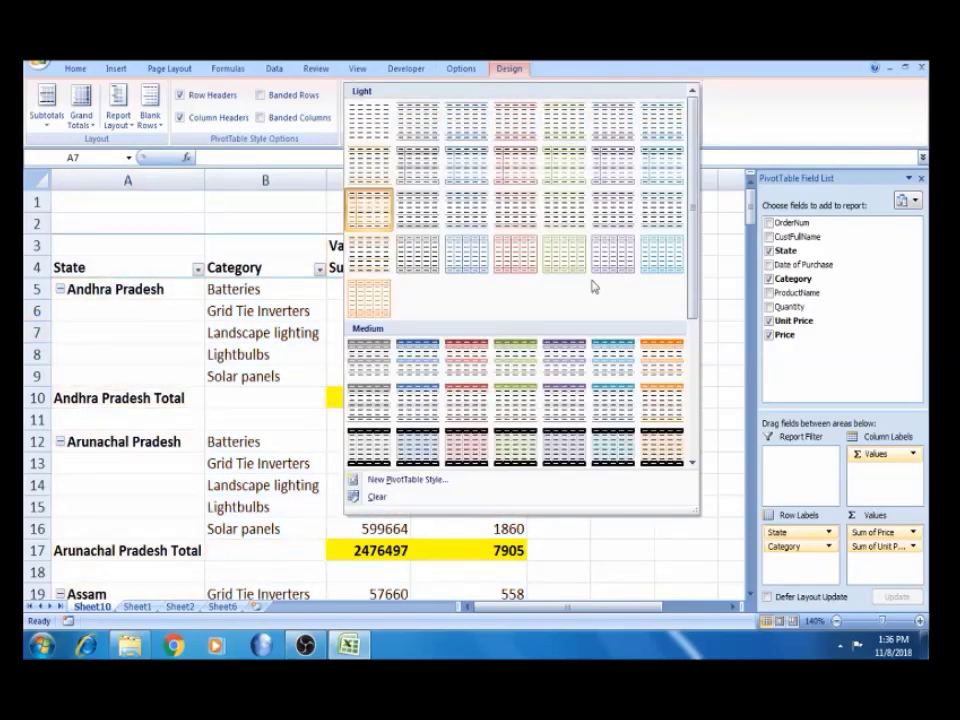
pyautogui.click(572, 355)
pyautogui.click(607, 368)
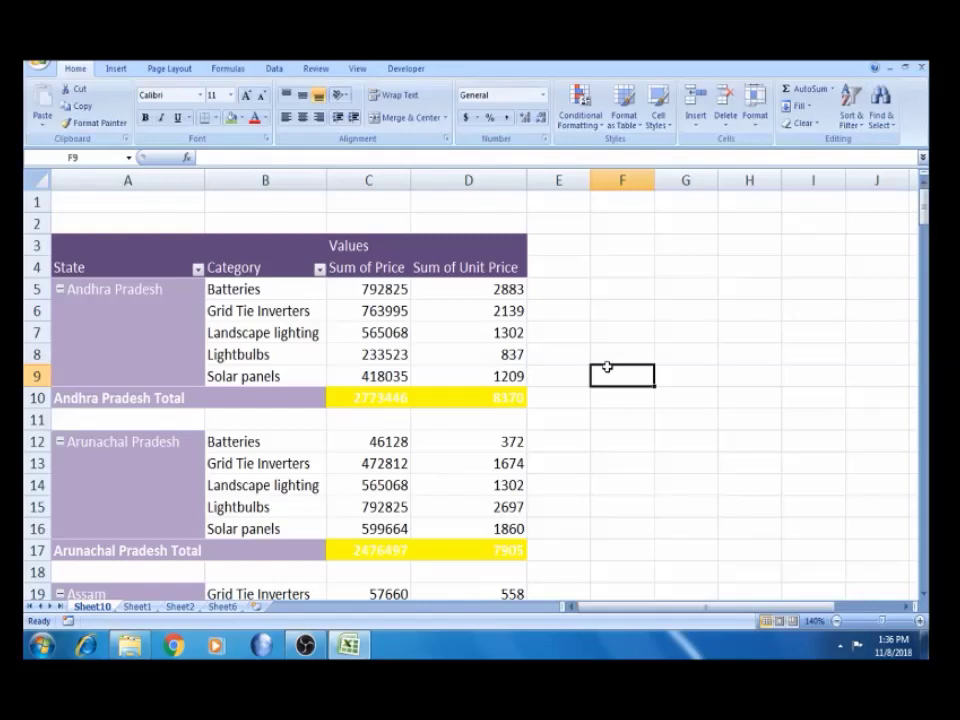
pyautogui.click(360, 353)
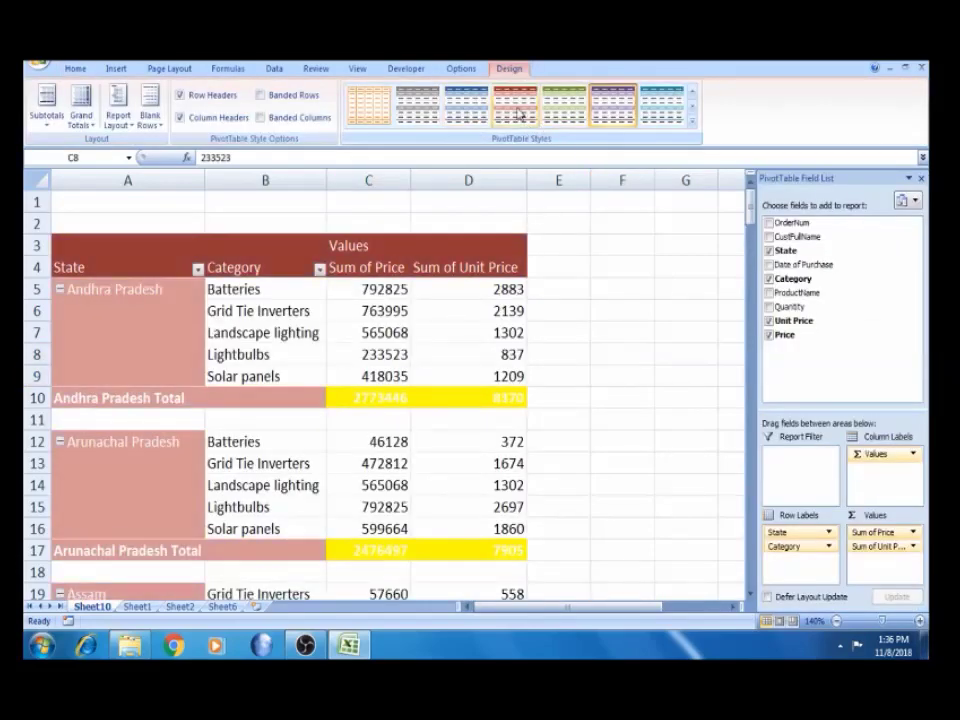
pyautogui.click(370, 107)
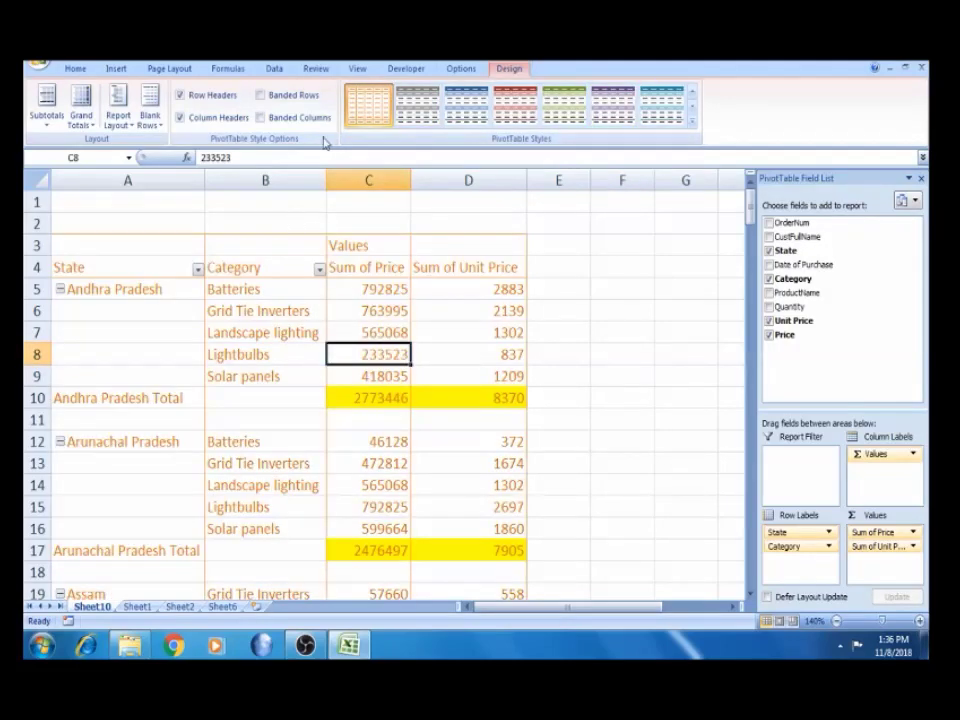
pyautogui.click(301, 347)
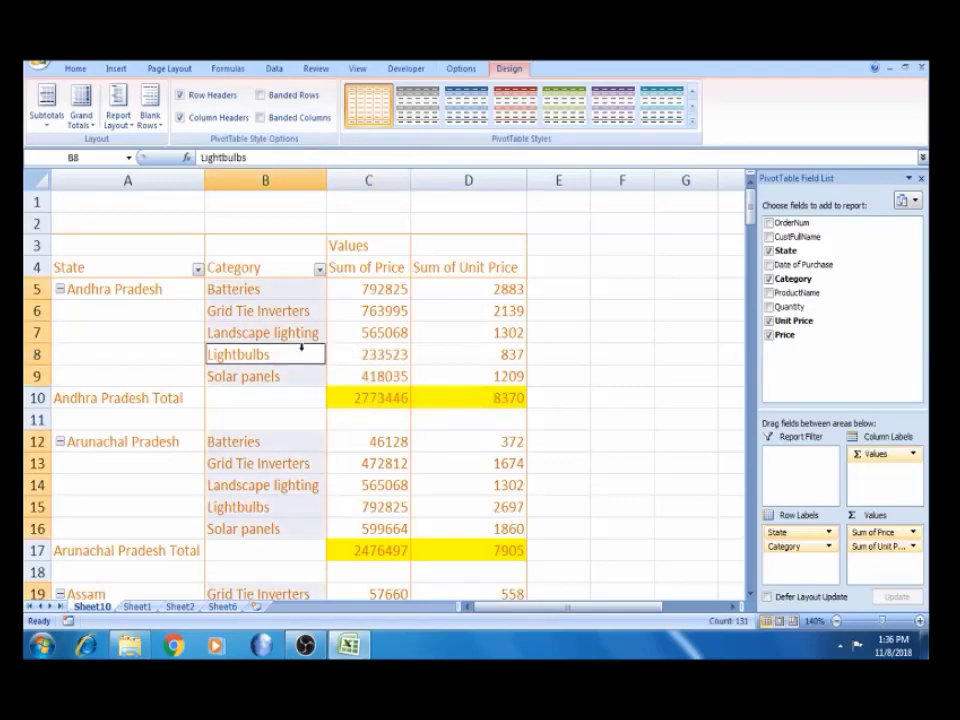
pyautogui.click(628, 333)
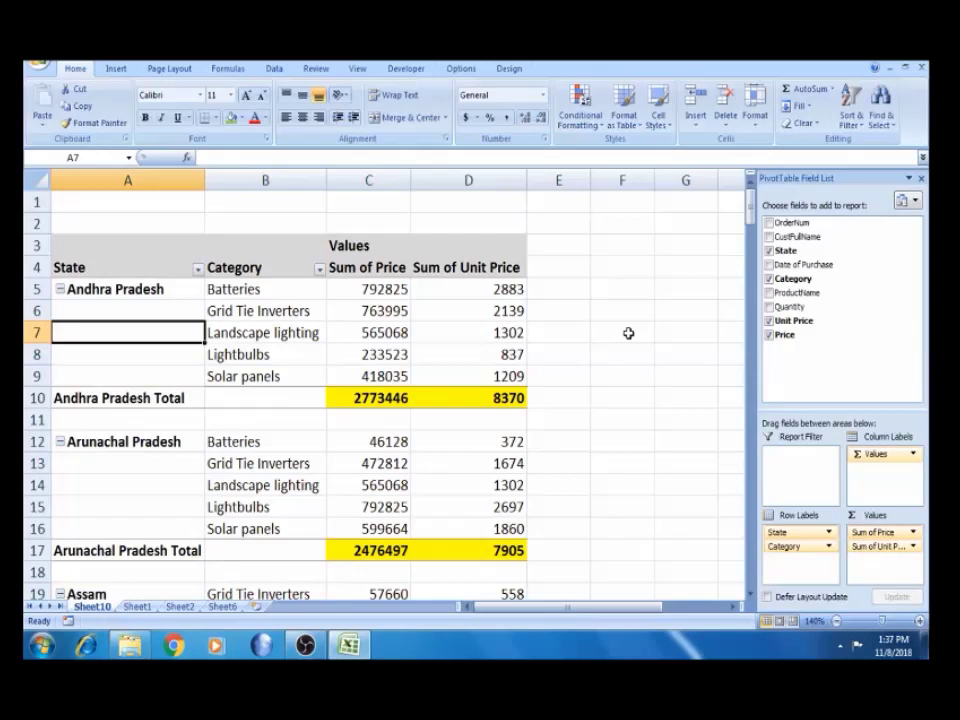
# Apply grey banded rows to the pivot and preview a light orange style before returning to grey.
pyautogui.click(350, 352)
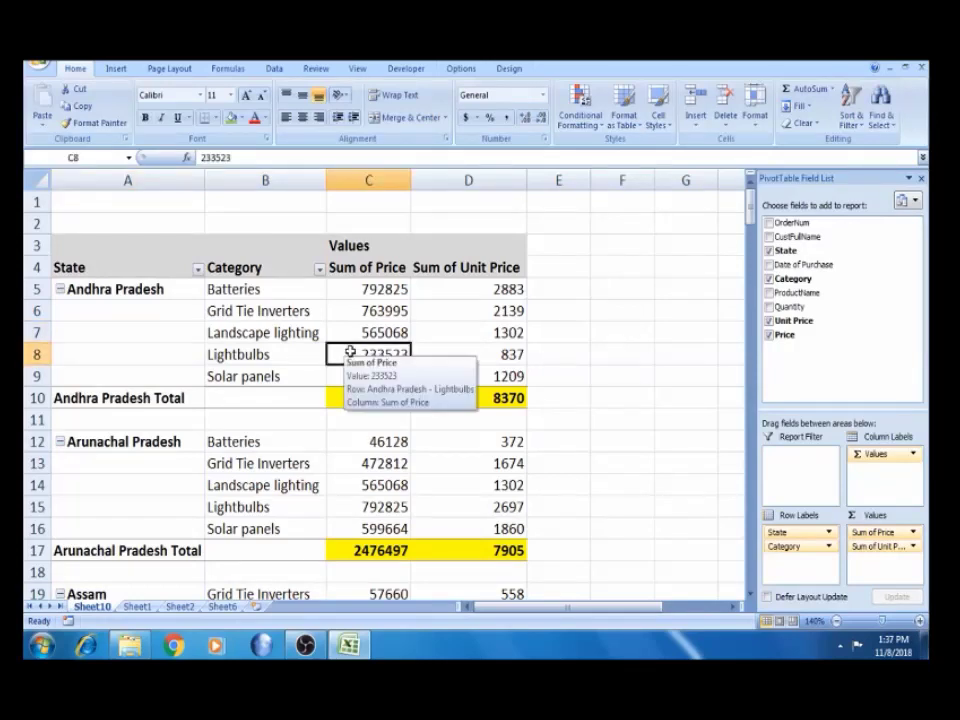
pyautogui.click(124, 373)
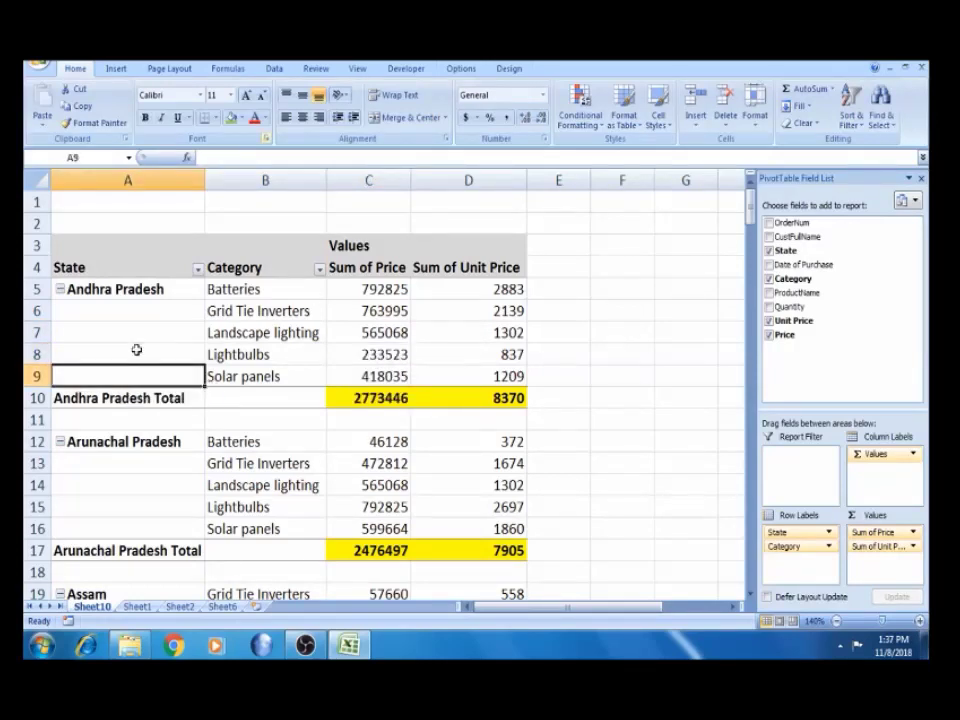
pyautogui.click(509, 68)
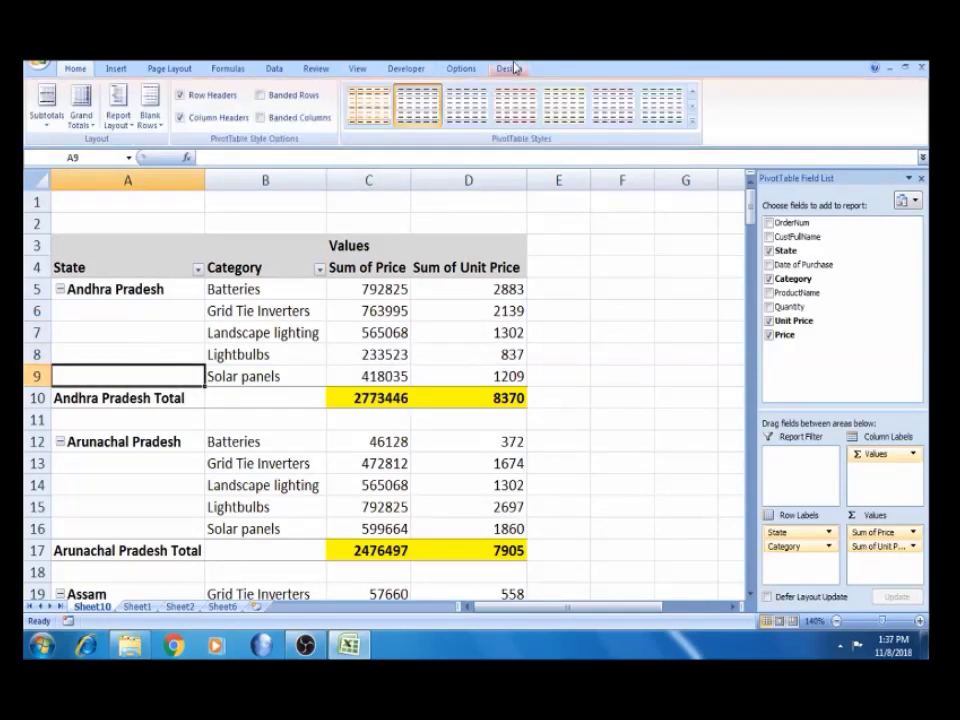
pyautogui.click(260, 95)
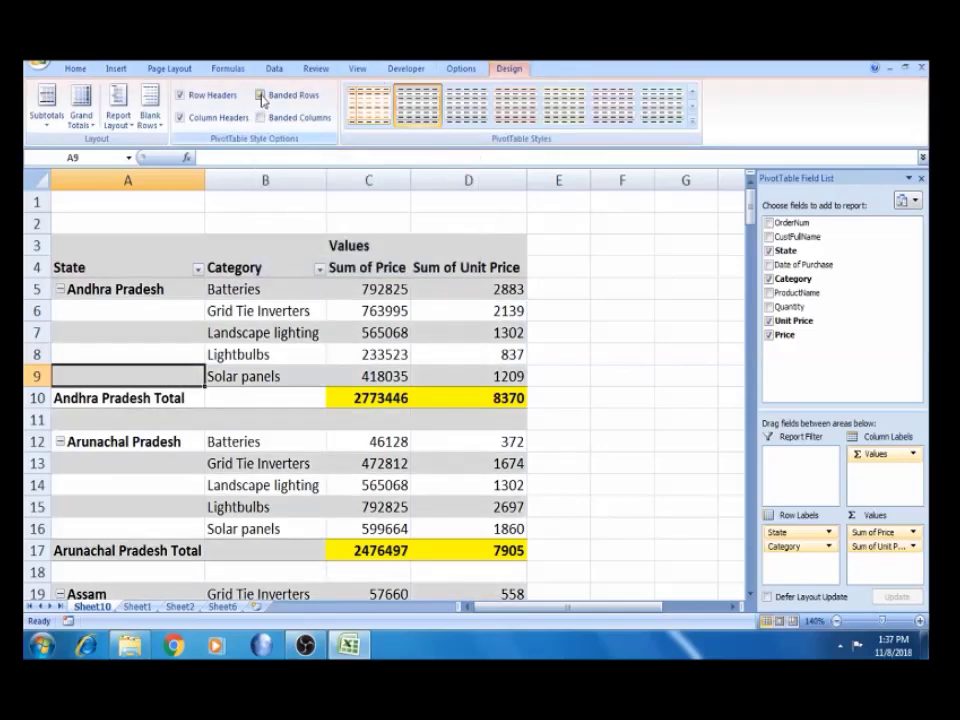
pyautogui.click(267, 316)
pyautogui.click(622, 398)
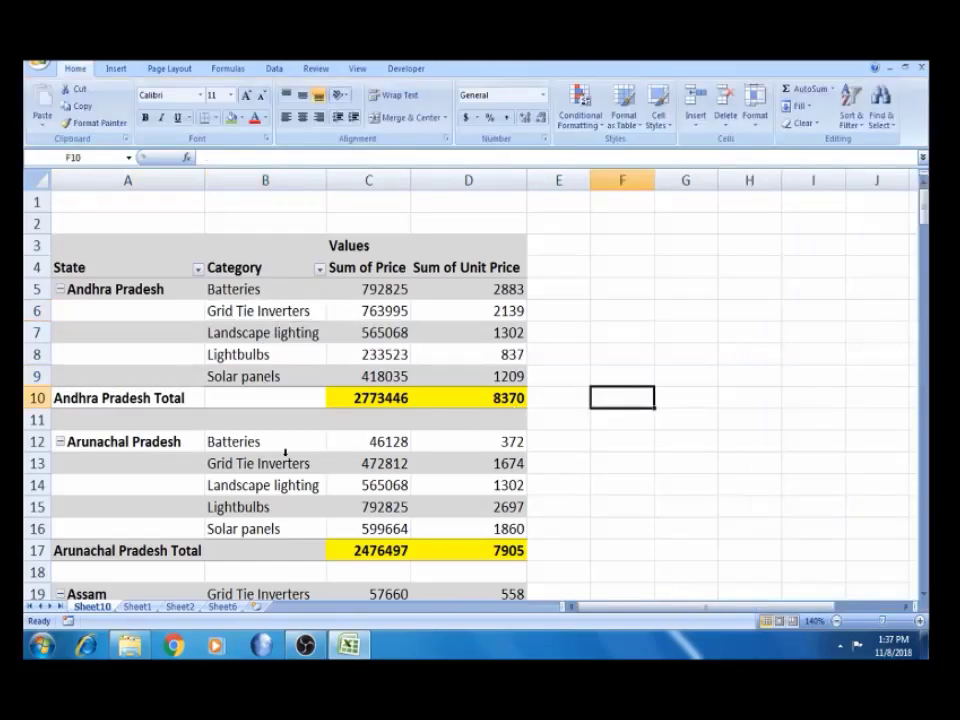
pyautogui.click(240, 441)
pyautogui.press('Down')
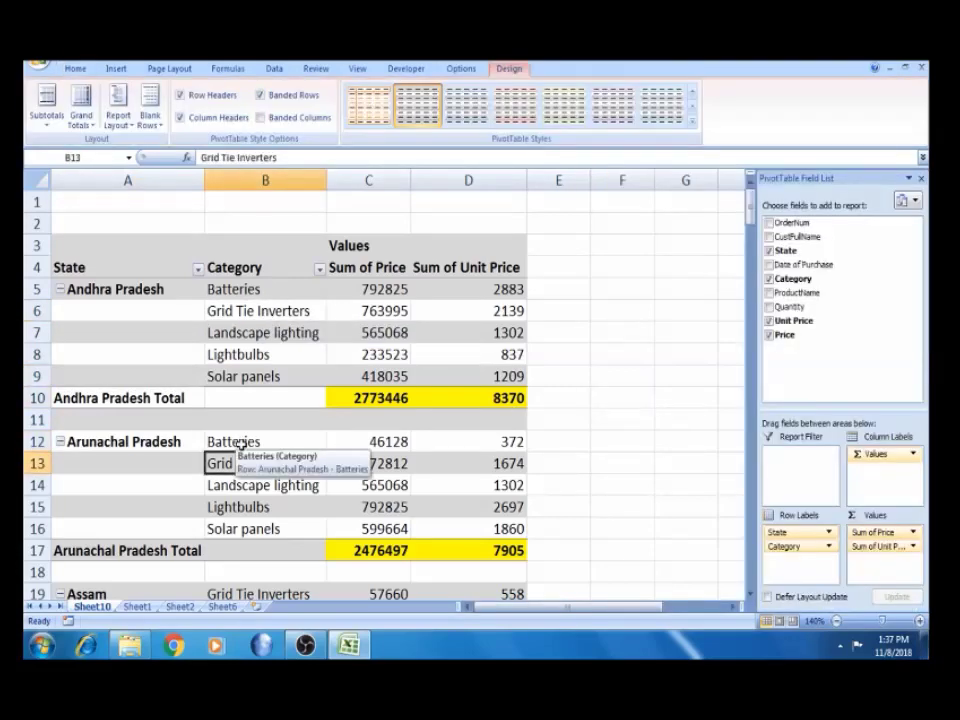
pyautogui.click(362, 113)
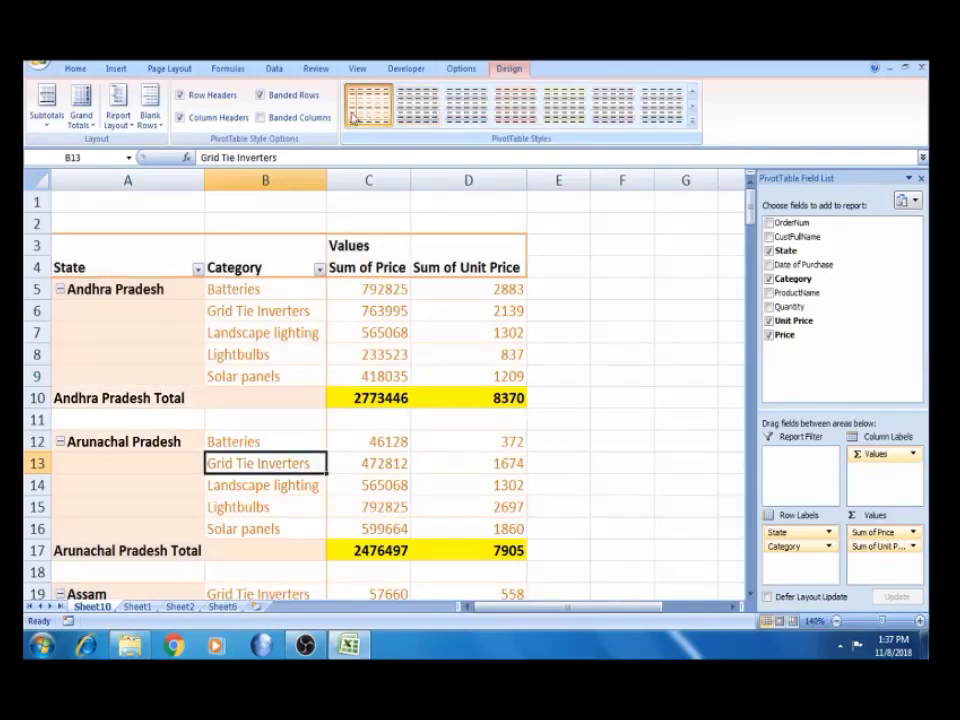
pyautogui.click(407, 115)
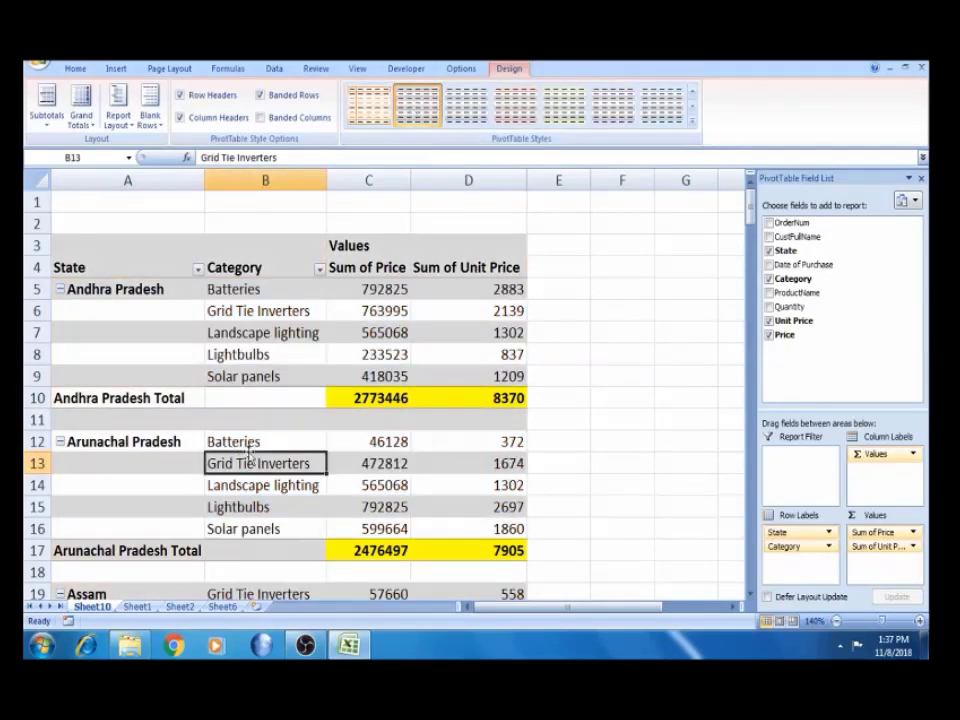
# Turn off Banded Rows and Banded Columns for the grey pivot style.
pyautogui.click(210, 485)
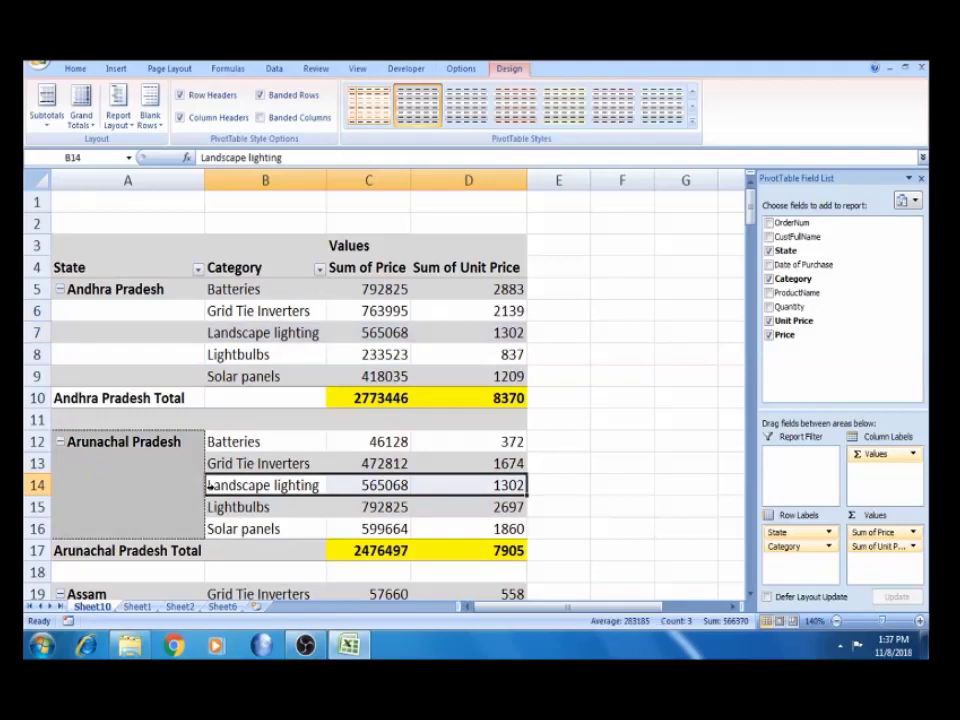
pyautogui.click(175, 485)
pyautogui.click(280, 441)
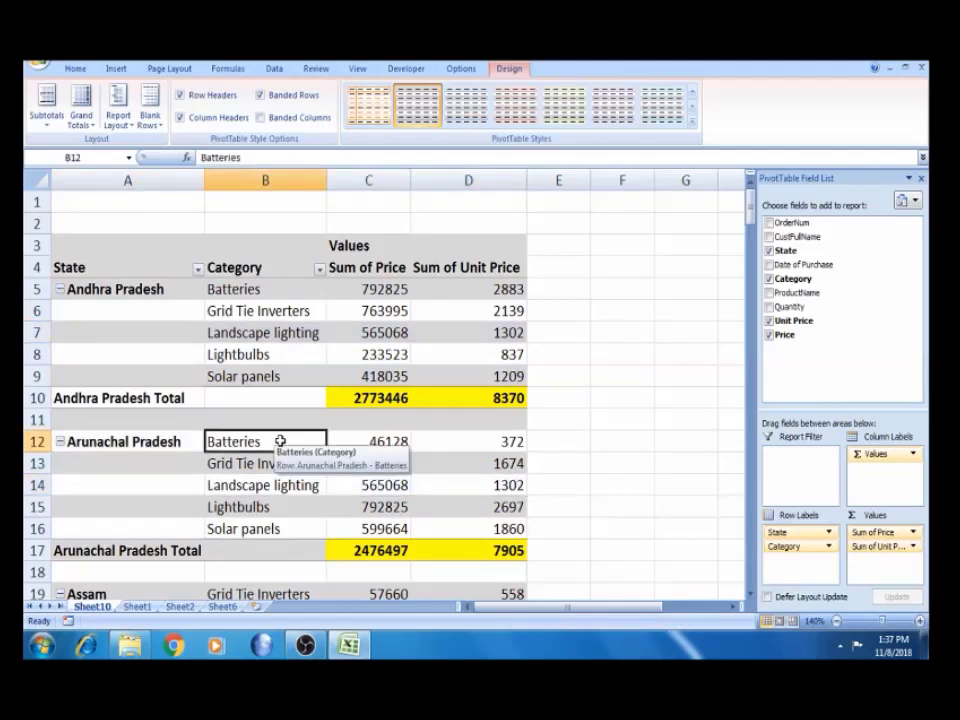
pyautogui.click(260, 97)
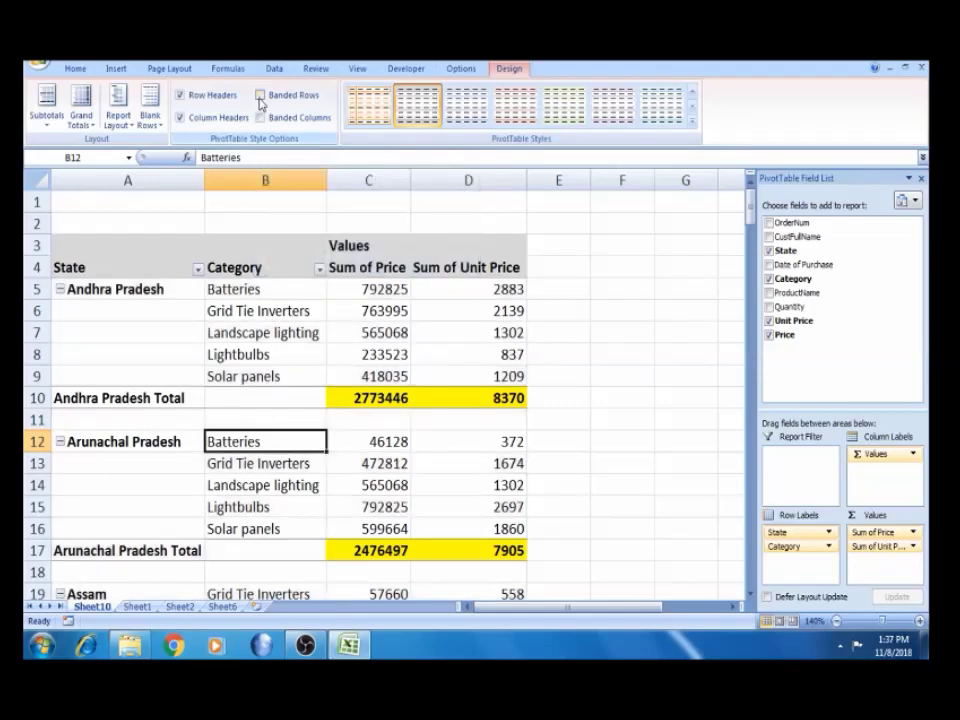
pyautogui.click(261, 97)
pyautogui.click(260, 97)
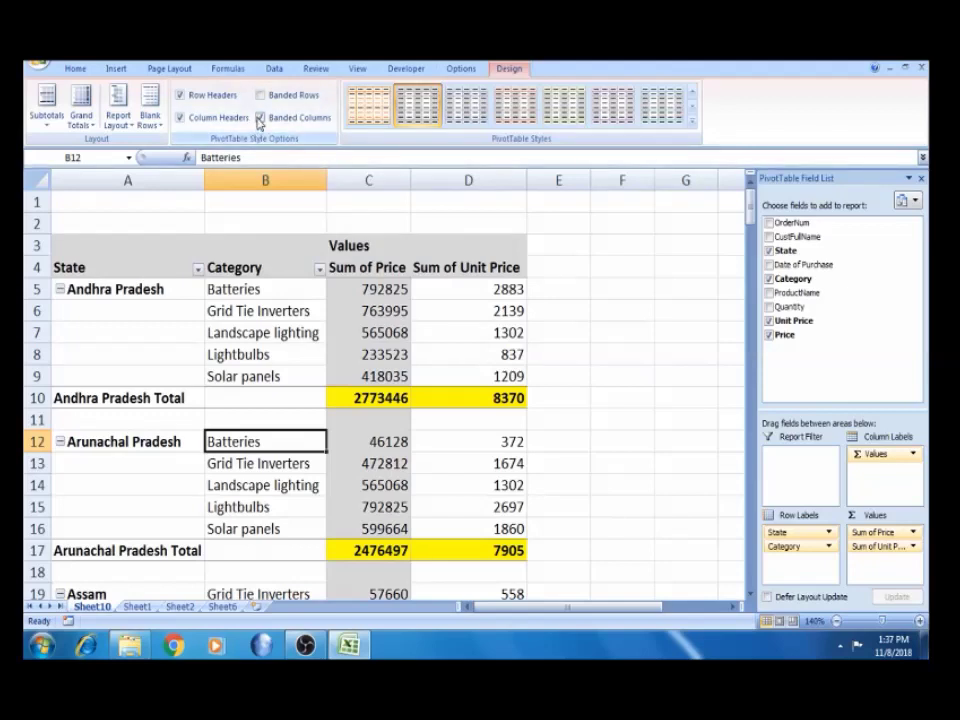
pyautogui.click(260, 118)
pyautogui.click(261, 96)
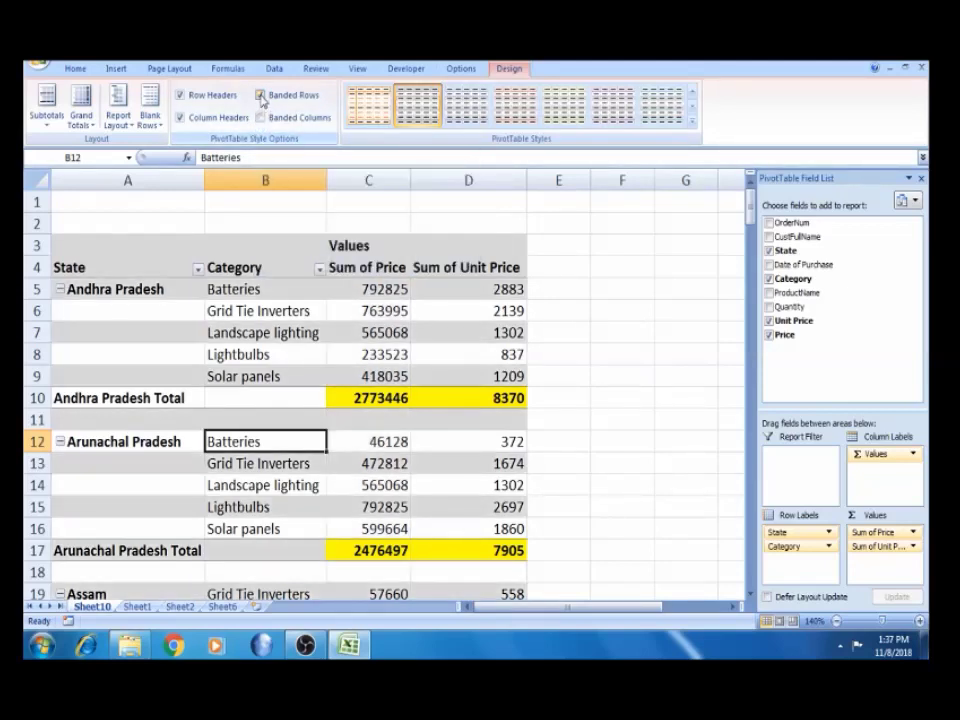
# Check the unshaded Landscape lighting, Lightbulbs and Batteries price totals.
pyautogui.click(242, 316)
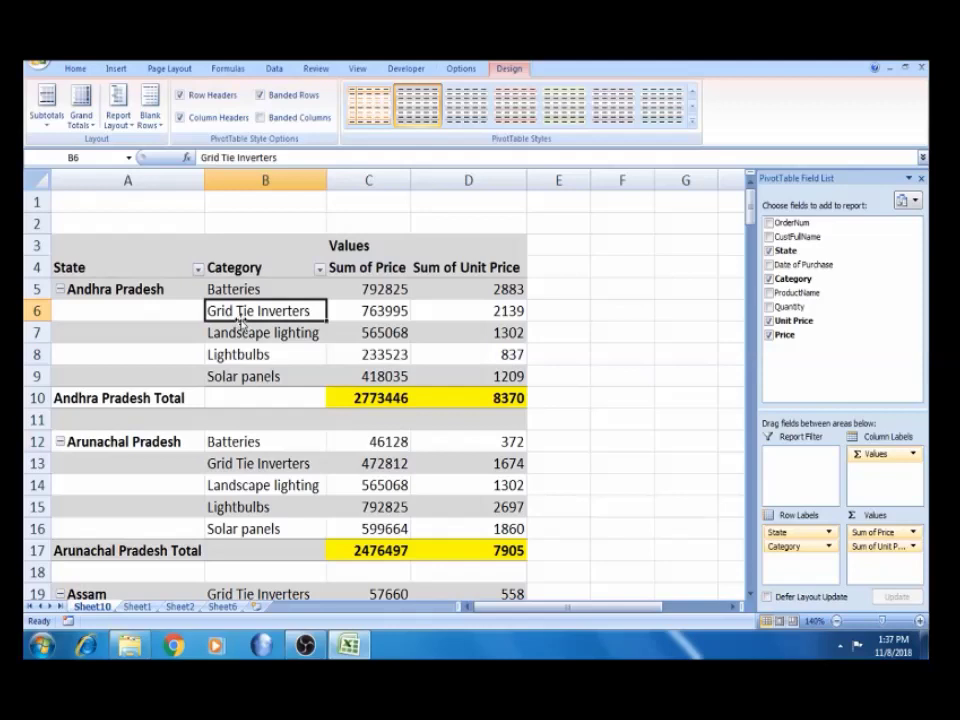
pyautogui.press('Left')
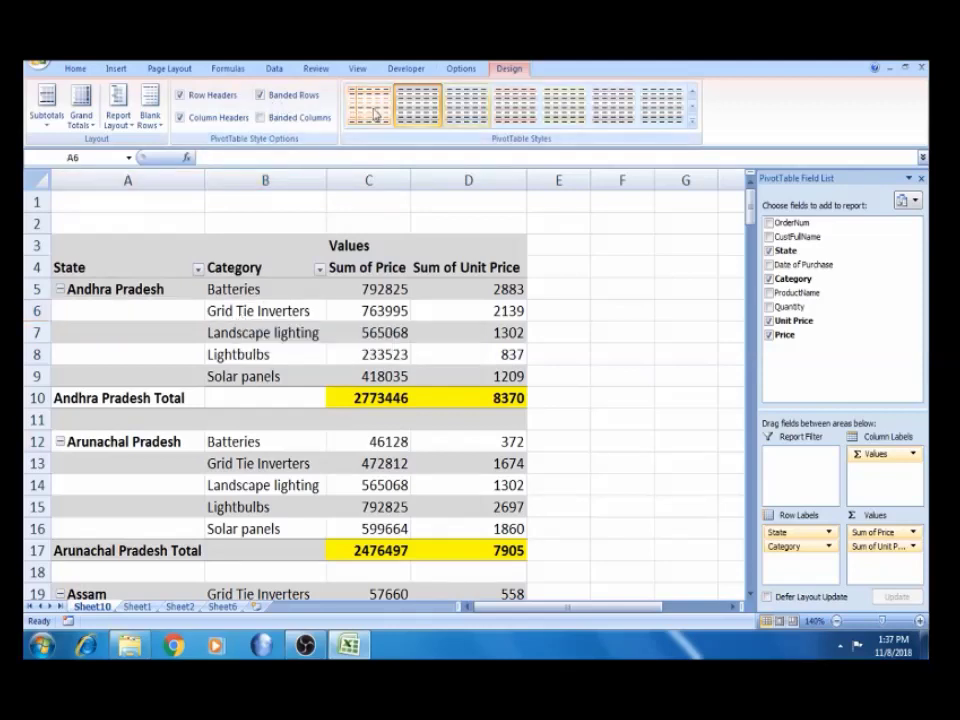
pyautogui.click(284, 325)
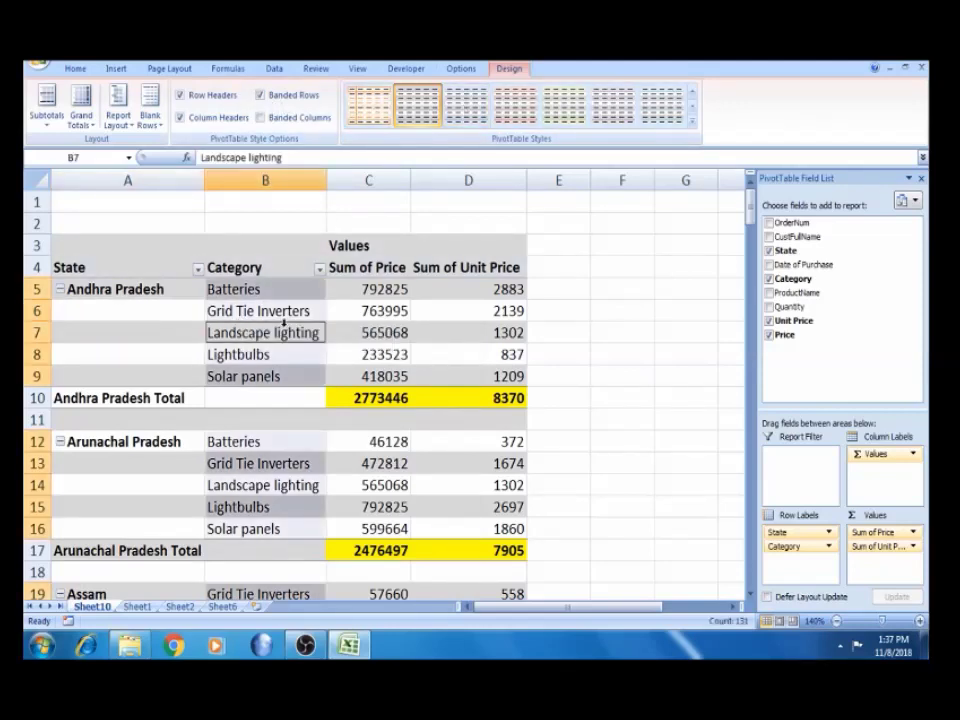
pyautogui.click(341, 340)
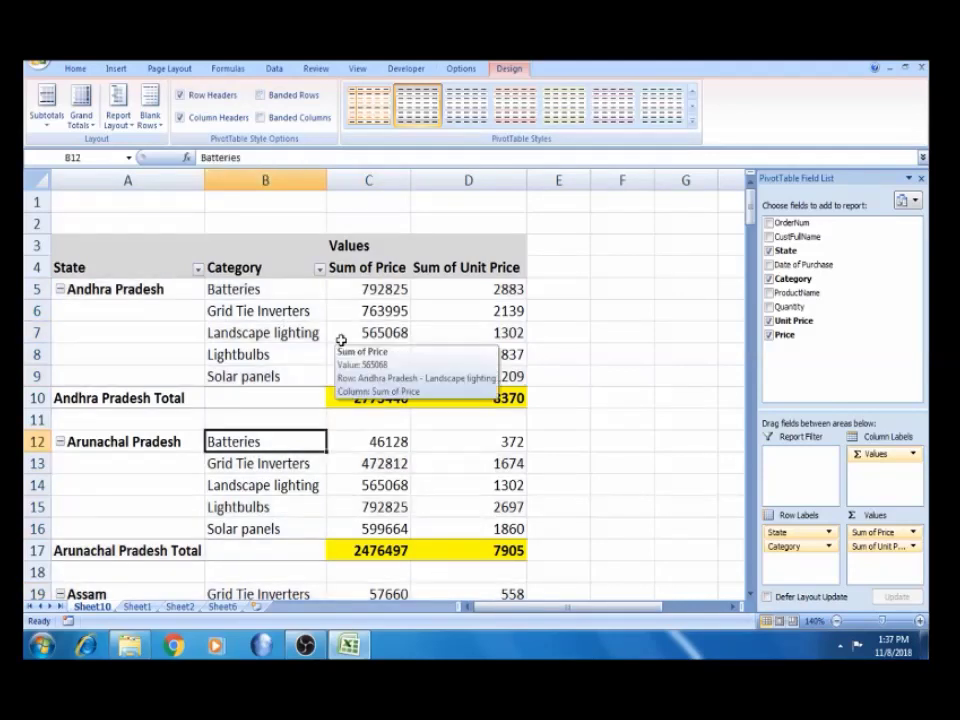
pyautogui.click(368, 355)
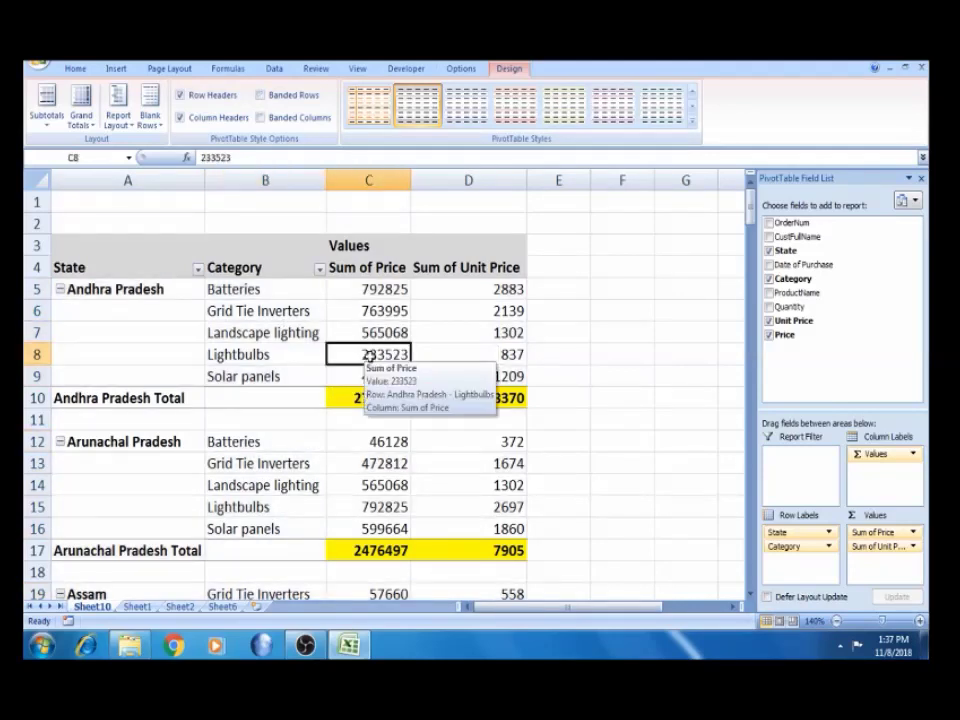
pyautogui.click(385, 309)
pyautogui.click(385, 289)
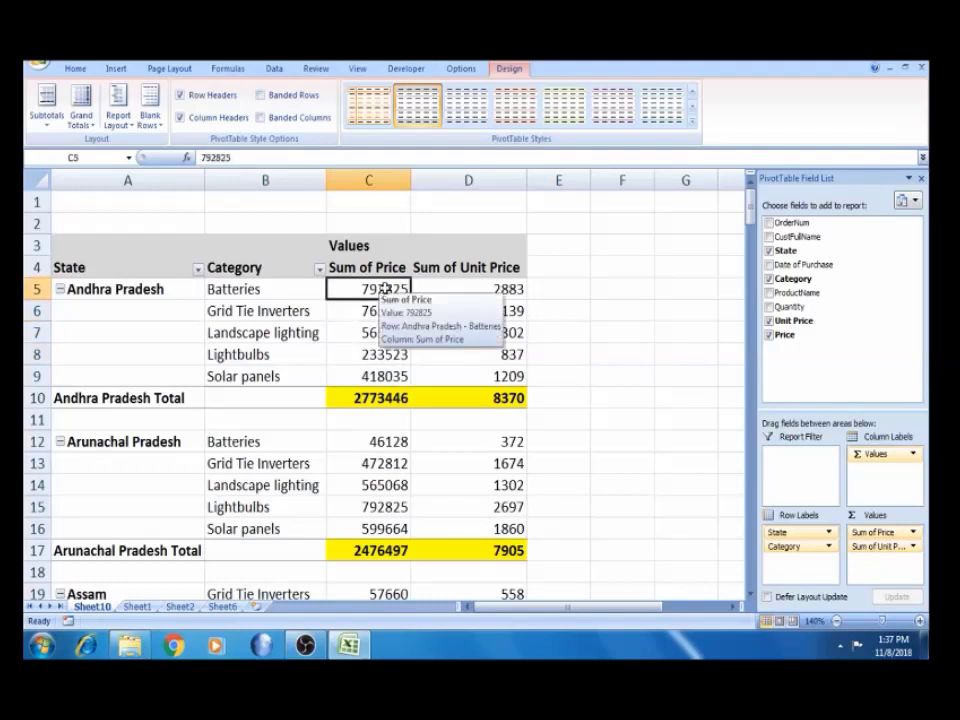
# Review the Sum of Price field settings without changes, then close the PivotTable Field List.
pyautogui.rightClick(388, 292)
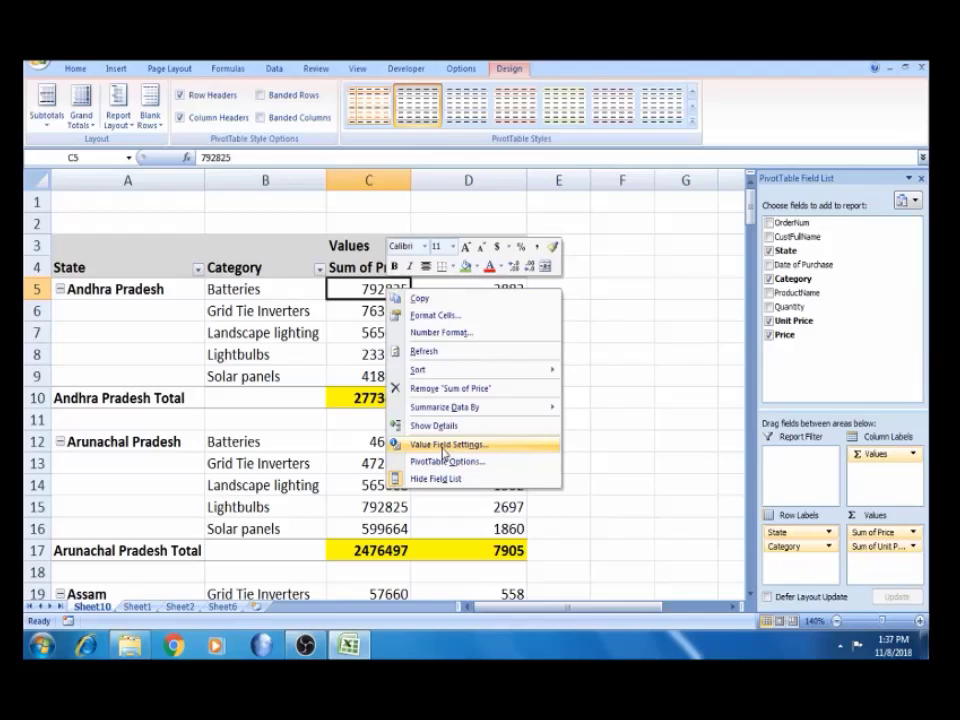
pyautogui.click(339, 403)
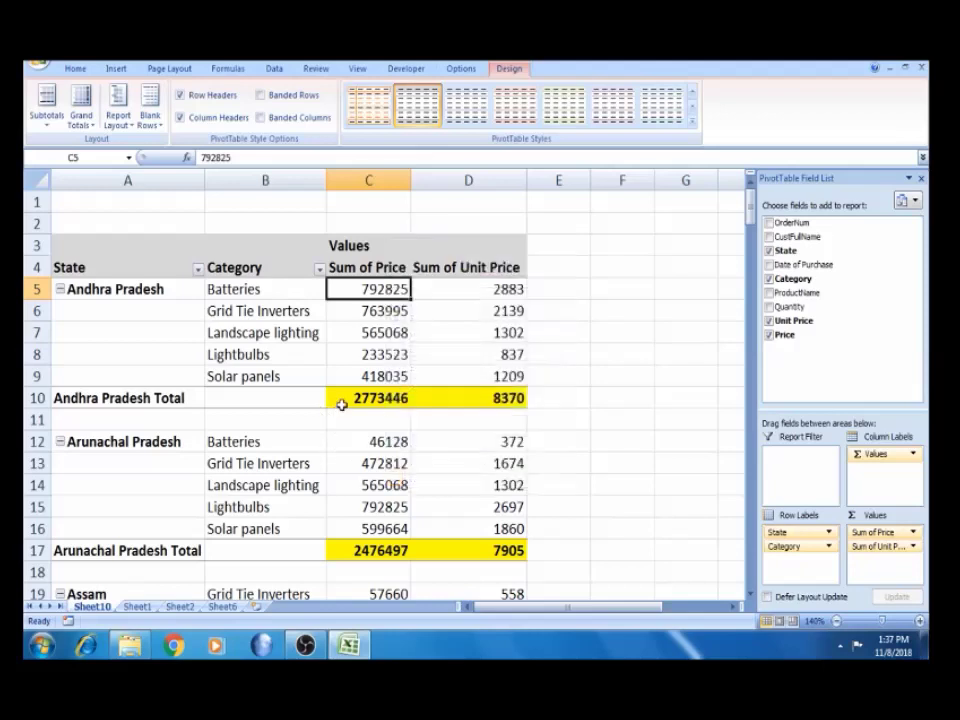
pyautogui.click(341, 403)
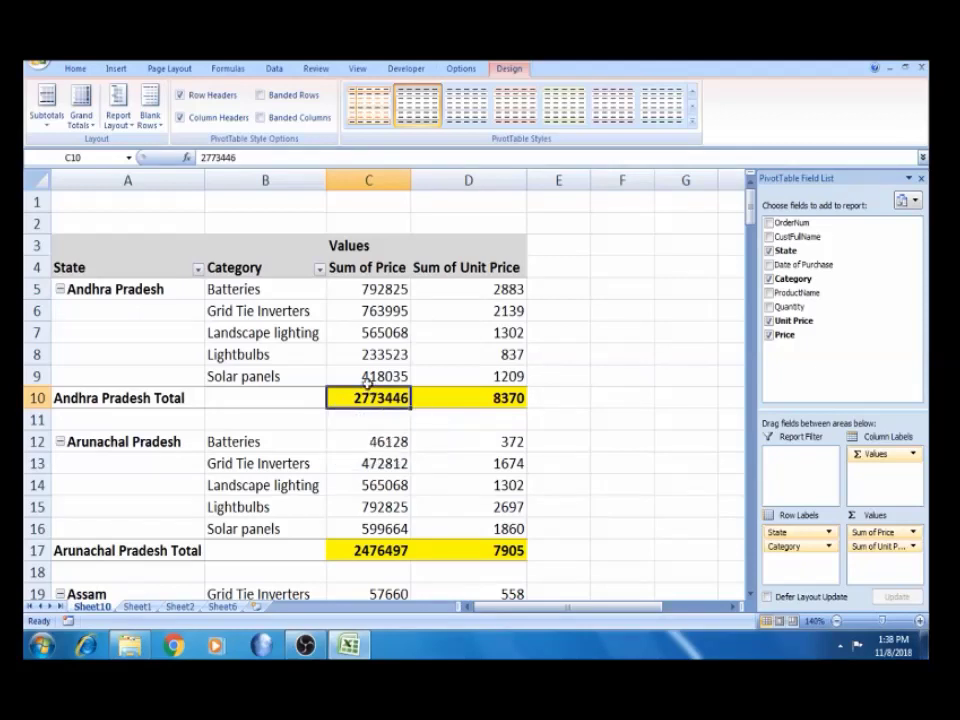
pyautogui.click(366, 378)
pyautogui.rightClick(369, 381)
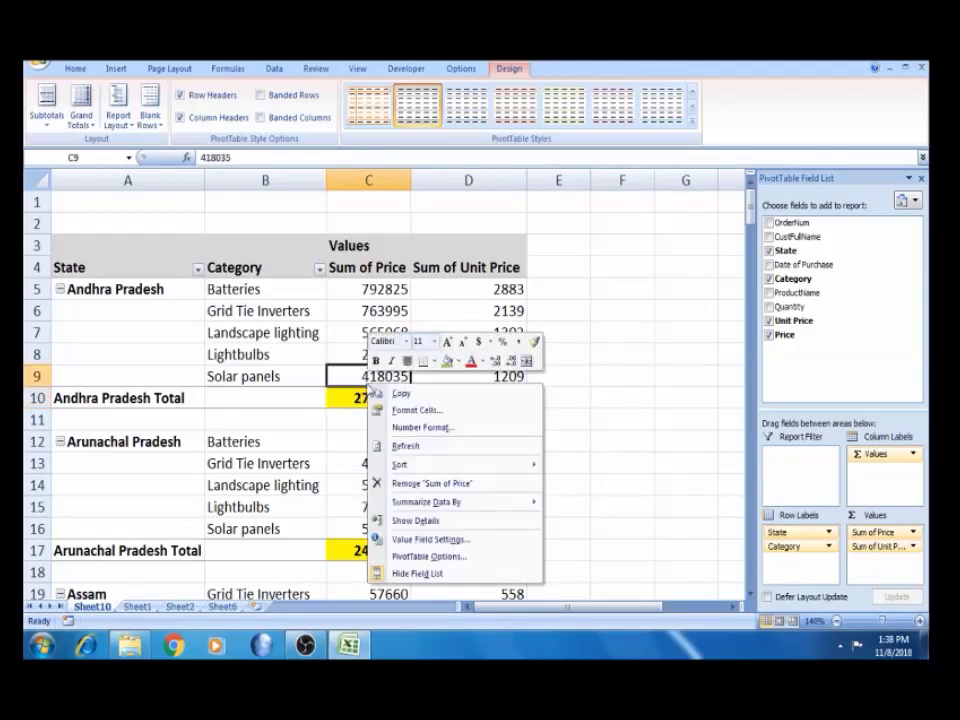
pyautogui.click(420, 541)
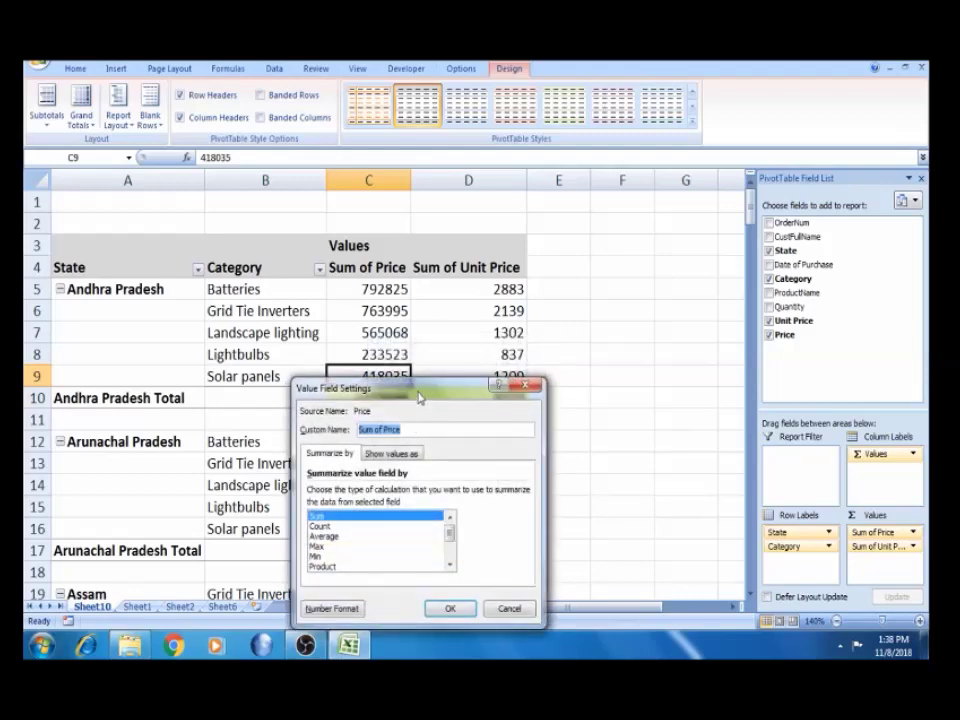
pyautogui.moveTo(419, 398); pyautogui.dragTo(557, 224)
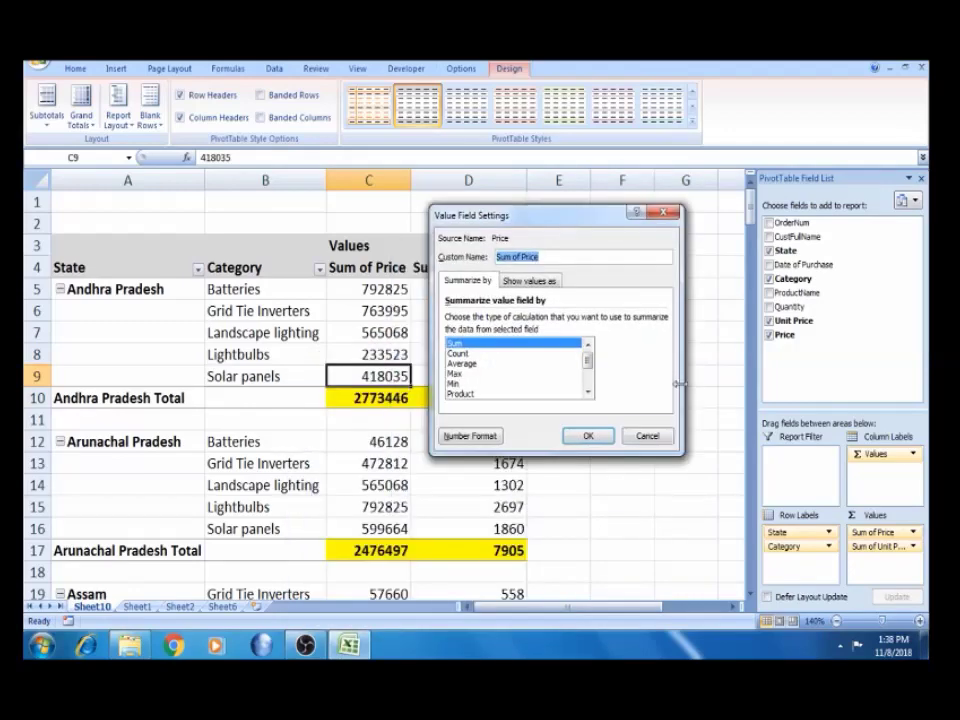
pyautogui.moveTo(533, 218); pyautogui.dragTo(578, 220)
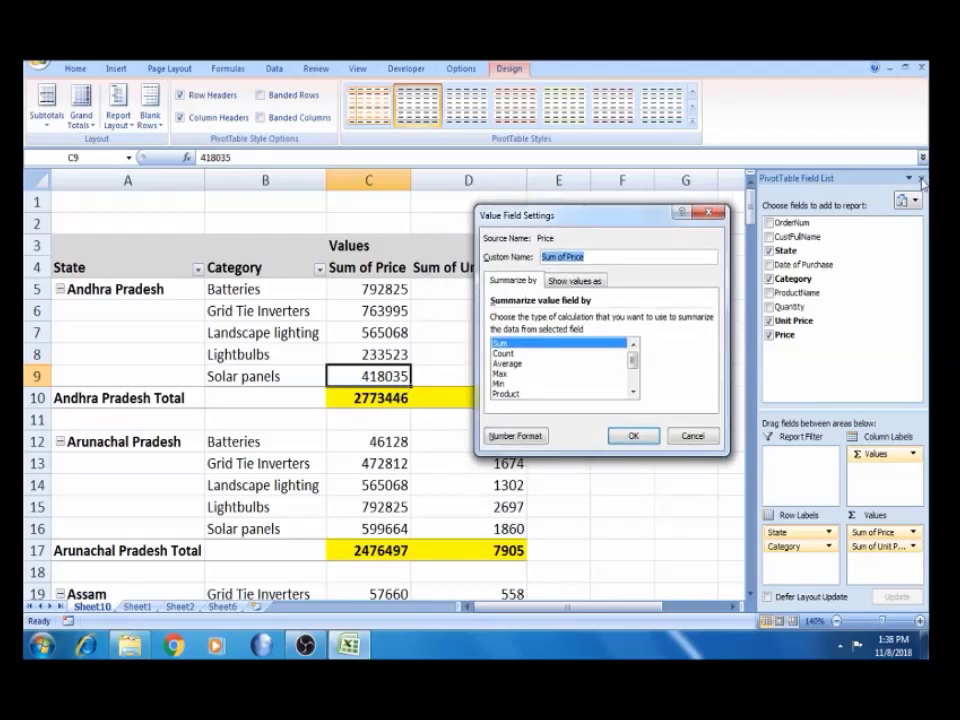
pyautogui.click(692, 435)
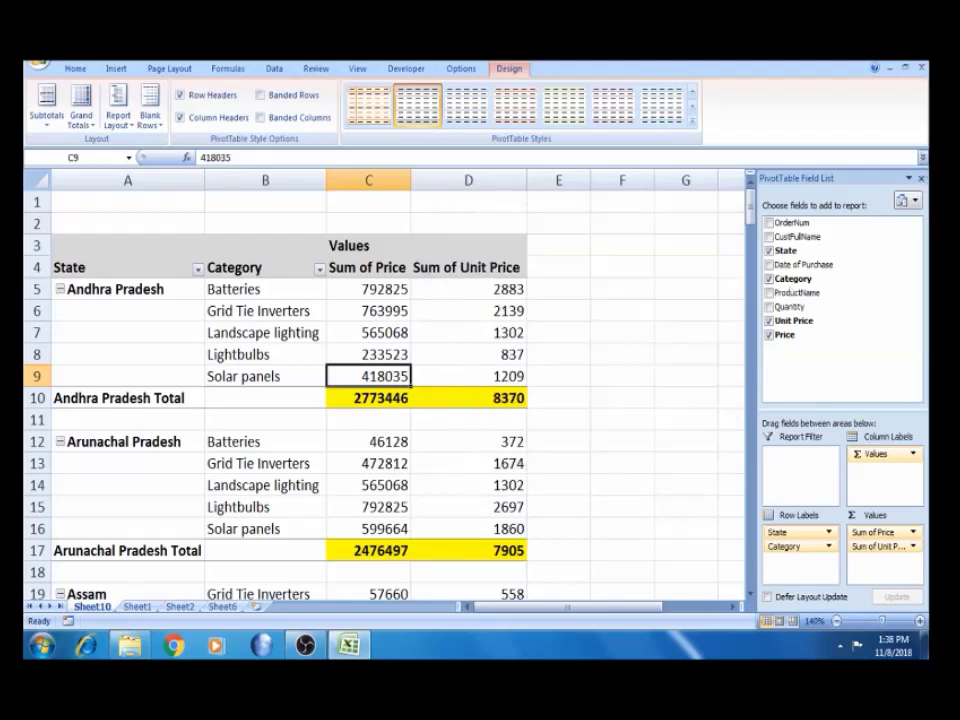
pyautogui.click(921, 177)
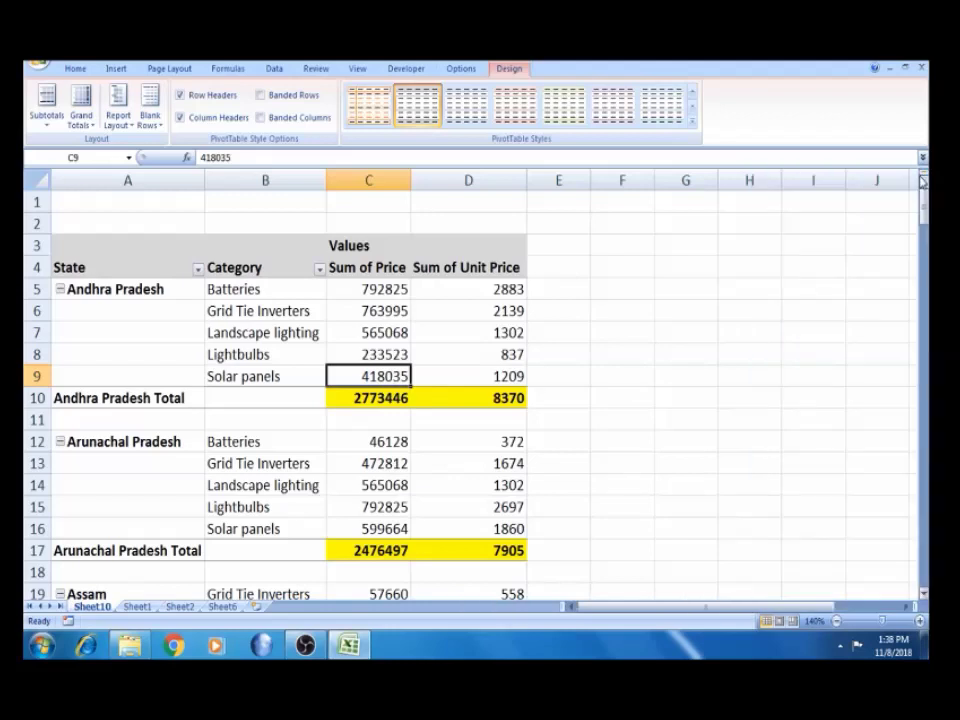
# Summarize the Unit Price field by Count, making column D Count of Unit Price.
pyautogui.rightClick(419, 338)
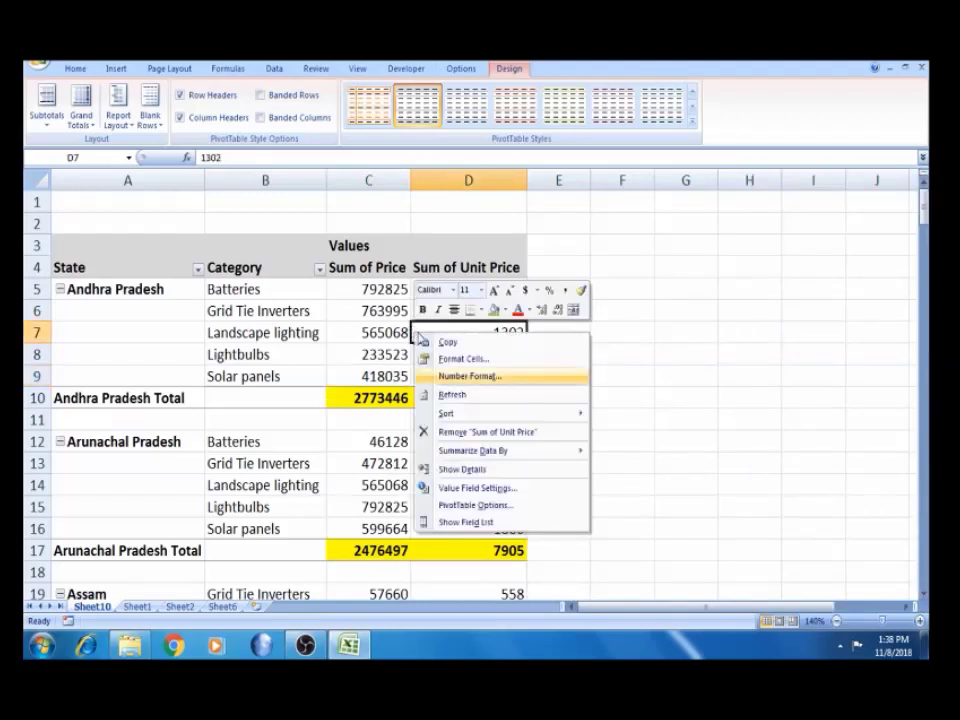
pyautogui.click(477, 488)
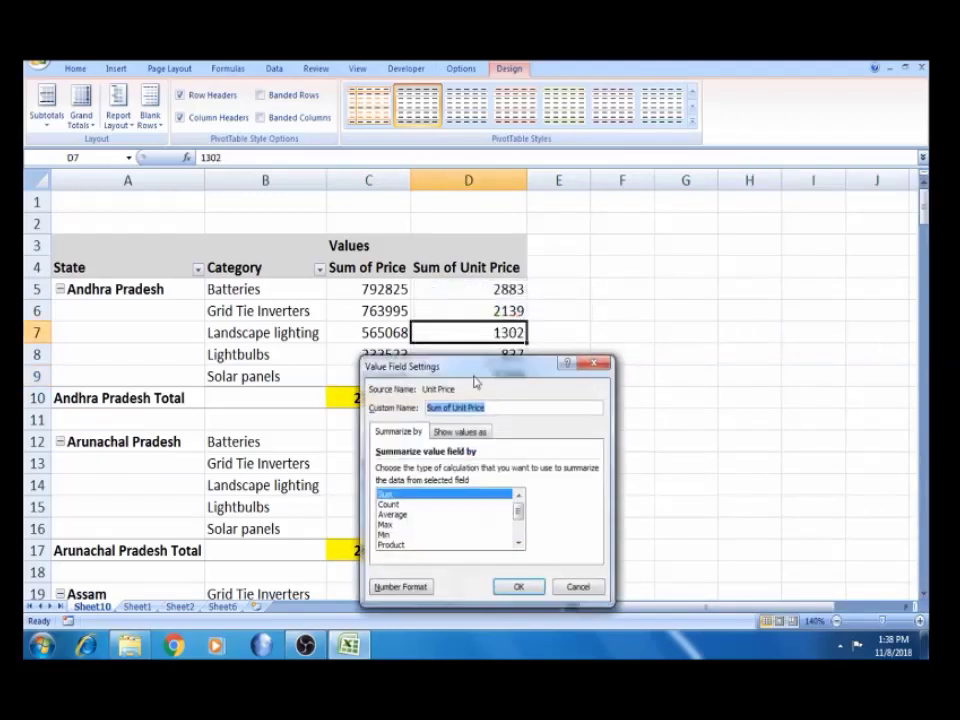
pyautogui.moveTo(648, 214); pyautogui.dragTo(700, 192)
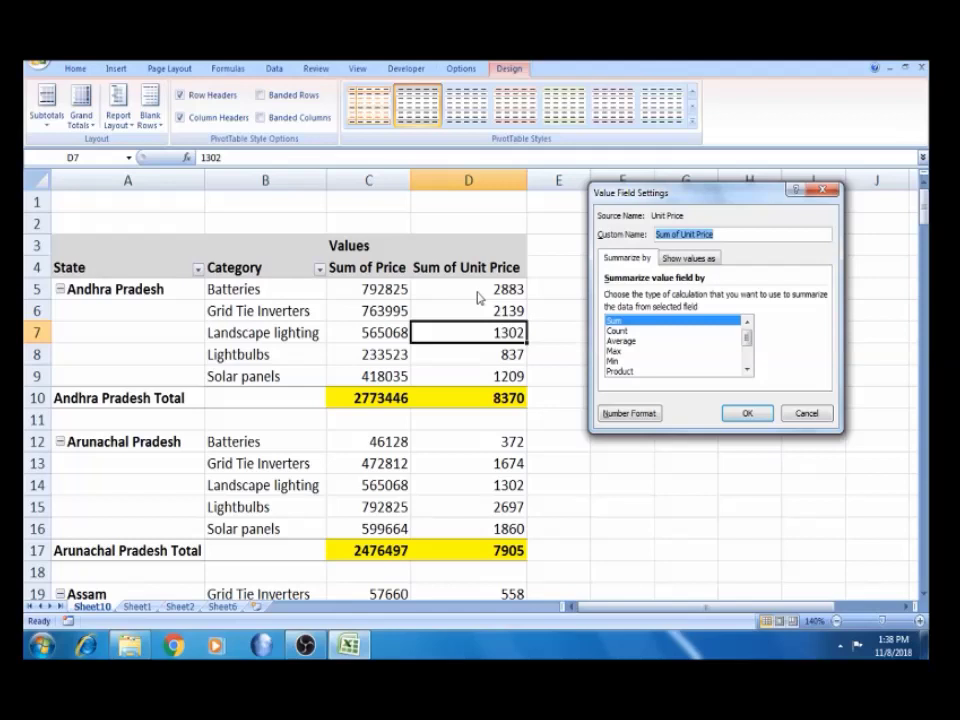
pyautogui.click(624, 331)
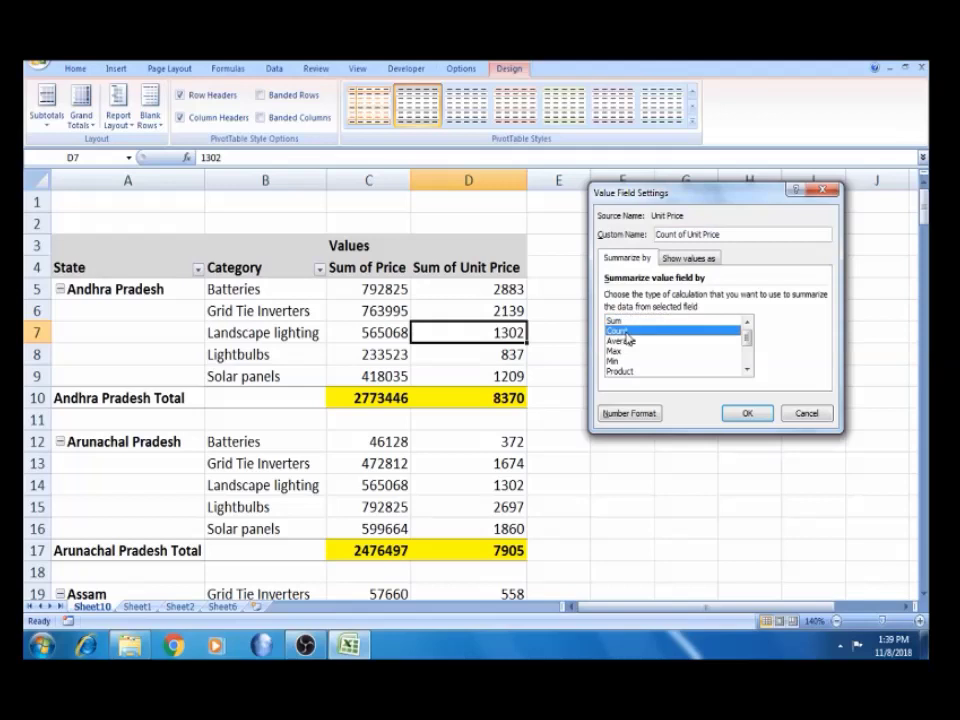
pyautogui.click(746, 414)
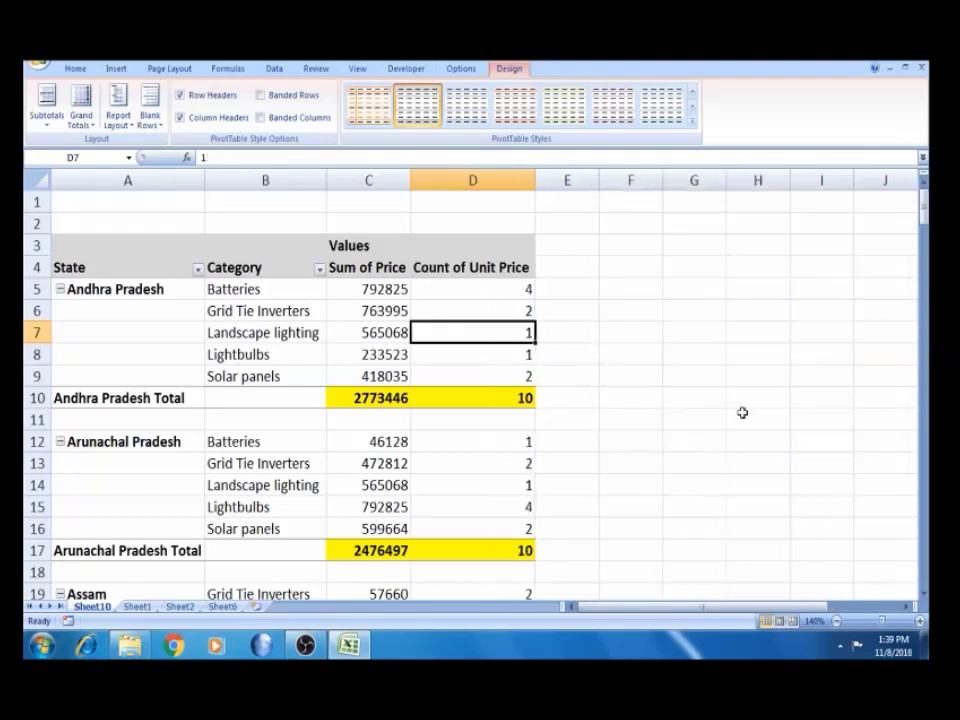
pyautogui.click(500, 290)
pyautogui.click(380, 288)
pyautogui.rightClick(380, 288)
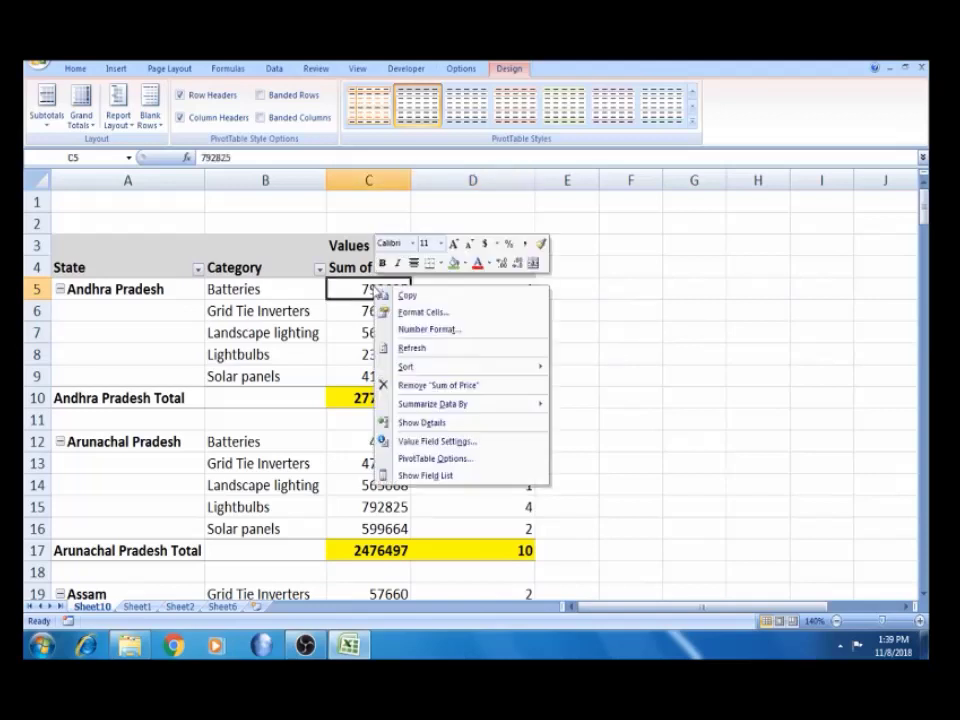
# Summarize the Price field by Count, making it Count of Price.
pyautogui.click(440, 441)
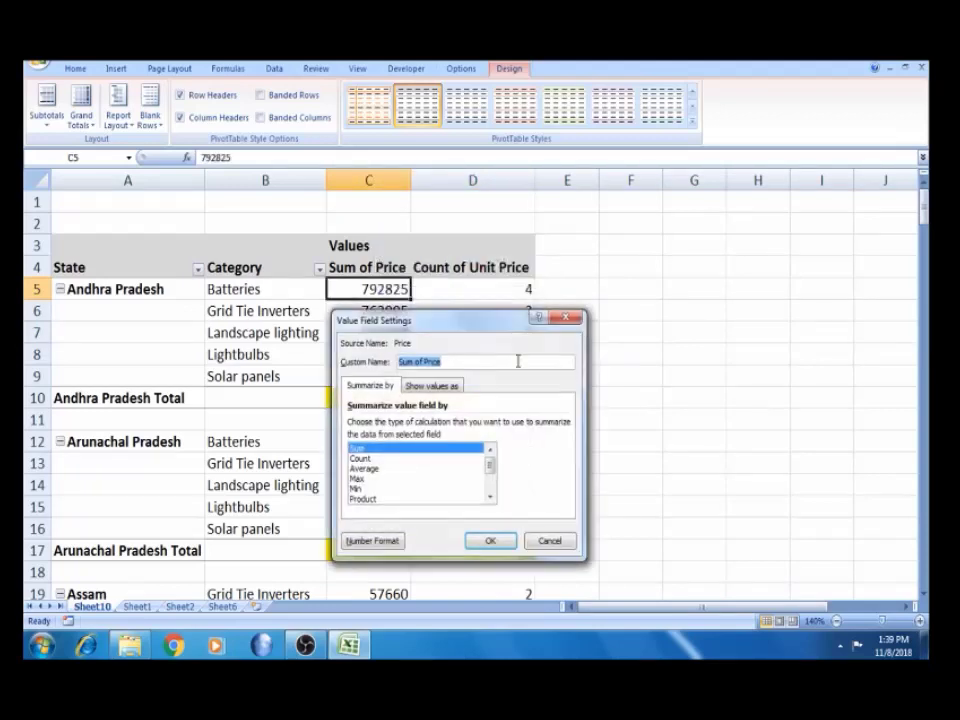
pyautogui.click(362, 459)
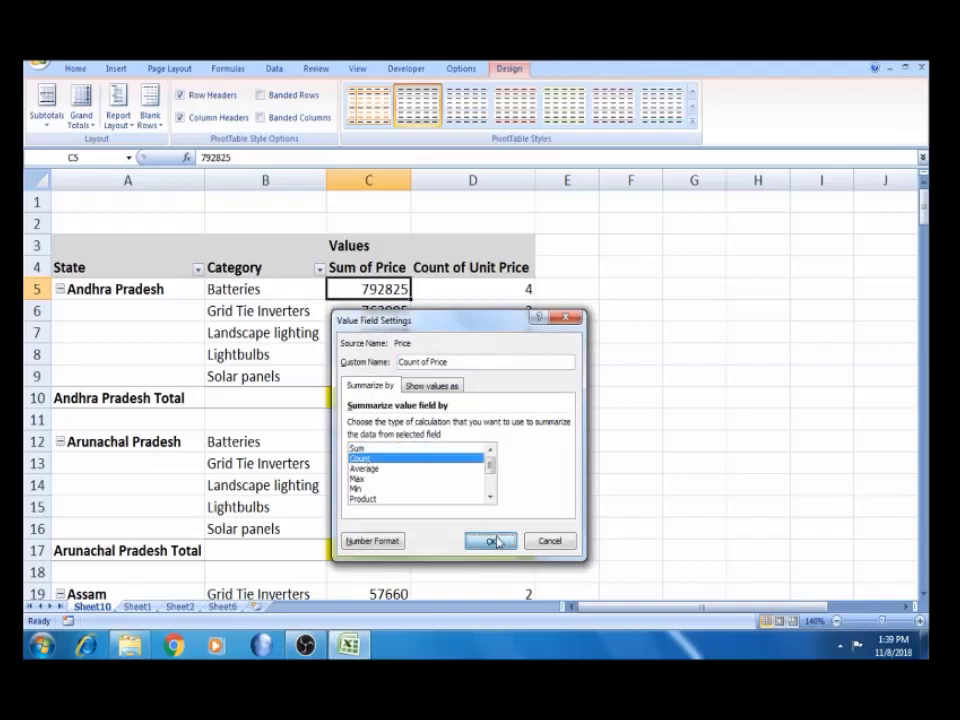
pyautogui.click(490, 540)
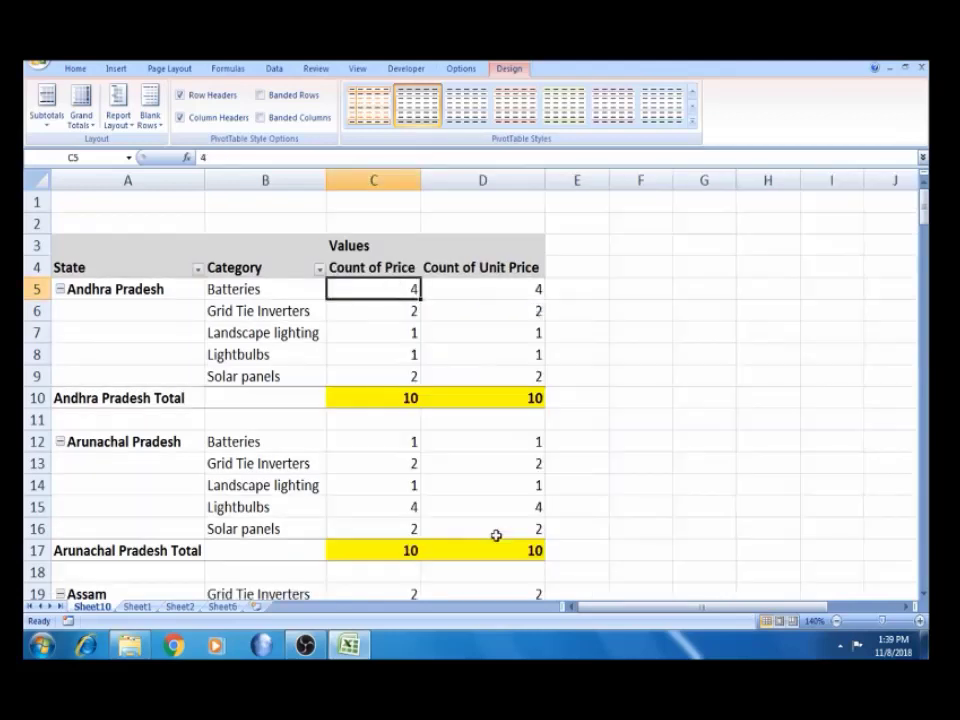
pyautogui.click(493, 396)
pyautogui.click(505, 288)
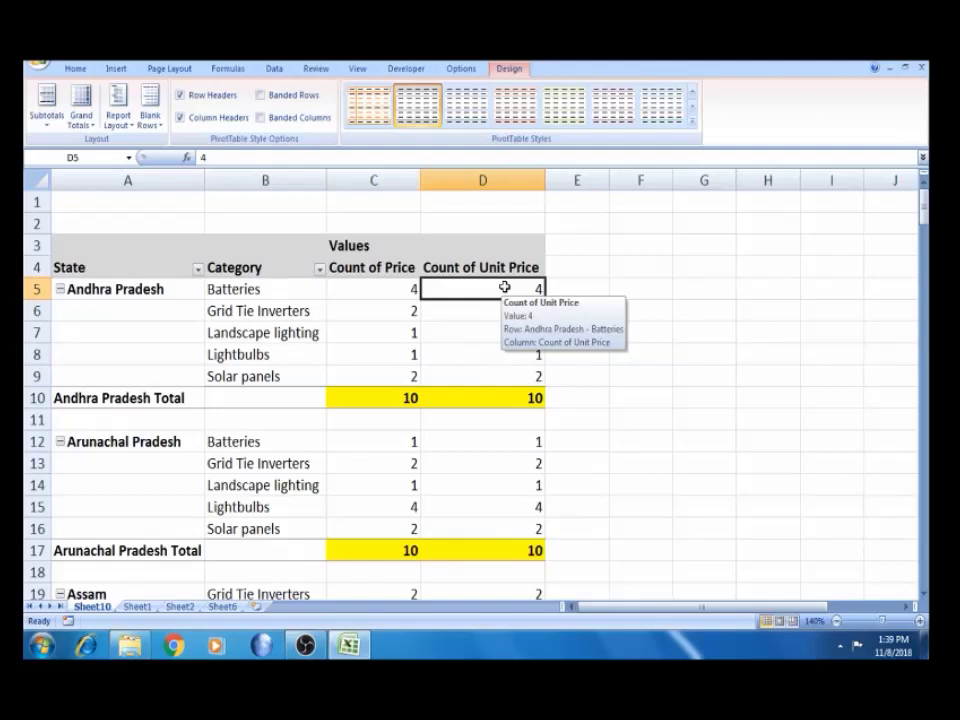
# Check the state total counts, such as Assam Total 10, and select the Total rows.
pyautogui.click(236, 292)
pyautogui.click(158, 289)
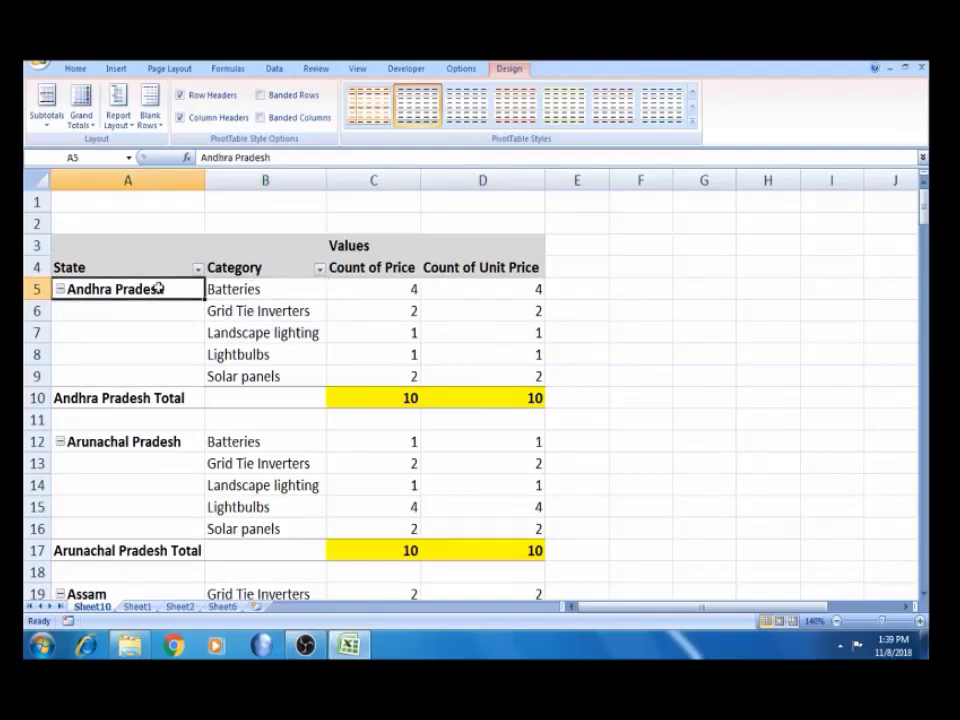
pyautogui.click(378, 287)
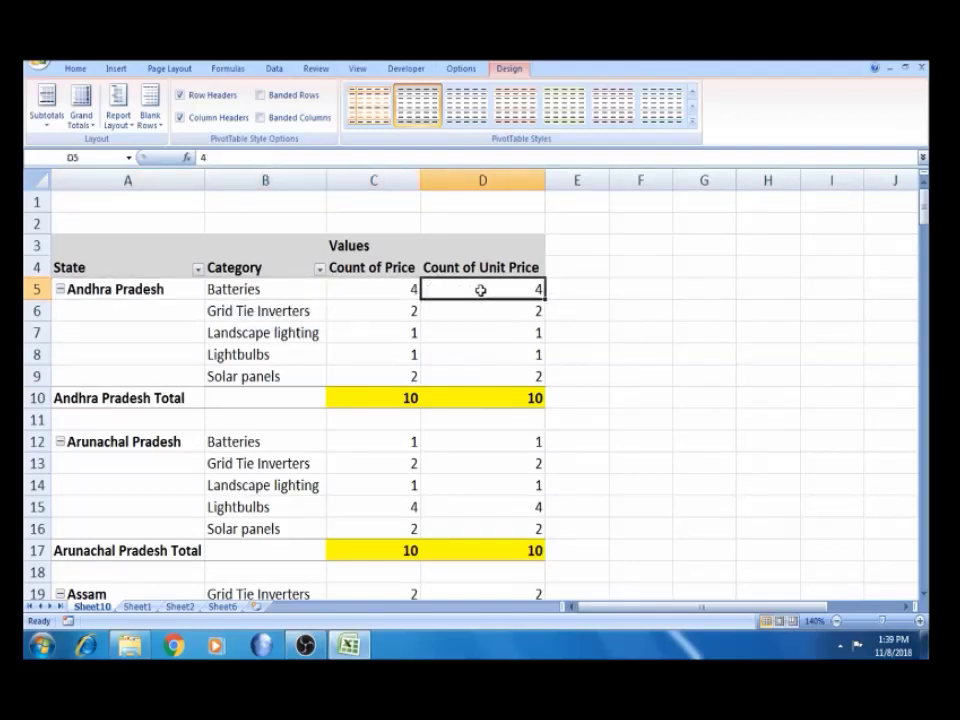
pyautogui.click(511, 403)
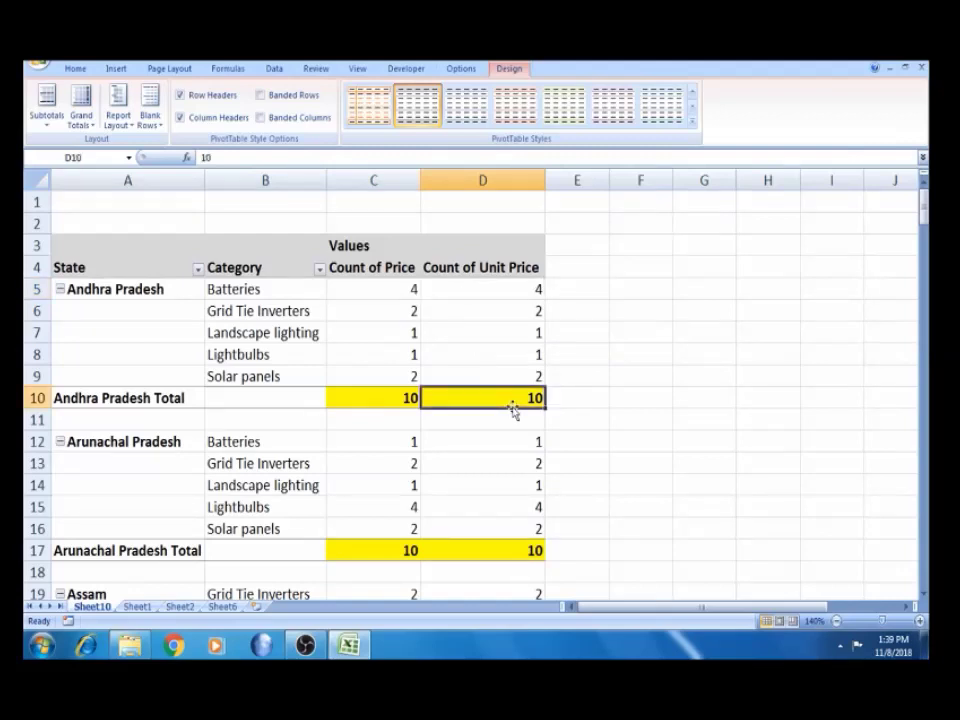
pyautogui.hotkey('ctrl', 'Down')
pyautogui.hotkey('ctrl', 'Down')
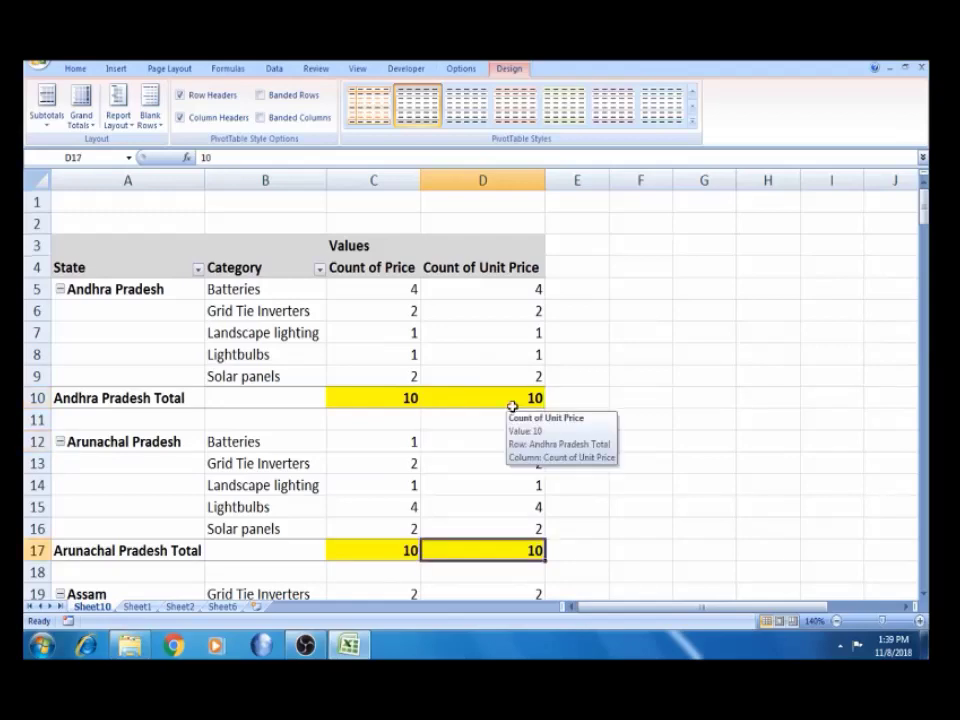
pyautogui.hotkey('ctrl', 'Down')
pyautogui.hotkey('ctrl', 'Down')
pyautogui.press('Left')
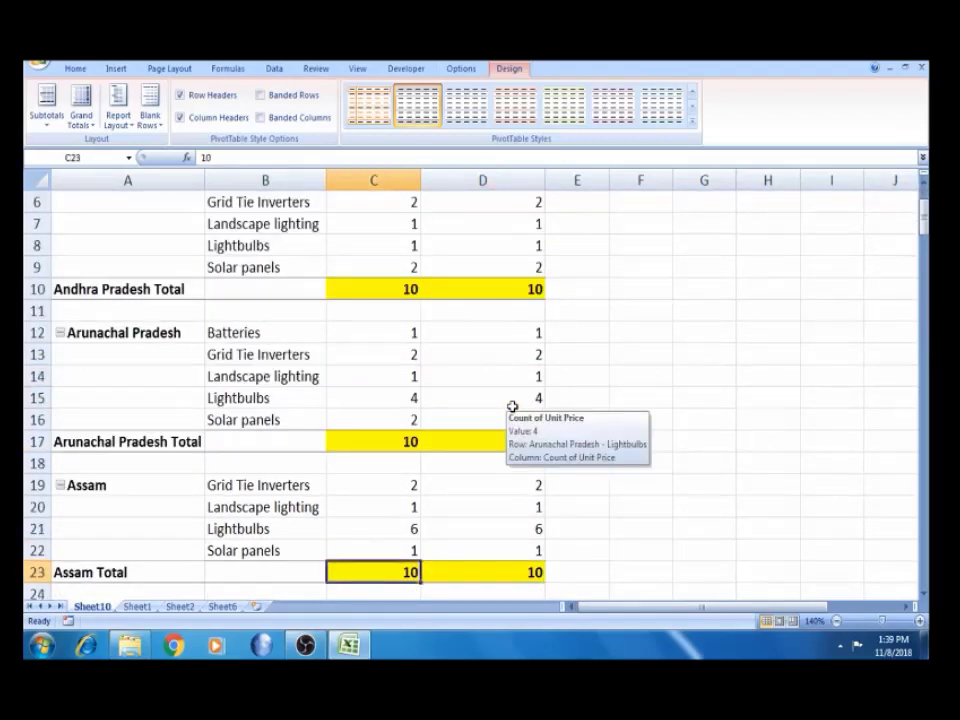
pyautogui.press('Down')
pyautogui.press('Down')
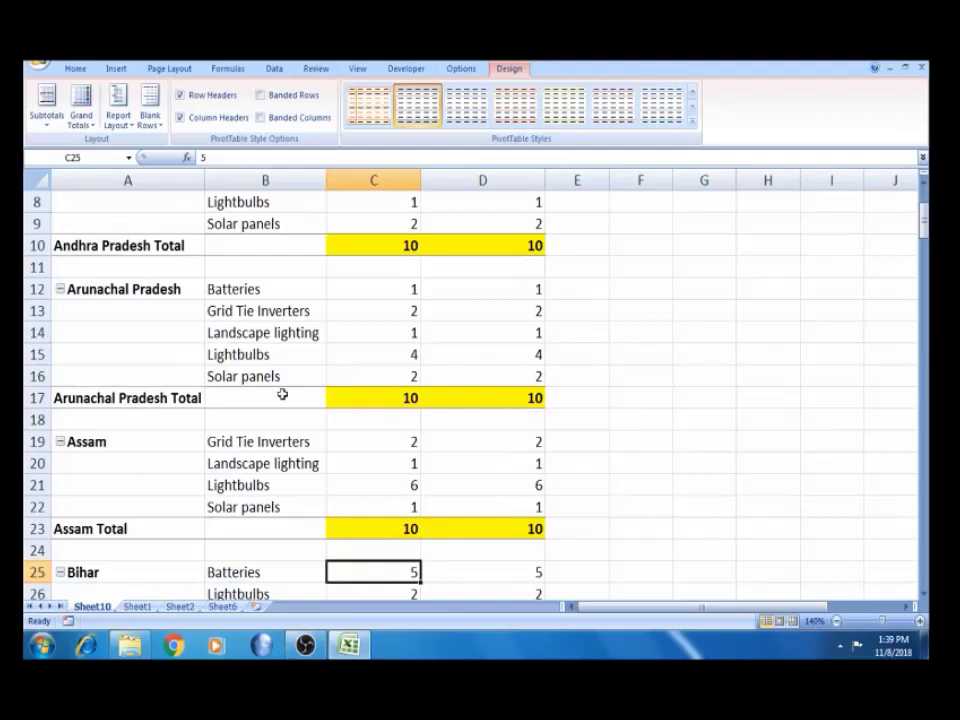
pyautogui.click(283, 390)
pyautogui.click(128, 252)
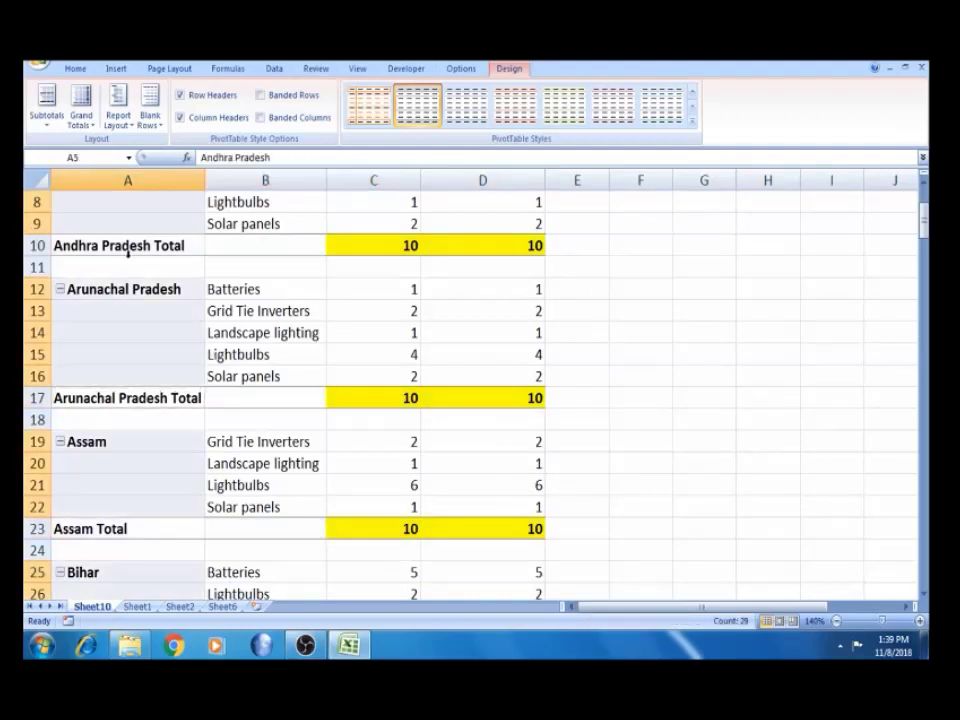
# Remove the blank line after each state group in the pivot table.
pyautogui.click(152, 125)
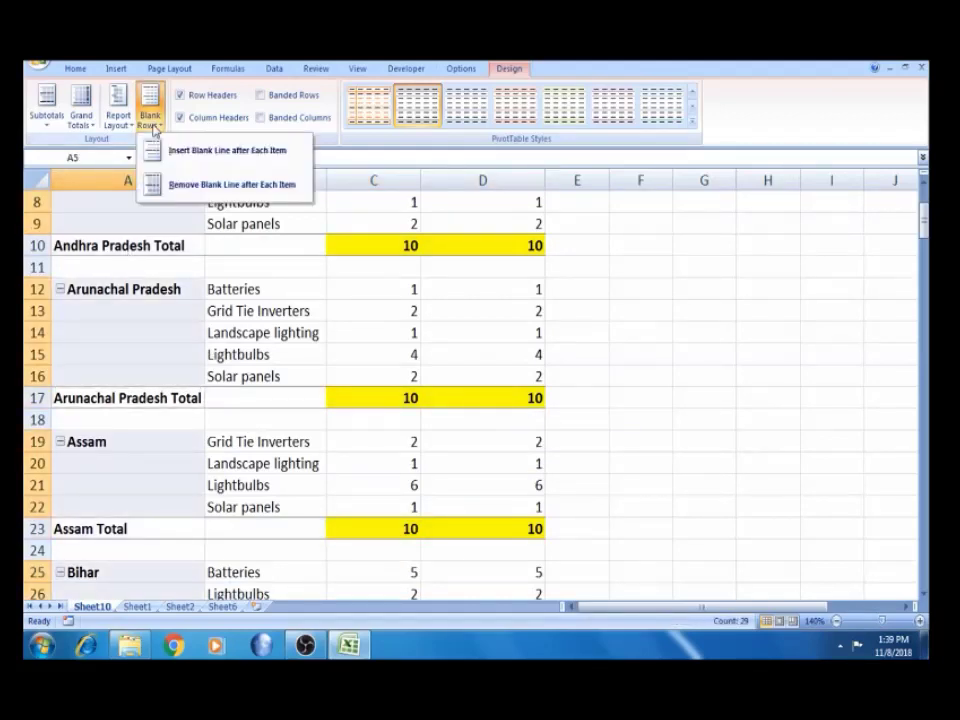
pyautogui.click(190, 184)
pyautogui.click(504, 298)
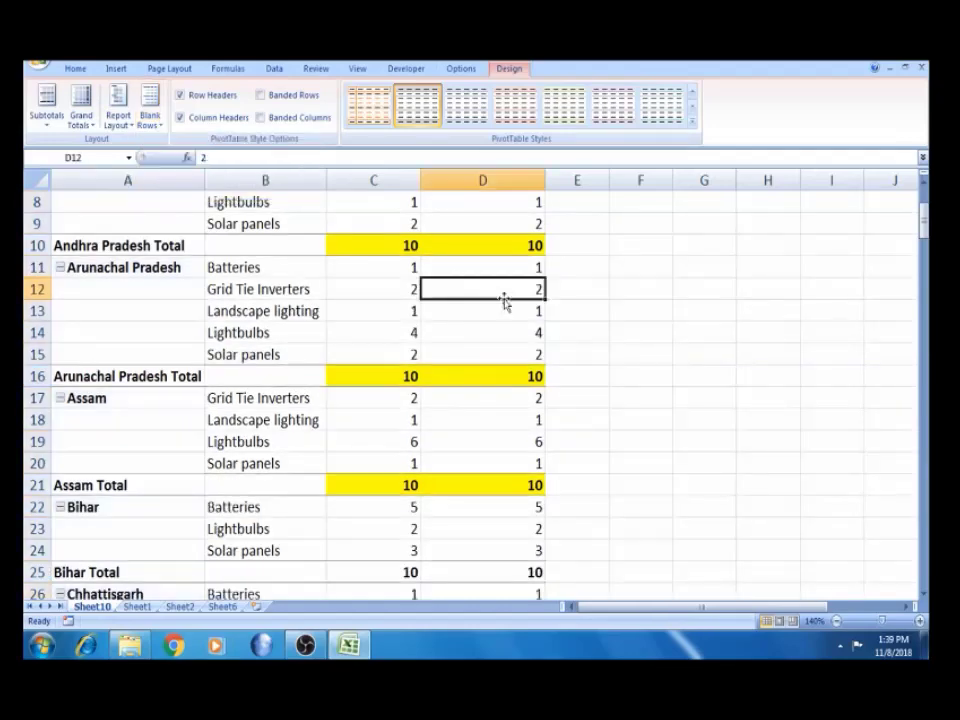
pyautogui.hotkey('ctrl', 'Up')
pyautogui.hotkey('ctrl', 'Down')
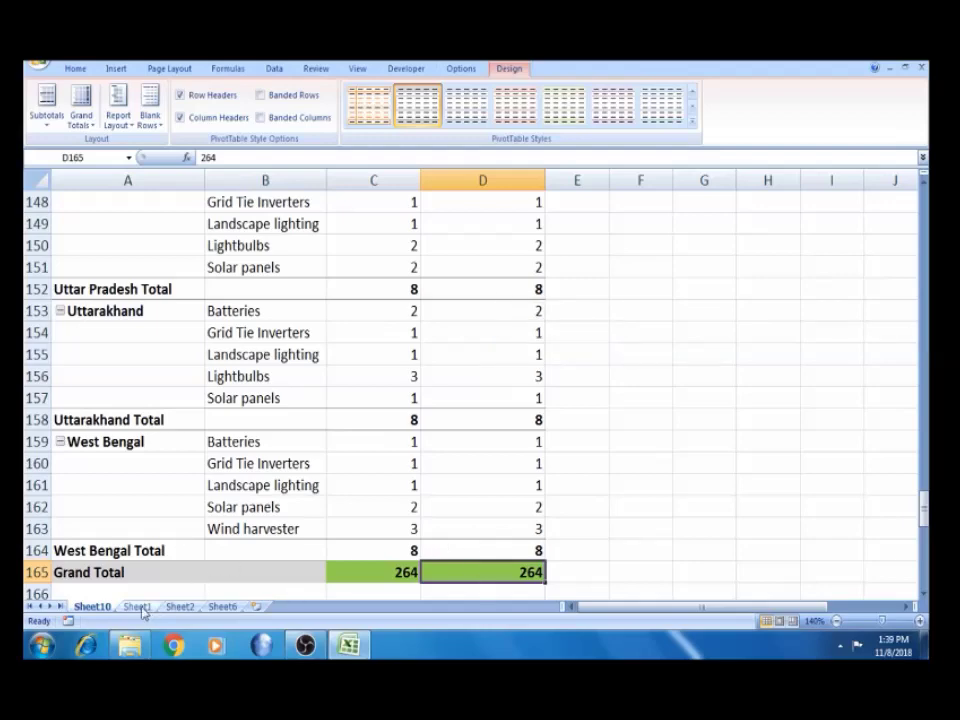
# Check the last source data row on Sheet1, then review the state totals on Sheet10.
pyautogui.hotkey('ctrl', 'pagedown')
pyautogui.click(130, 234)
pyautogui.hotkey('ctrl', 'Down')
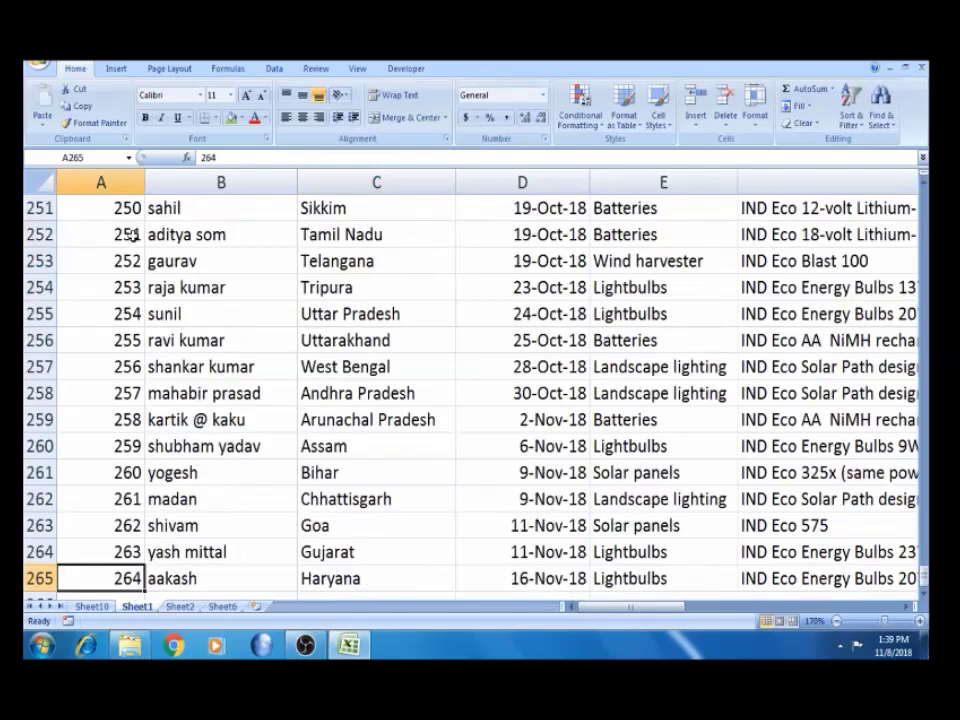
pyautogui.click(90, 606)
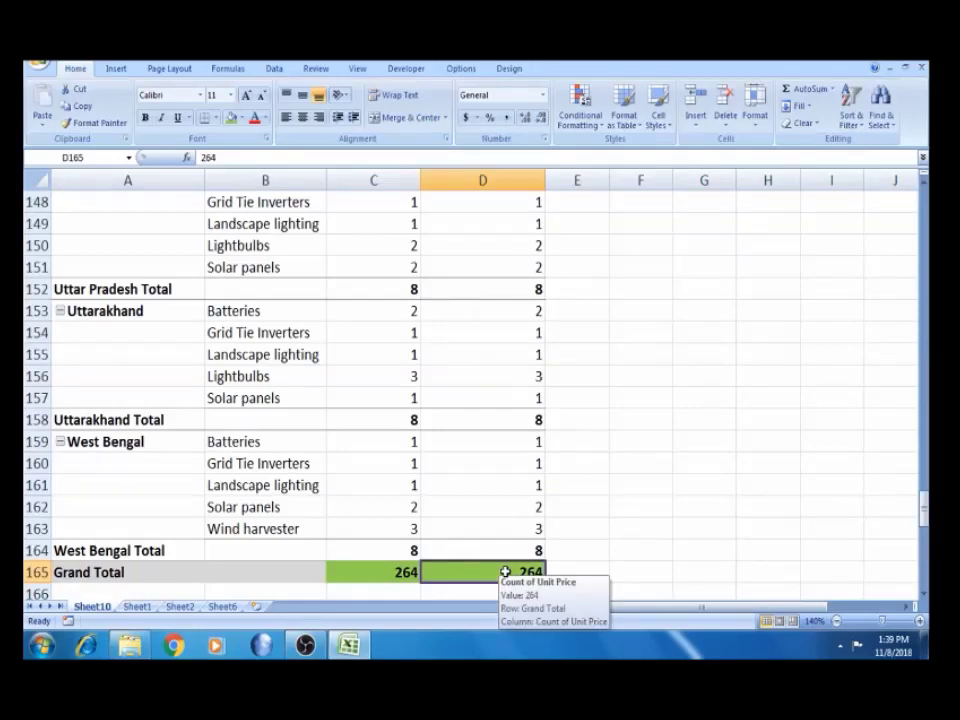
pyautogui.press('Up')
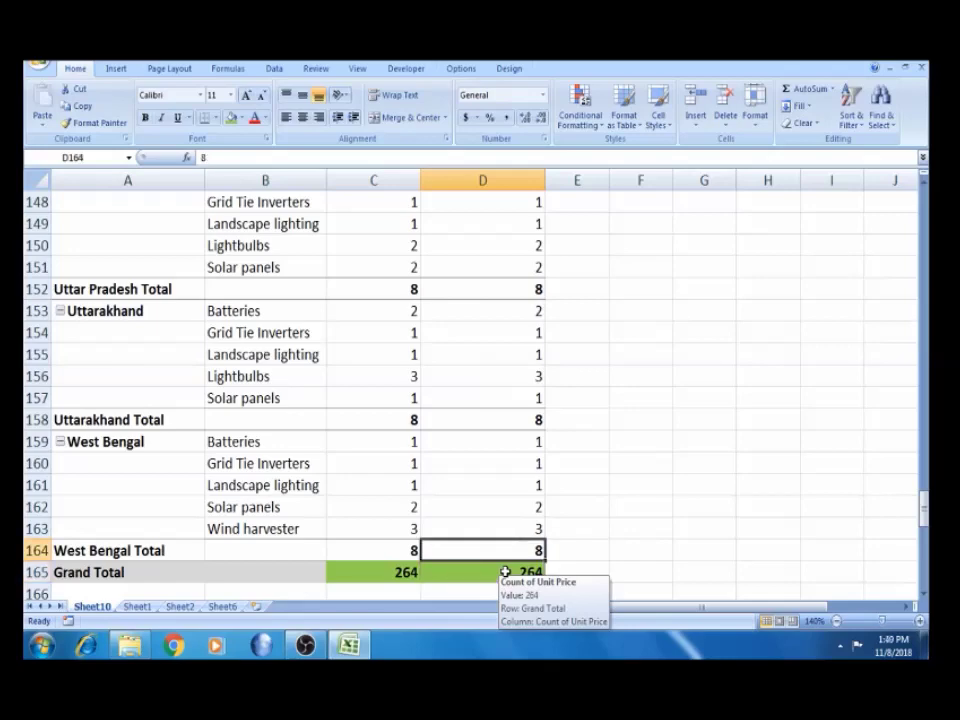
pyautogui.click(521, 306)
pyautogui.press('Up')
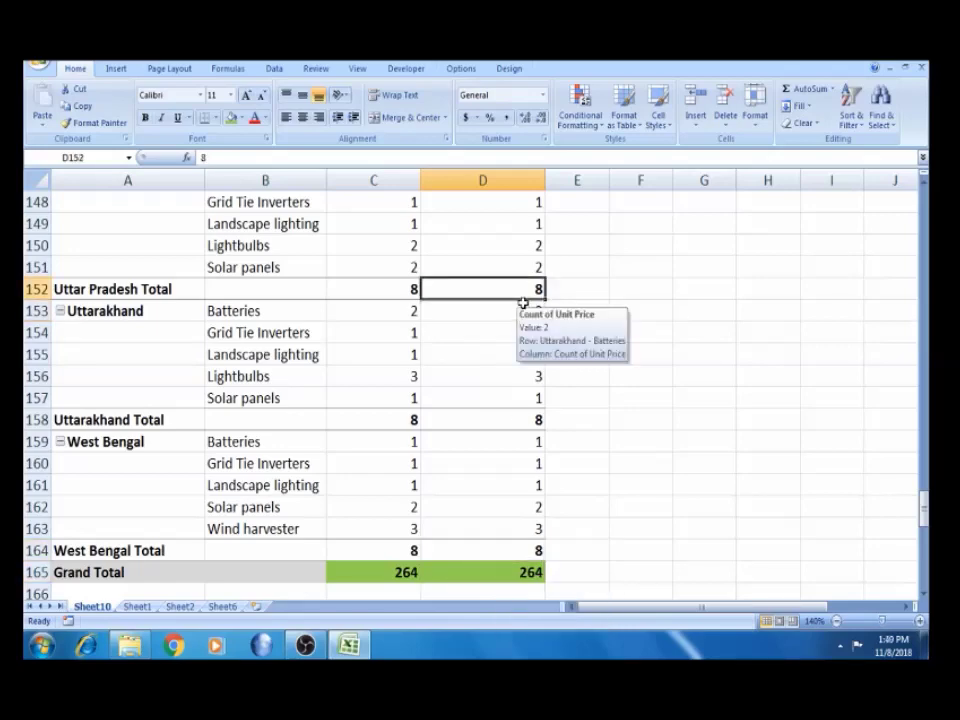
pyautogui.press('Up')
pyautogui.press('Up')
pyautogui.press('Up')
pyautogui.press('Up')
pyautogui.press('Up')
pyautogui.press('Up')
pyautogui.press('Up')
pyautogui.press('Up')
pyautogui.press('Up')
pyautogui.press('Up')
pyautogui.press('Up')
pyautogui.press('Up')
pyautogui.press('Up')
pyautogui.press('Up')
pyautogui.press('Up')
pyautogui.press('Up')
pyautogui.press('Up')
pyautogui.press('Down')
pyautogui.press('Down')
pyautogui.press('Down')
pyautogui.press('Down')
pyautogui.hotkey('ctrl', 'Up')
pyautogui.hotkey('ctrl', 'Up')
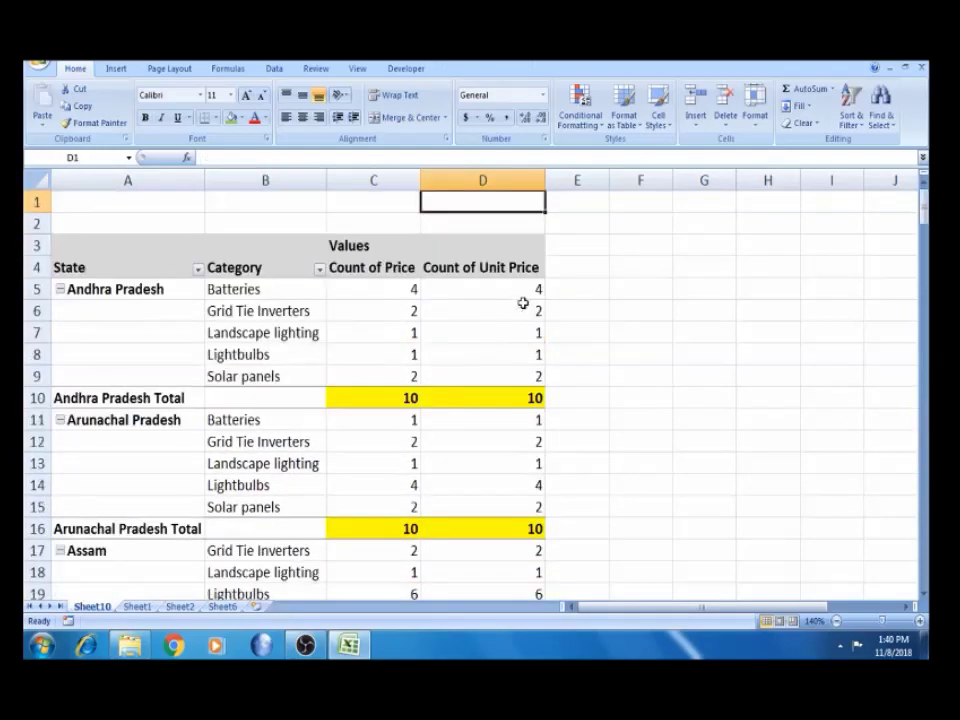
# Summarize Unit Price by Average, giving Andhra Pradesh Total 837 and Arunachal Pradesh 790.5.
pyautogui.press('Down')
pyautogui.press('Down')
pyautogui.press('Down')
pyautogui.press('Down')
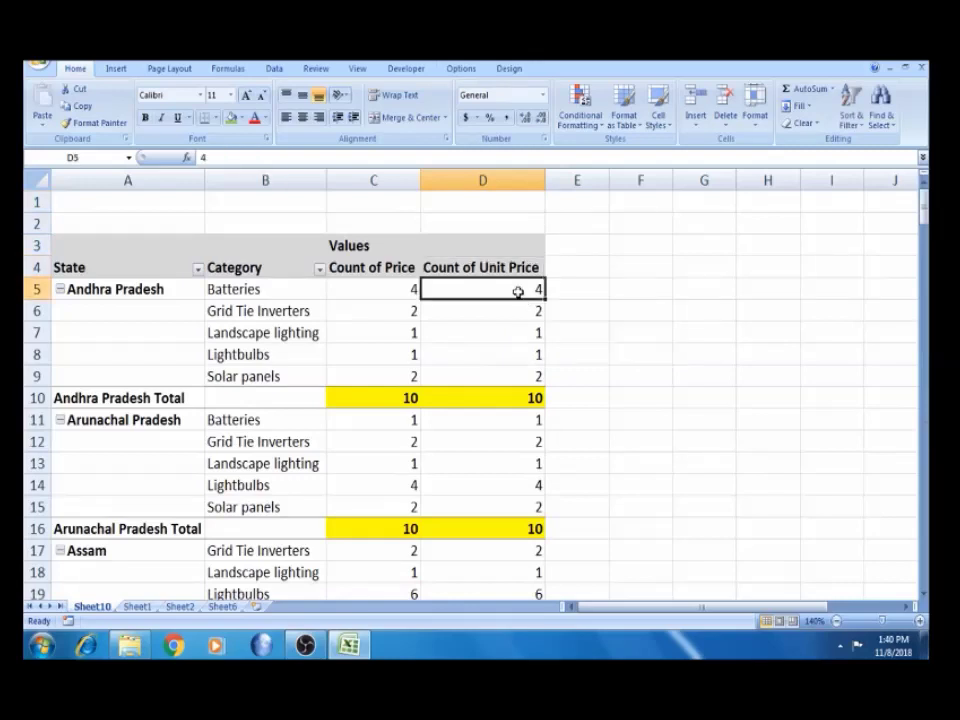
pyautogui.rightClick(518, 291)
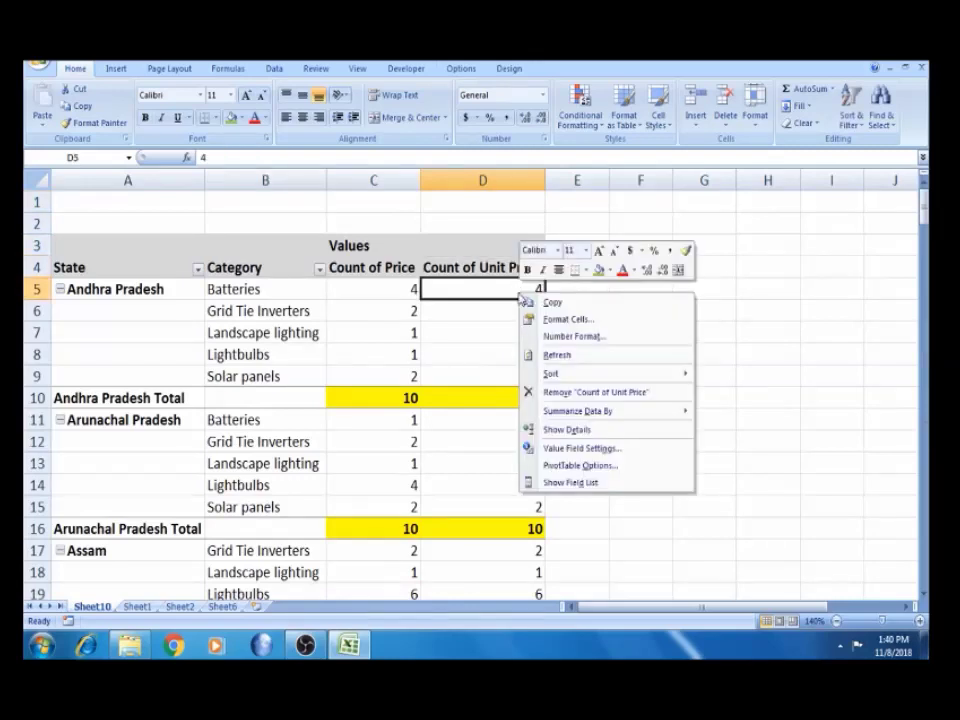
pyautogui.click(575, 450)
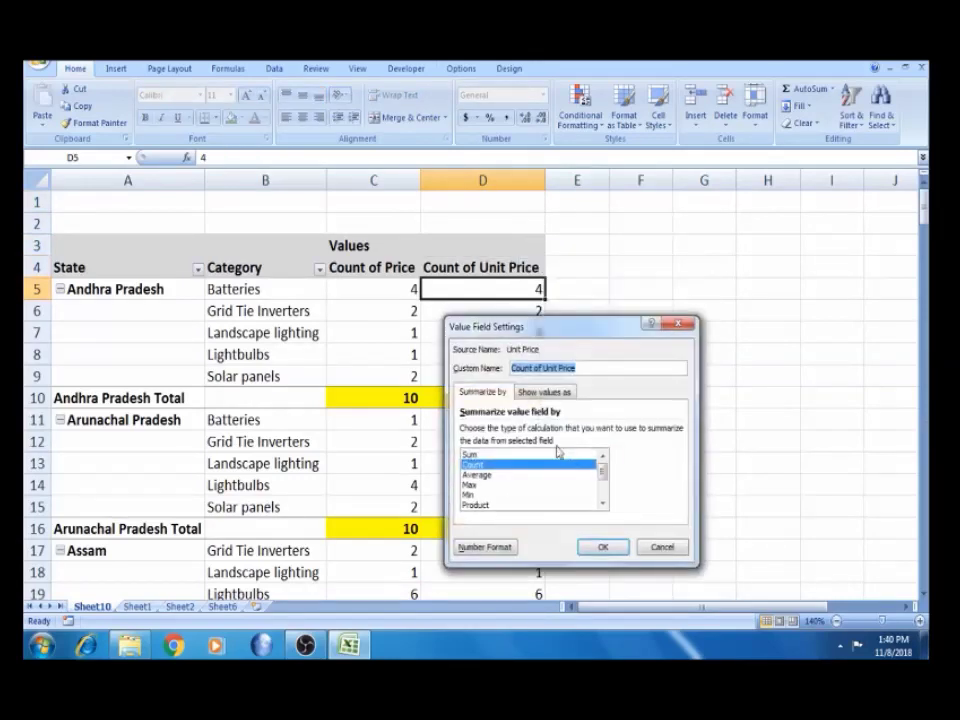
pyautogui.moveTo(527, 331); pyautogui.dragTo(727, 268)
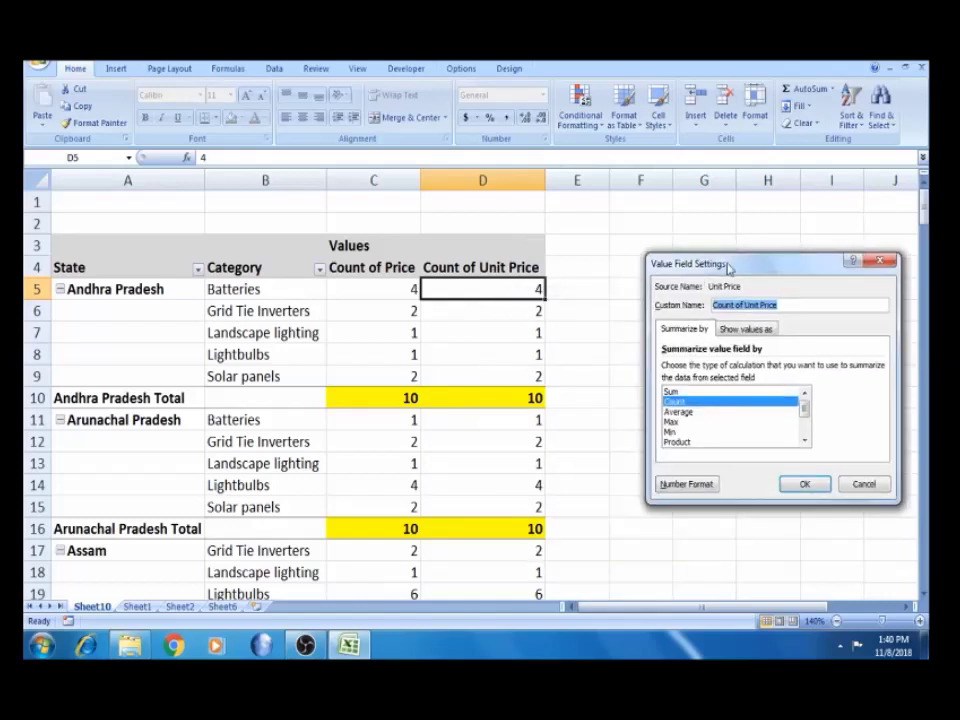
pyautogui.click(692, 411)
pyautogui.click(801, 485)
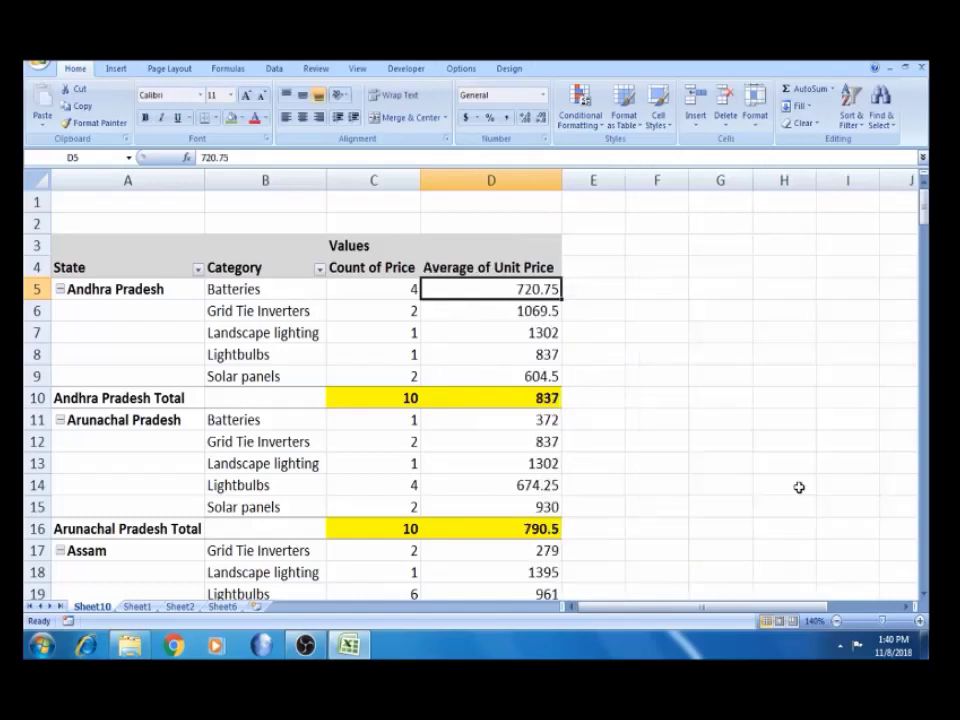
pyautogui.moveTo(531, 290)
pyautogui.rightClick(469, 288)
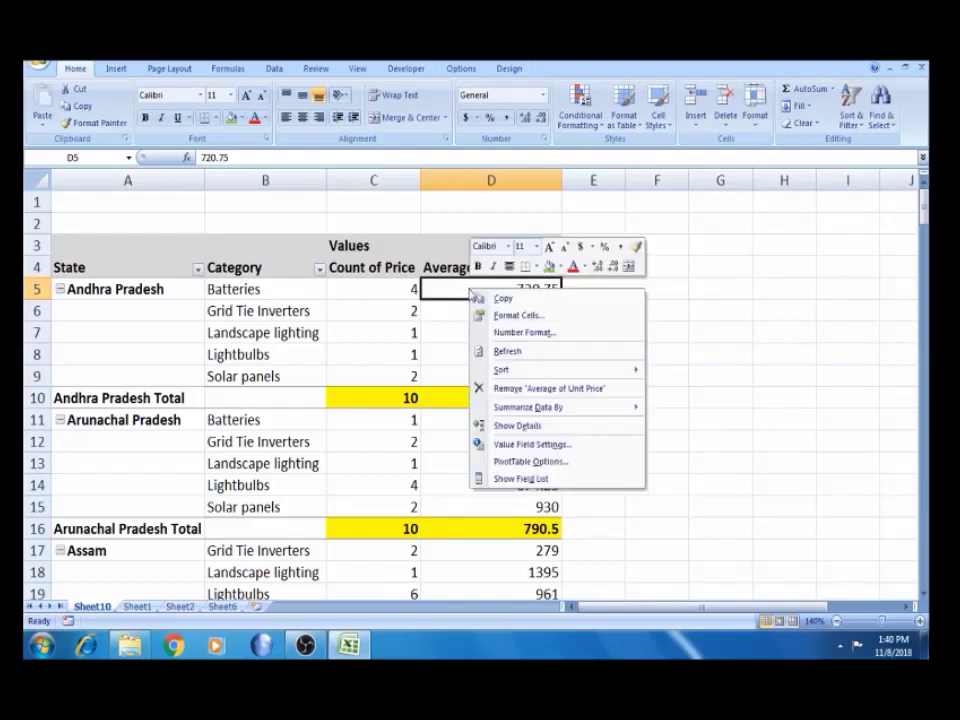
pyautogui.click(519, 445)
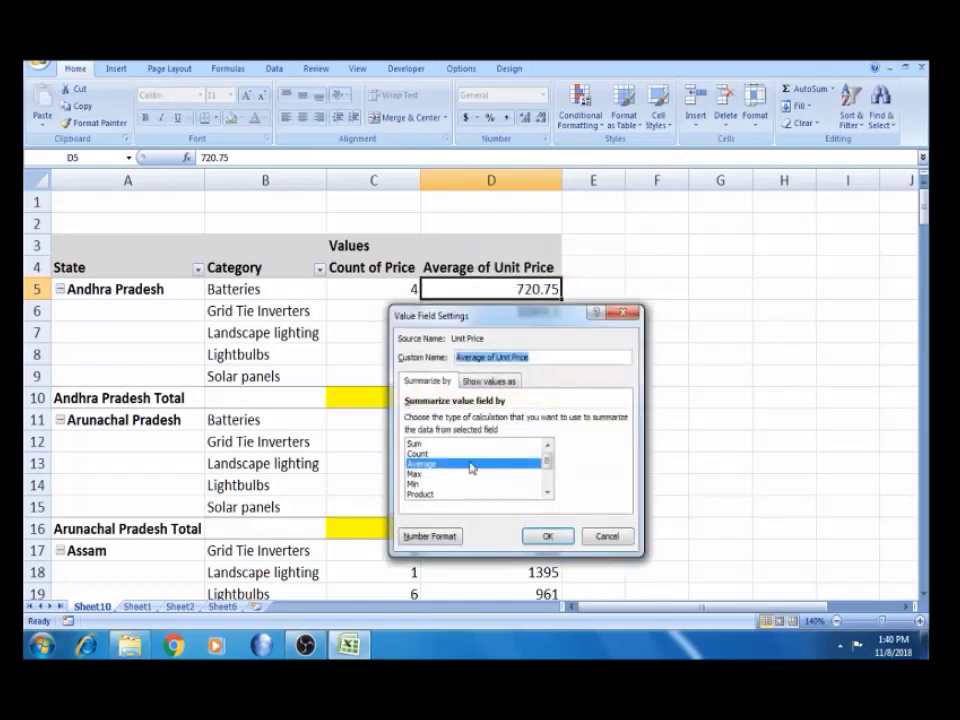
pyautogui.click(430, 475)
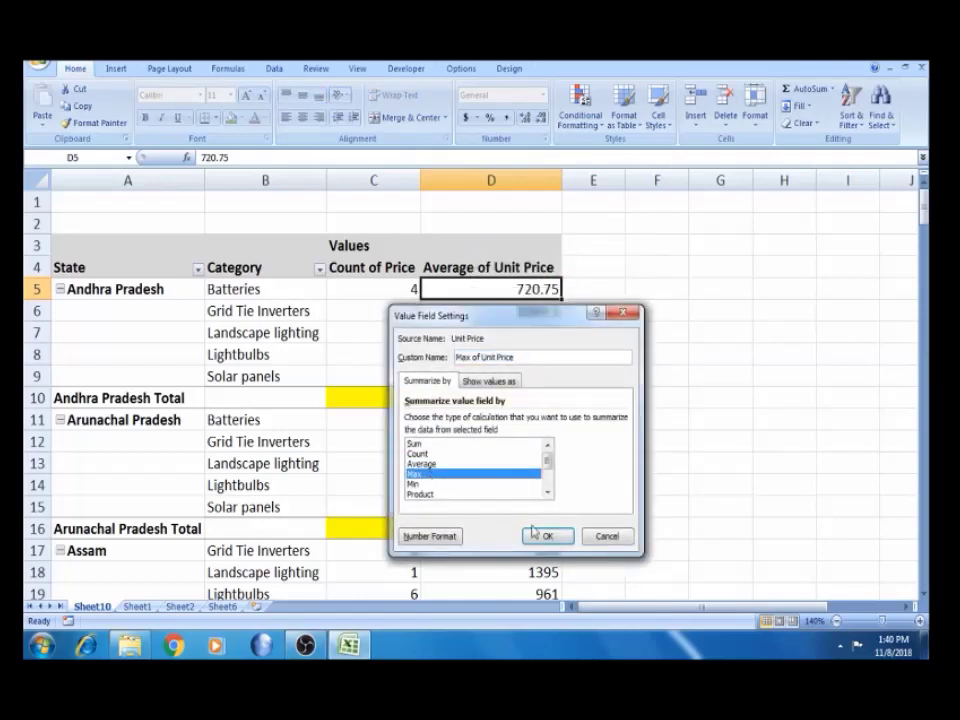
pyautogui.click(547, 536)
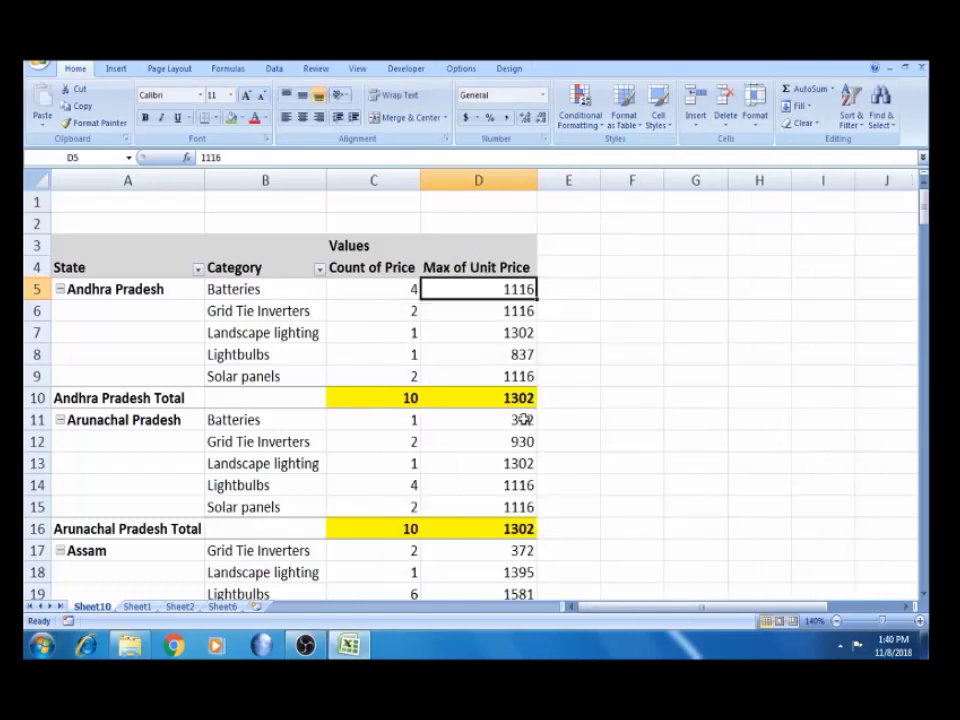
pyautogui.click(524, 333)
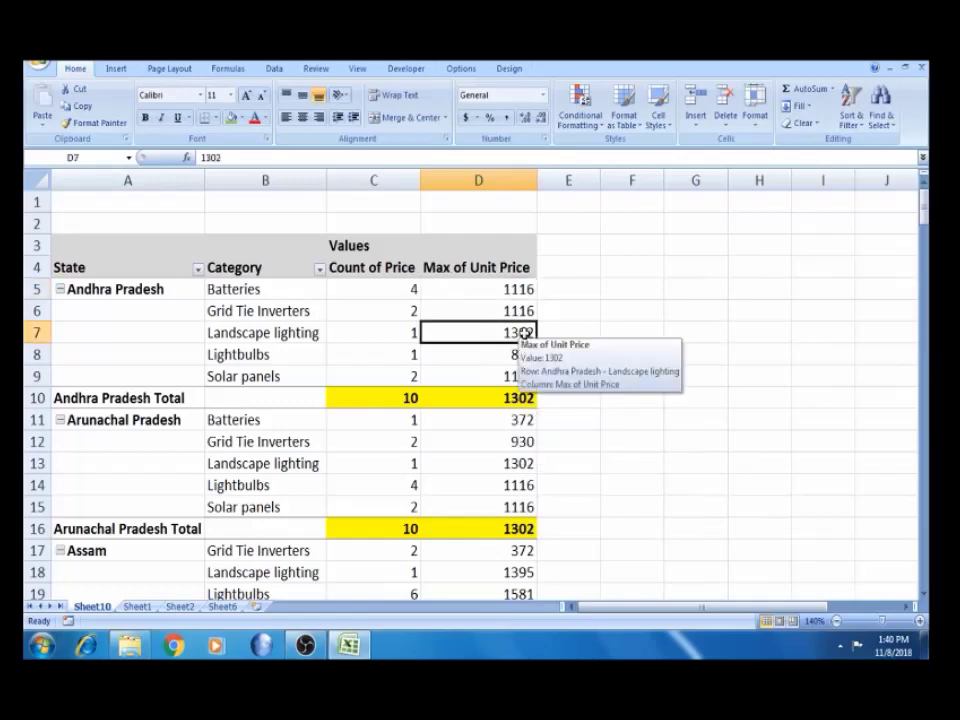
pyautogui.click(508, 394)
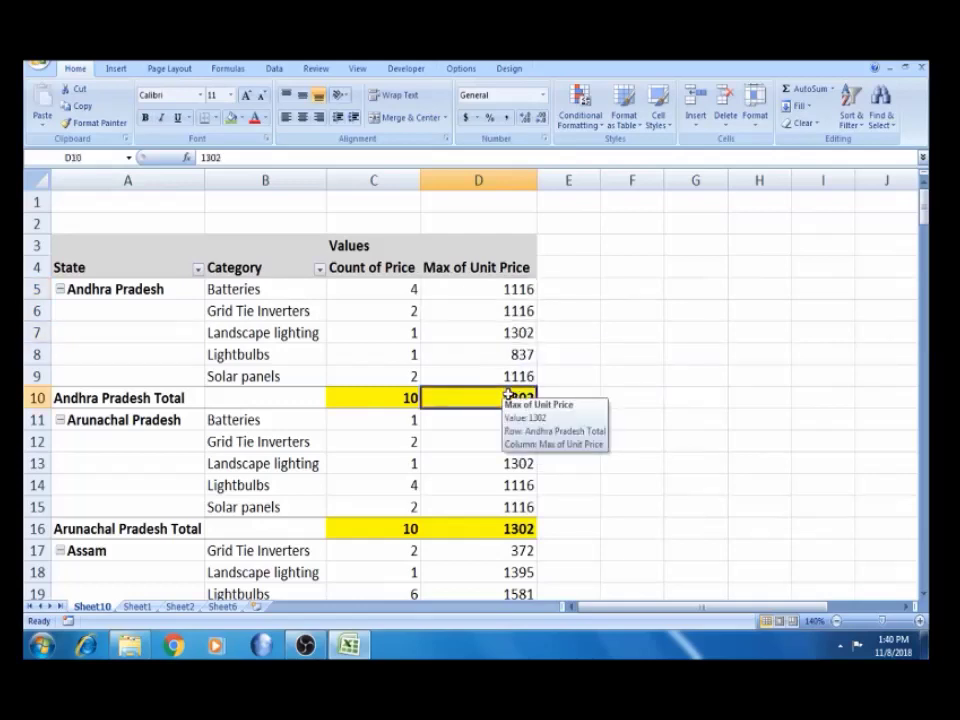
pyautogui.click(522, 333)
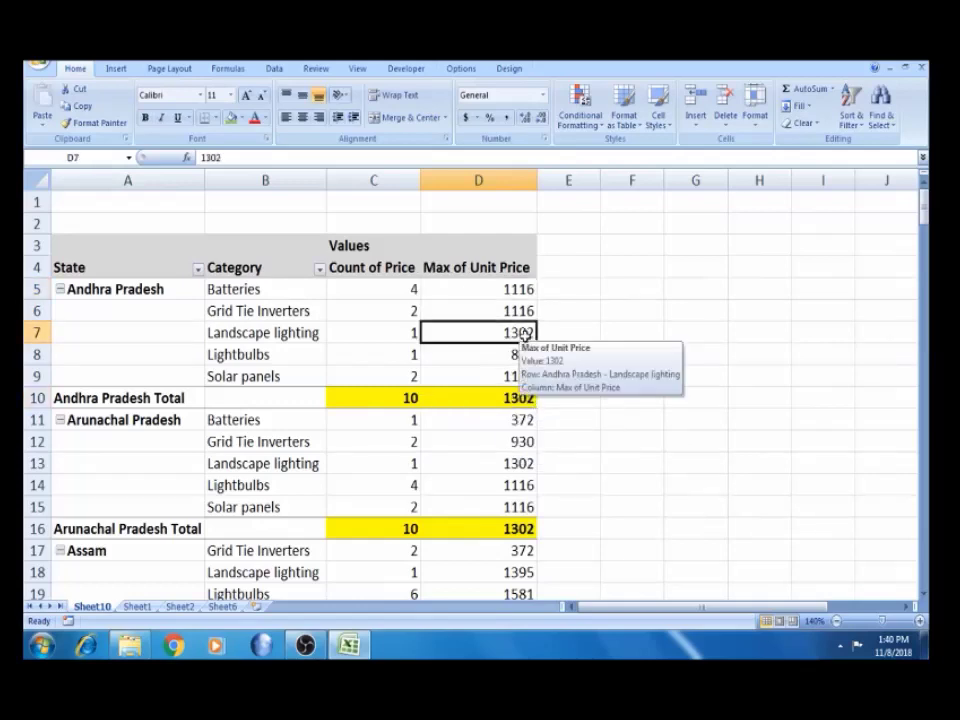
pyautogui.click(519, 396)
pyautogui.press('Up')
pyautogui.press('Up')
pyautogui.press('Up')
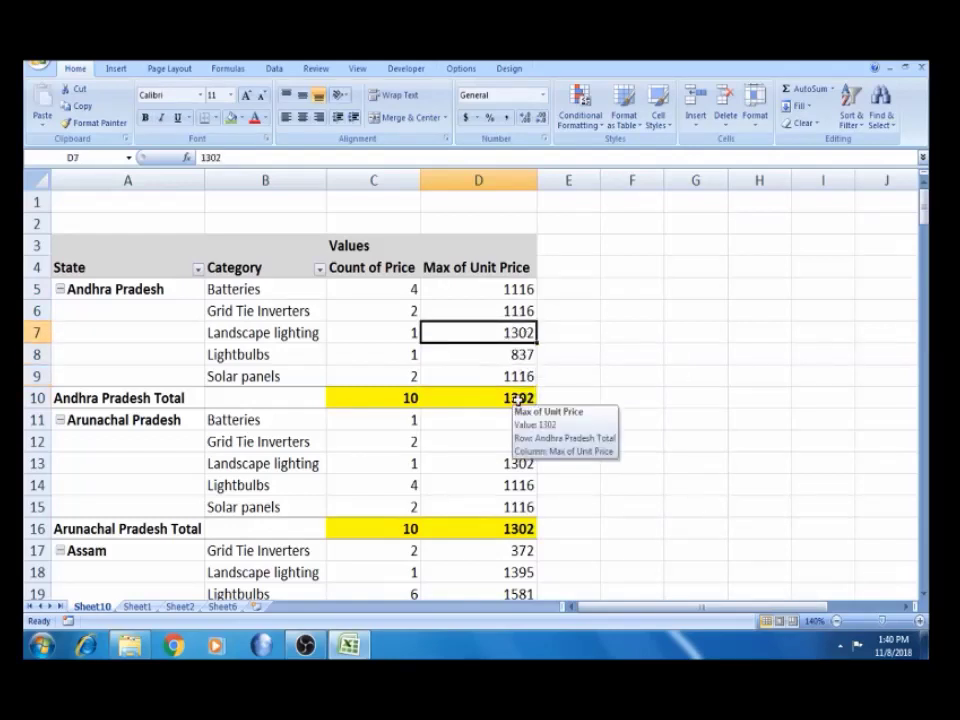
pyautogui.press('Up')
pyautogui.press('Up')
pyautogui.hotkey('shift', 'Down')
pyautogui.hotkey('shift', 'Down')
pyautogui.hotkey('shift', 'Down')
pyautogui.hotkey('shift', 'Down')
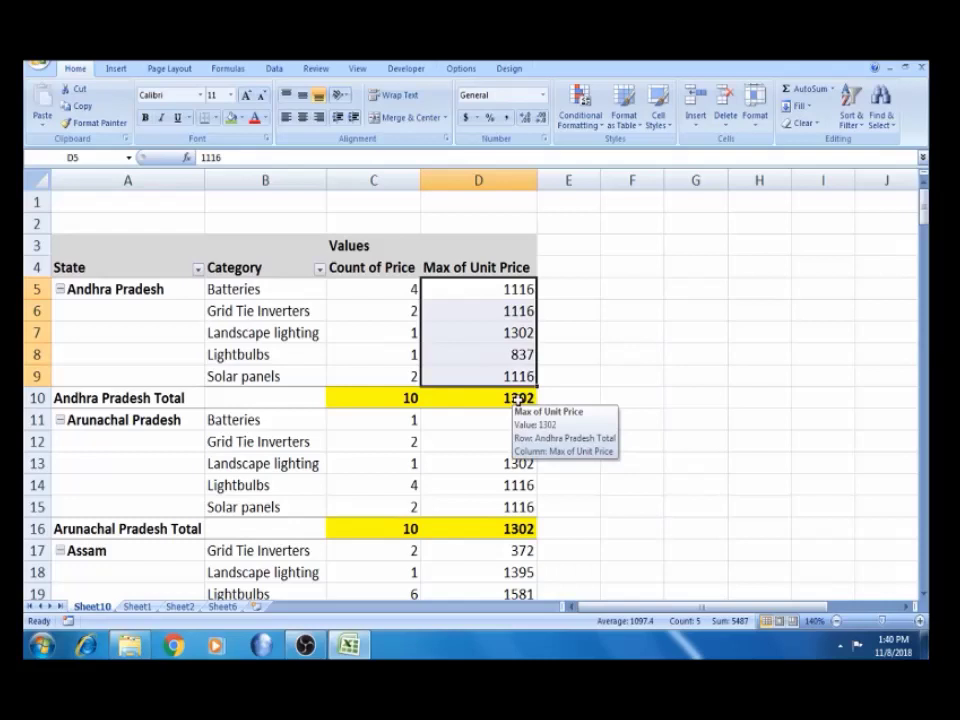
pyautogui.click(519, 397)
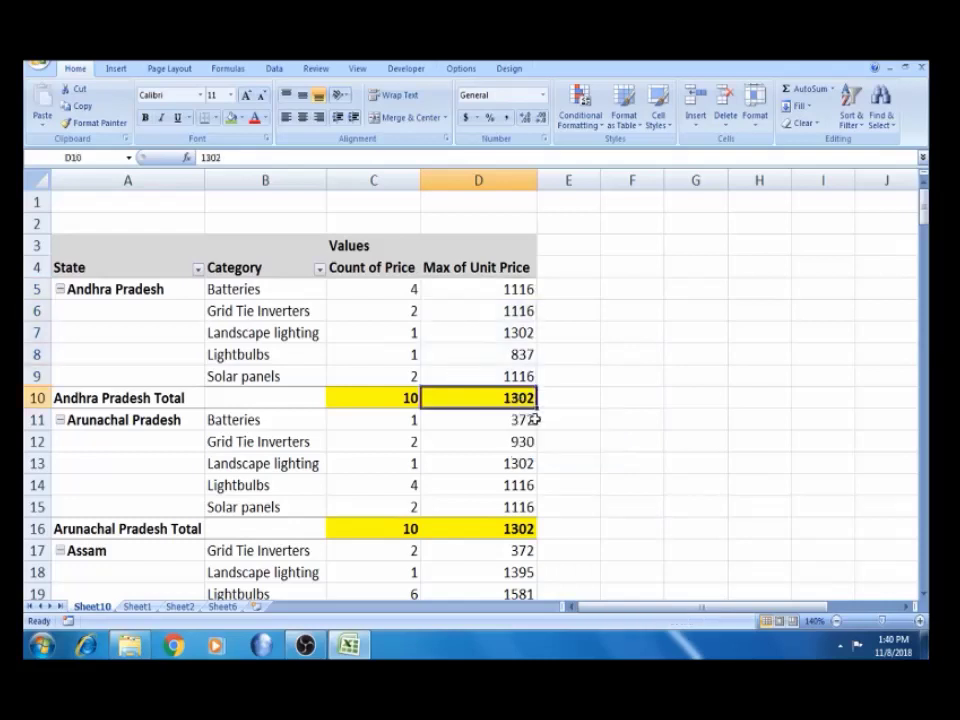
pyautogui.click(297, 333)
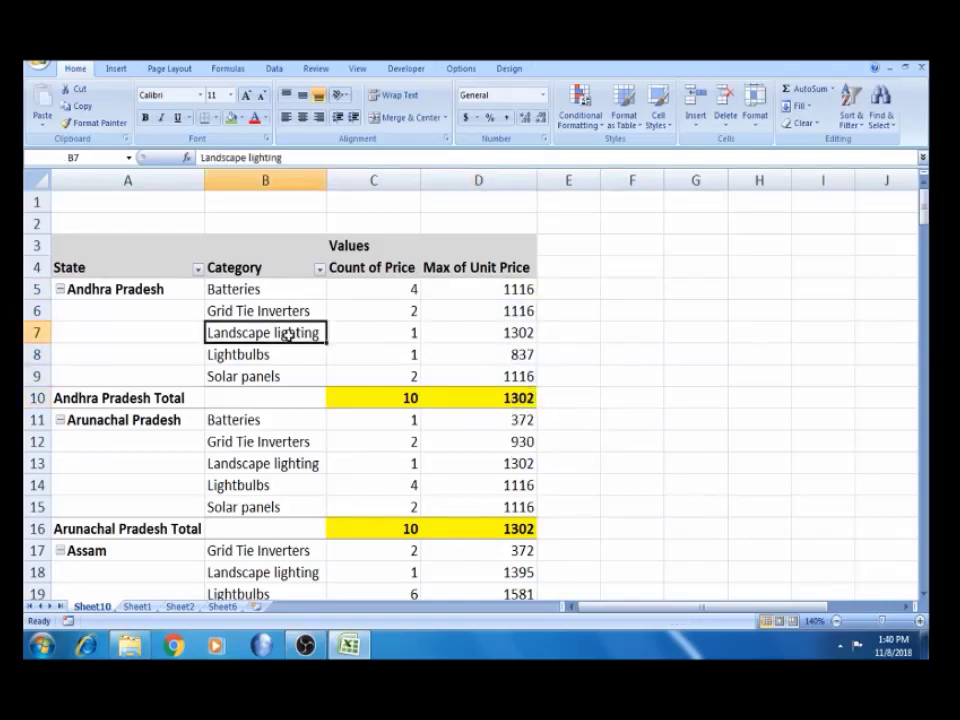
pyautogui.moveTo(376, 396)
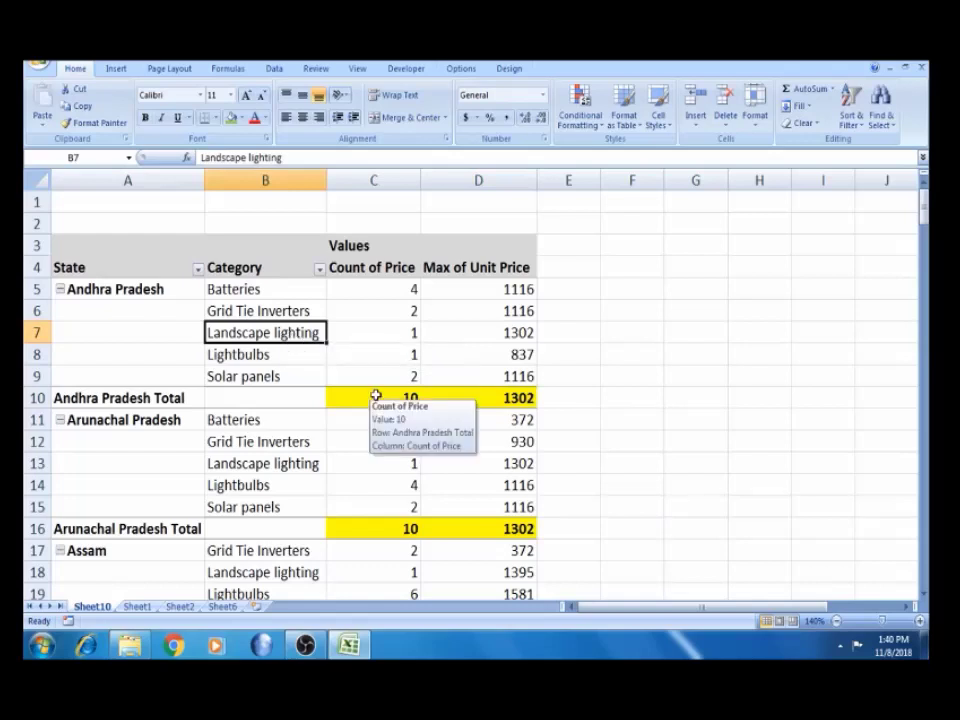
pyautogui.click(302, 356)
pyautogui.click(510, 356)
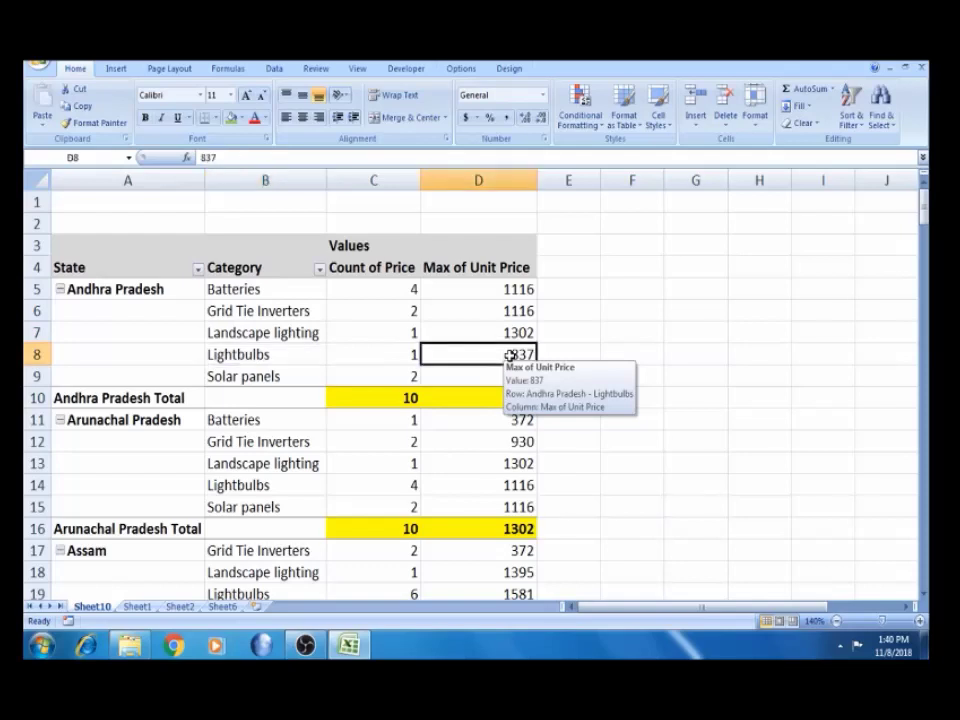
pyautogui.click(518, 532)
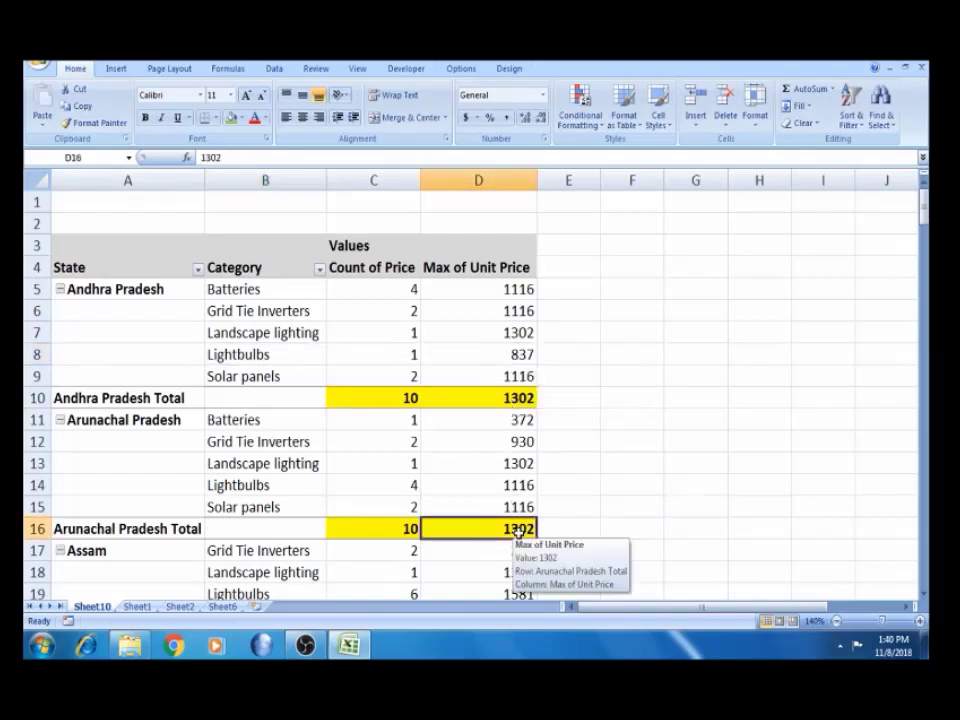
pyautogui.press('Down')
pyautogui.press('Down')
pyautogui.press('Down')
pyautogui.press('Down')
pyautogui.press('Down')
pyautogui.press('Down')
pyautogui.press('Down')
pyautogui.press('Up')
pyautogui.press('Up')
pyautogui.click(520, 487)
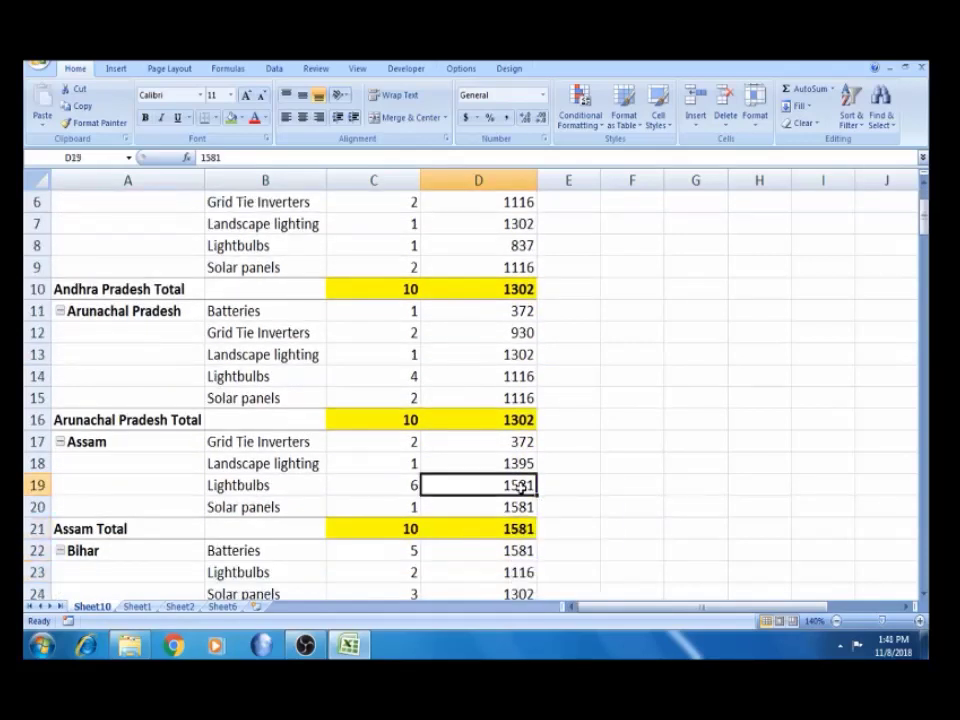
pyautogui.click(522, 529)
pyautogui.click(523, 486)
pyautogui.rightClick(523, 486)
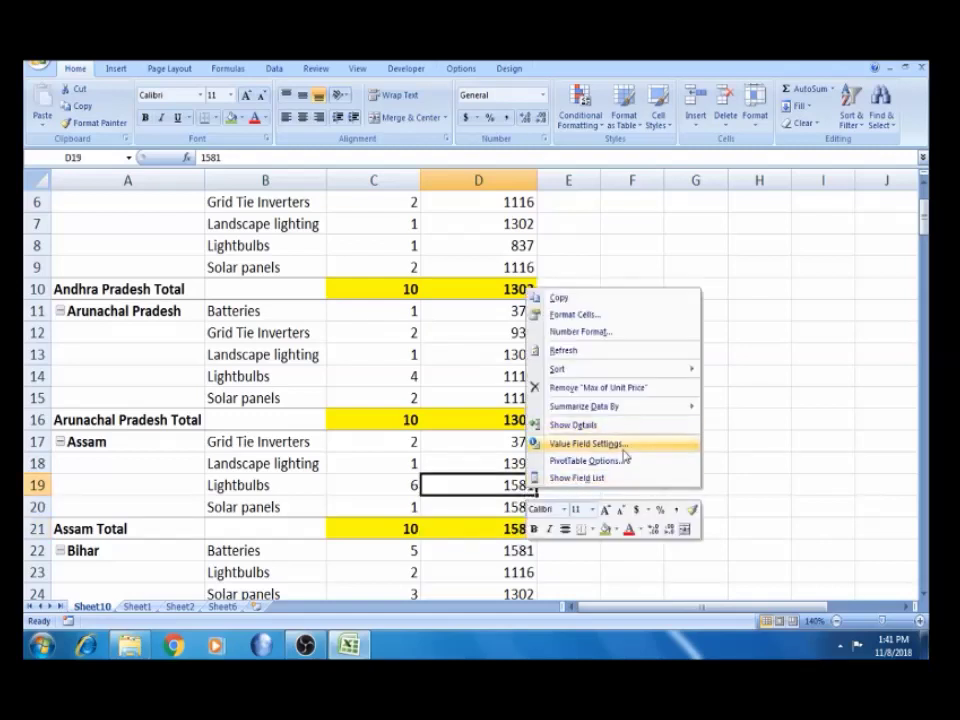
pyautogui.click(176, 421)
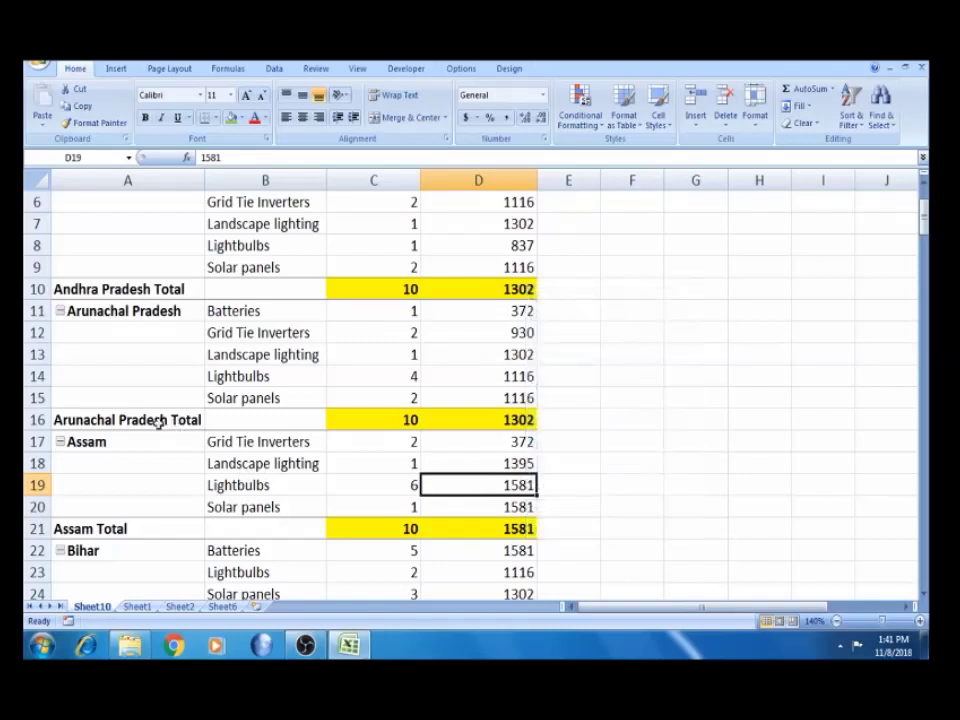
pyautogui.click(155, 423)
pyautogui.click(499, 443)
pyautogui.rightClick(499, 443)
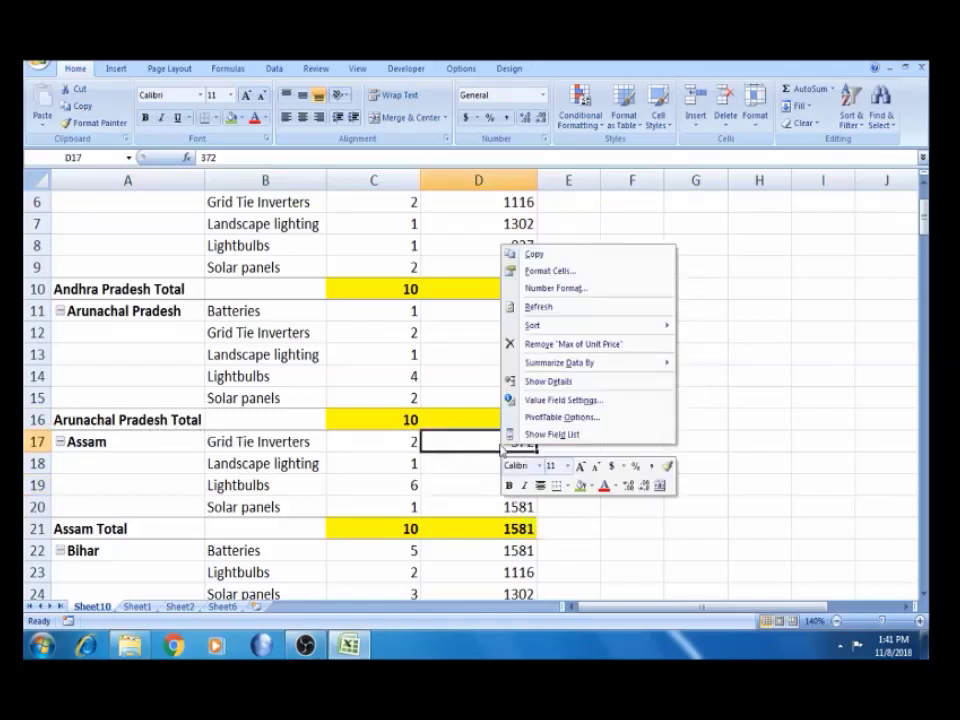
pyautogui.click(579, 402)
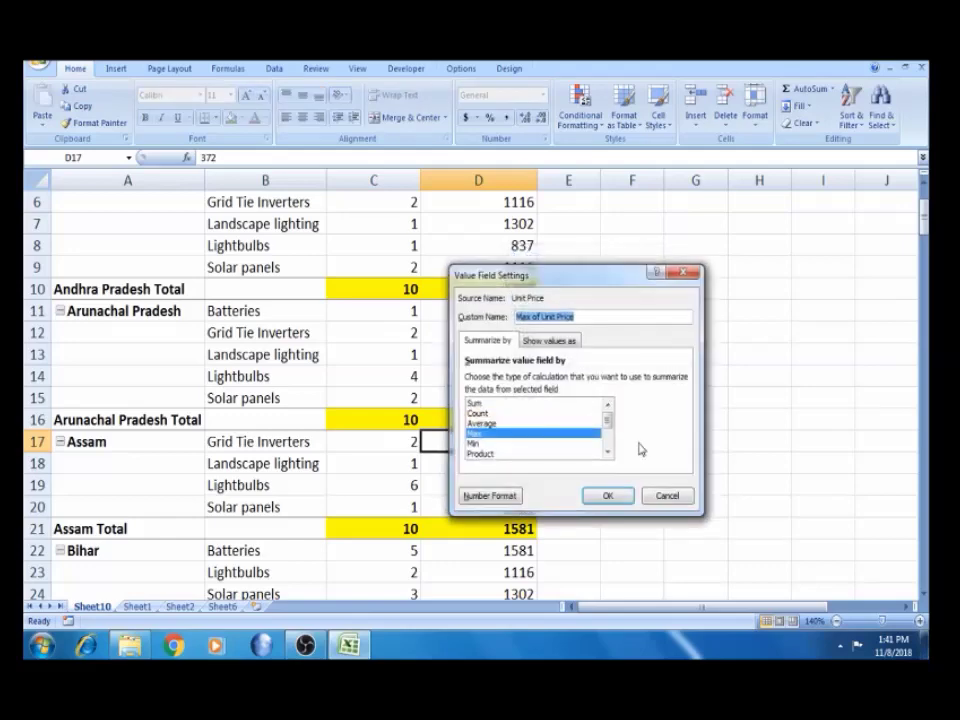
pyautogui.click(679, 500)
pyautogui.click(484, 354)
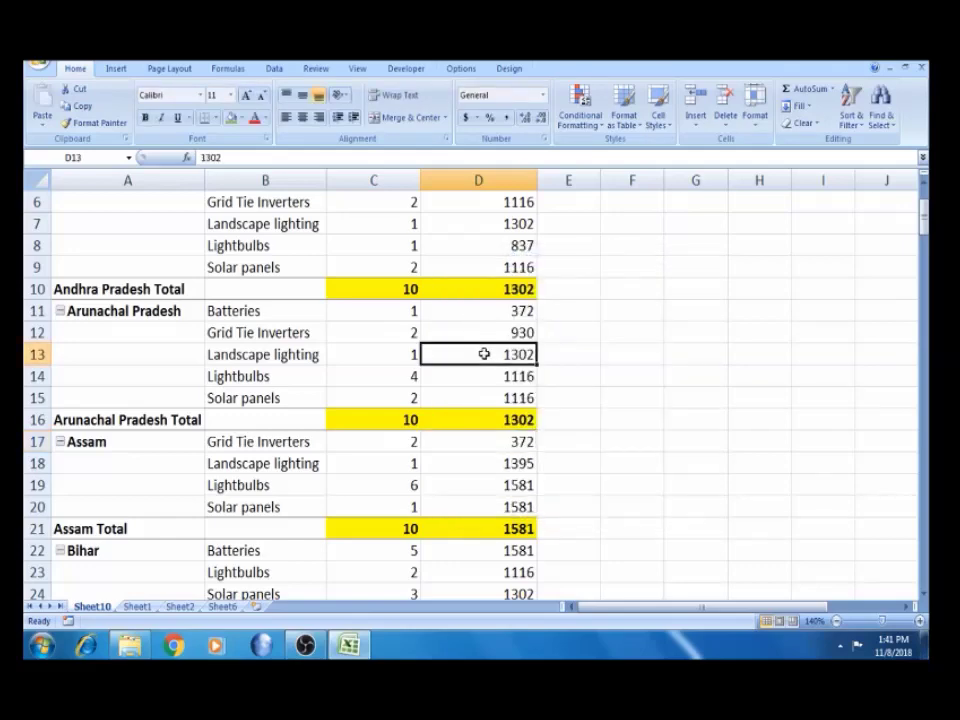
pyautogui.click(482, 180)
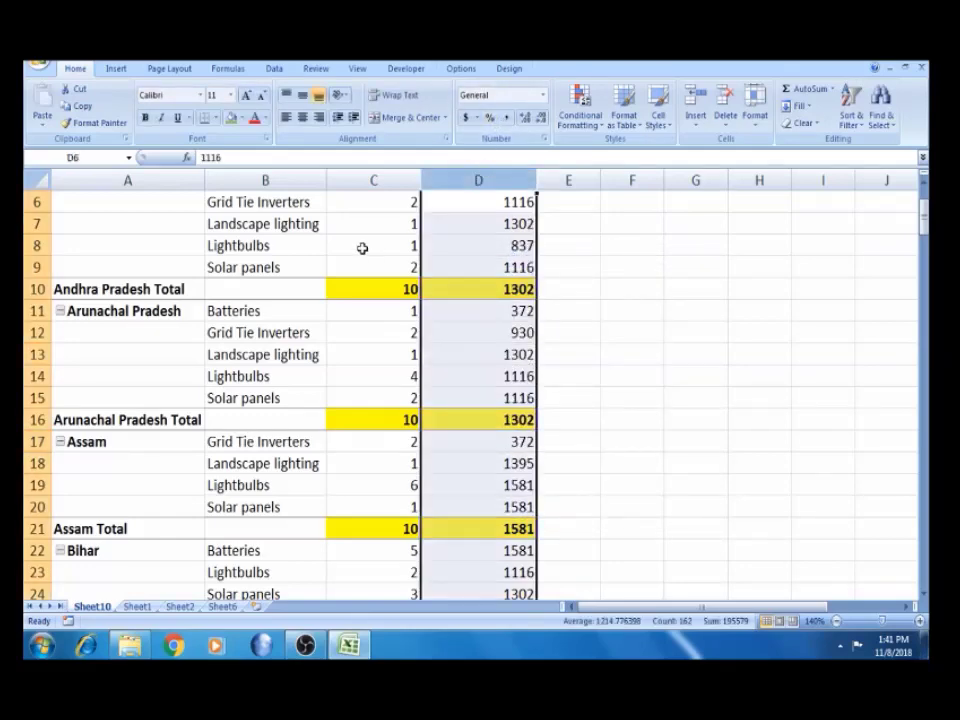
pyautogui.click(362, 249)
pyautogui.hotkey('ctrl', 'Down')
pyautogui.hotkey('ctrl', 'Up')
pyautogui.hotkey('ctrl', 'Up')
pyautogui.press('Down')
pyautogui.press('Down')
pyautogui.press('Down')
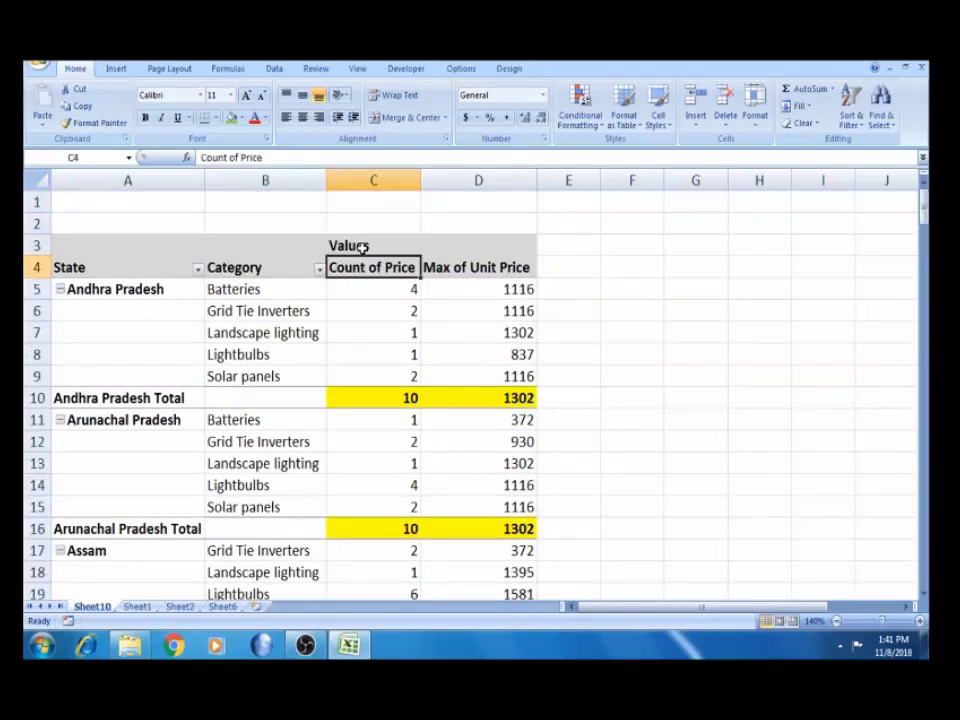
pyautogui.press('Down')
pyautogui.rightClick(399, 288)
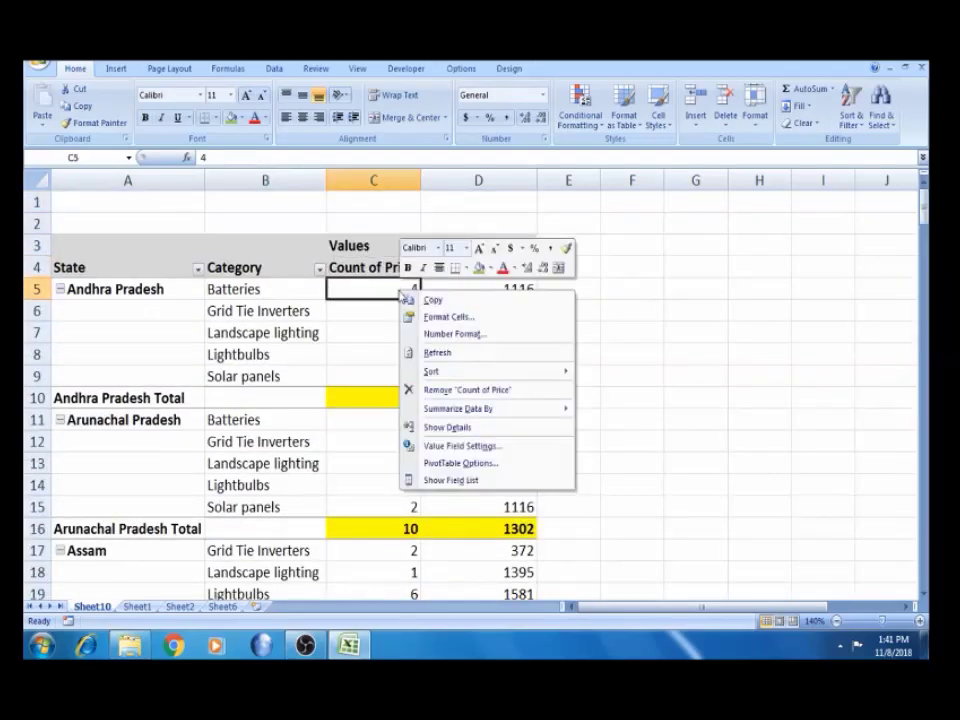
# Try Min and Varp for Price, settling on Min so state totals read 2883.
pyautogui.click(463, 446)
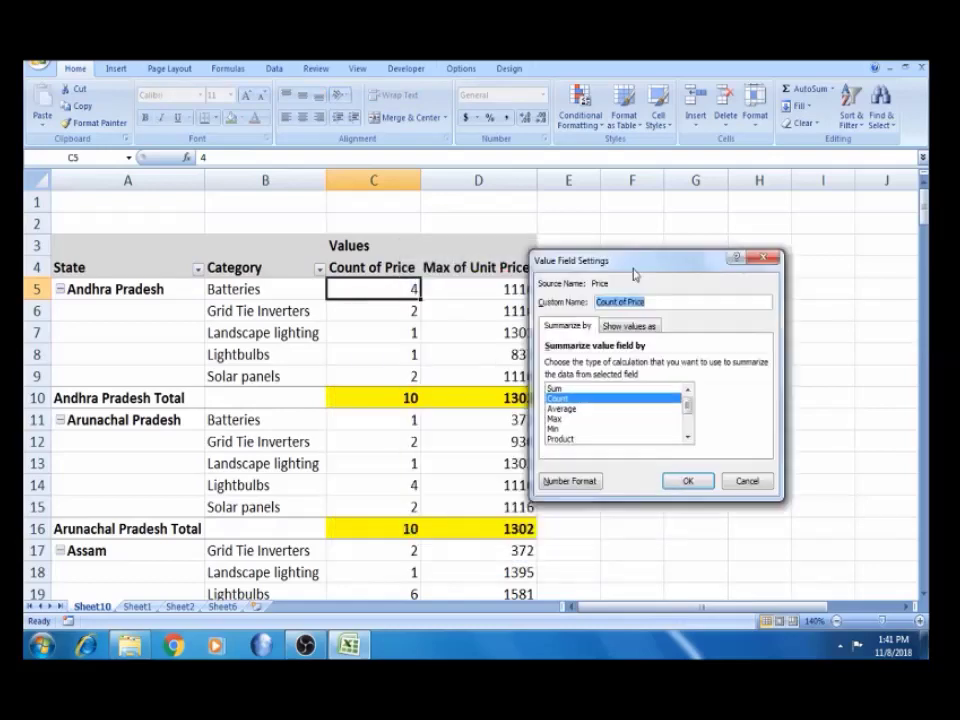
pyautogui.moveTo(476, 335); pyautogui.dragTo(687, 274)
pyautogui.click(589, 430)
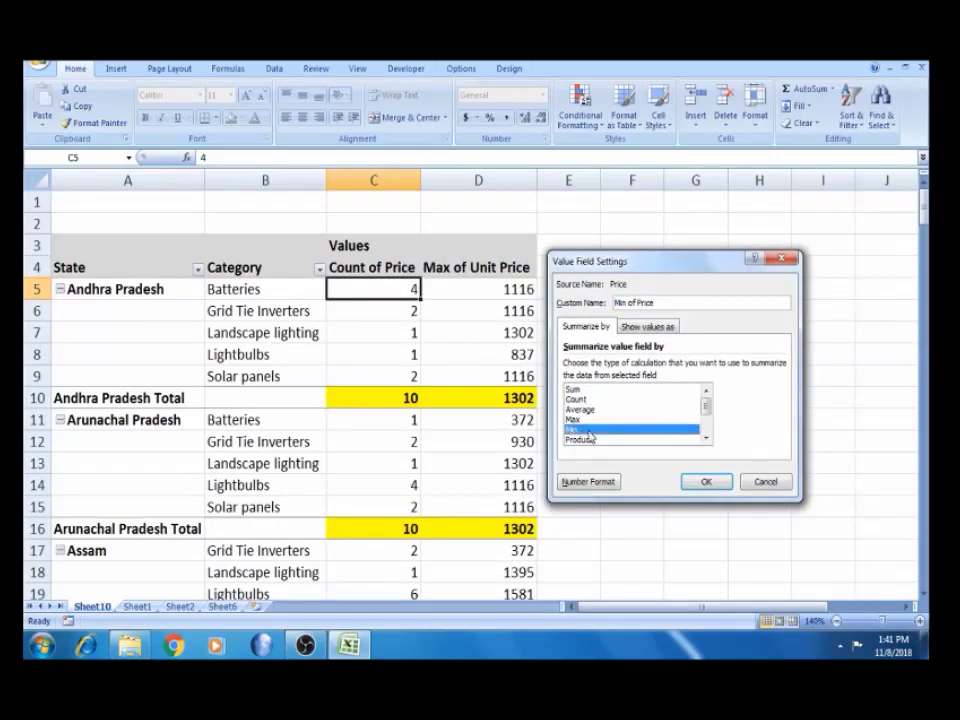
pyautogui.click(709, 439)
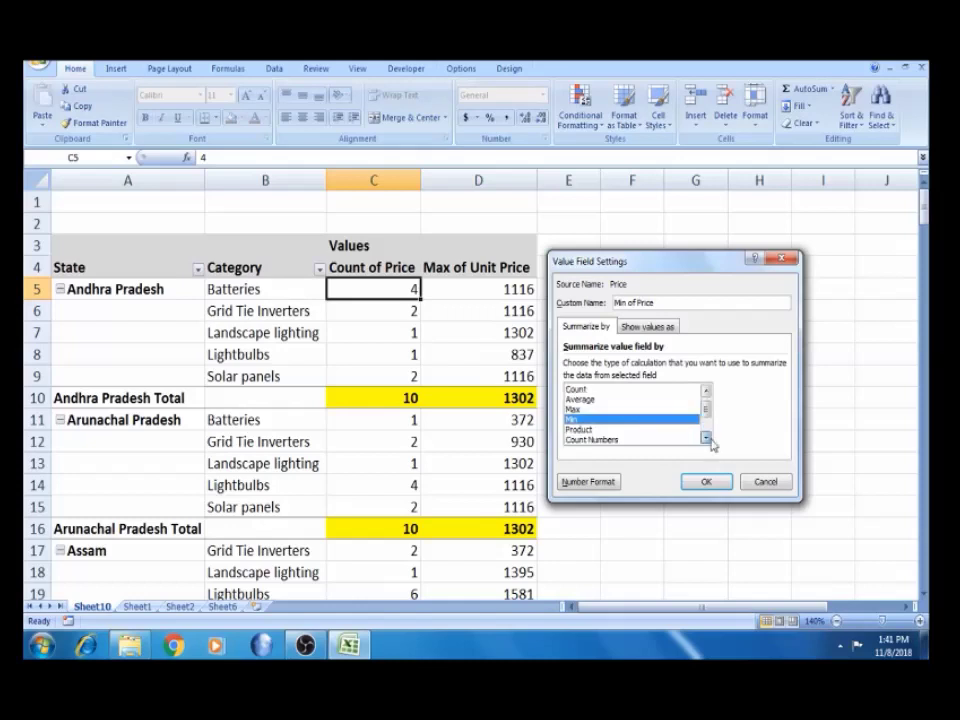
pyautogui.click(709, 439)
pyautogui.click(709, 439)
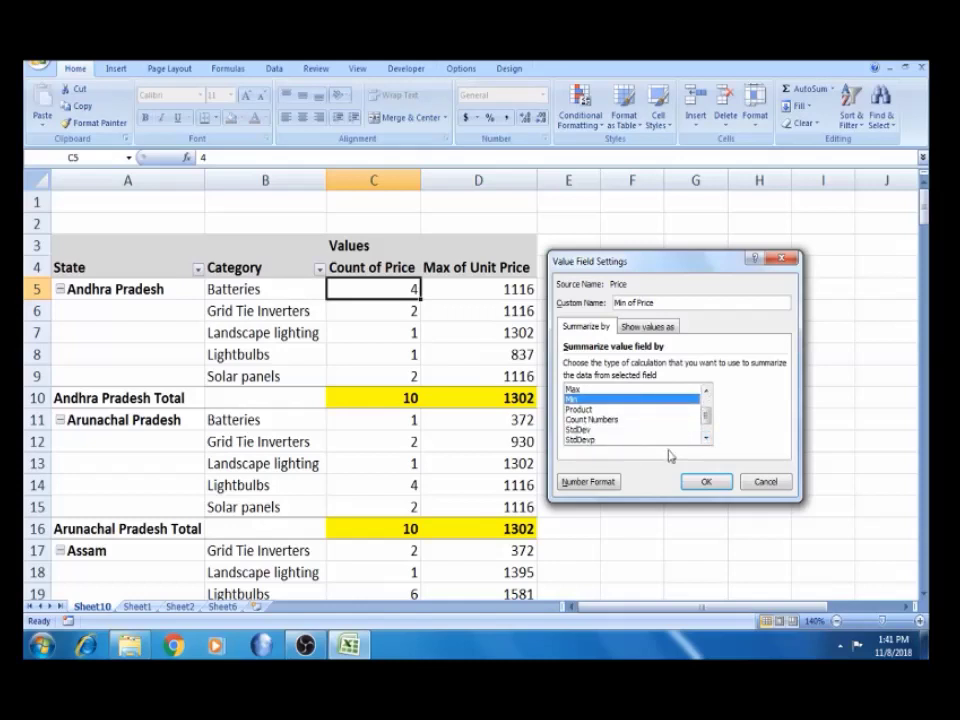
pyautogui.click(706, 439)
pyautogui.click(706, 439)
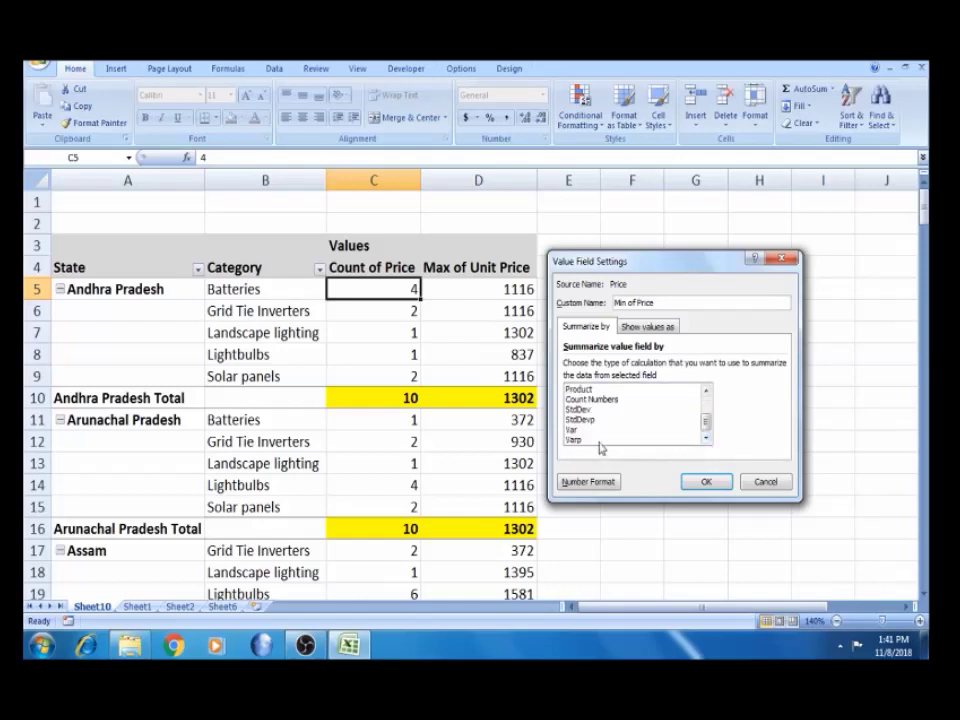
pyautogui.click(600, 441)
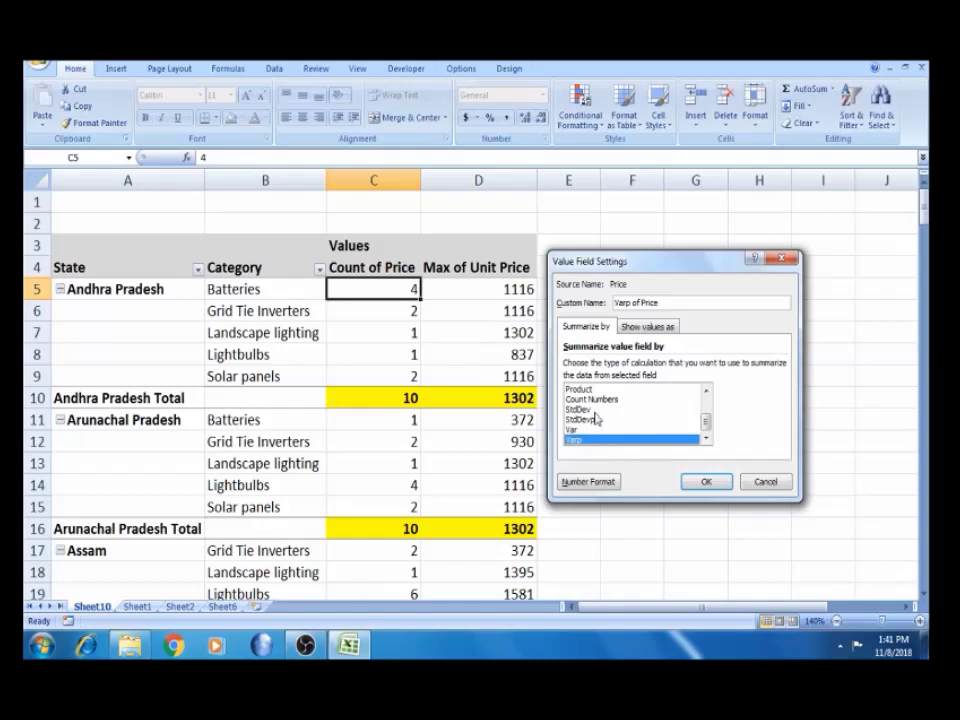
pyautogui.click(706, 390)
pyautogui.click(706, 390)
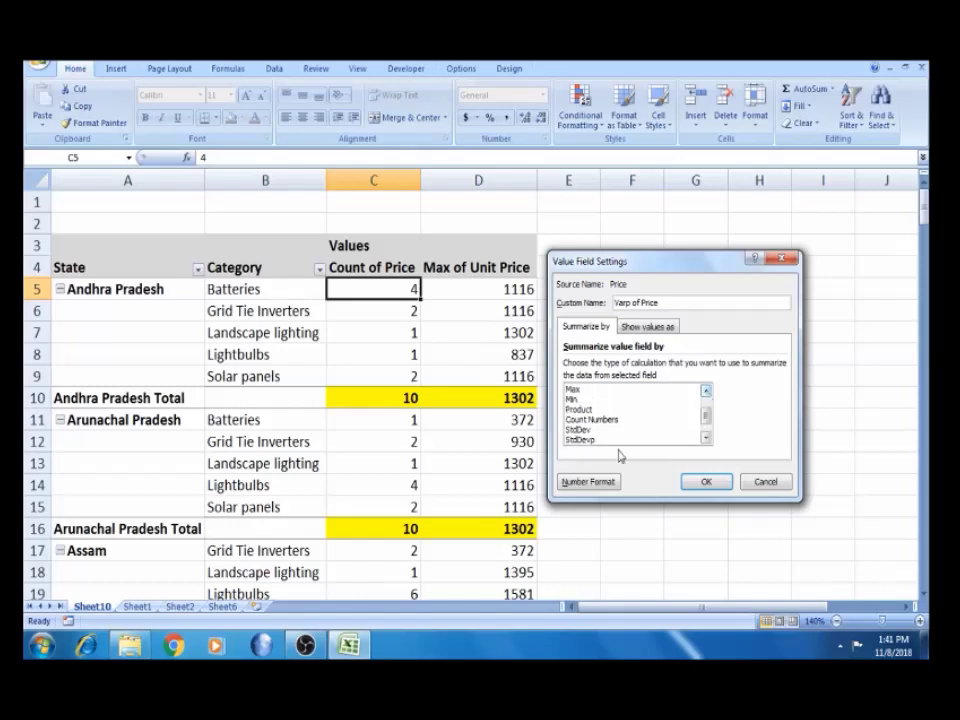
pyautogui.click(578, 399)
pyautogui.click(706, 482)
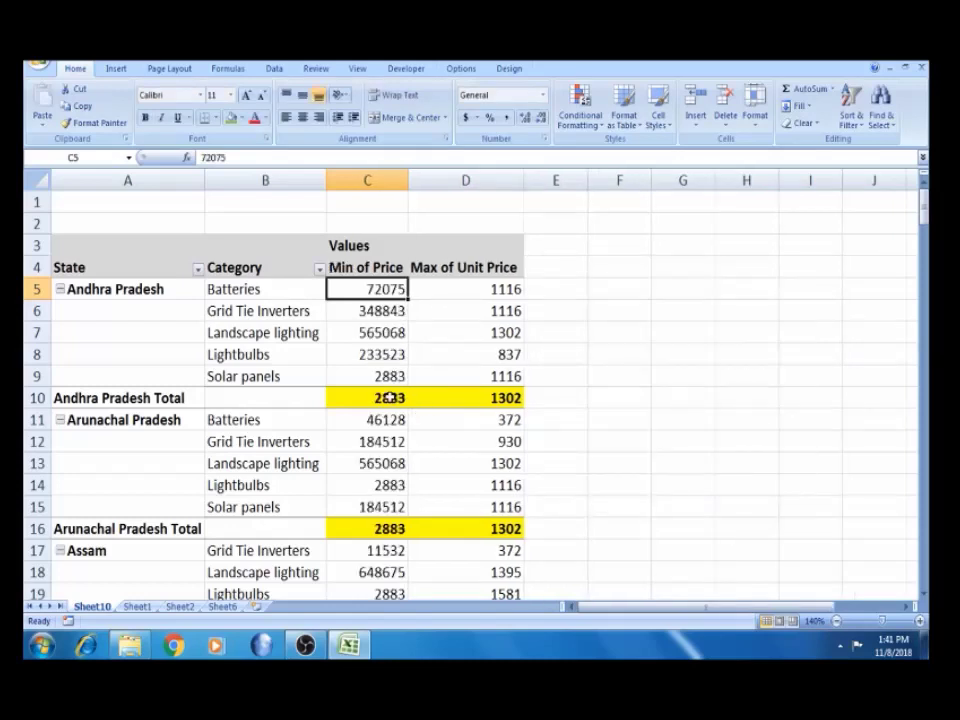
pyautogui.click(386, 397)
pyautogui.click(387, 375)
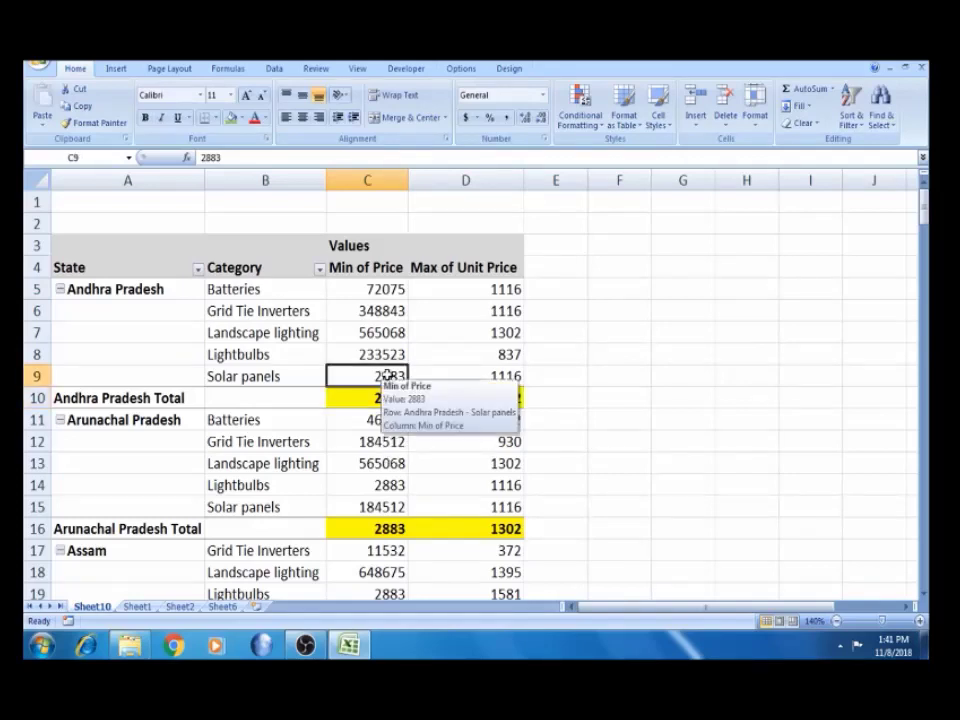
pyautogui.click(387, 397)
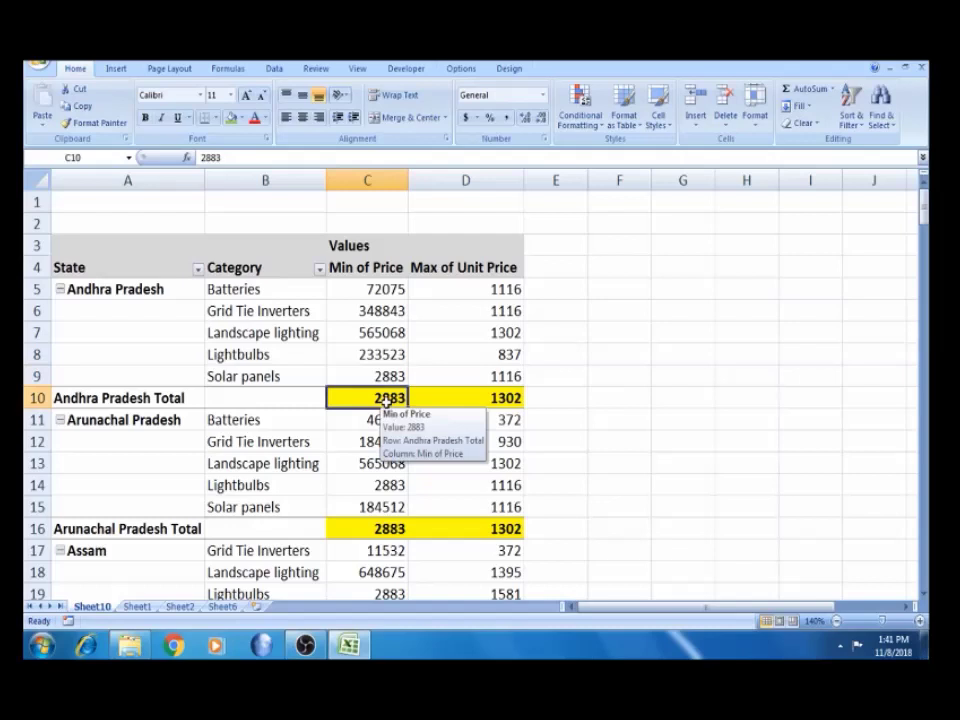
pyautogui.click(387, 529)
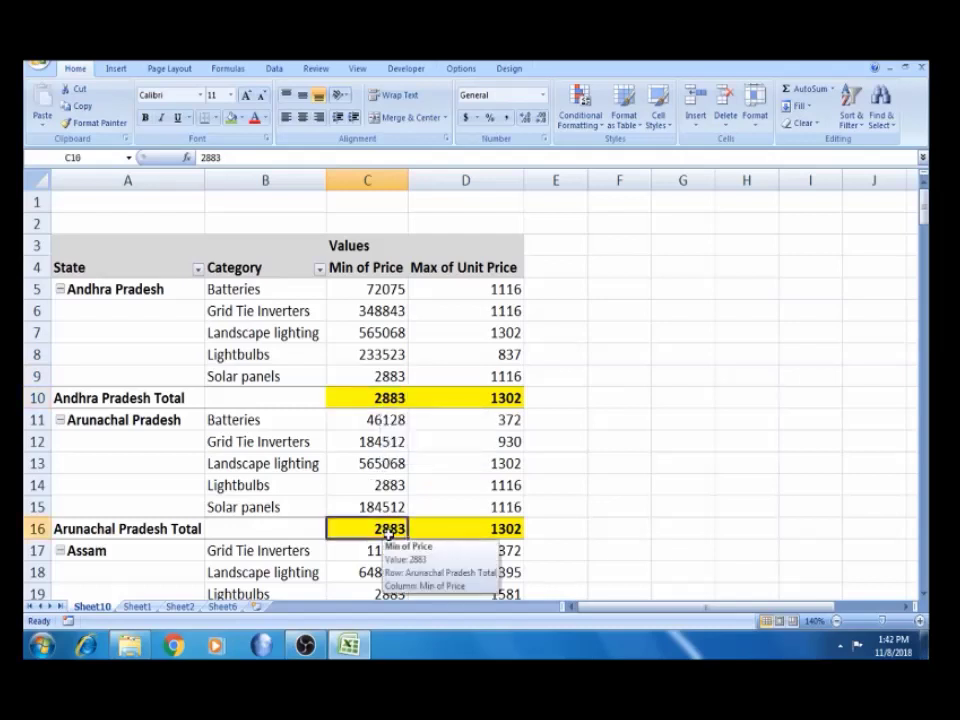
pyautogui.click(290, 480)
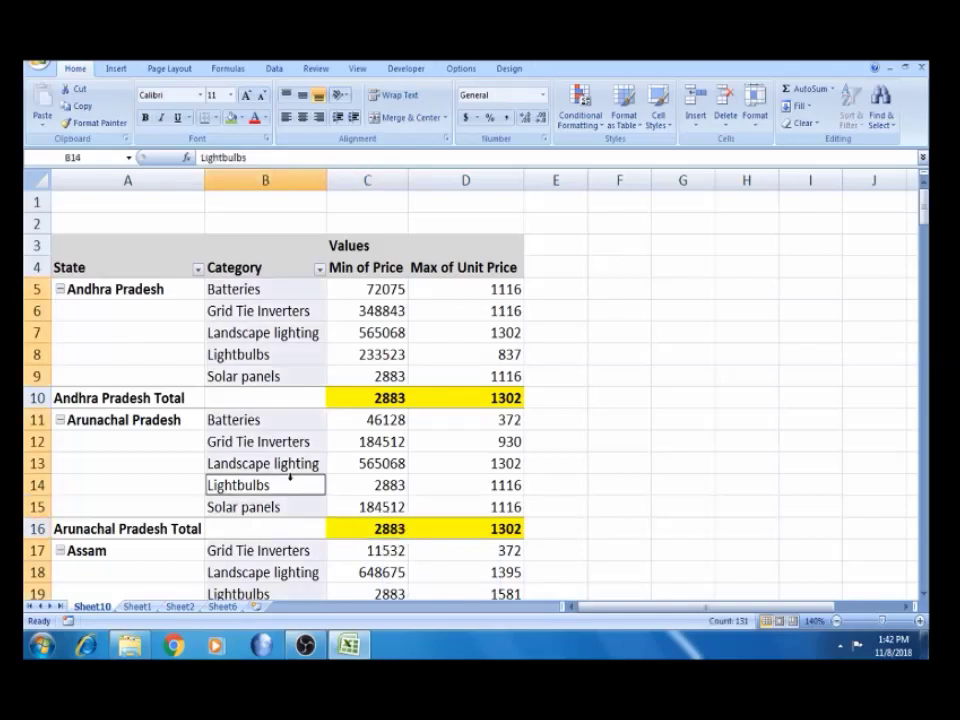
pyautogui.click(365, 485)
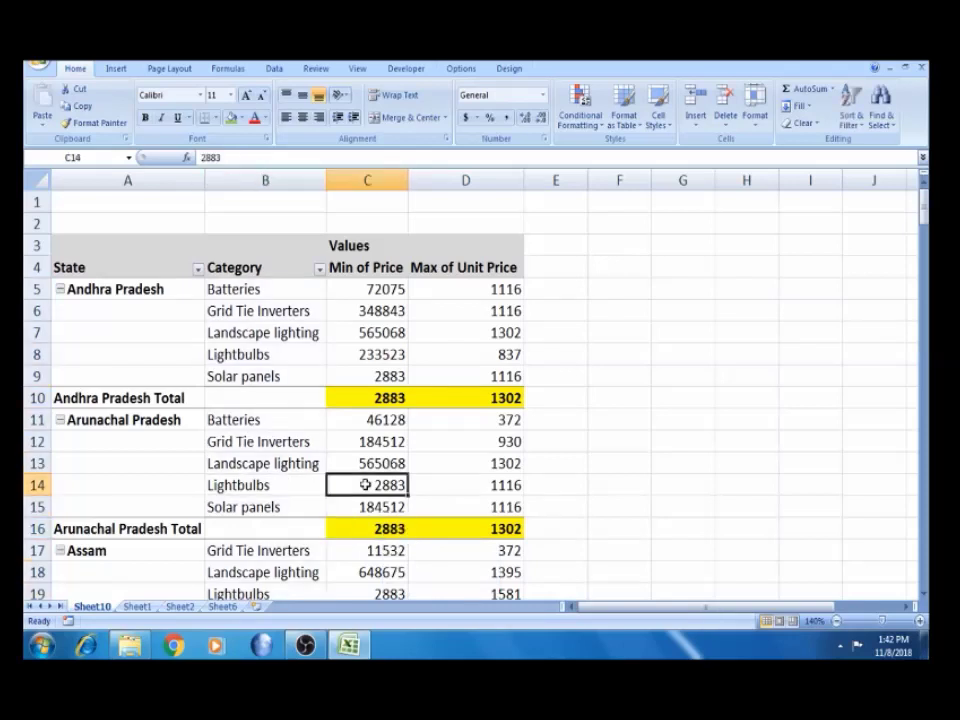
pyautogui.click(361, 330)
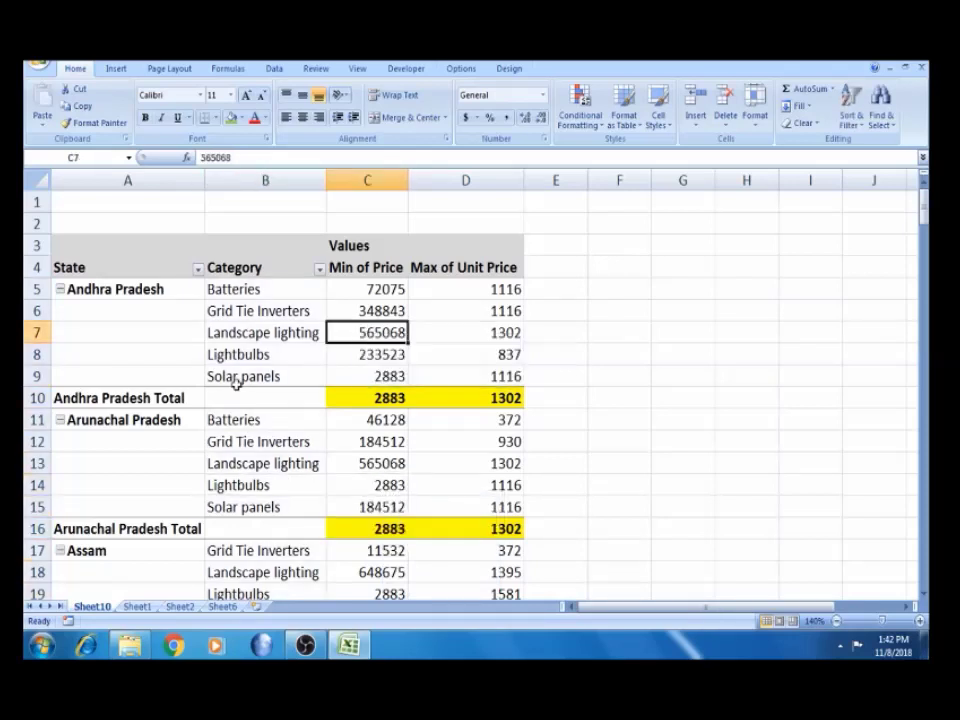
pyautogui.click(124, 421)
pyautogui.click(380, 314)
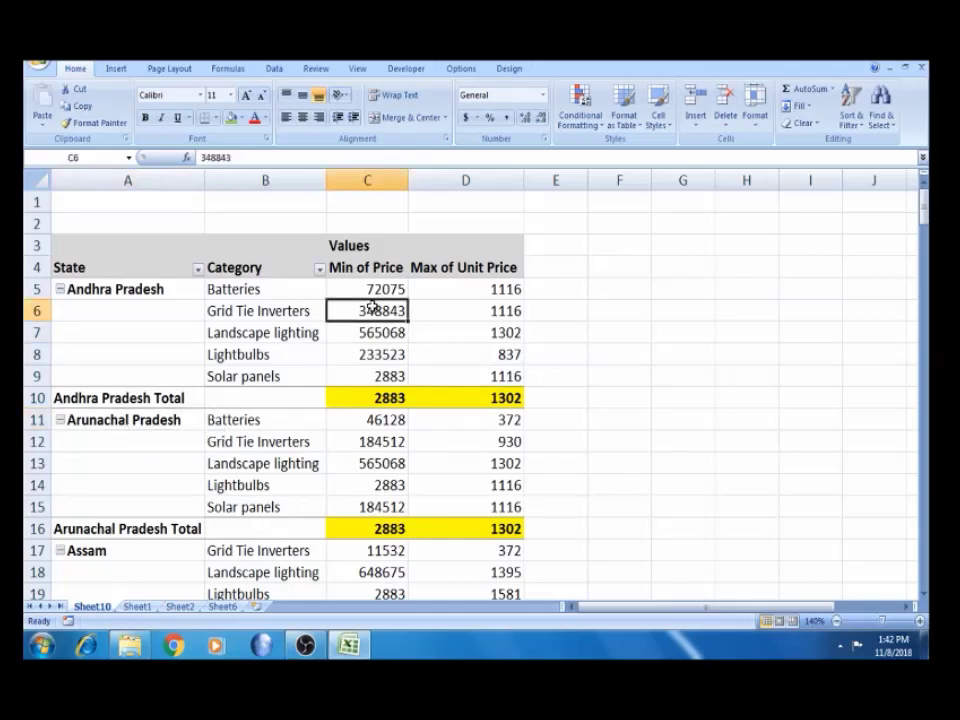
pyautogui.rightClick(372, 308)
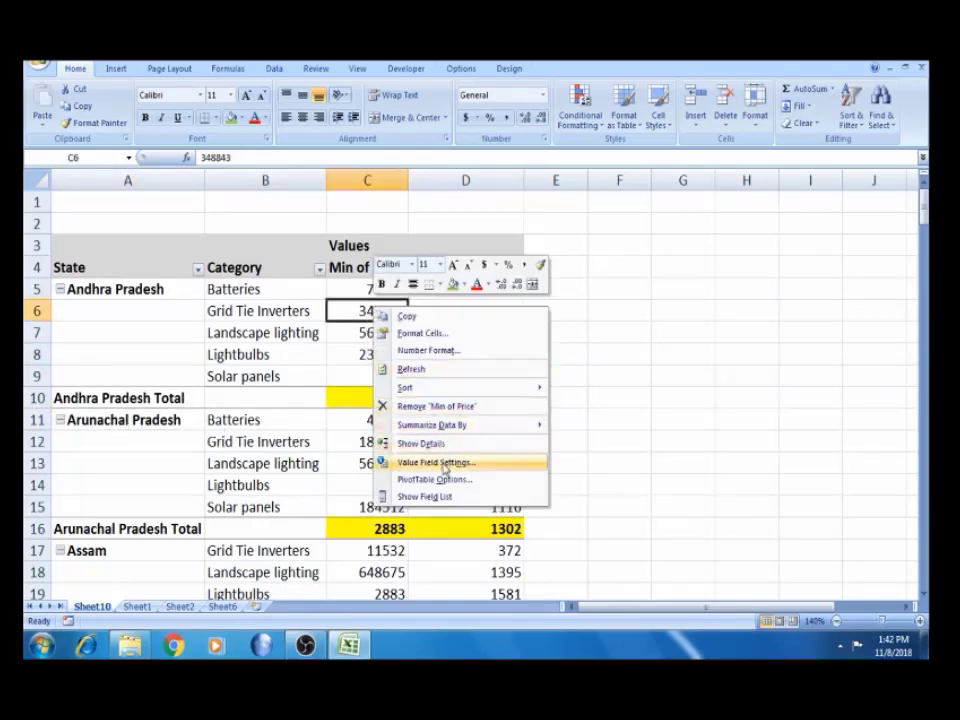
pyautogui.click(410, 462)
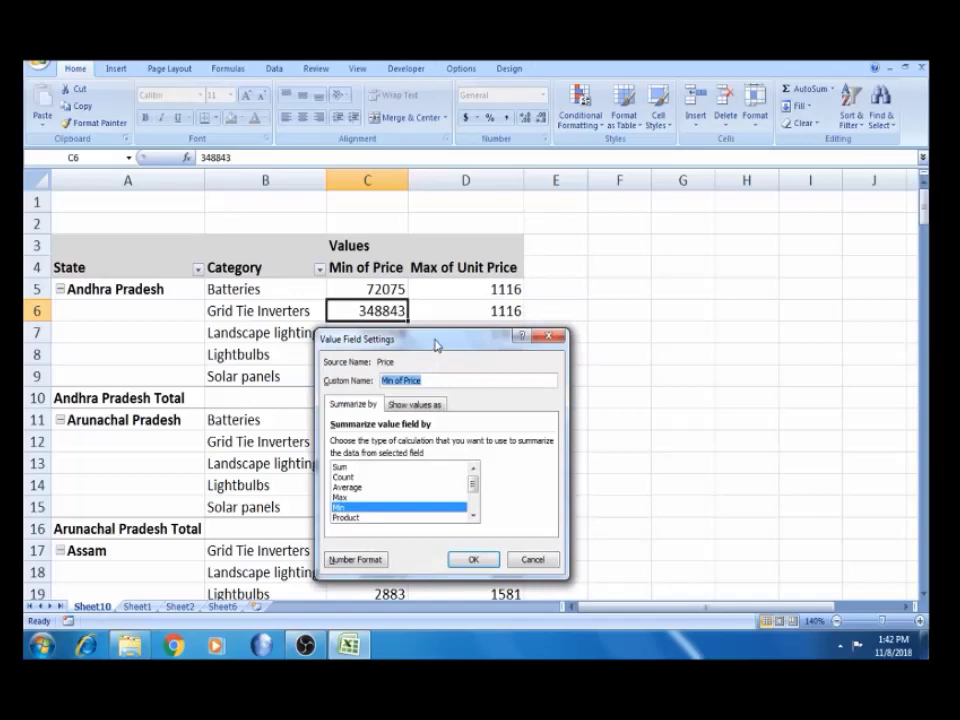
pyautogui.moveTo(435, 340); pyautogui.dragTo(644, 316)
pyautogui.click(630, 381)
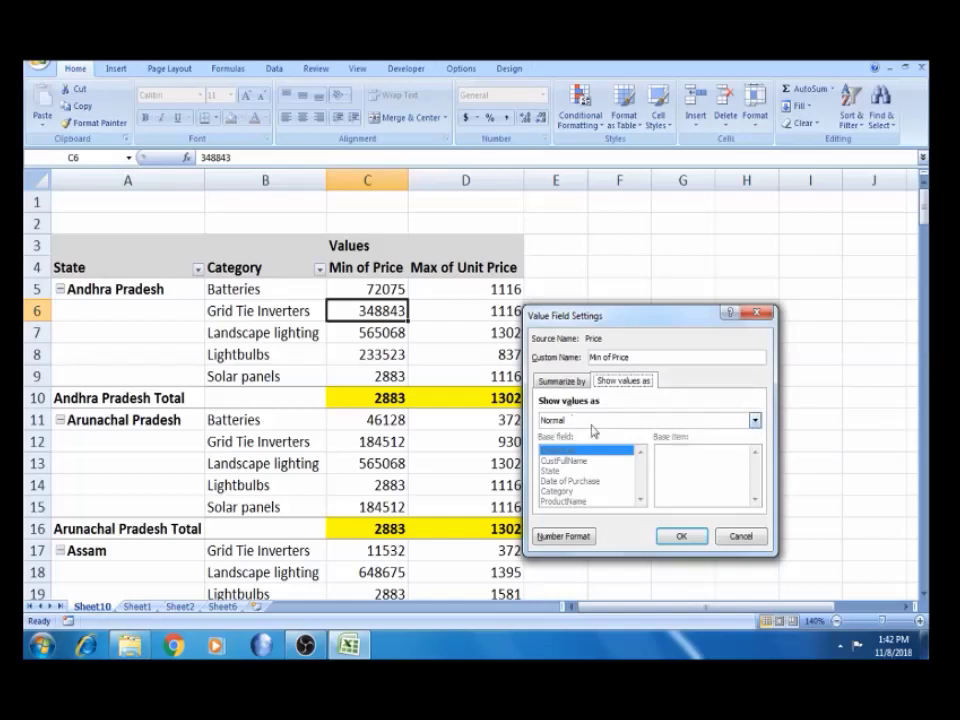
pyautogui.click(756, 421)
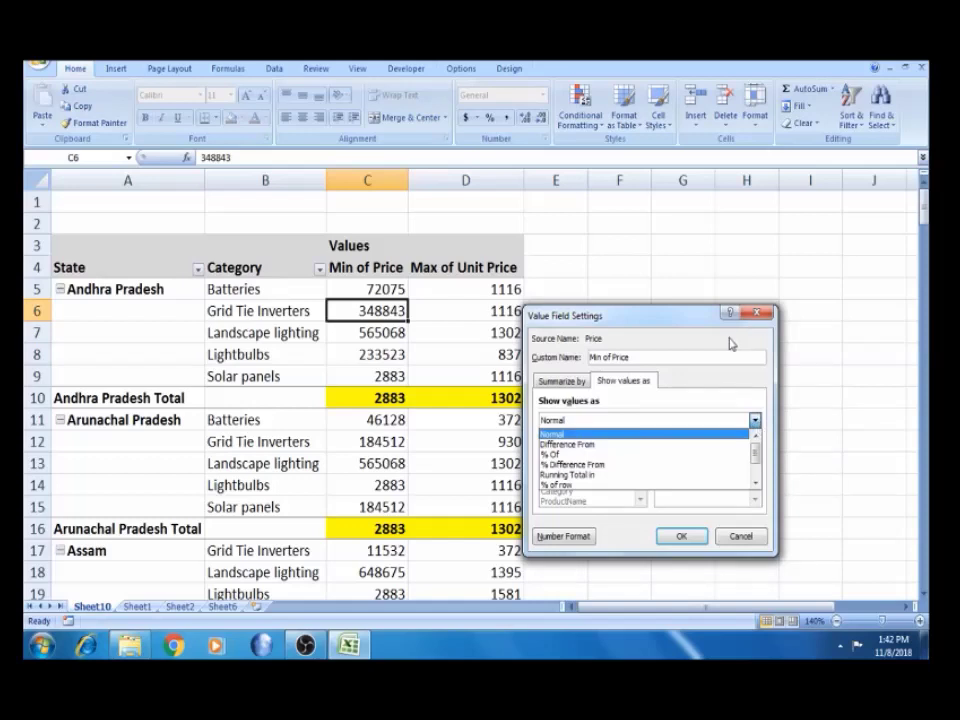
pyautogui.click(756, 484)
pyautogui.click(756, 484)
pyautogui.click(756, 484)
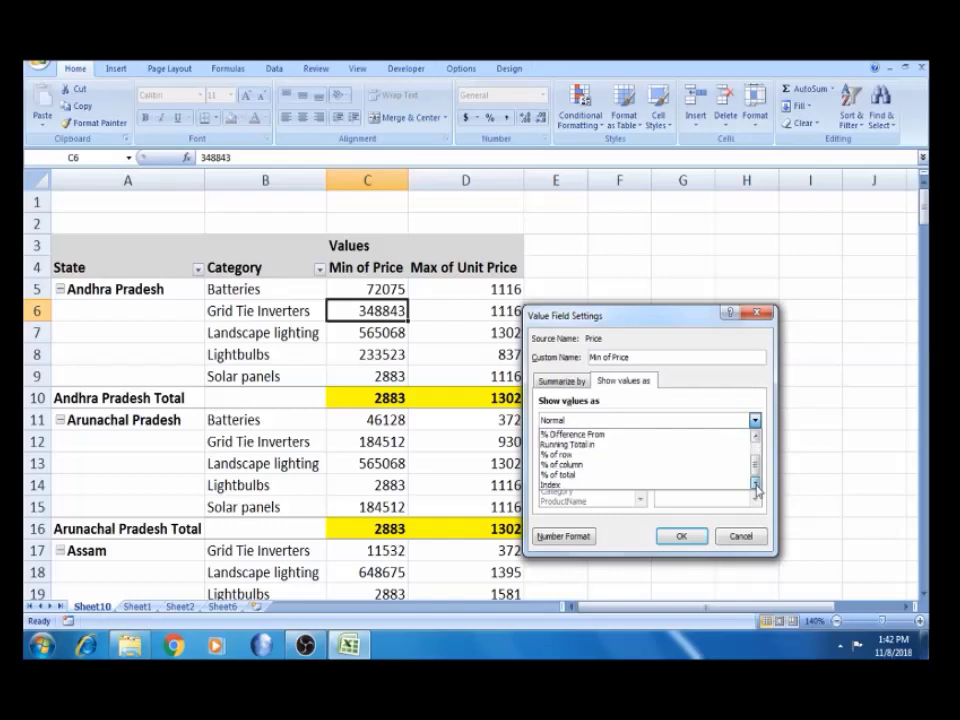
pyautogui.click(628, 476)
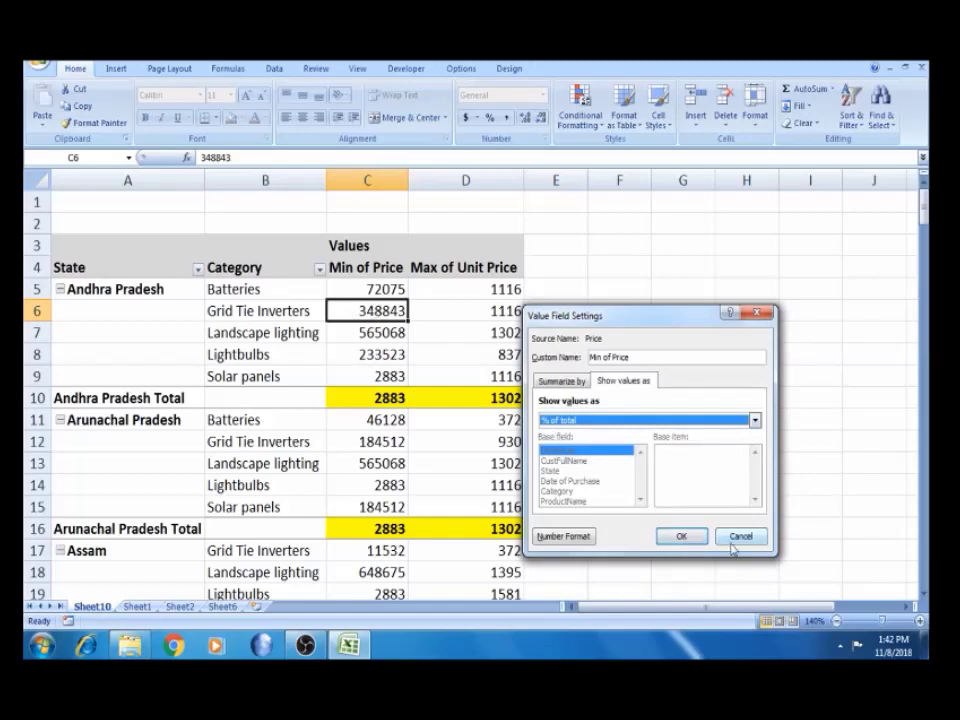
pyautogui.click(731, 540)
pyautogui.hotkey('ctrl', 'Down')
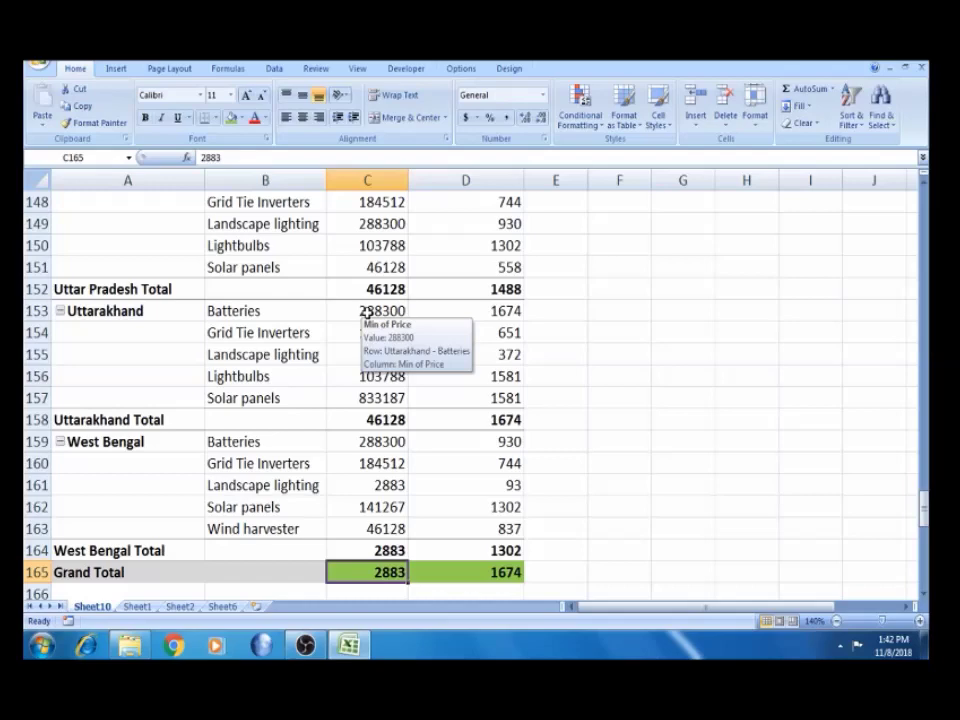
# Change the Price value field from Min back to Sum.
pyautogui.hotkey('ctrl', 'Up')
pyautogui.click(367, 262)
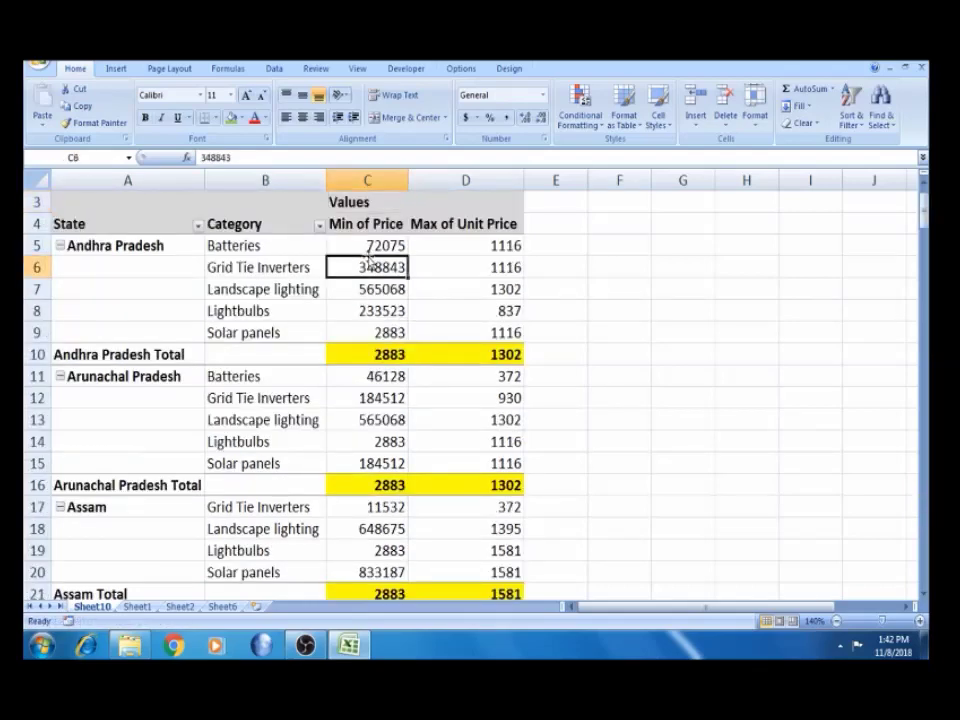
pyautogui.rightClick(378, 264)
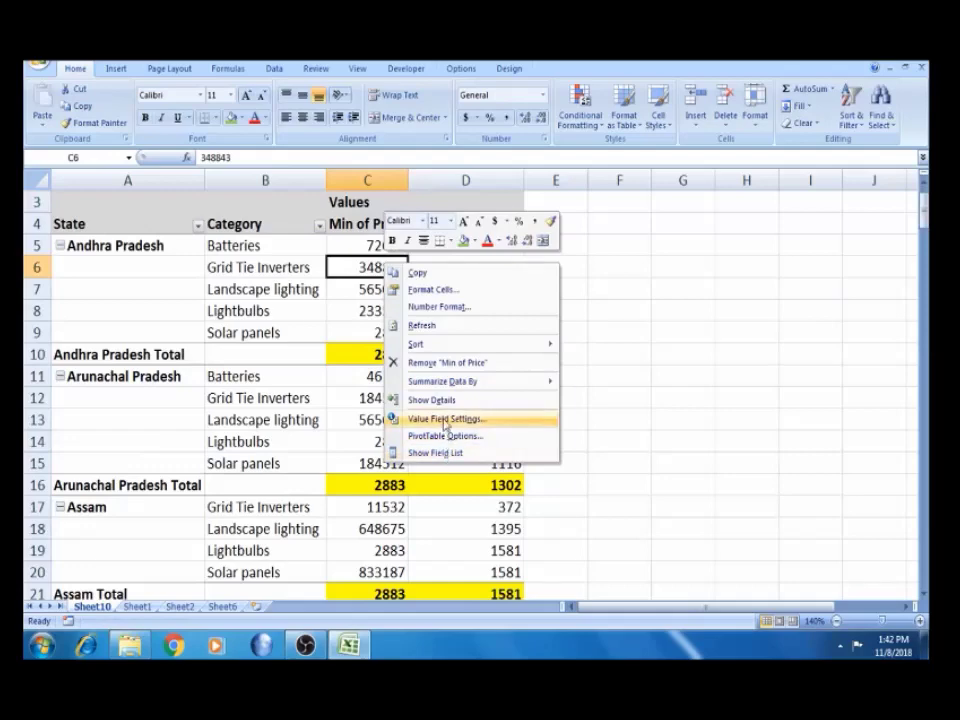
pyautogui.click(446, 419)
pyautogui.click(355, 423)
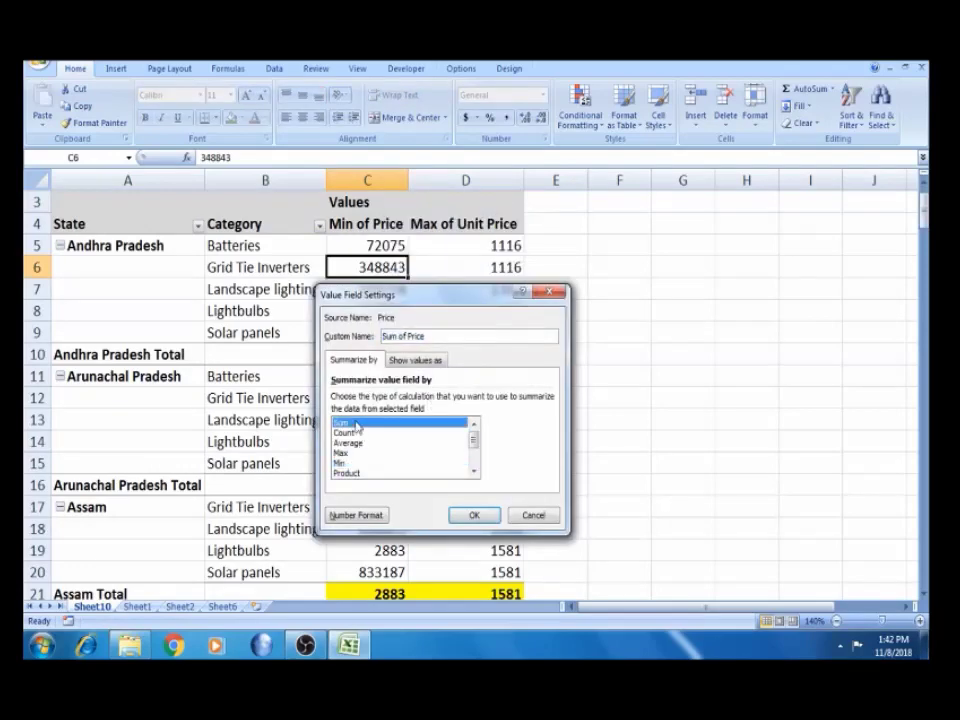
pyautogui.click(474, 515)
# Jump to the bottom to confirm the Sum of Price Grand Total of 93071889.
pyautogui.click(380, 378)
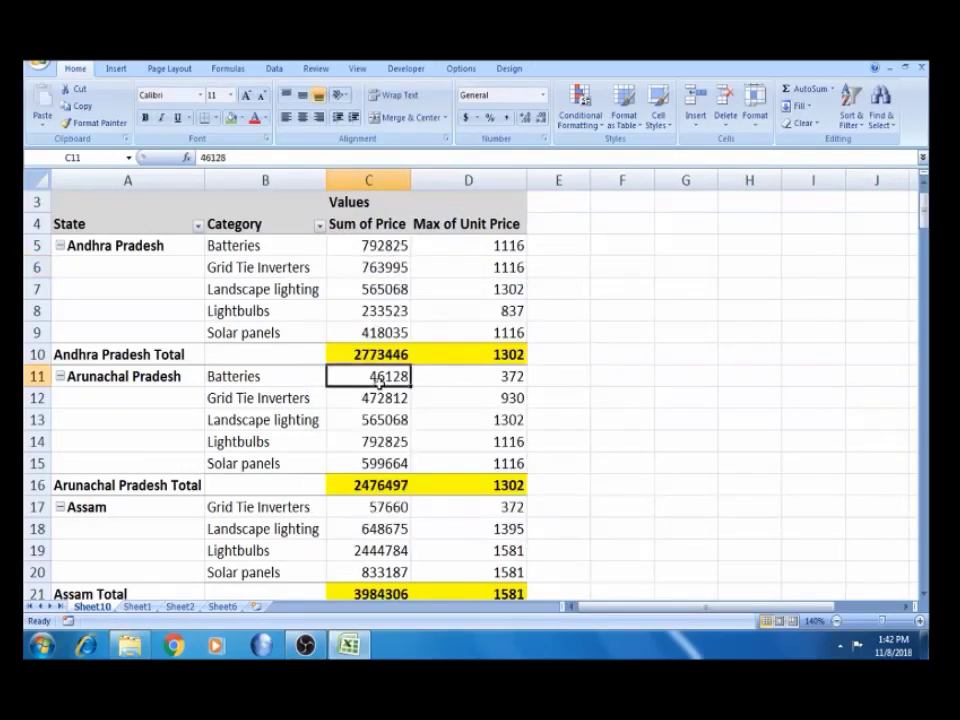
pyautogui.hotkey('ctrl', 'Down')
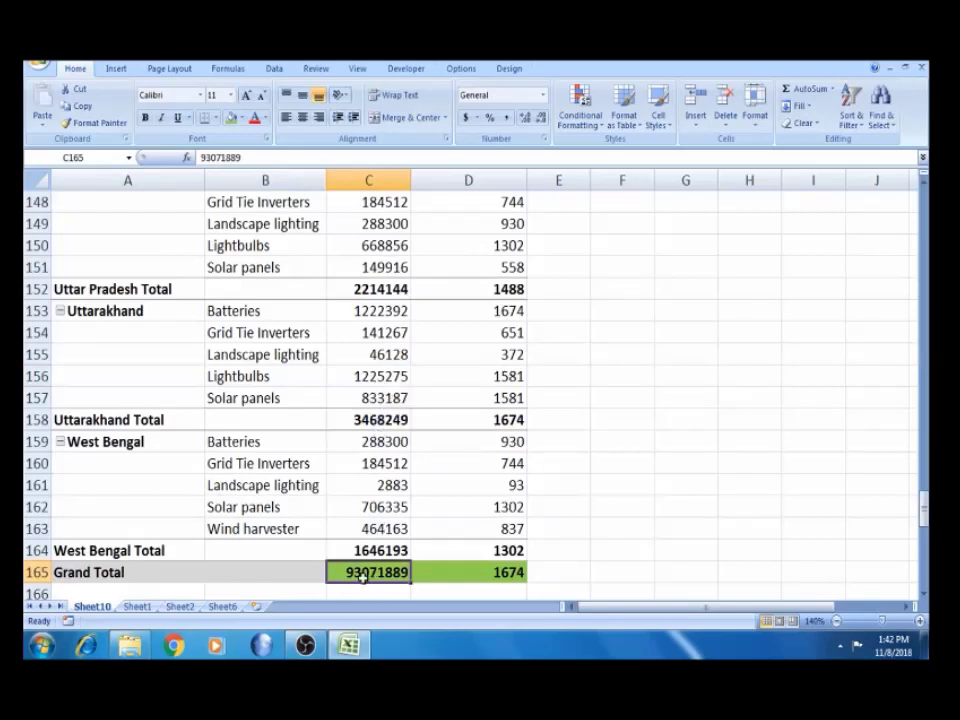
pyautogui.moveTo(374, 572)
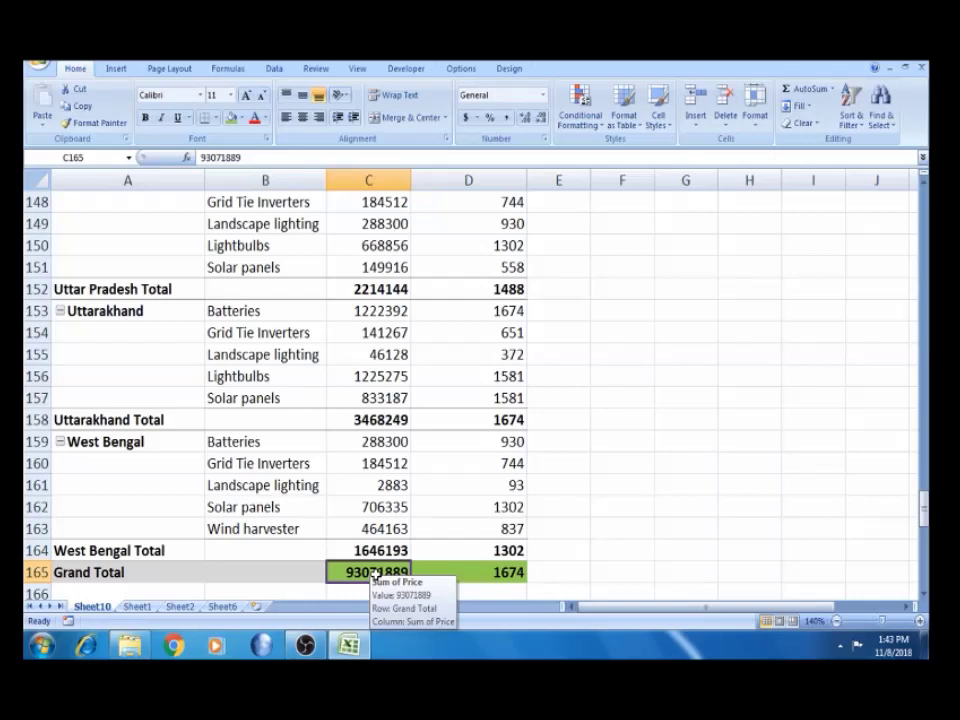
pyautogui.click(374, 506)
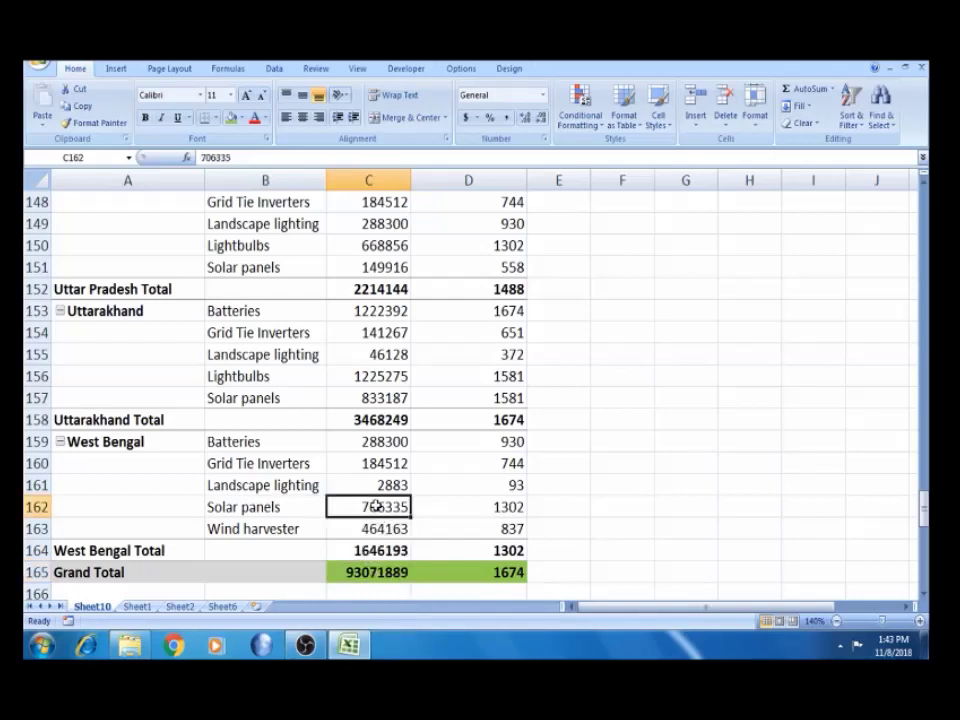
# Set Sum of Price's Show values as option to % of total and apply it.
pyautogui.rightClick(374, 506)
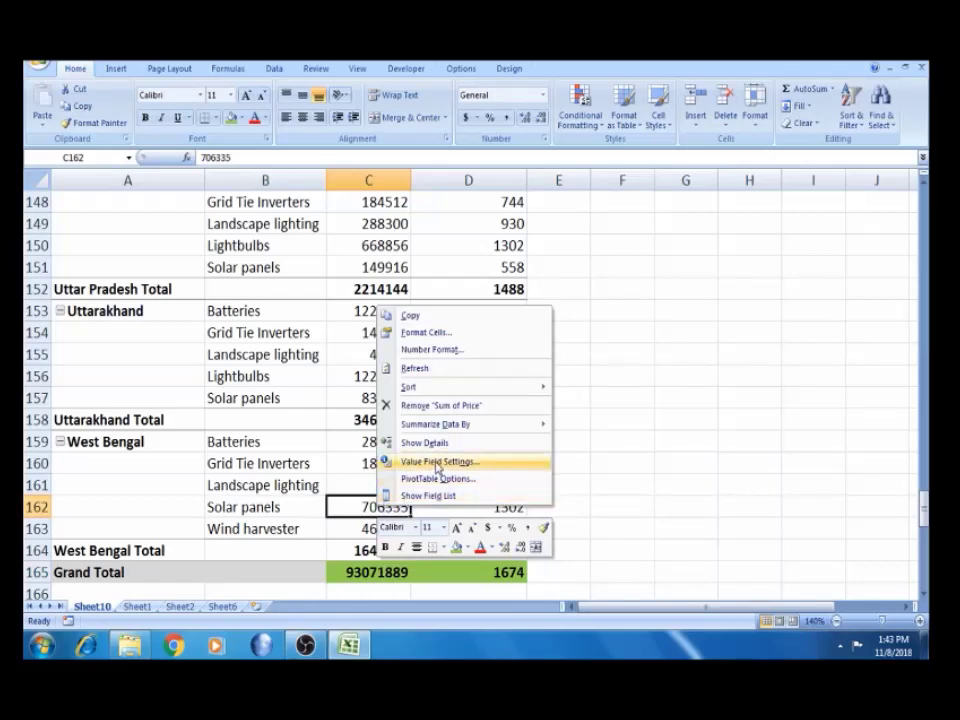
pyautogui.click(437, 463)
pyautogui.click(407, 401)
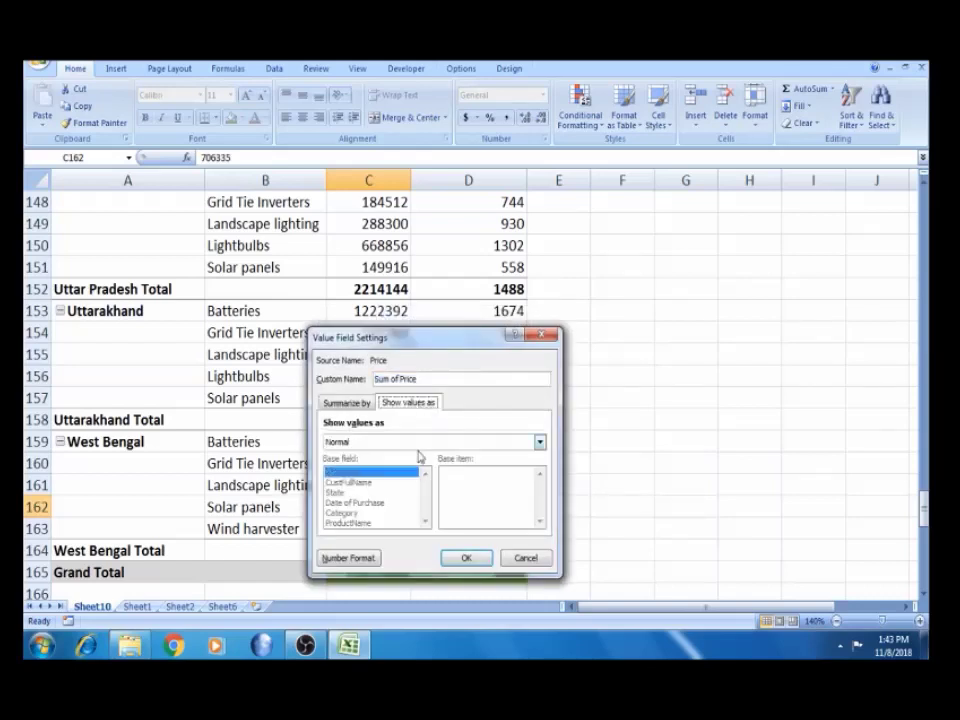
pyautogui.click(416, 444)
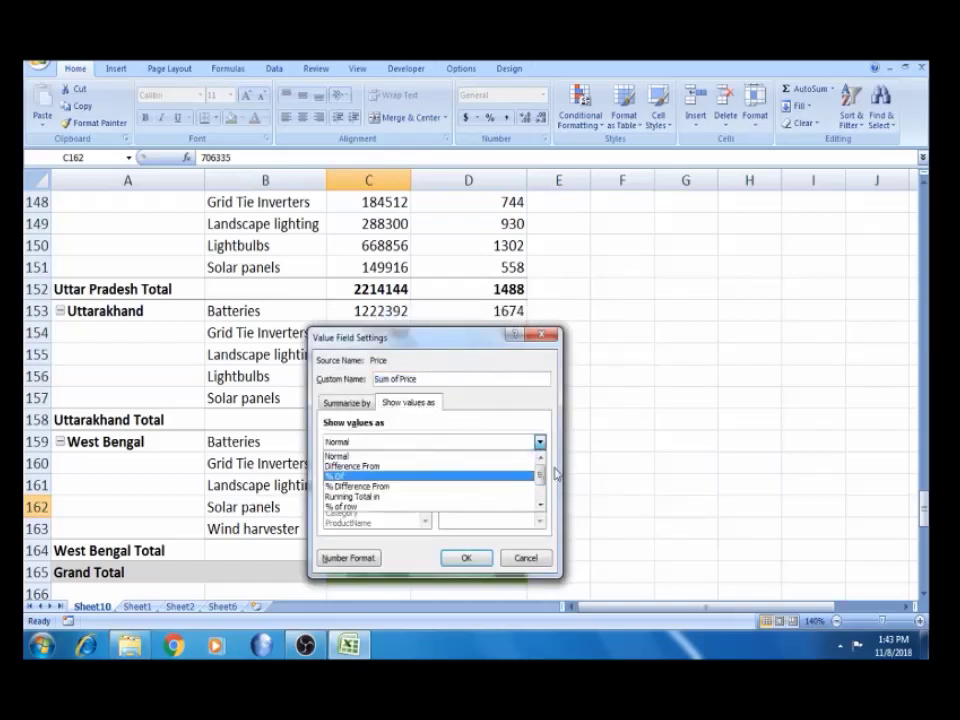
pyautogui.scroll(-1, 542, 476)
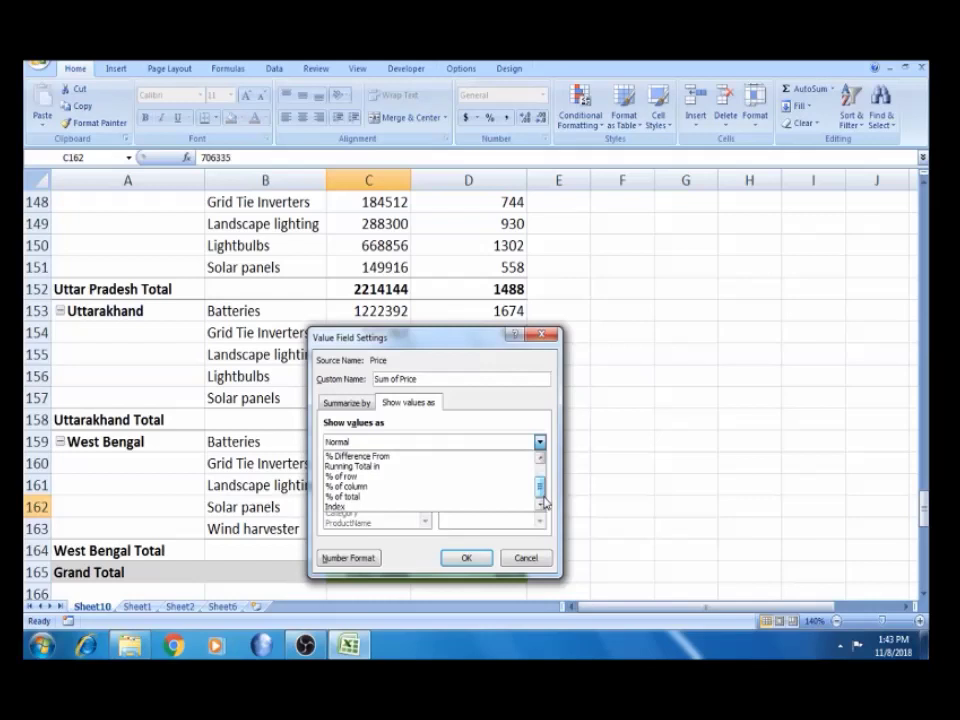
pyautogui.click(400, 497)
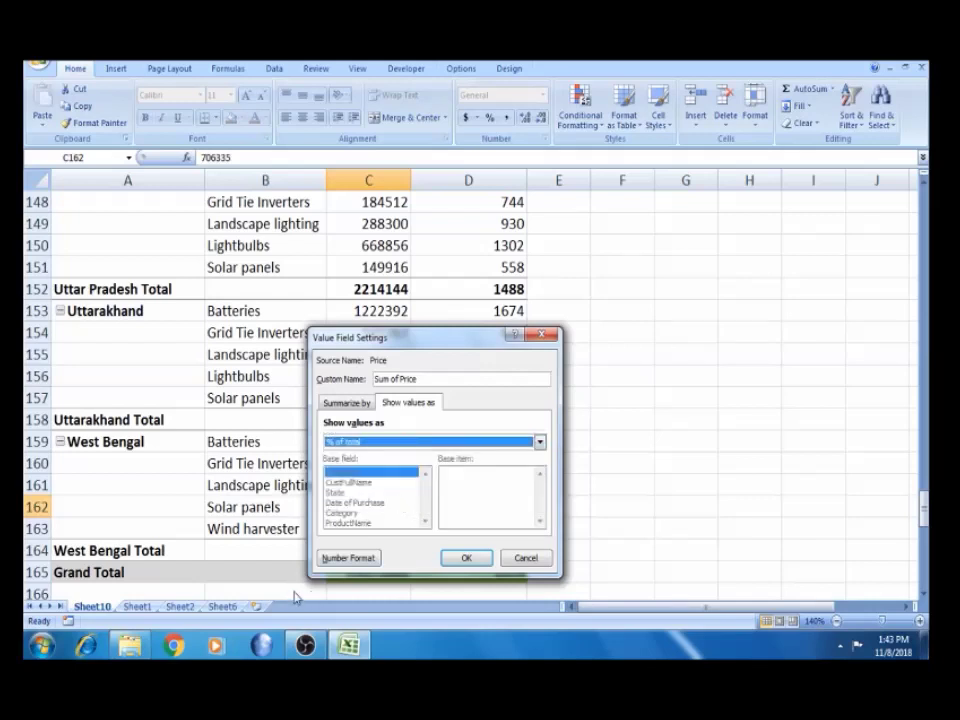
pyautogui.moveTo(384, 341); pyautogui.dragTo(572, 318)
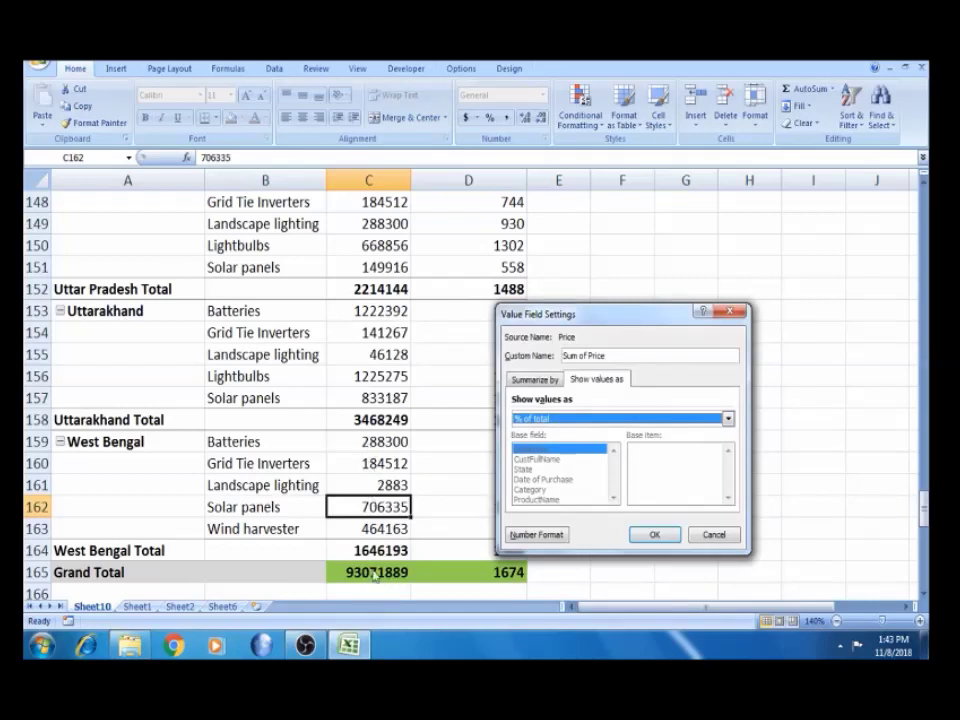
pyautogui.click(669, 535)
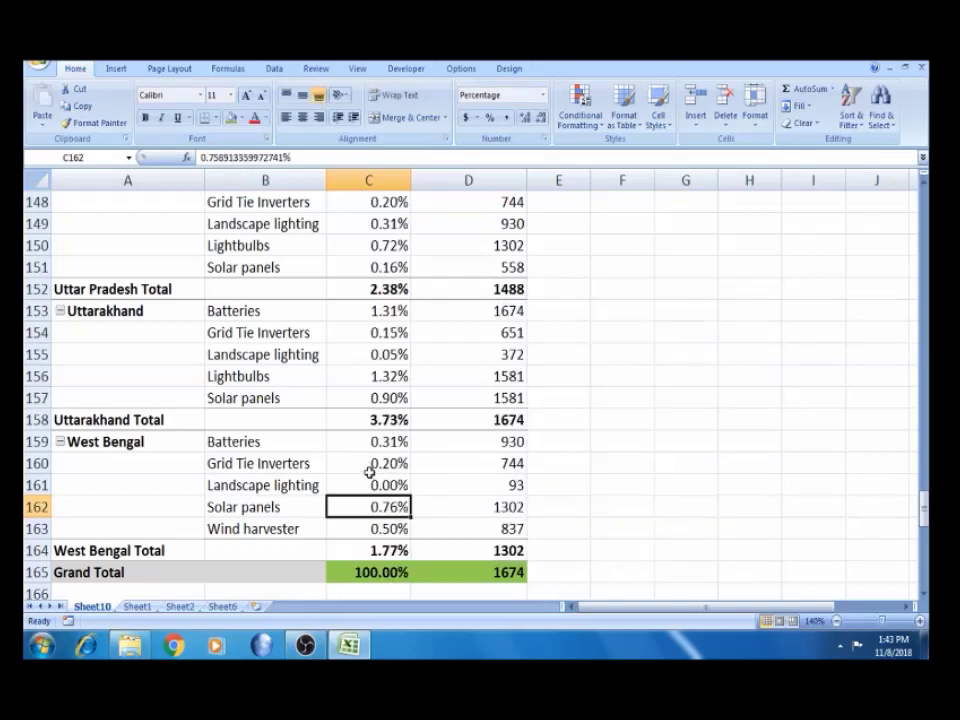
pyautogui.click(369, 465)
pyautogui.click(381, 420)
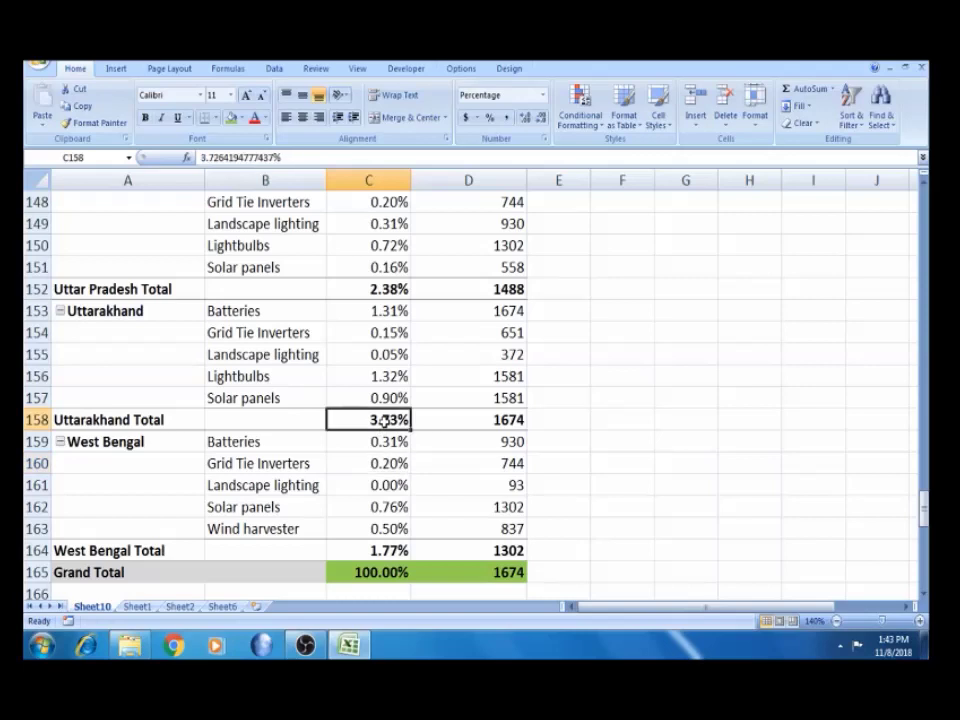
pyautogui.click(383, 290)
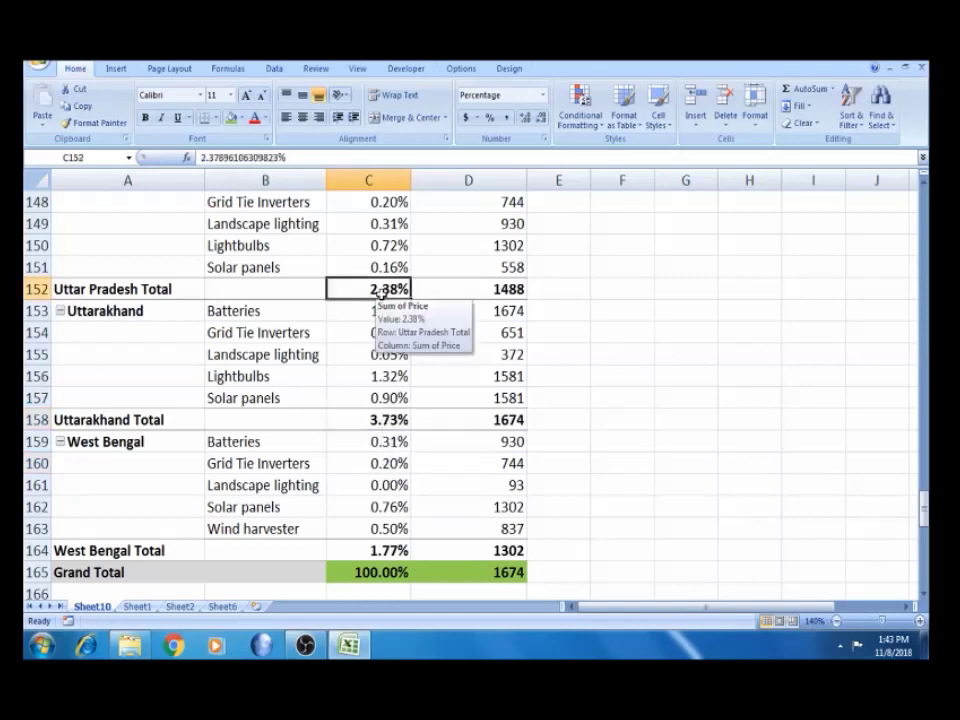
pyautogui.press('Left')
pyautogui.press('Left')
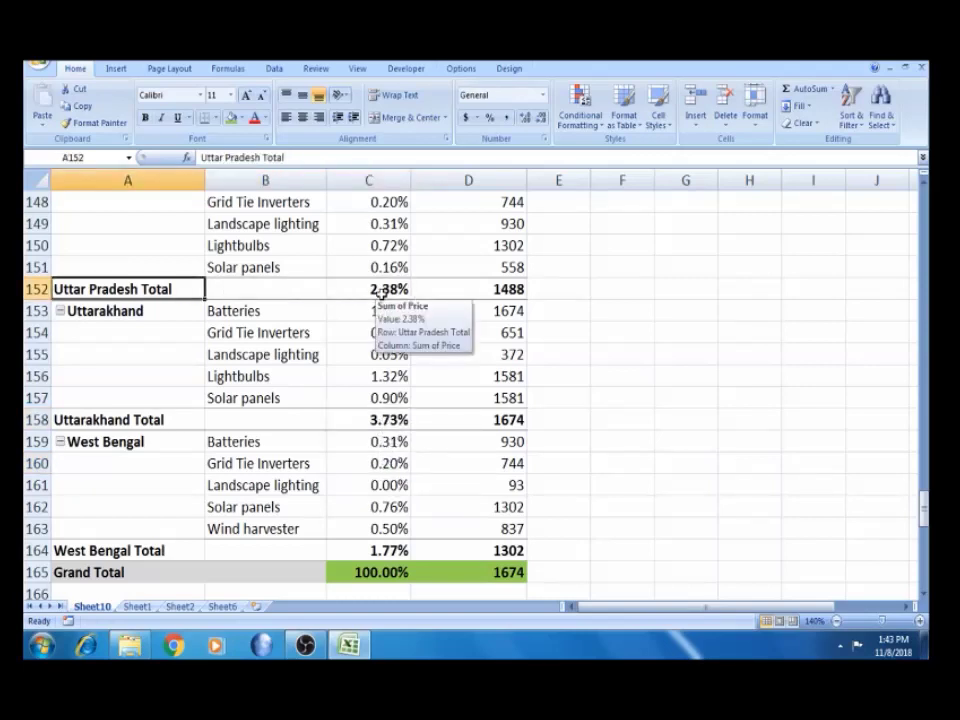
pyautogui.click(394, 286)
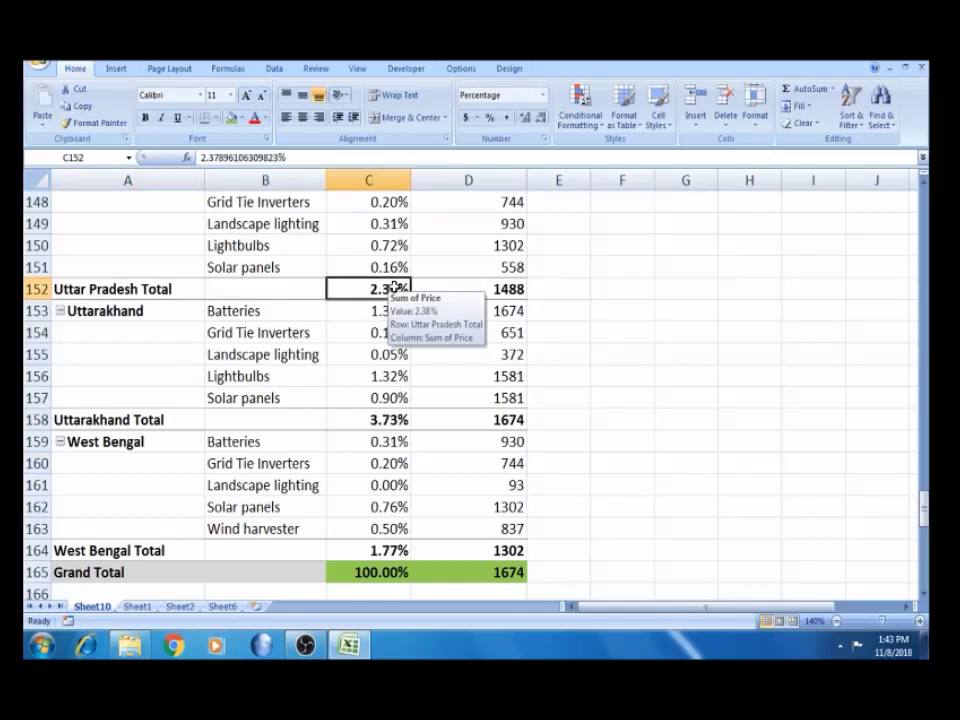
pyautogui.moveTo(374, 586)
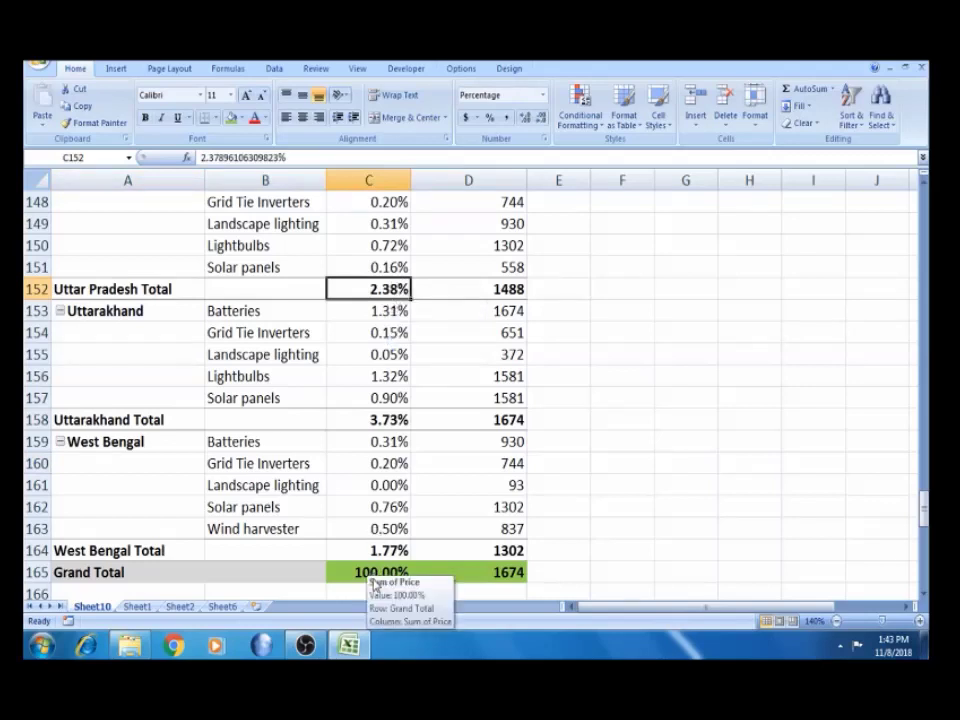
pyautogui.moveTo(380, 412)
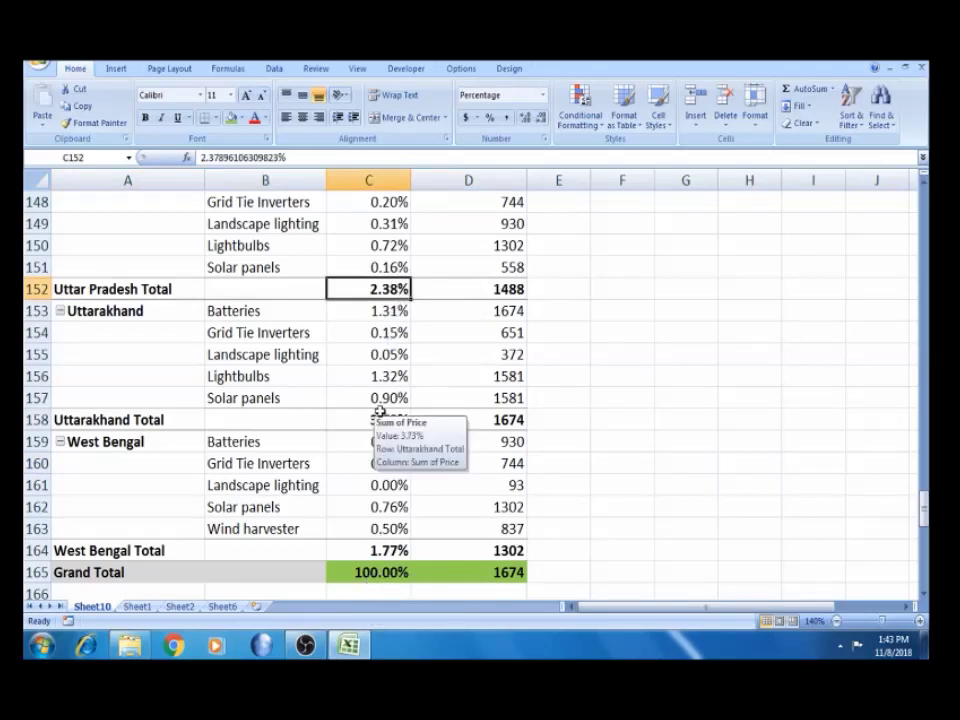
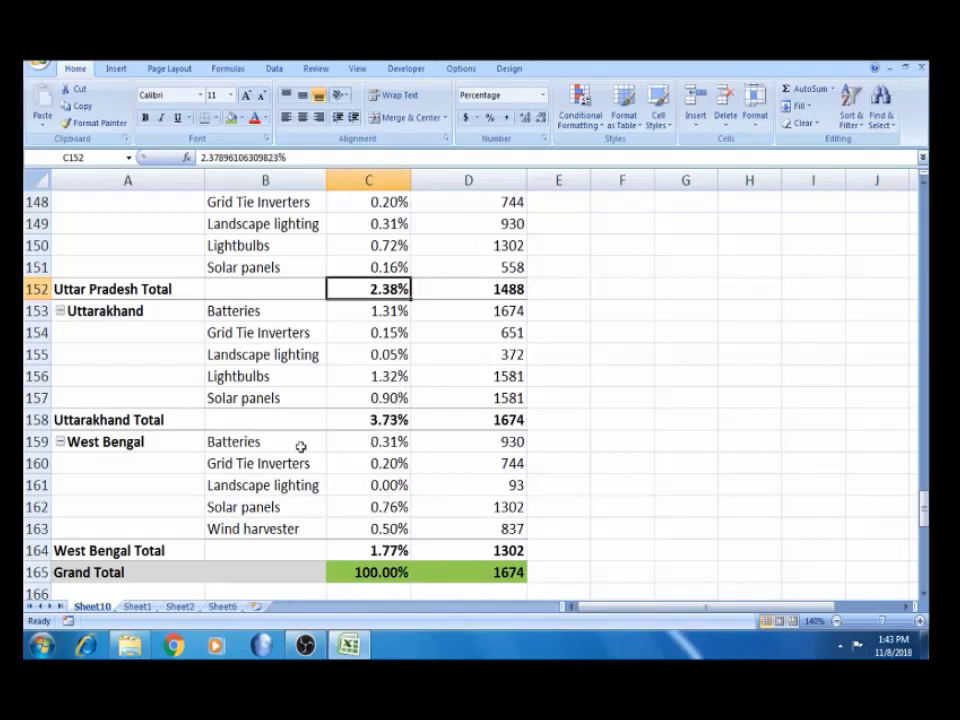
# Review the total price percentages for West Bengal, Uttarakhand and Tamil Nadu.
pyautogui.click(380, 549)
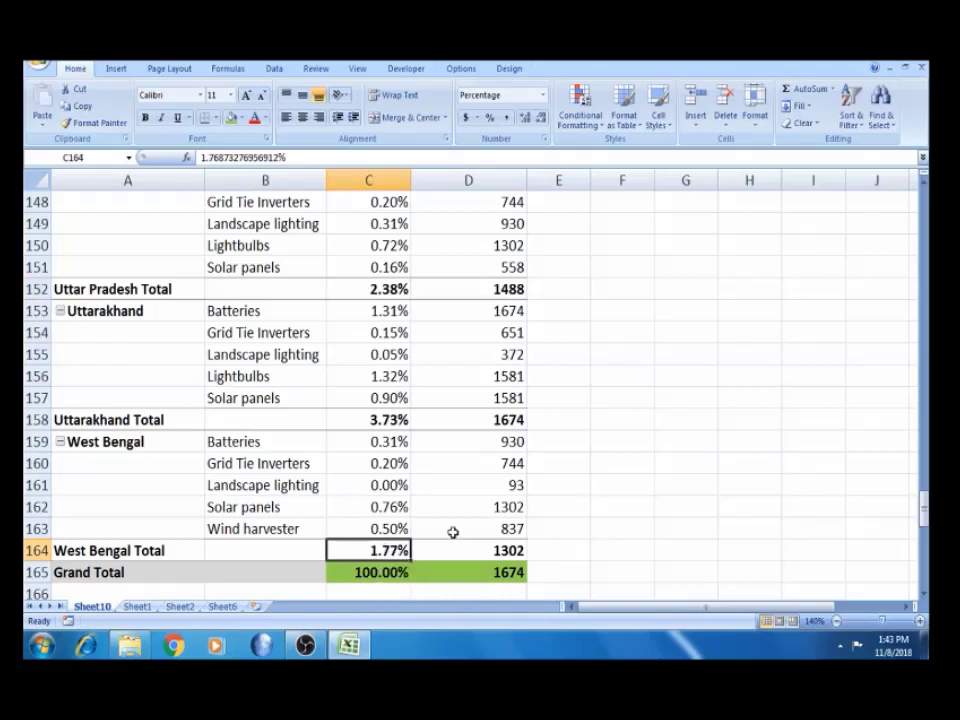
pyautogui.click(371, 420)
pyautogui.press('Up')
pyautogui.press('Up')
pyautogui.press('Up')
pyautogui.press('Up')
pyautogui.press('Up')
pyautogui.press('Up')
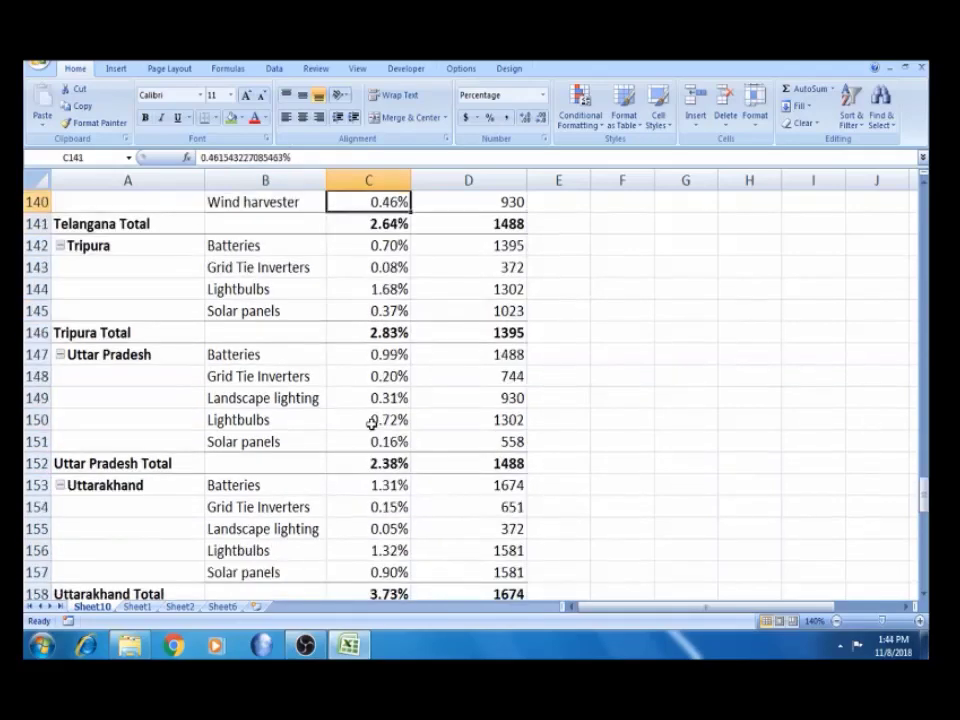
pyautogui.press('Up')
pyautogui.press('Up')
pyautogui.press('Up')
pyautogui.press('Down')
pyautogui.press('Down')
pyautogui.press('Down')
pyautogui.press('Down')
pyautogui.press('Down')
pyautogui.press('Down')
pyautogui.press('Down')
pyautogui.press('Down')
pyautogui.press('Down')
pyautogui.press('Down')
pyautogui.press('Down')
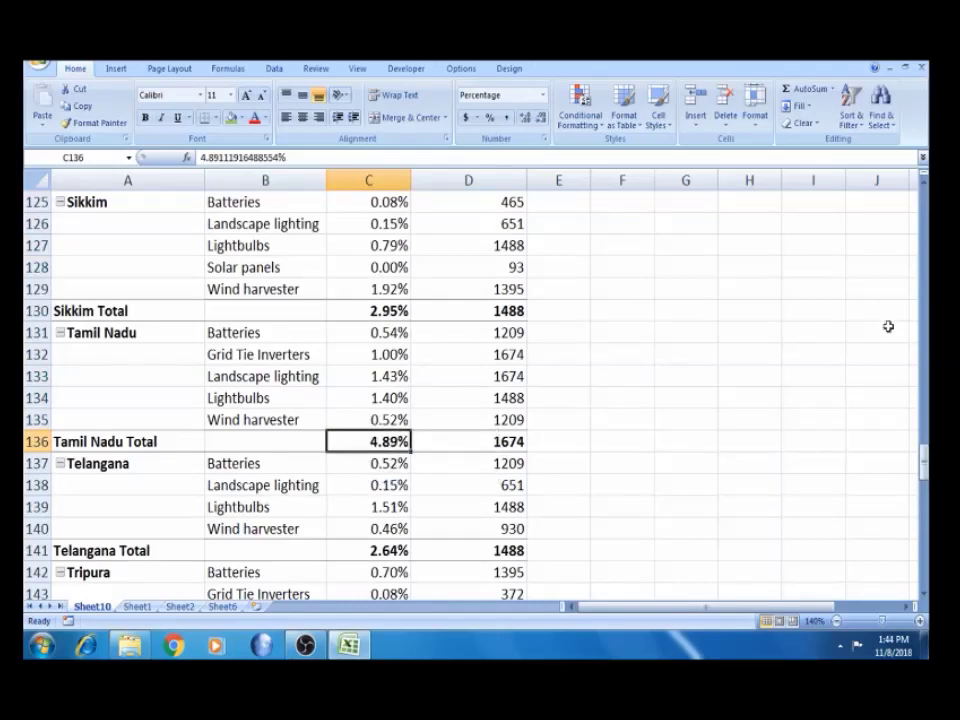
pyautogui.click(398, 376)
pyautogui.hotkey('ctrl', 'Up')
# Inspect Andhra Pradesh's Lightbulbs and Landscape lighting entries, then bring up the PivotTable Design options.
pyautogui.moveTo(399, 375)
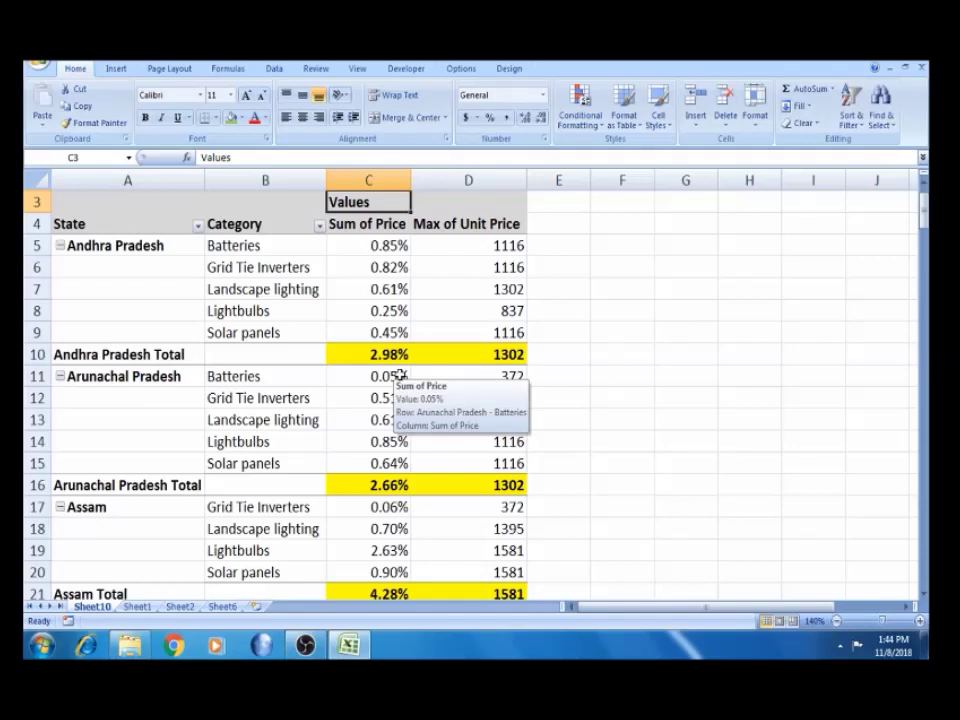
pyautogui.click(364, 313)
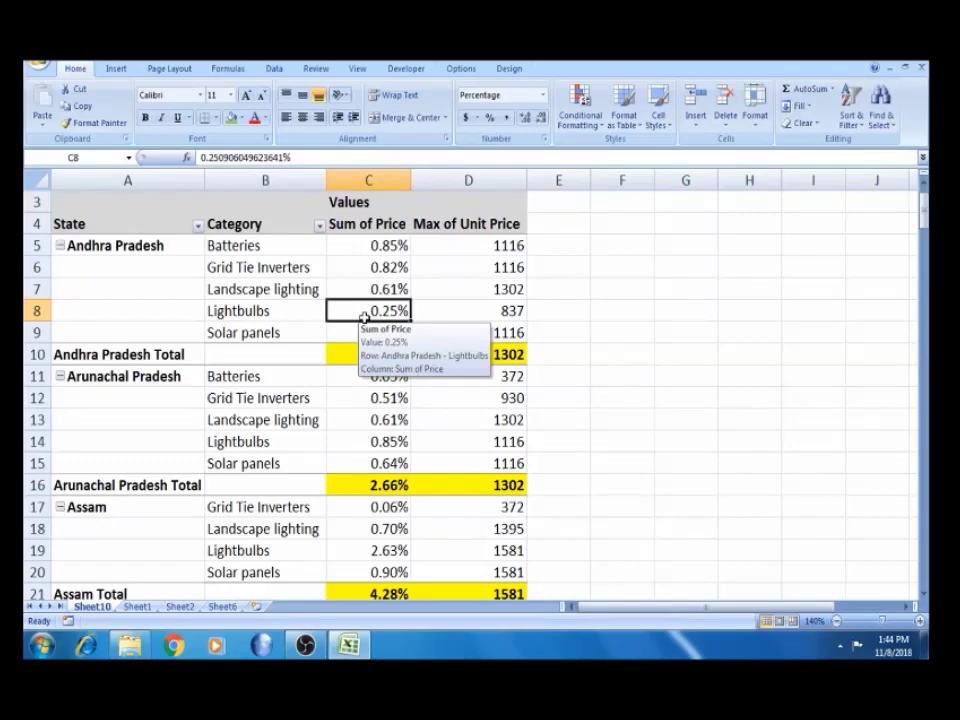
pyautogui.click(246, 268)
pyautogui.click(146, 251)
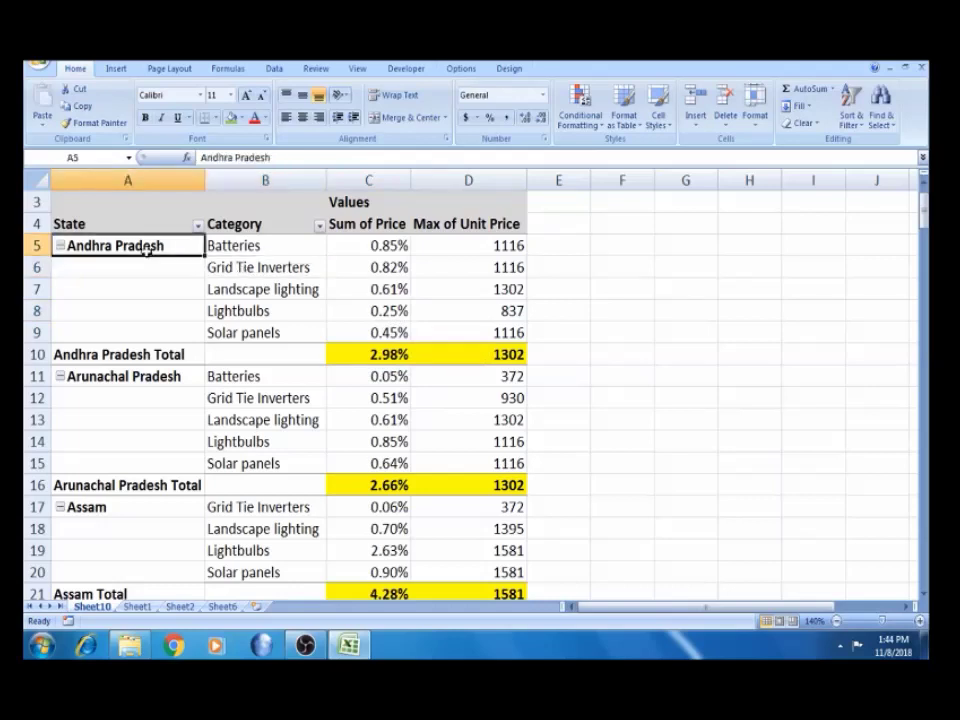
pyautogui.click(294, 311)
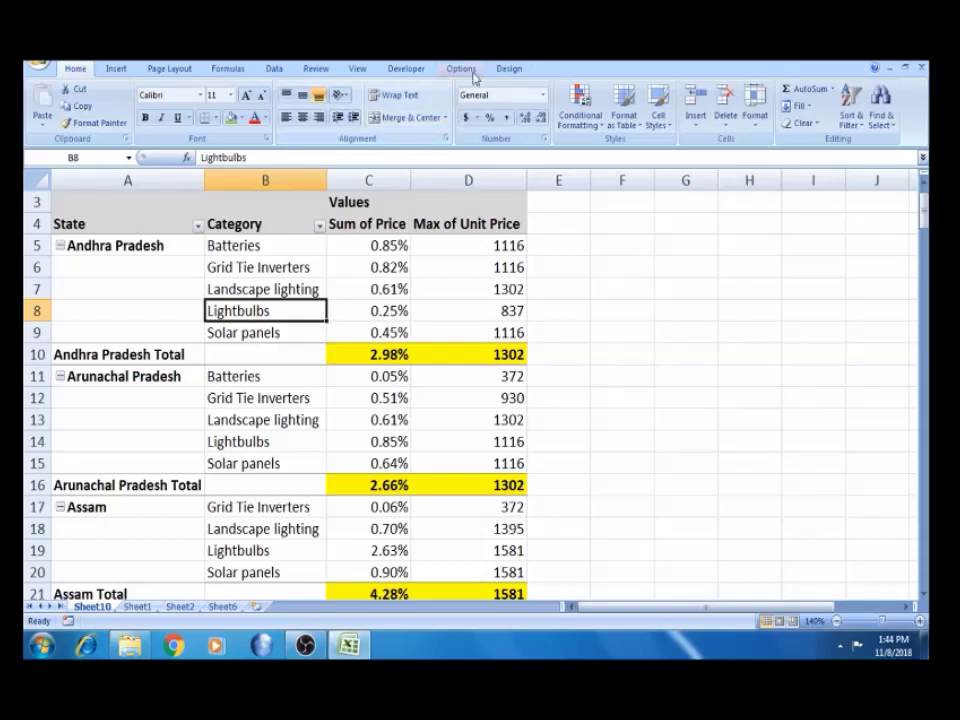
pyautogui.click(300, 289)
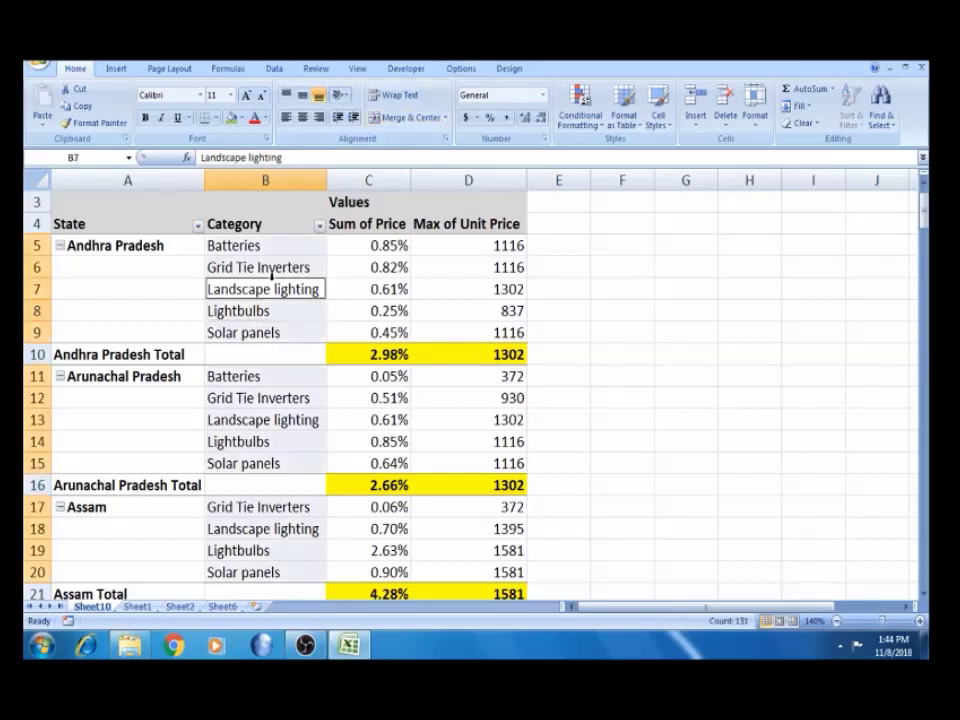
pyautogui.click(510, 70)
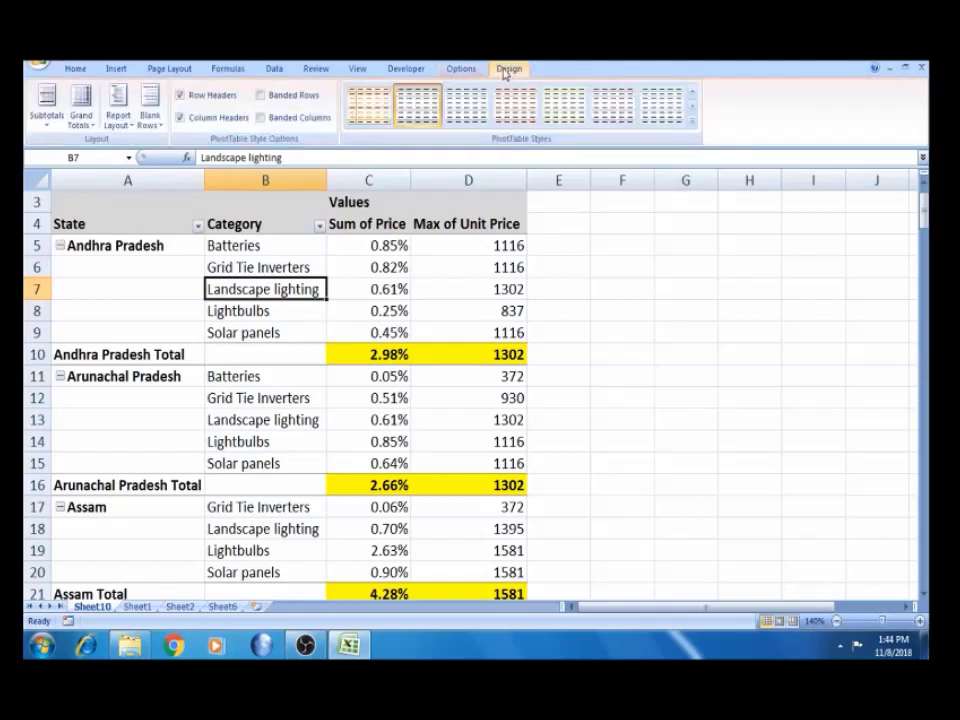
# Show the PivotTable Field List from the PivotTable Options tools.
pyautogui.click(460, 70)
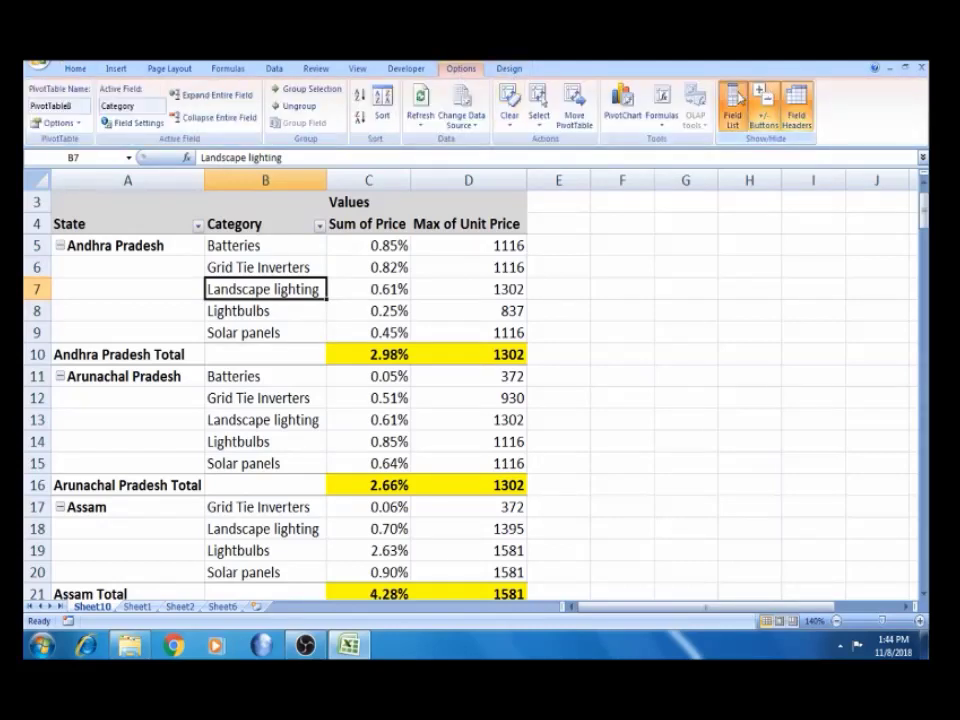
pyautogui.click(733, 110)
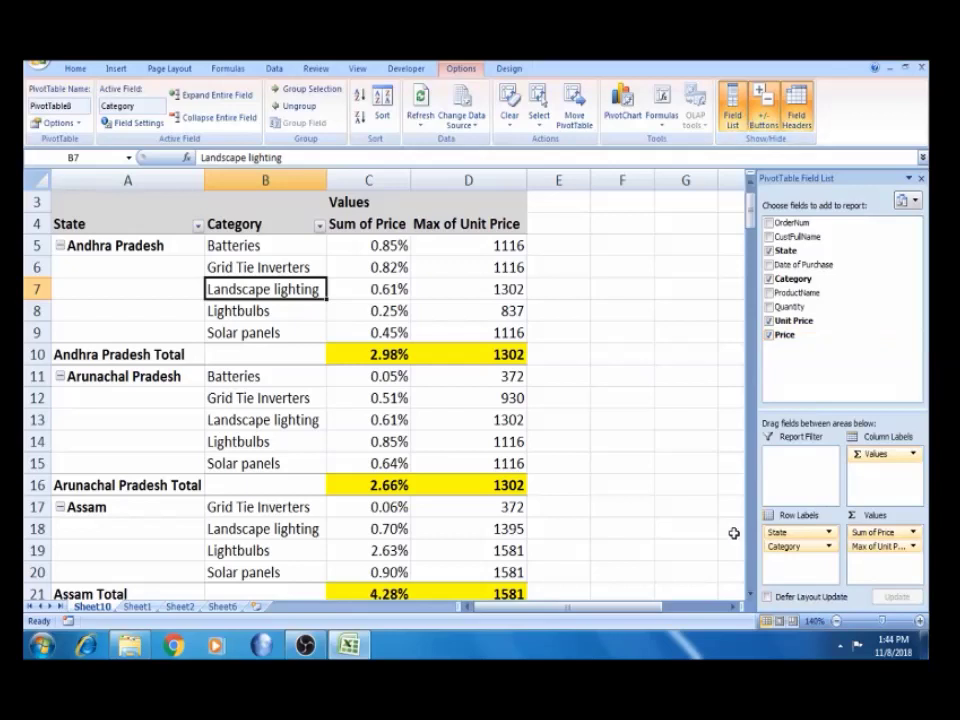
# Remove Category from the rows and review each state's price percentages.
pyautogui.moveTo(788, 547); pyautogui.dragTo(810, 312)
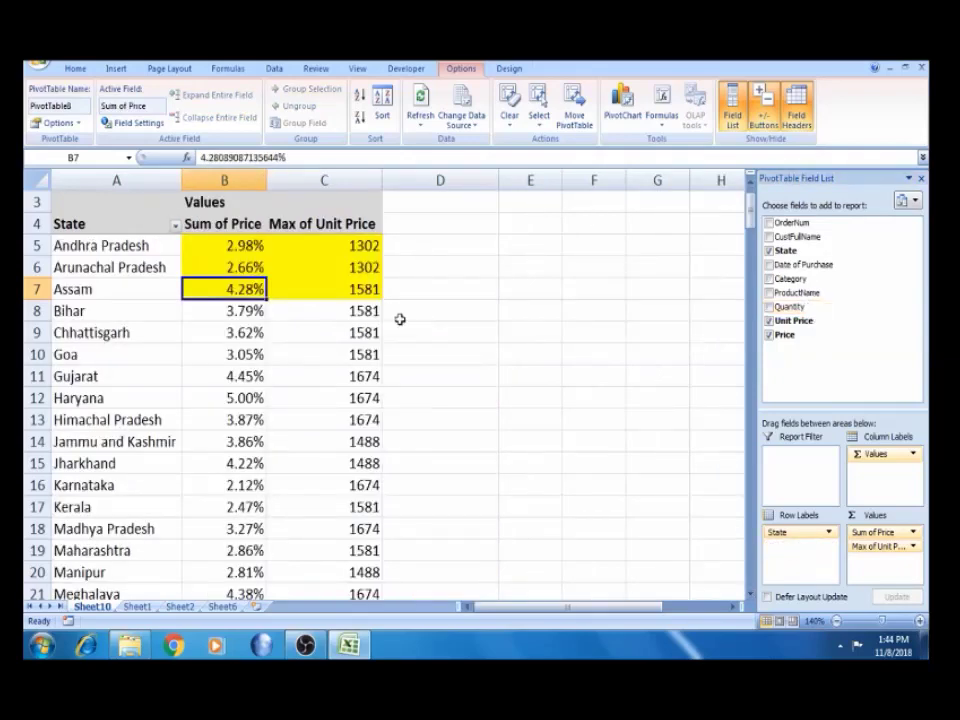
pyautogui.click(232, 260)
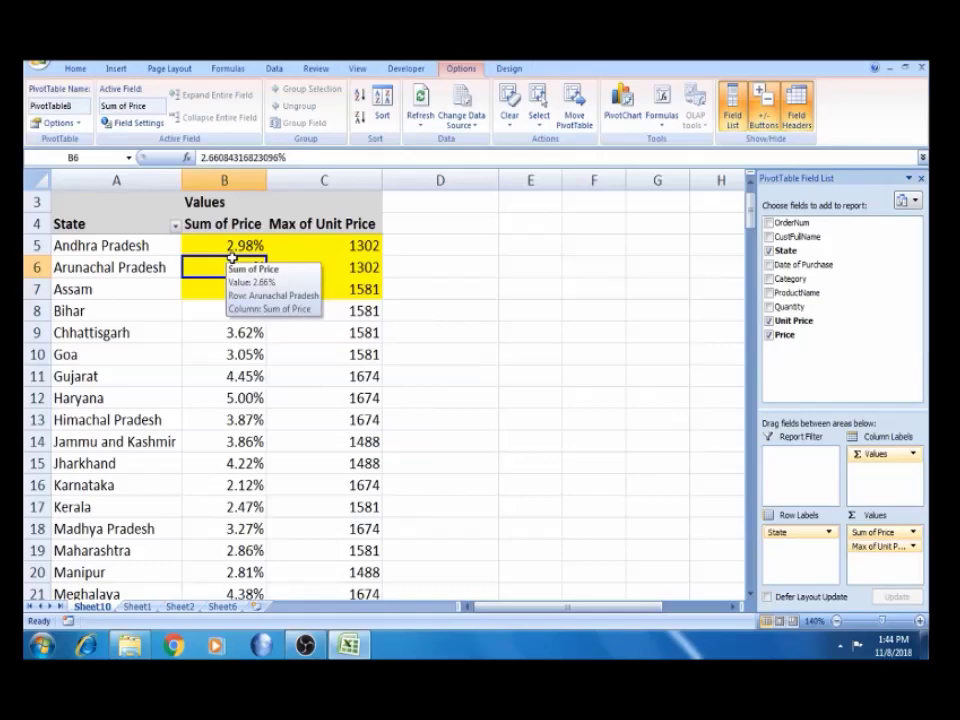
pyautogui.press('Down')
pyautogui.press('Down')
pyautogui.press('Down')
pyautogui.press('Down')
pyautogui.press('Down')
pyautogui.press('Down')
pyautogui.press('Down')
pyautogui.press('Down')
pyautogui.press('Down')
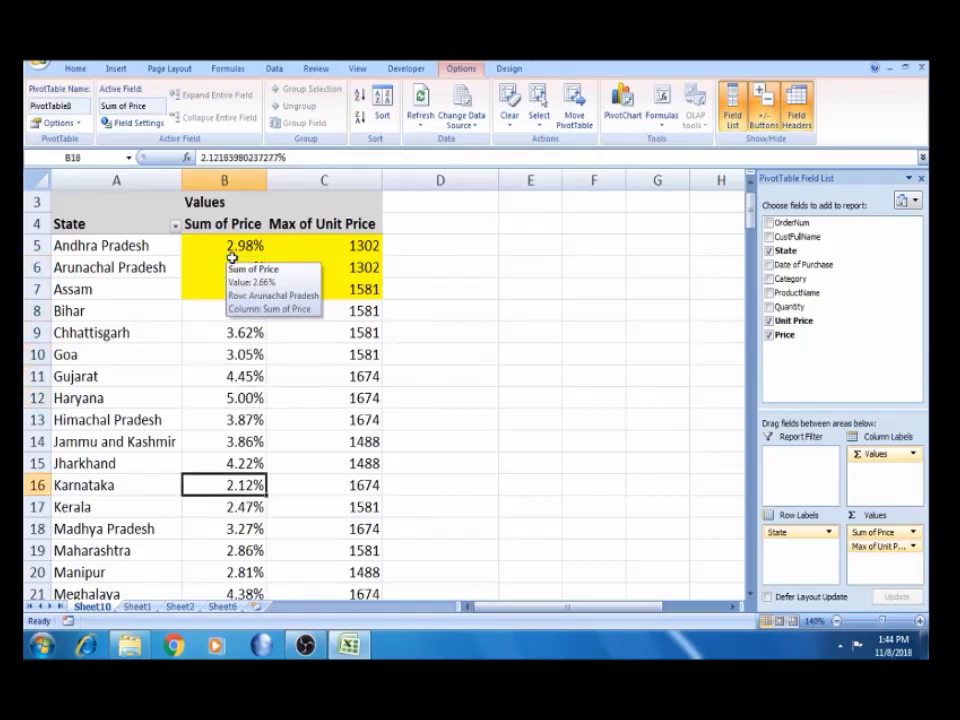
pyautogui.press('Down')
pyautogui.press('Down')
pyautogui.press('Down')
pyautogui.press('Down')
pyautogui.press('Down')
pyautogui.press('Down')
pyautogui.press('Down')
pyautogui.press('Down')
pyautogui.press('Down')
pyautogui.press('Up')
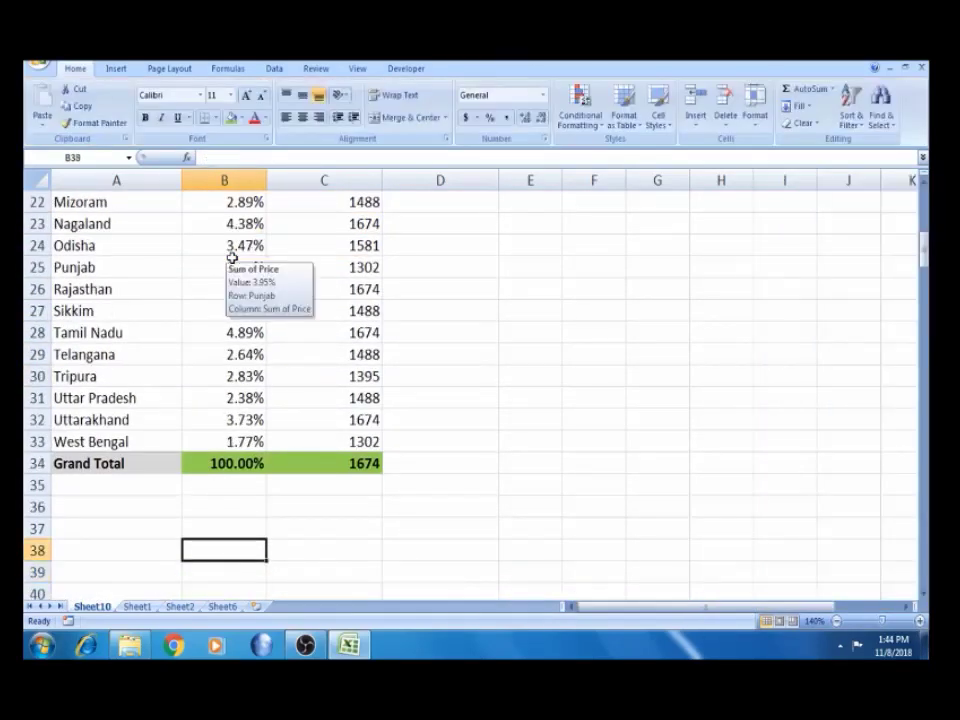
pyautogui.press('Up')
pyautogui.press('Up')
pyautogui.press('Up')
pyautogui.press('Up')
pyautogui.press('Up')
pyautogui.press('Up')
pyautogui.press('Up')
pyautogui.press('Up')
pyautogui.press('Up')
pyautogui.press('Down')
pyautogui.press('Down')
pyautogui.press('Down')
pyautogui.press('Down')
pyautogui.press('Down')
pyautogui.press('Down')
pyautogui.press('Down')
pyautogui.press('Down')
pyautogui.press('Left')
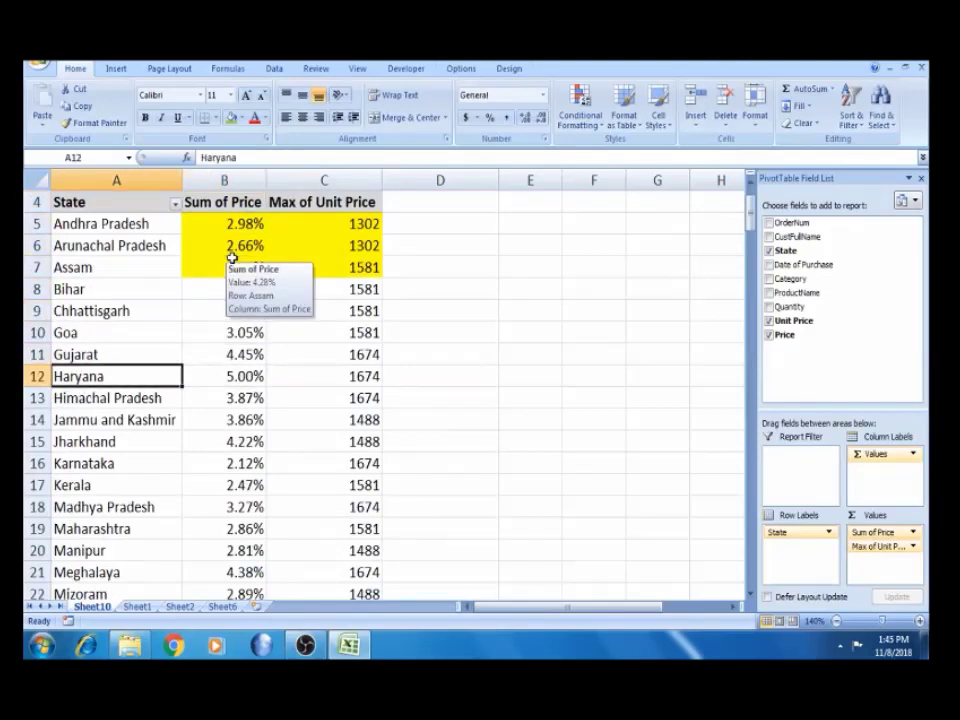
pyautogui.press('Right')
pyautogui.press('Right')
pyautogui.press('Left')
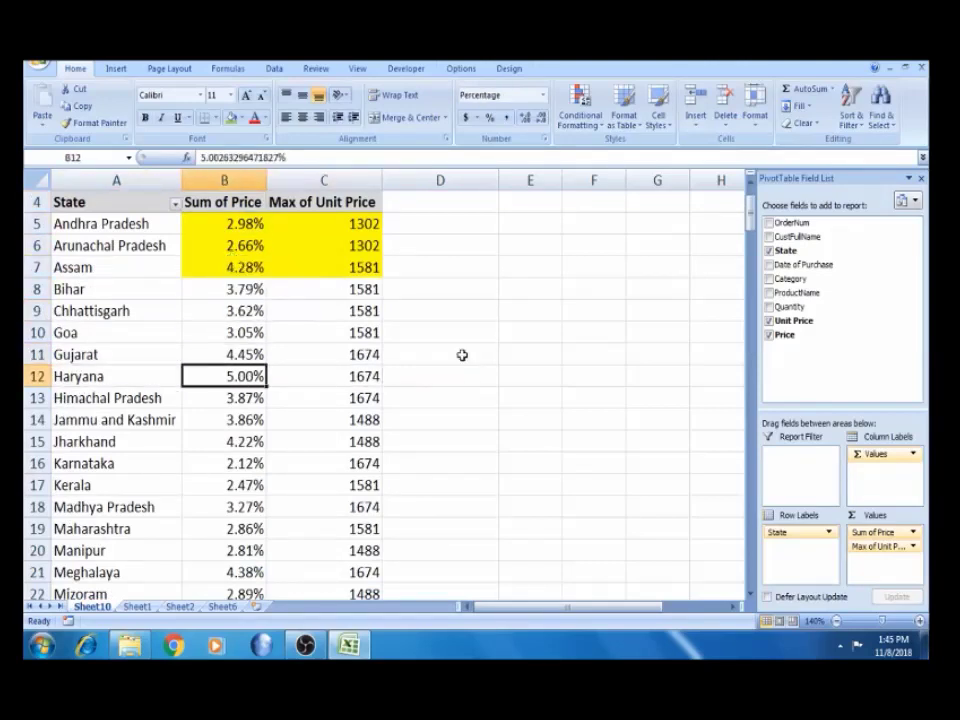
# Check the Grand Total, Rajasthan, Odisha and Tamil Nadu shares, then add Category back under State.
pyautogui.press('Down')
pyautogui.press('Down')
pyautogui.press('Down')
pyautogui.press('Down')
pyautogui.press('Down')
pyautogui.press('Down')
pyautogui.press('Down')
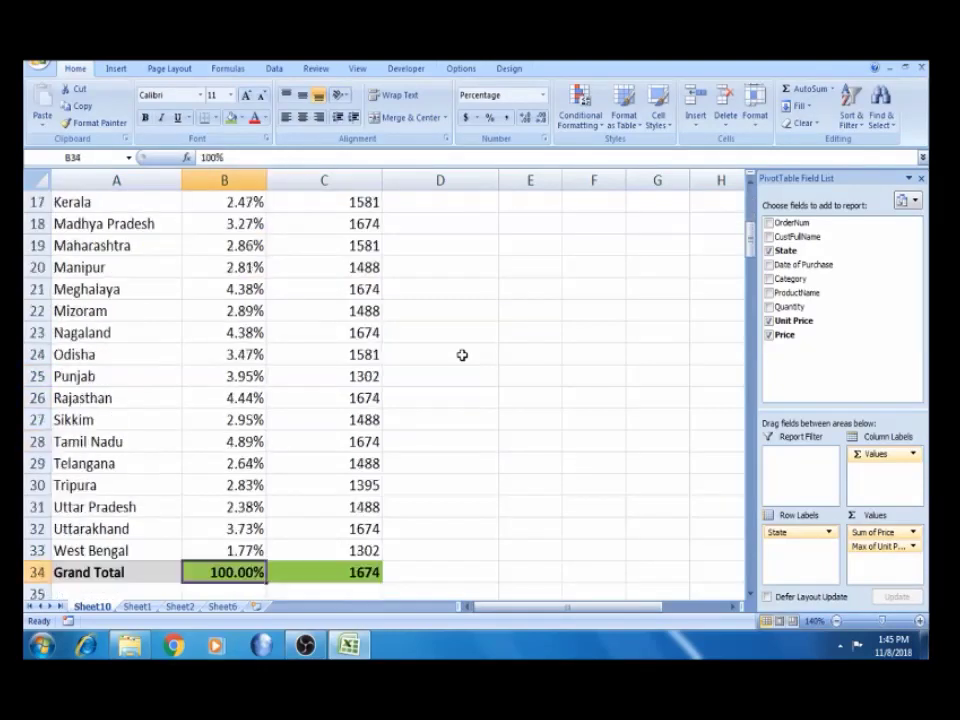
pyautogui.press('Up')
pyautogui.press('Up')
pyautogui.press('Up')
pyautogui.press('Up')
pyautogui.press('Up')
pyautogui.press('Up')
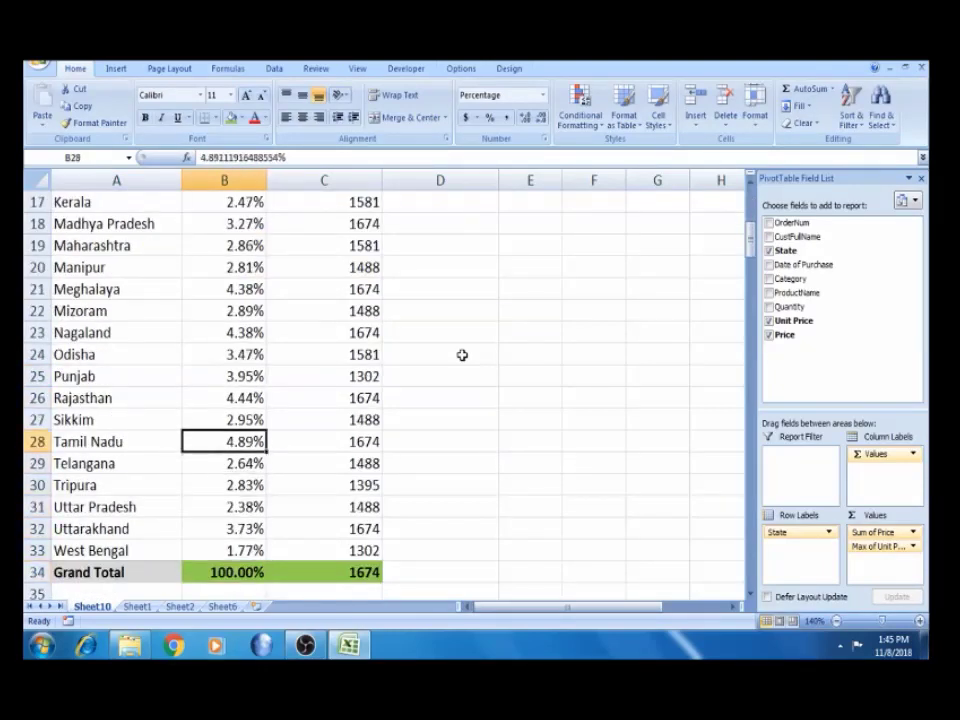
pyautogui.press('Up')
pyautogui.press('Up')
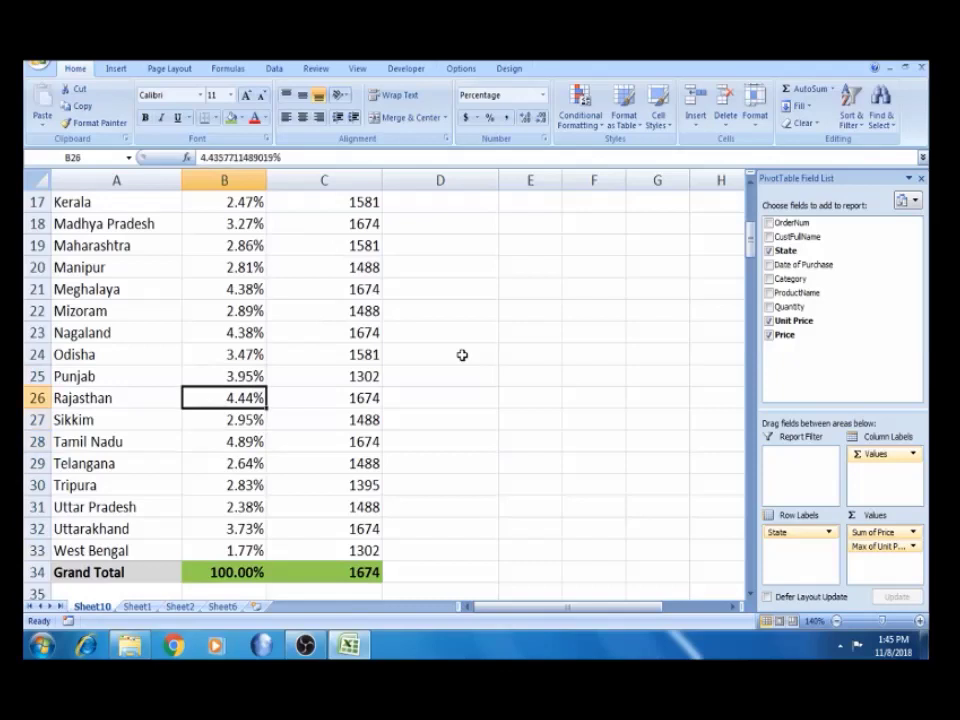
pyautogui.press('Up')
pyautogui.press('Up')
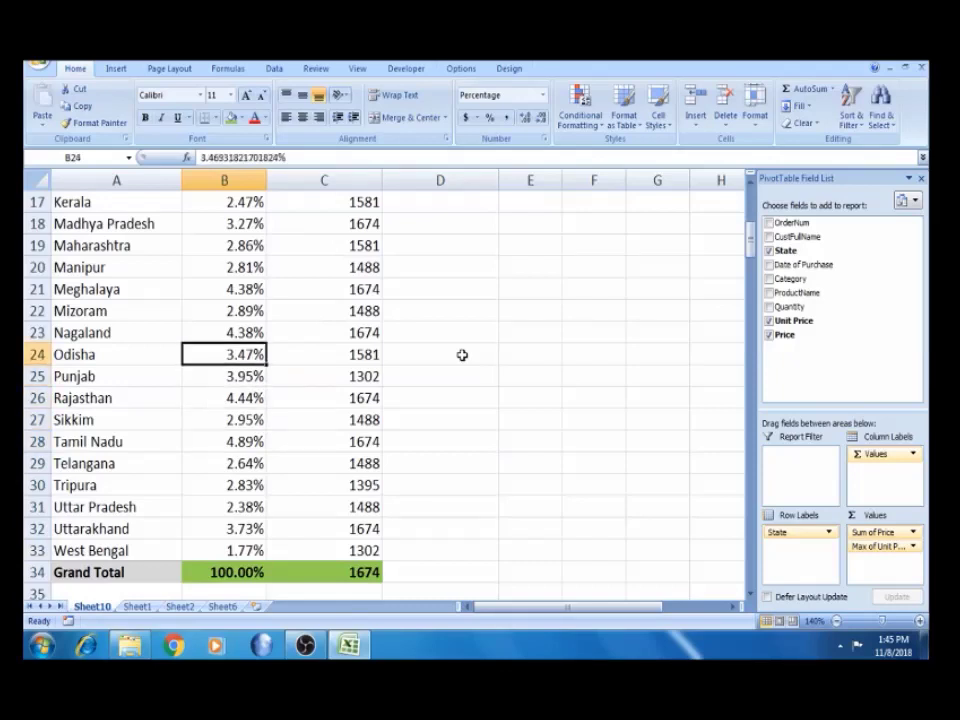
pyautogui.press('Down')
pyautogui.press('Down')
pyautogui.press('Down')
pyautogui.press('Down')
pyautogui.press('Down')
pyautogui.press('Down')
pyautogui.press('Down')
pyautogui.press('Down')
pyautogui.press('Down')
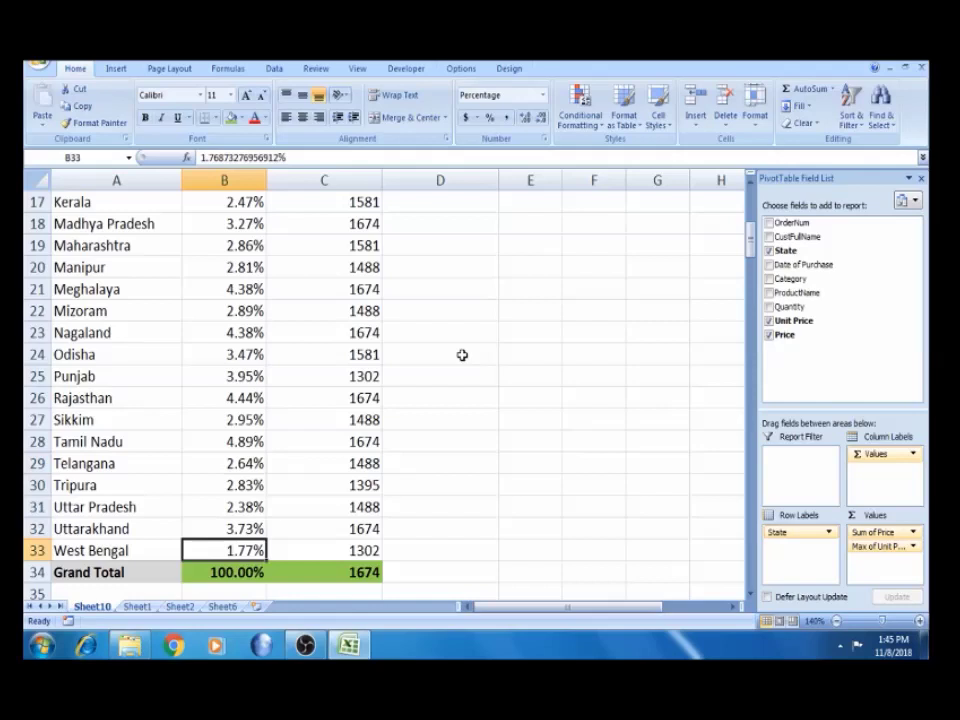
pyautogui.hotkey('ctrl', 'Up')
pyautogui.press('Down')
pyautogui.press('Down')
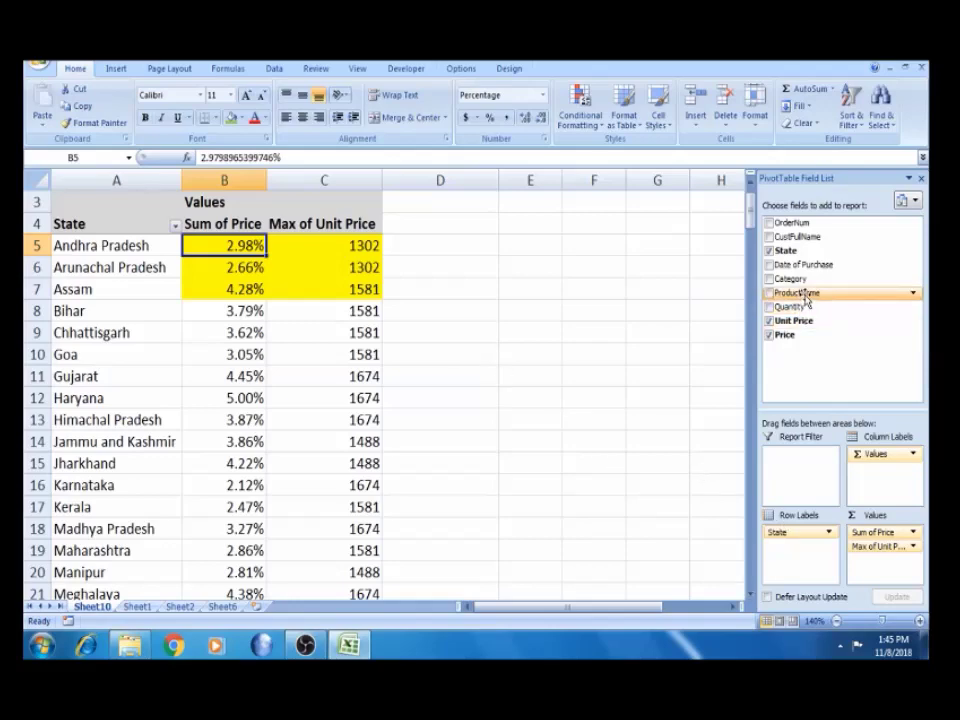
pyautogui.moveTo(801, 283); pyautogui.dragTo(793, 553)
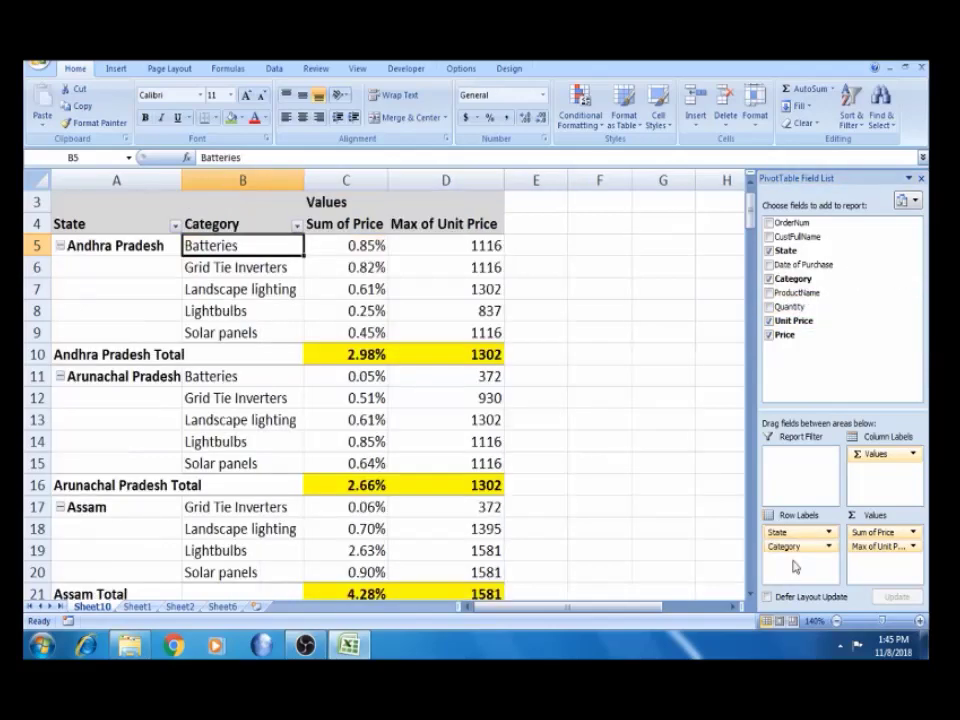
pyautogui.click(797, 534)
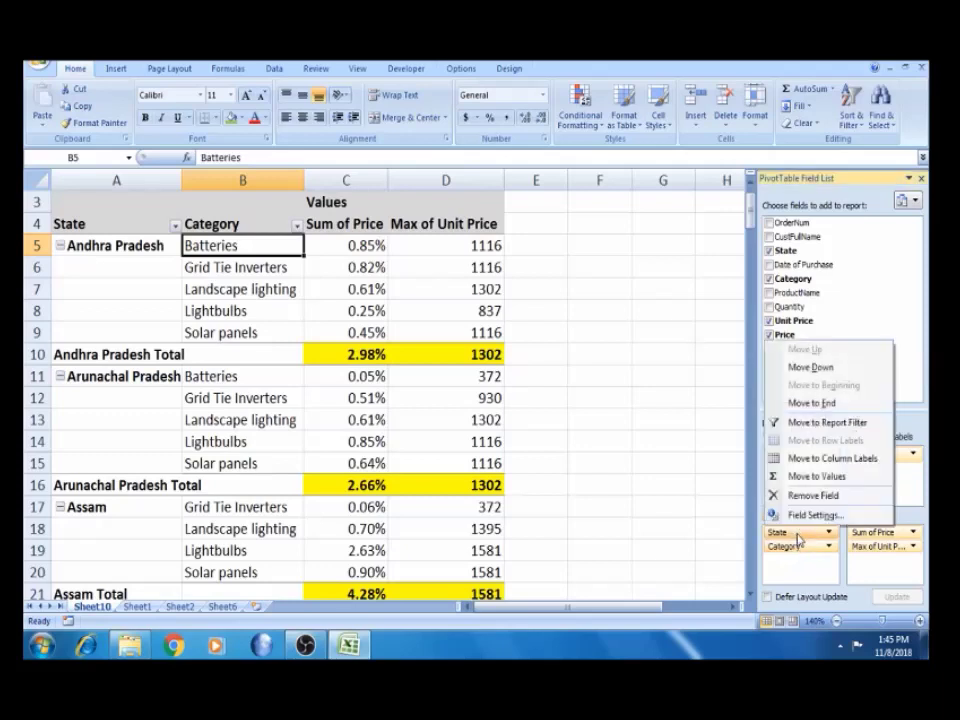
pyautogui.click(800, 579)
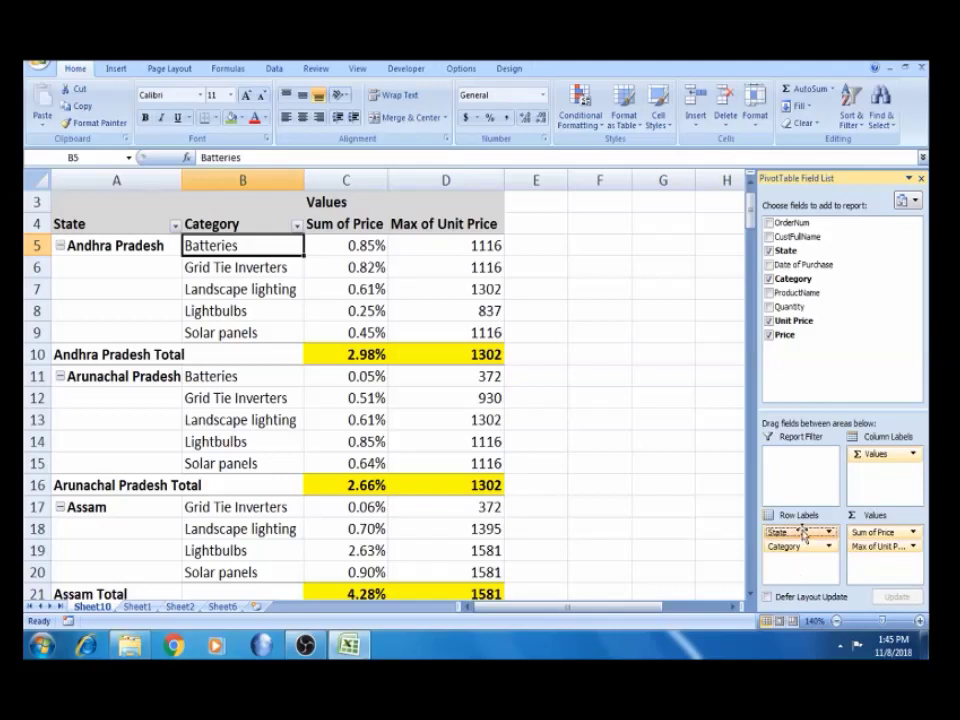
# Remove State from the rows and review the category price shares, Lightbulbs at 27.92%.
pyautogui.moveTo(803, 535); pyautogui.dragTo(800, 285)
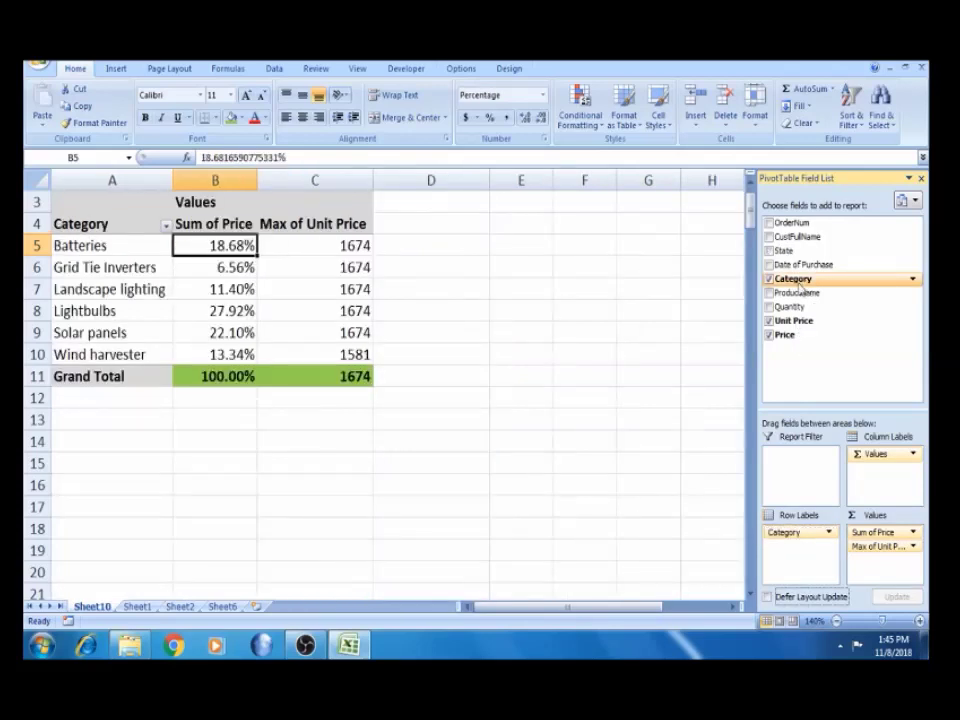
pyautogui.click(214, 373)
pyautogui.click(219, 314)
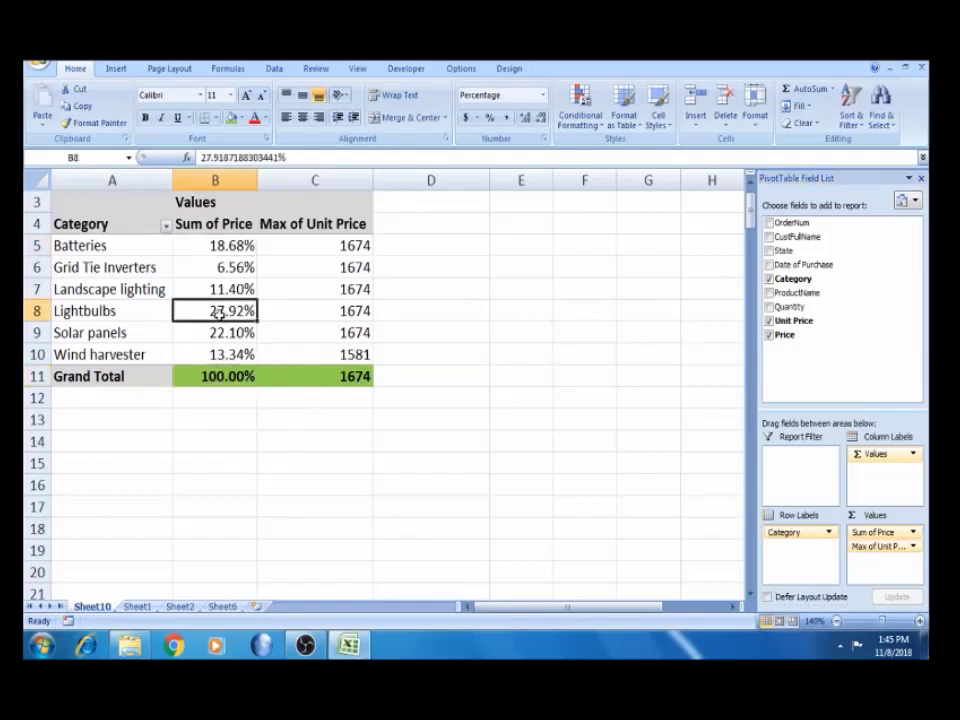
pyautogui.click(126, 312)
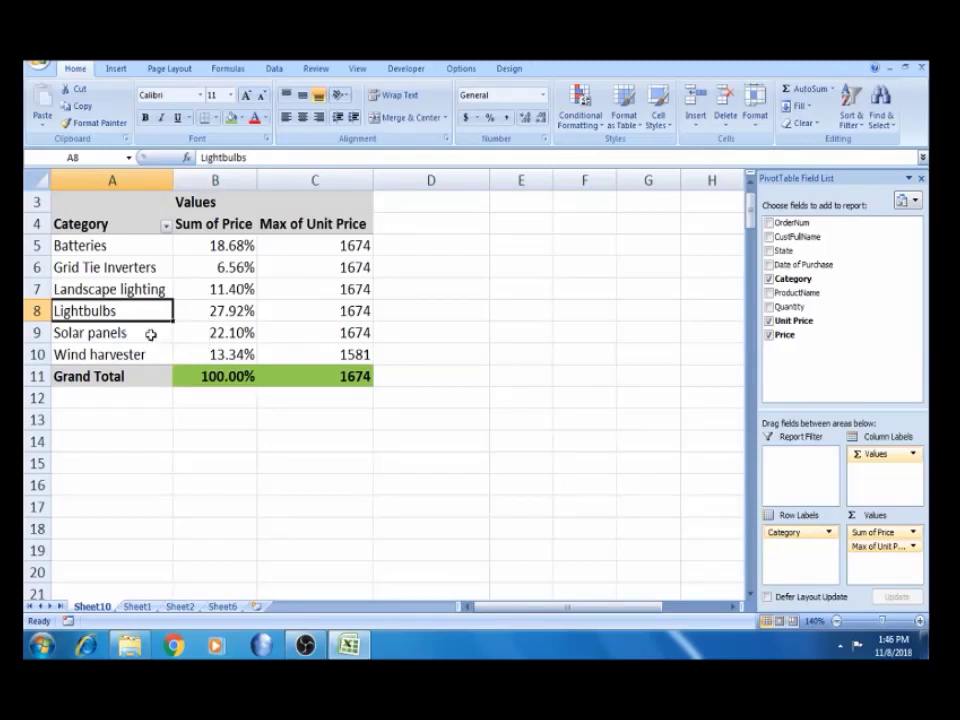
pyautogui.click(96, 338)
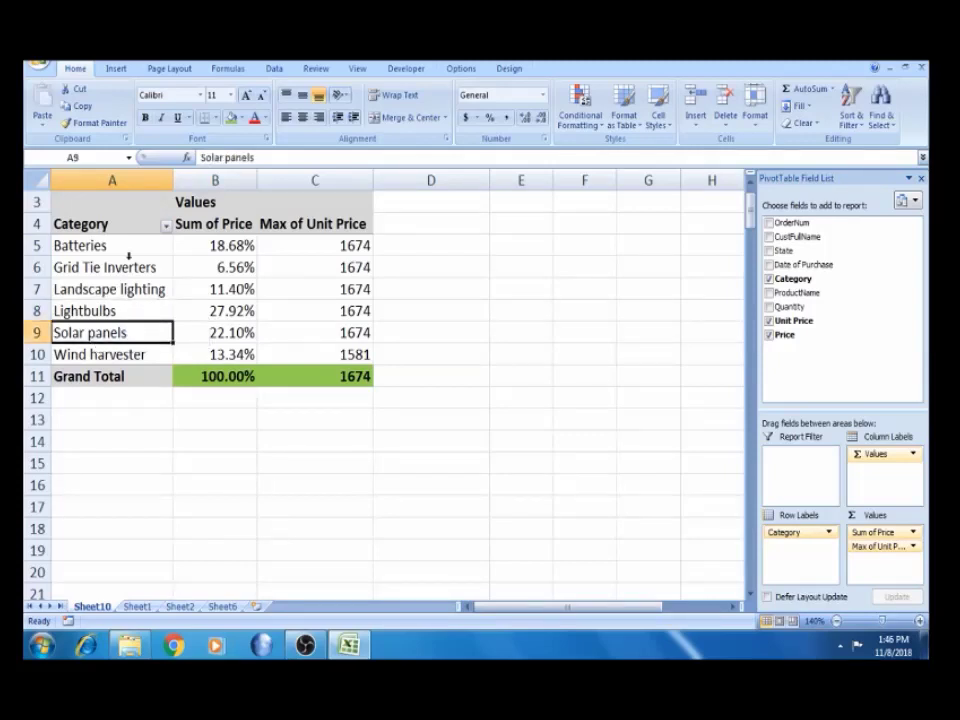
pyautogui.click(130, 267)
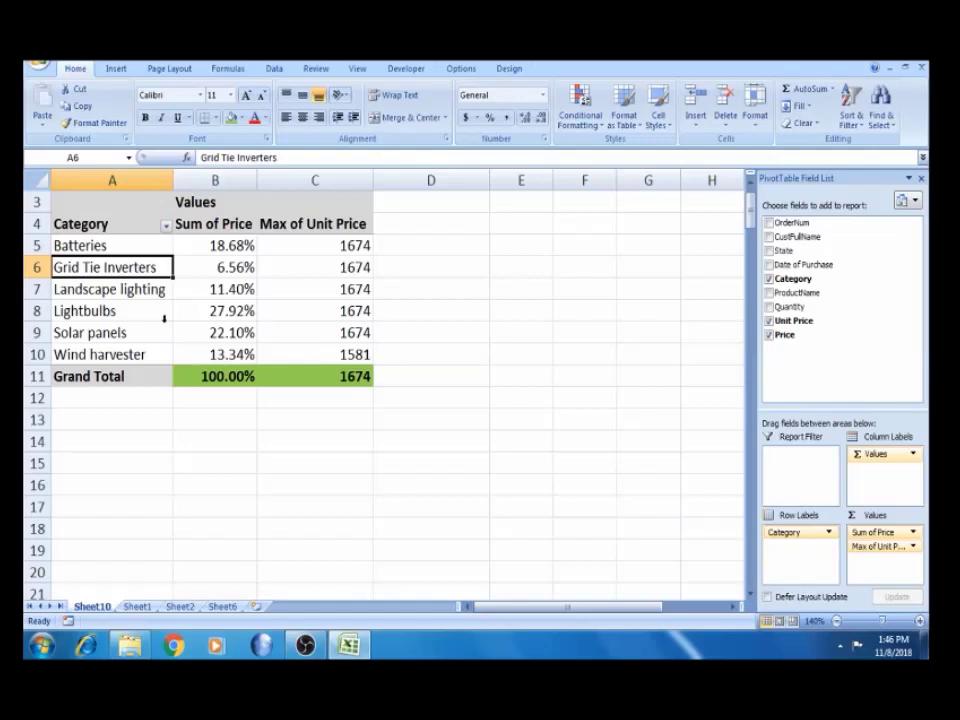
# Check the Grid Tie Inverters and Grand Total shares, then bring up the PivotTable Design settings.
pyautogui.press('Right')
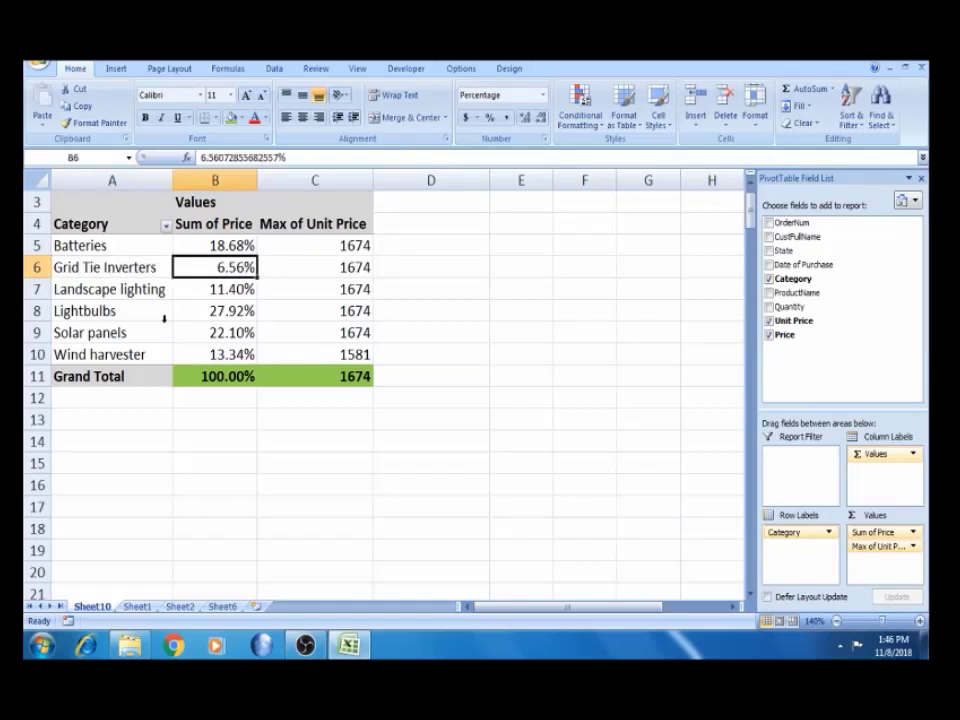
pyautogui.press('Down')
pyautogui.press('Down')
pyautogui.press('Down')
pyautogui.press('Down')
pyautogui.press('Down')
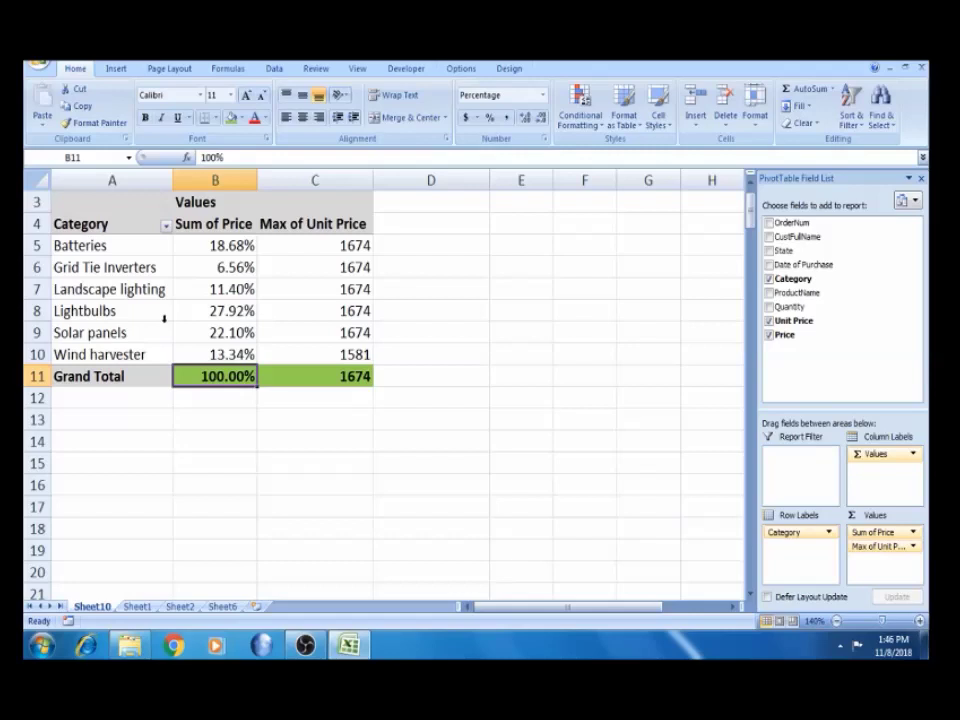
pyautogui.click(232, 306)
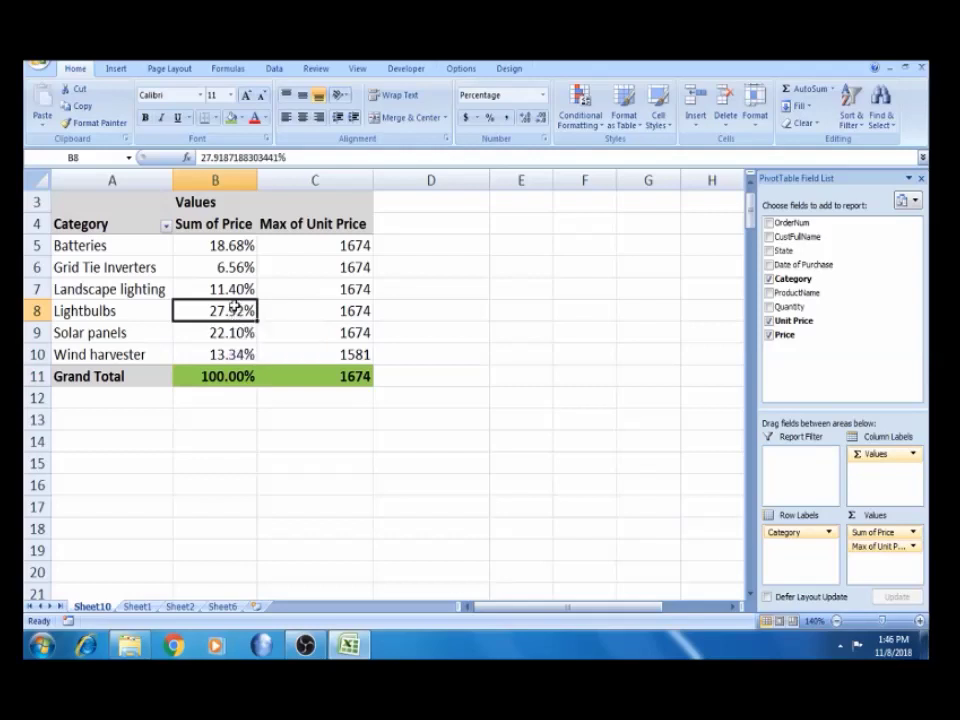
pyautogui.click(510, 69)
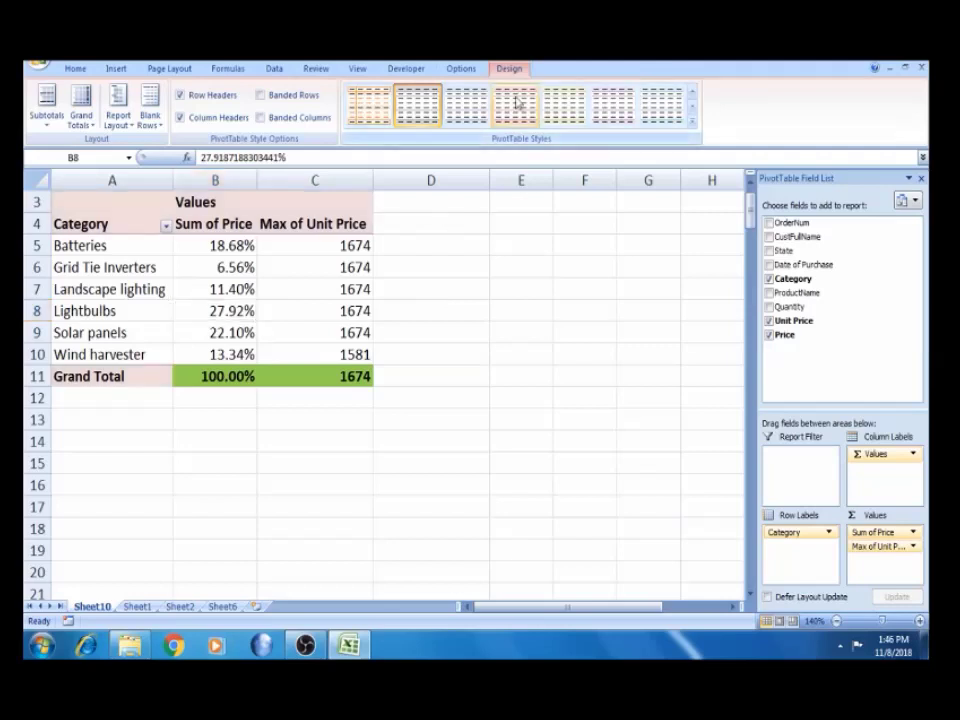
# Select the pivot table's current name in the PivotTable Options name box.
pyautogui.click(235, 268)
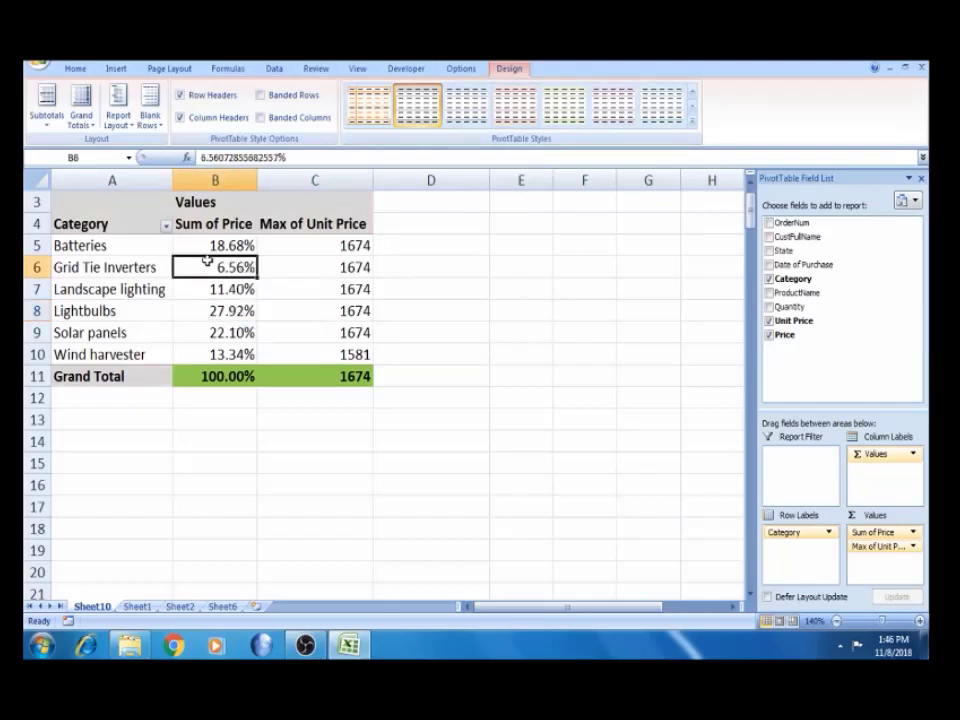
pyautogui.click(466, 70)
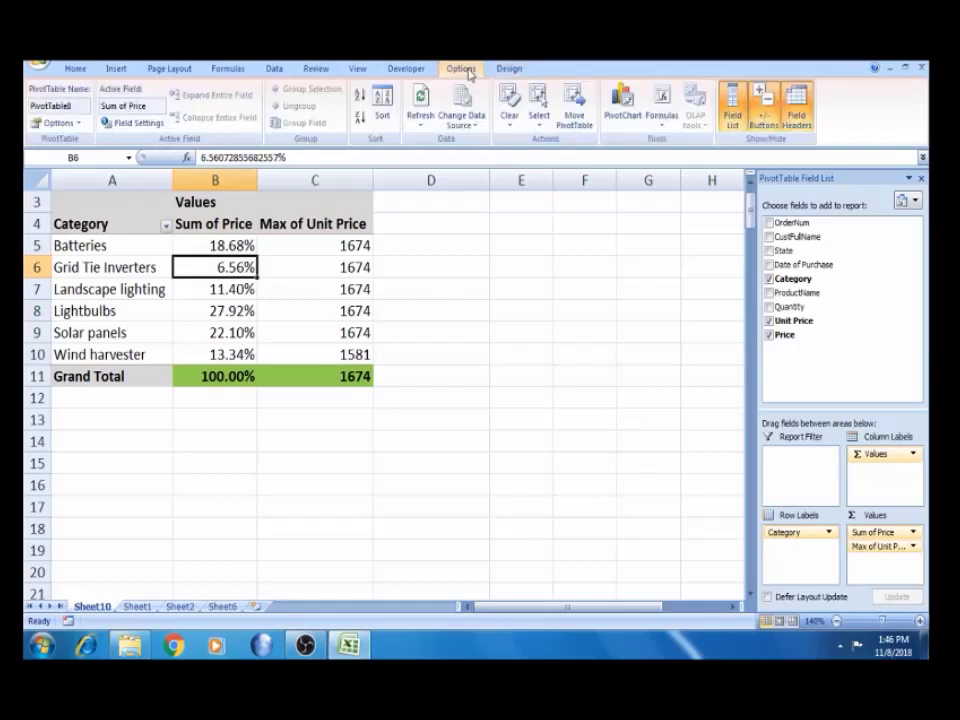
pyautogui.click(85, 108)
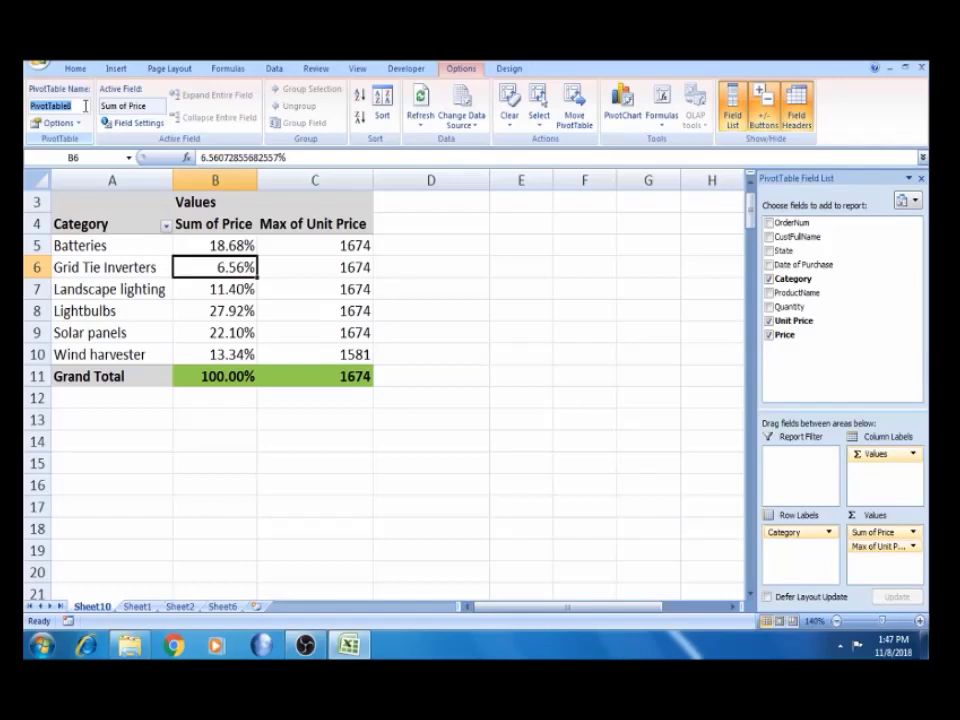
# Rename the pivot table to 'Sales Analysis' and select the Category field's Active Field name.
pyautogui.press('BackSpace')
pyautogui.write('Sales')
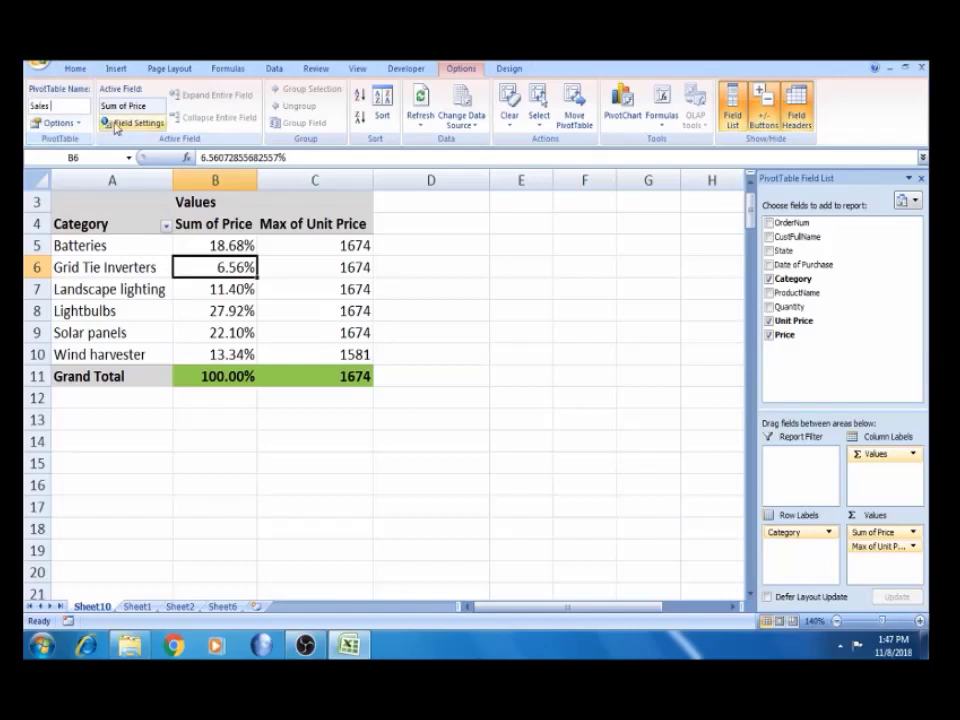
pyautogui.write(' Analyssis')
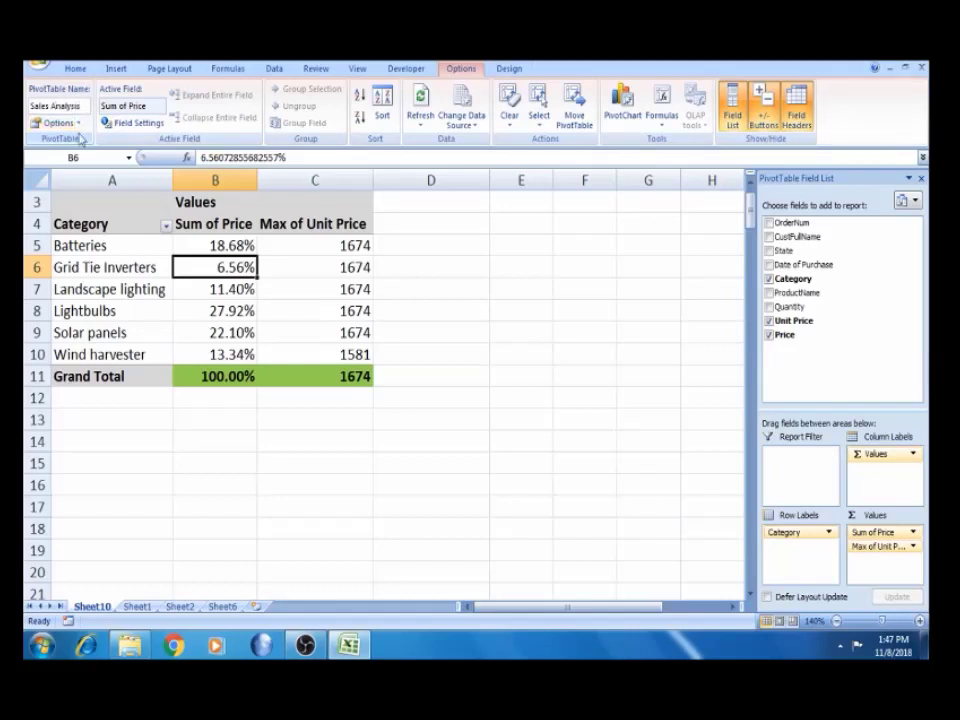
pyautogui.click(146, 266)
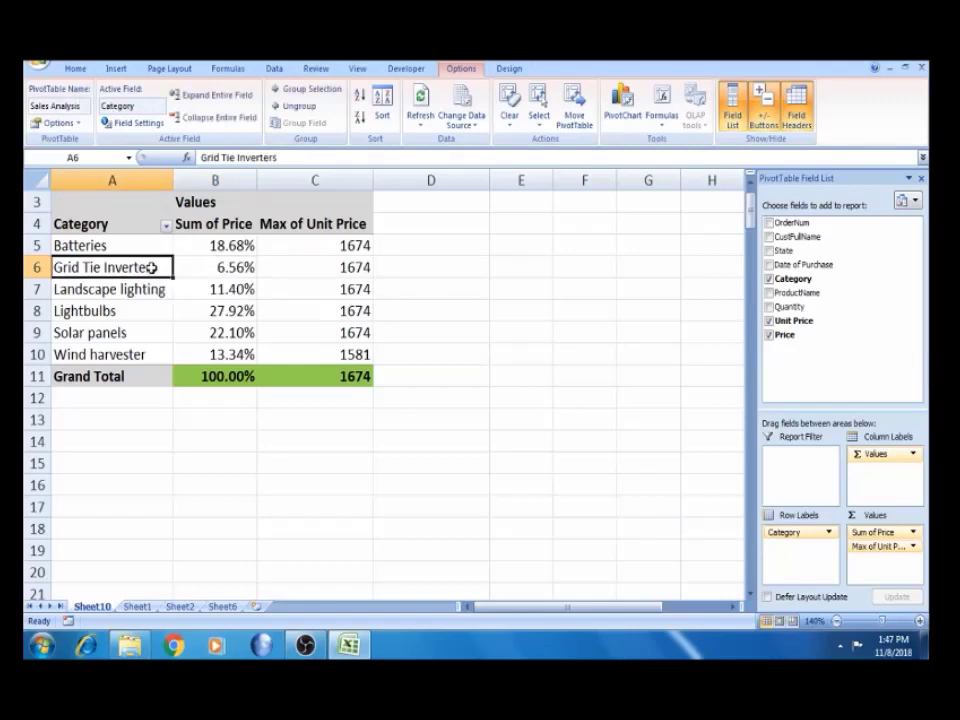
pyautogui.click(152, 220)
pyautogui.click(120, 105)
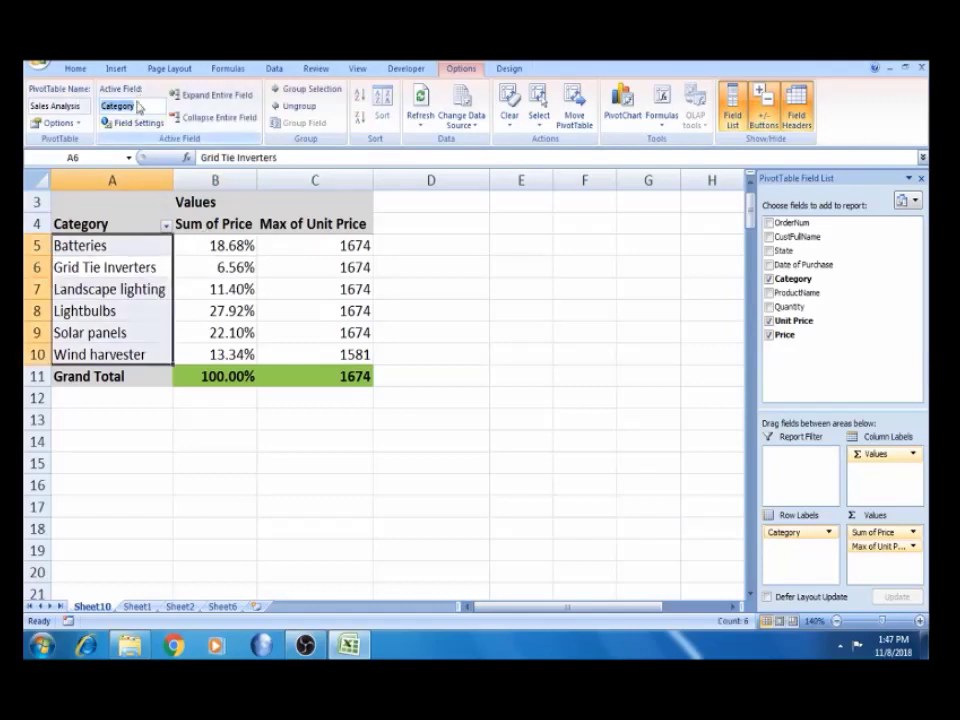
# Change the Category row field's name to 'Cat' and apply it in the sheet.
pyautogui.press('BackSpace')
pyautogui.write('Cat')
pyautogui.click(272, 336)
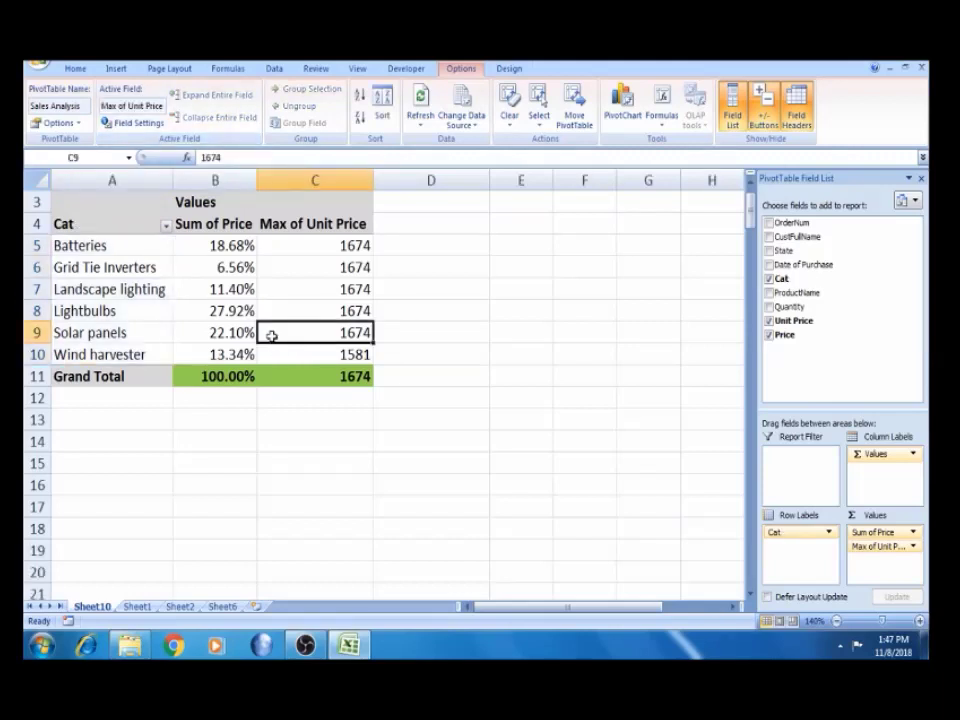
pyautogui.click(155, 223)
pyautogui.click(155, 317)
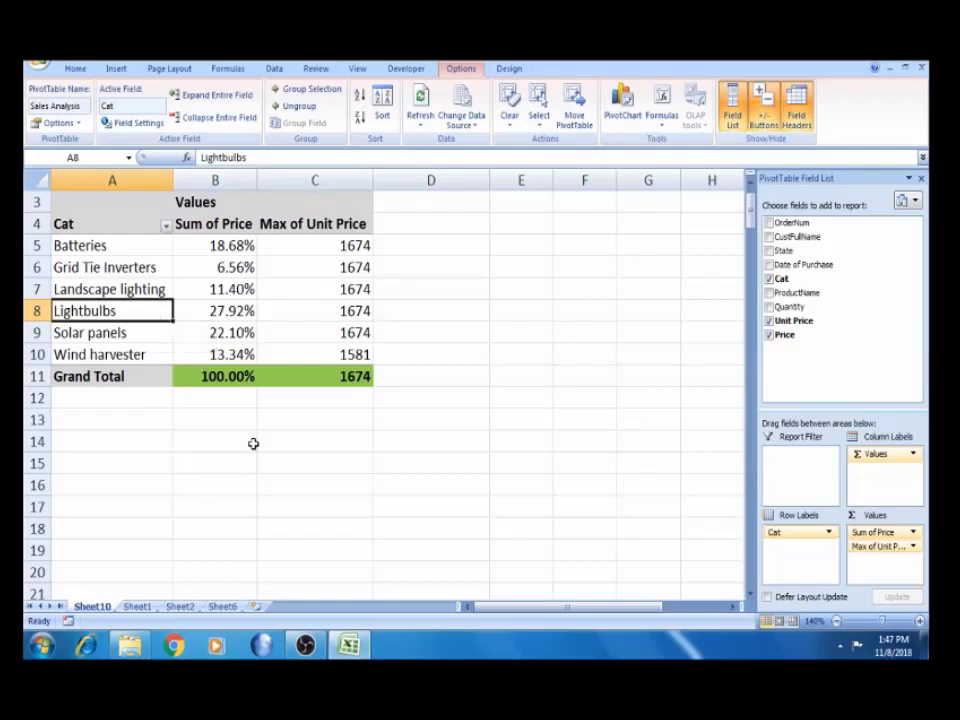
pyautogui.moveTo(359, 647)
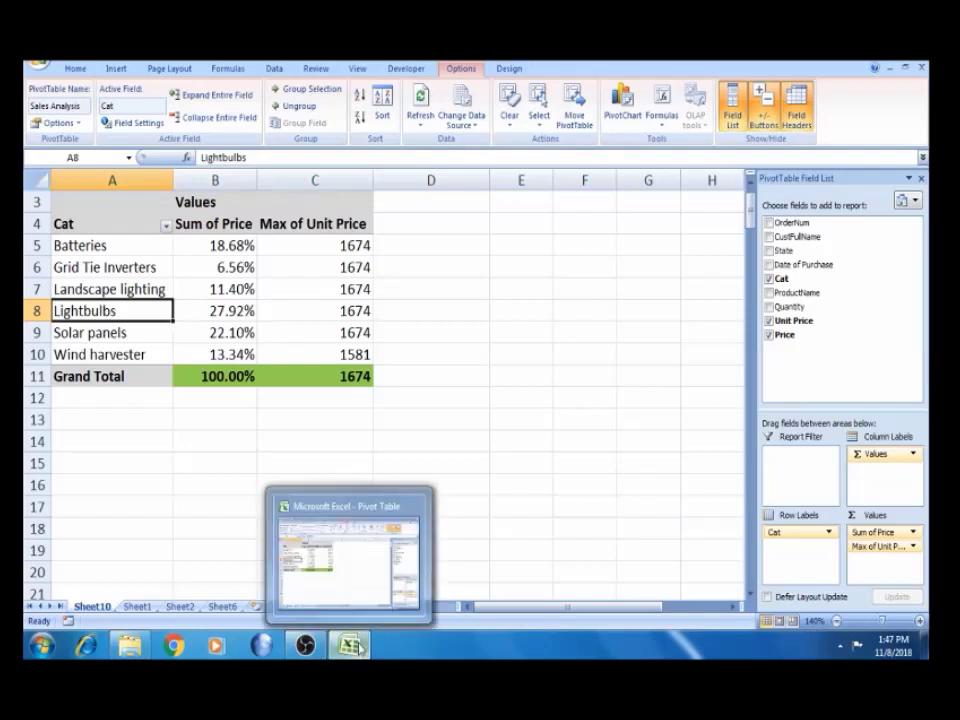